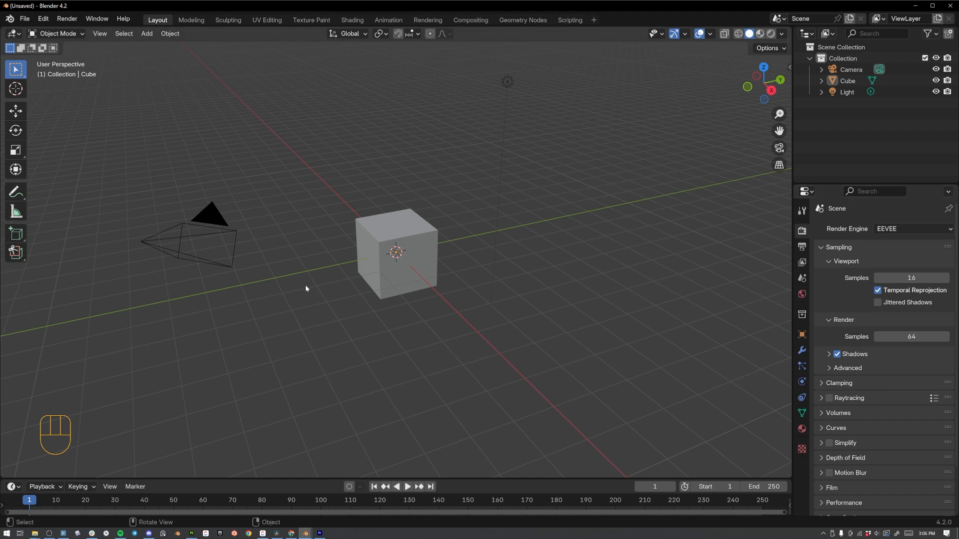
Delete the default camera, cube and light from the scene.
drag(150, 71, 591, 378)
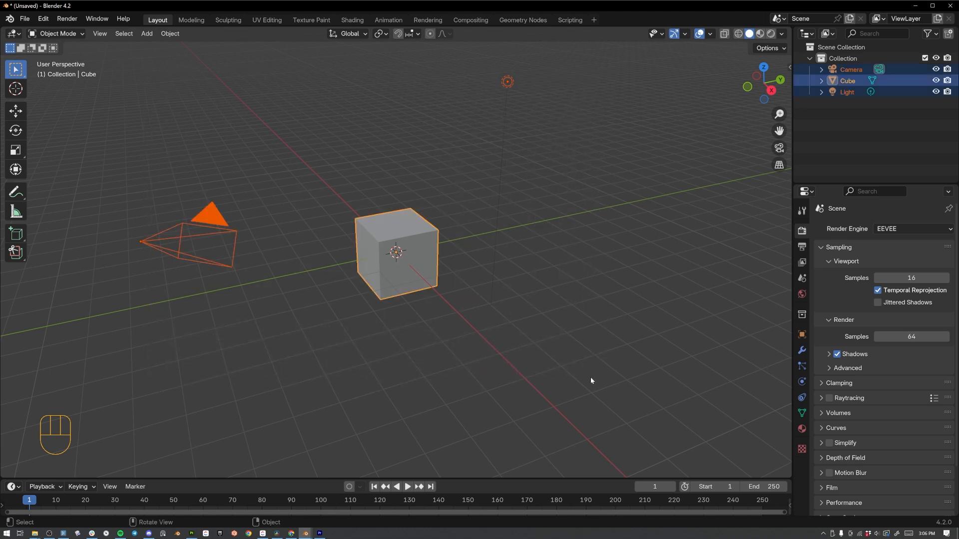
key(x)
click(435, 222)
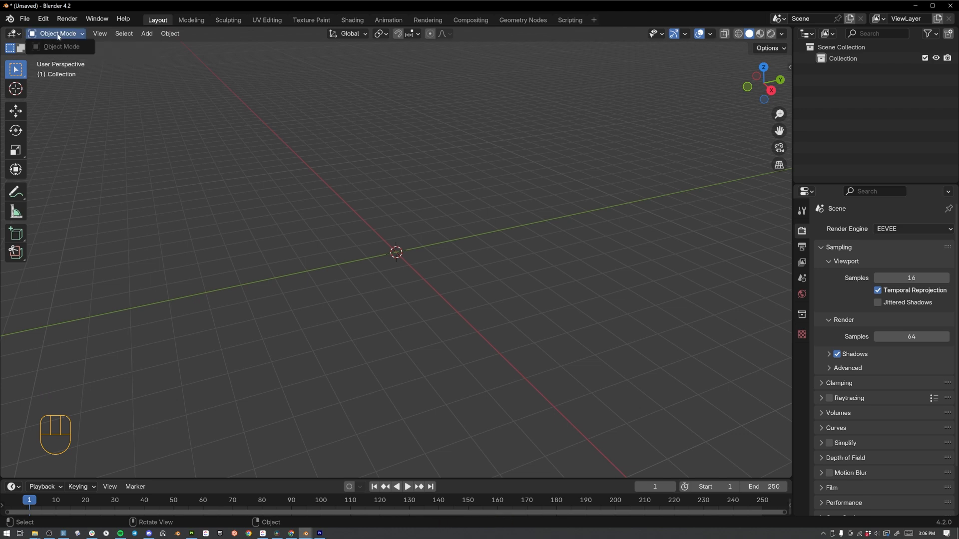
Add a cylinder mesh at the scene's origin.
click(124, 33)
mouse_move(147, 35)
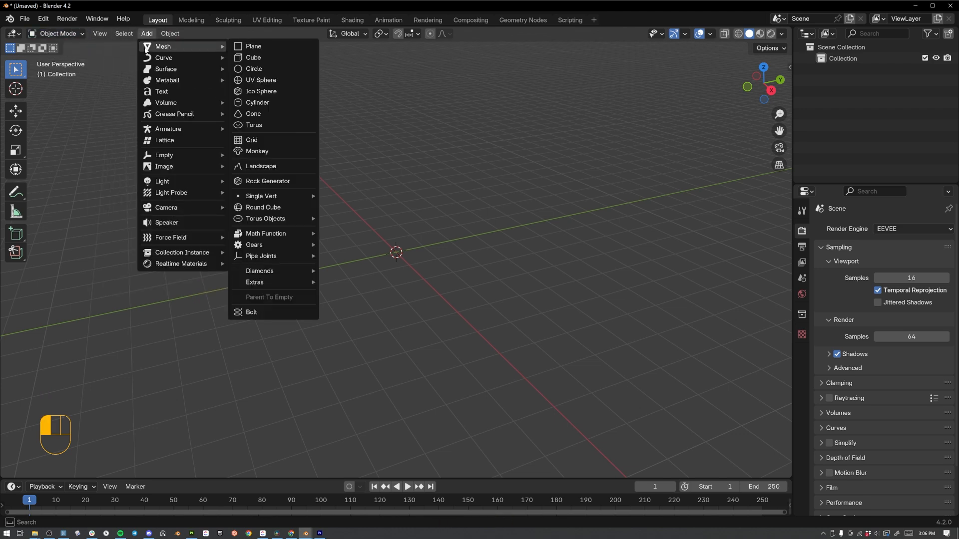
click(277, 103)
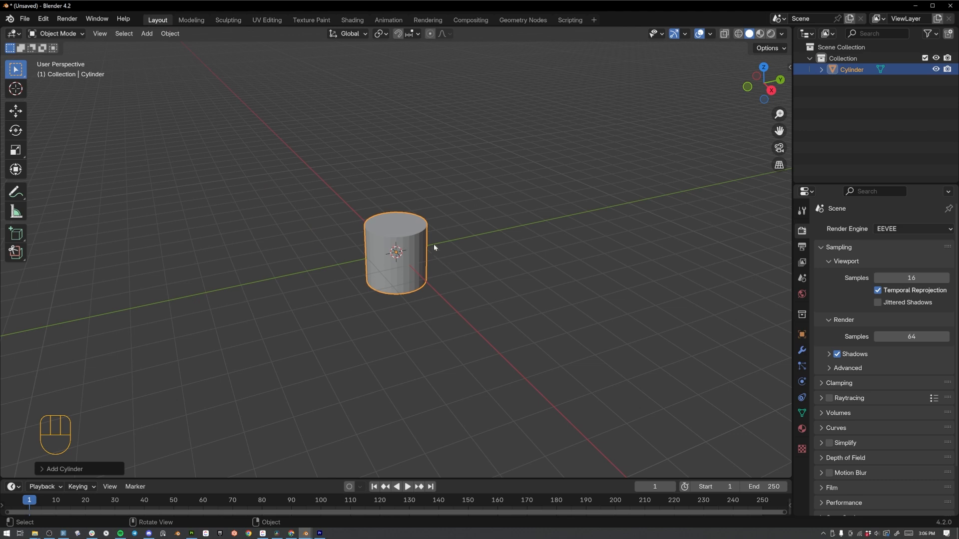
Flatten the cylinder into a disc by scaling it to 0.05 along the Z axis.
key(d)
key(s)
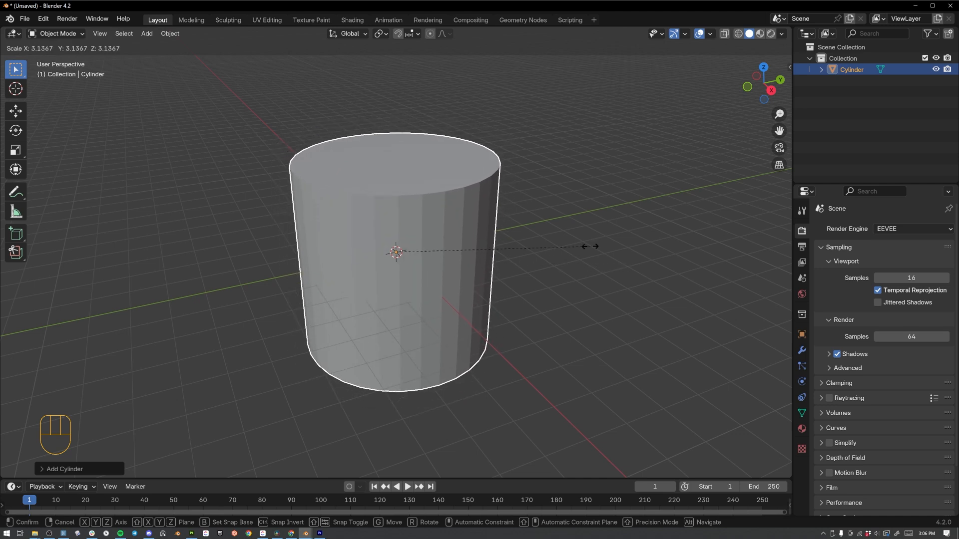
key(z)
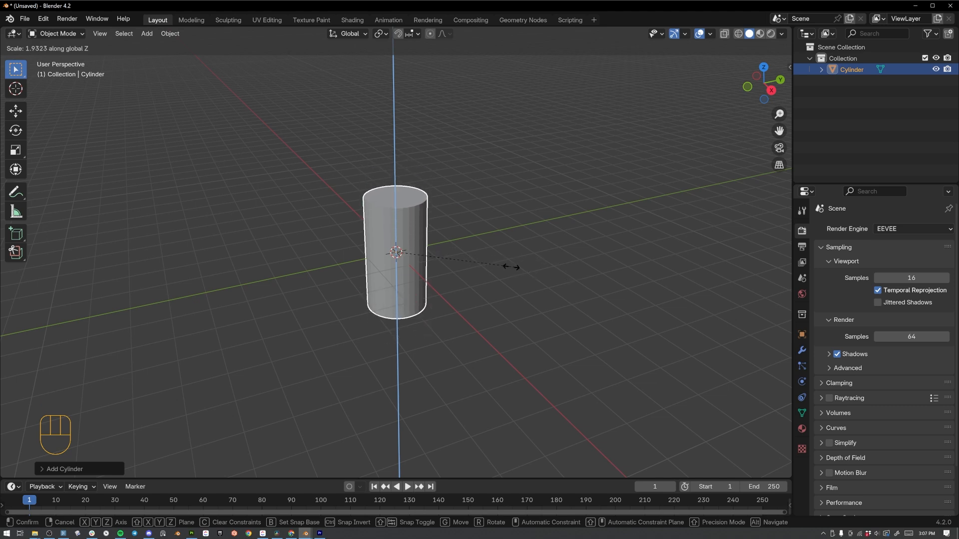
text(0.05)
key(Return)
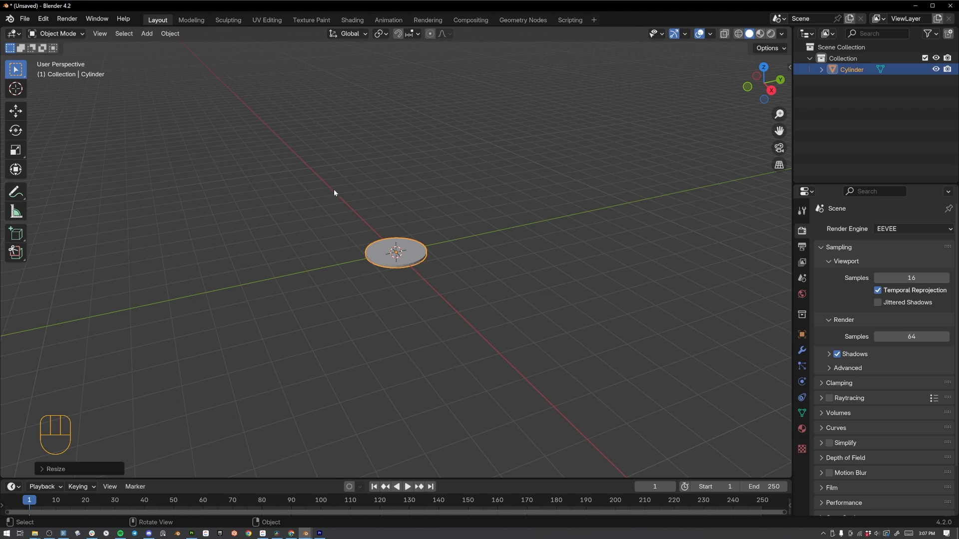
key(s)
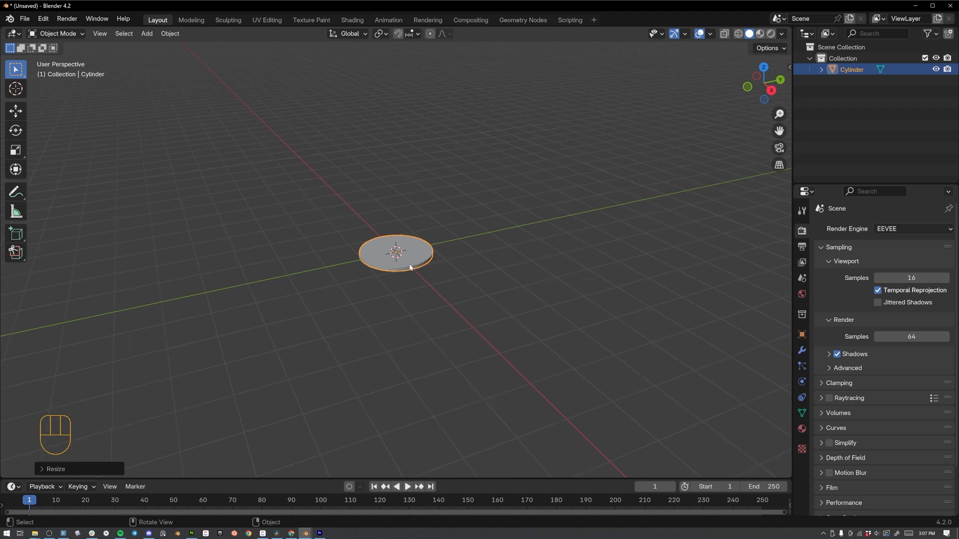
key(Escape)
Thin the disc further by scaling it by 0.5 along the Z axis.
scroll(412, 266, up, 8)
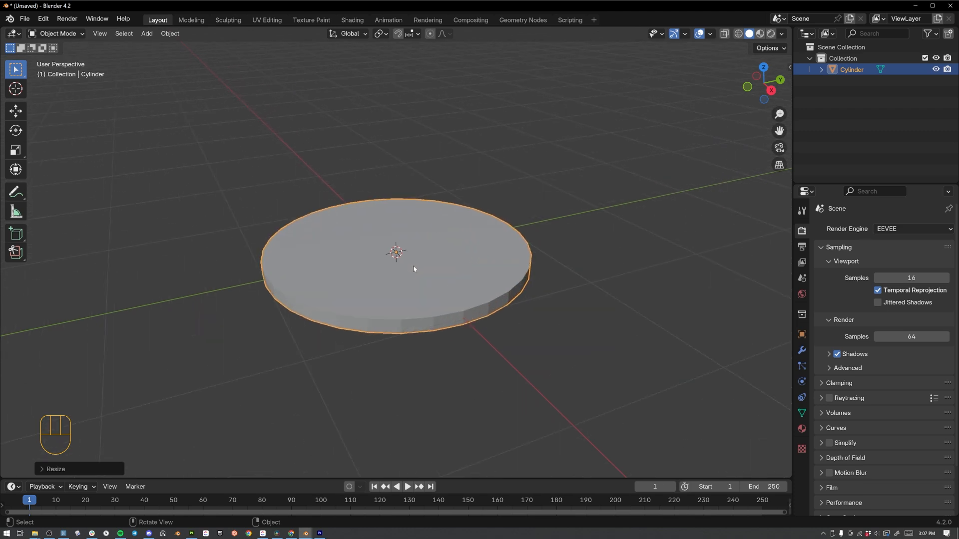
scroll(414, 268, up, 3)
scroll(415, 268, down, 1)
middle_drag(568, 188, 445, 230)
key(s)
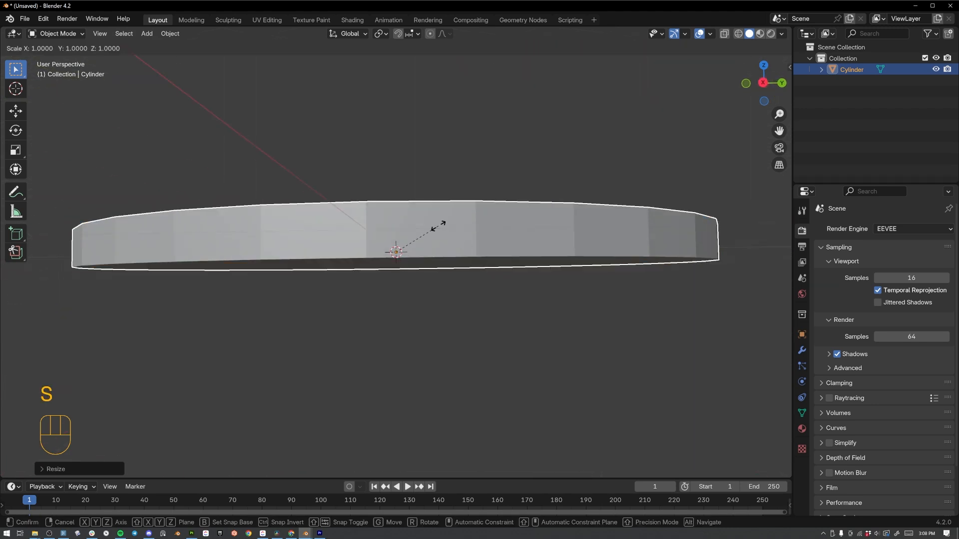
text(.)
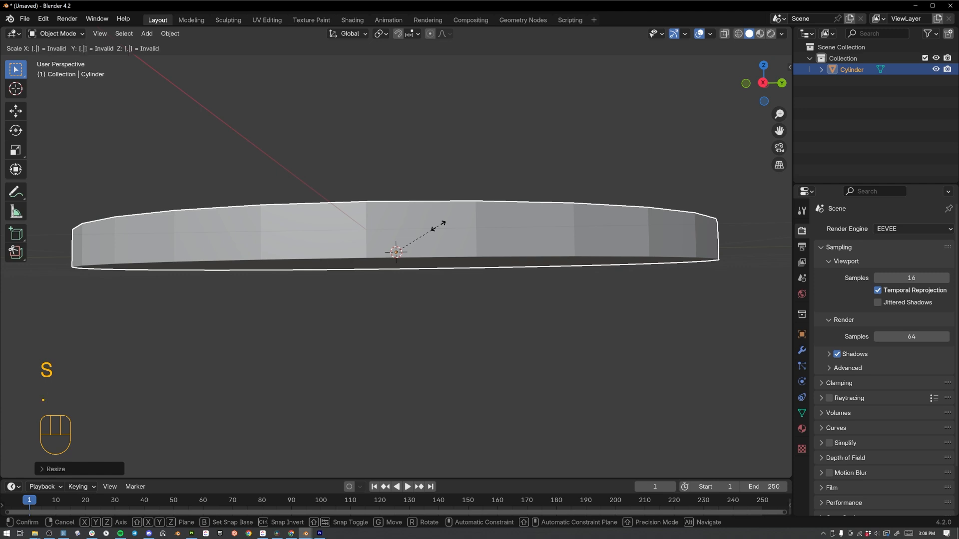
text(5z)
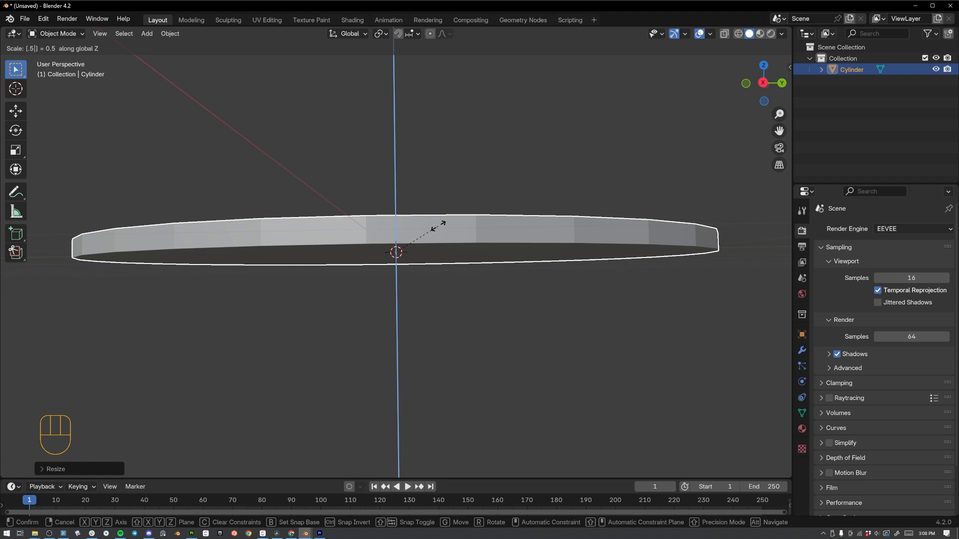
key(Return)
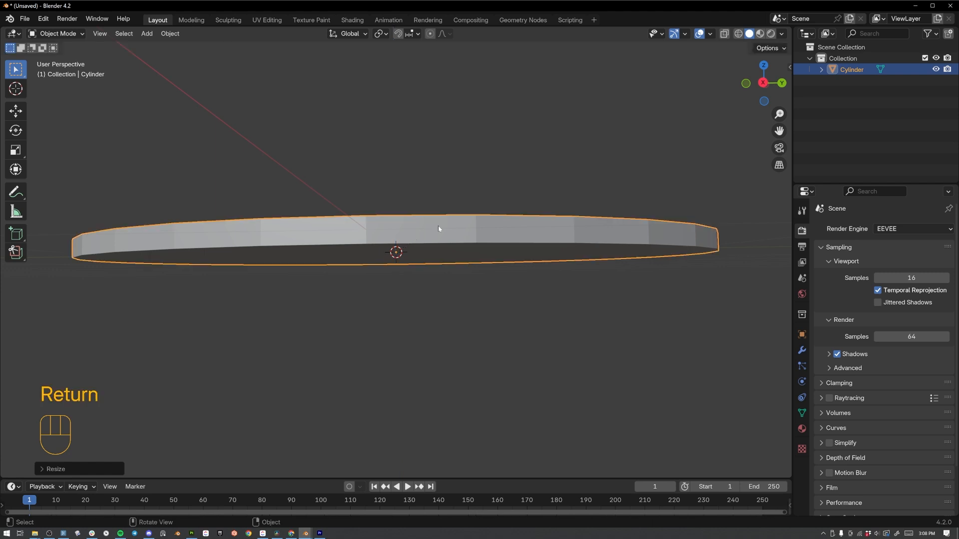
Select the disc again and apply its scale transform.
middle_drag(437, 224, 358, 222)
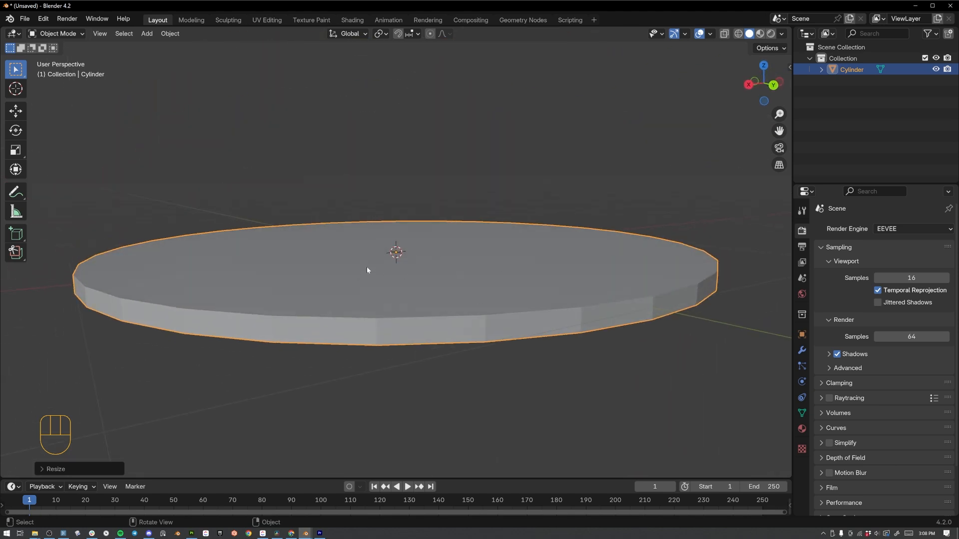
middle_drag(375, 255, 437, 248)
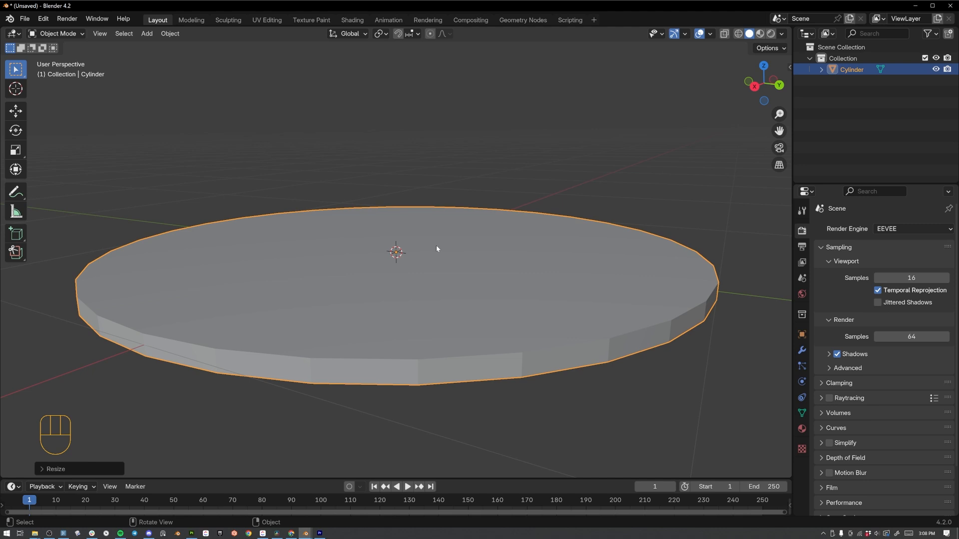
click(152, 379)
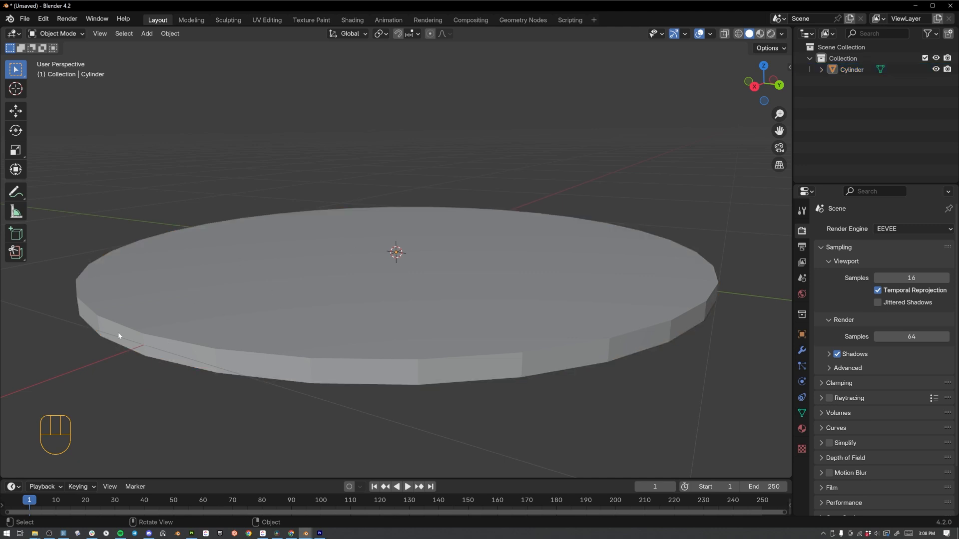
click(355, 273)
key(ctrl+a)
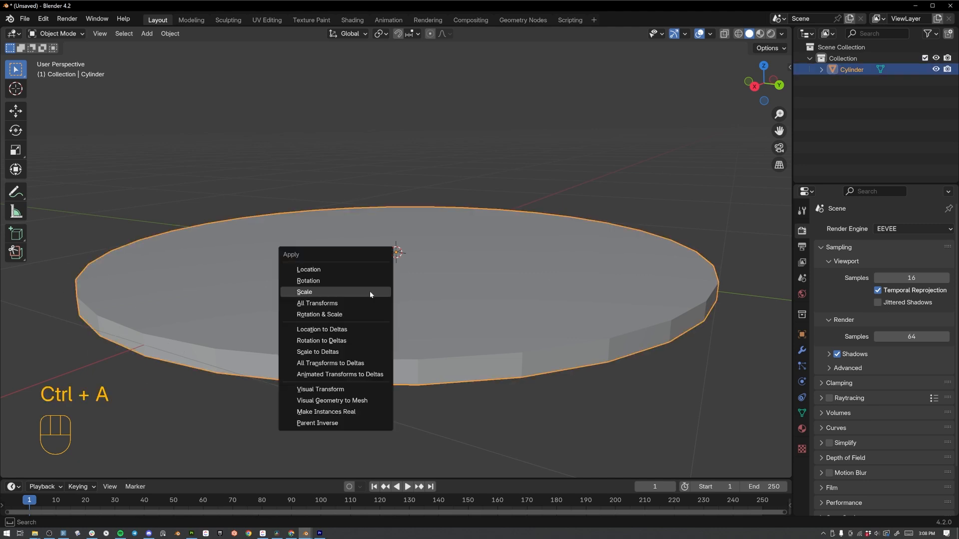
click(306, 292)
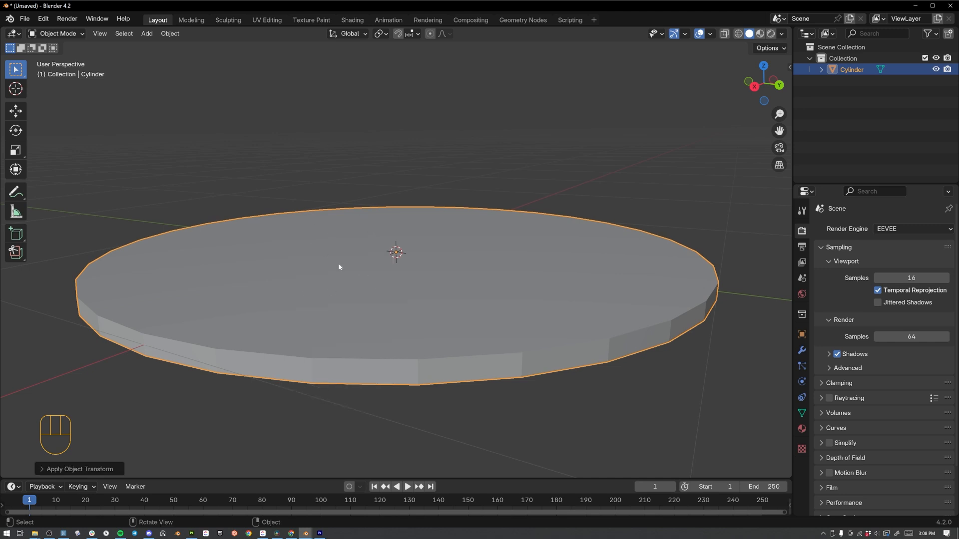
Enter Edit Mode for the disc, switching once to Object Mode and back.
key(Tab)
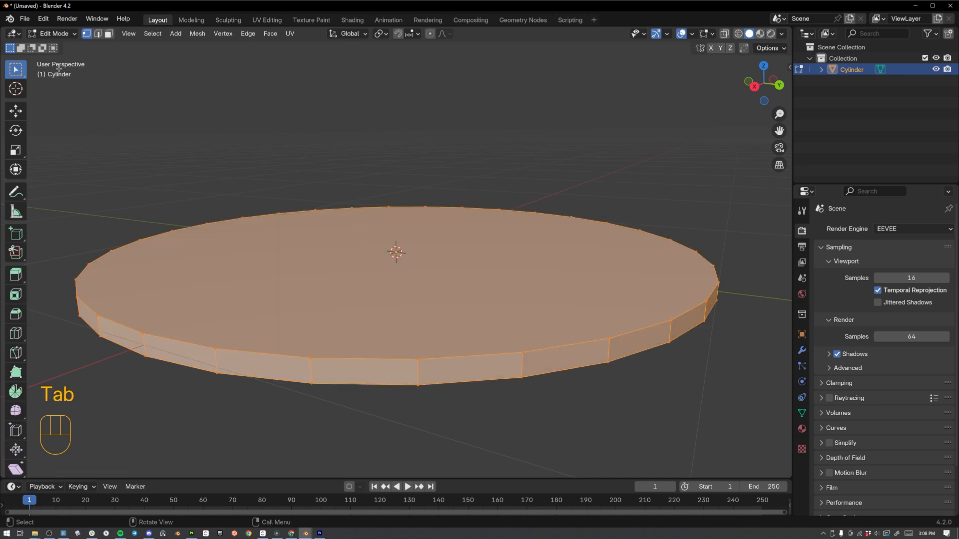
click(55, 34)
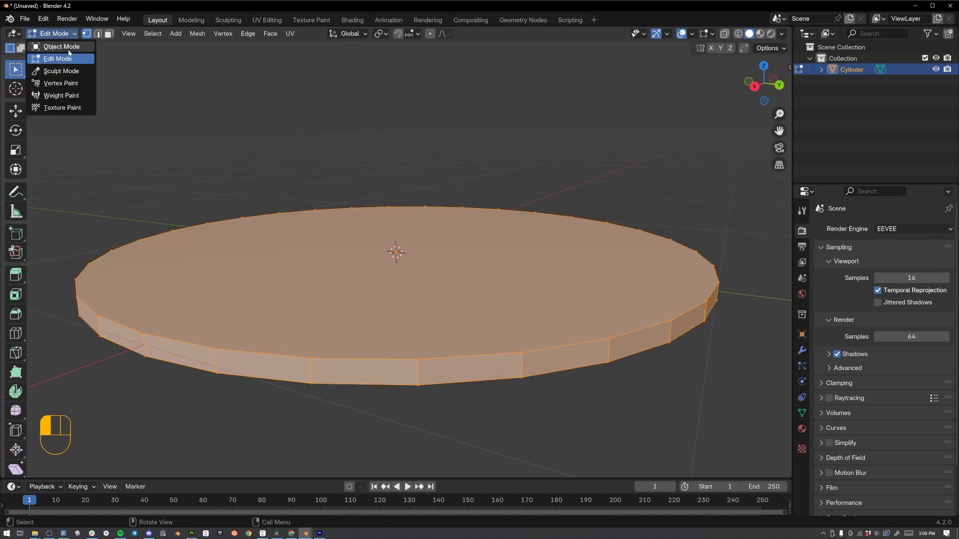
click(63, 46)
click(62, 35)
click(68, 59)
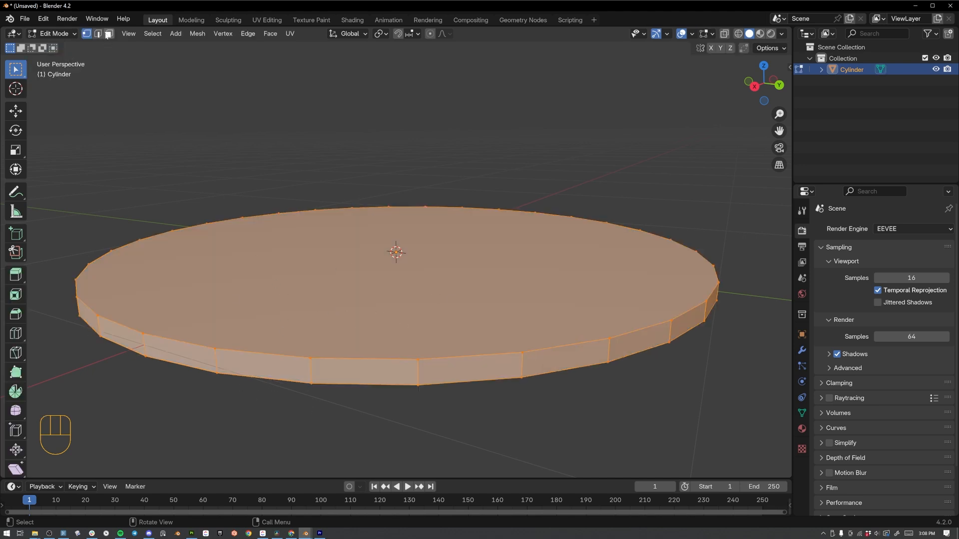
Select individual vertices one after another along the disc's near edge.
click(225, 349)
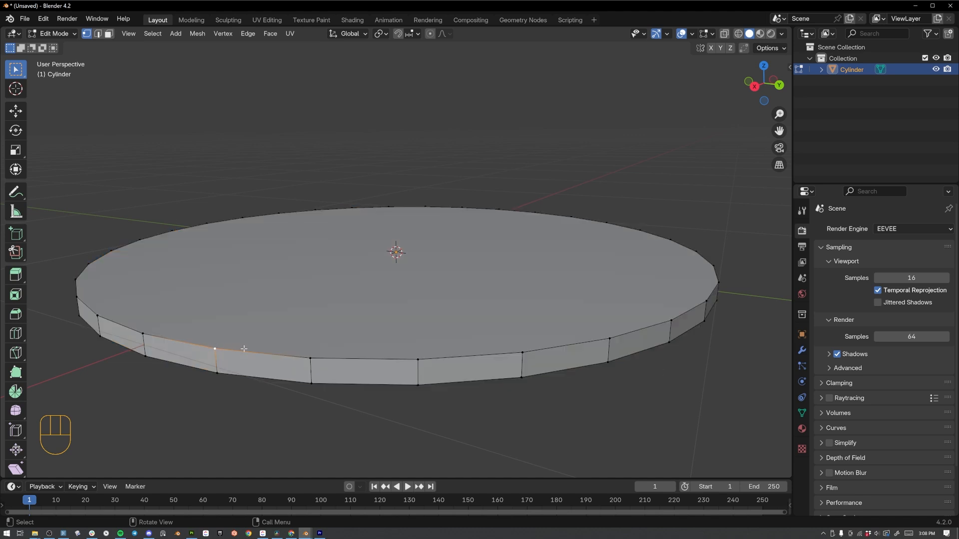
click(310, 362)
click(314, 383)
click(416, 362)
click(420, 380)
click(519, 353)
click(416, 359)
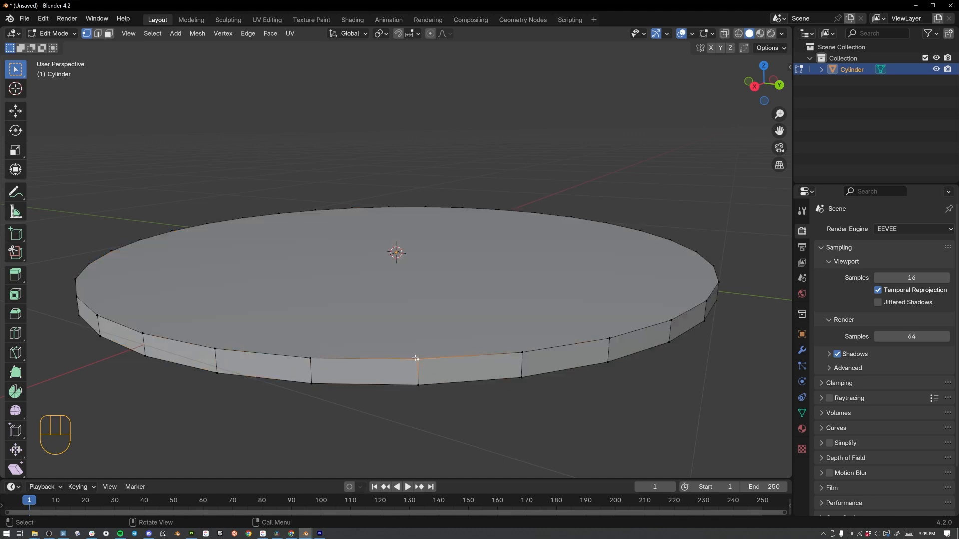
Switch to face selection and inset the disc's top face by about 0.05 m.
click(108, 34)
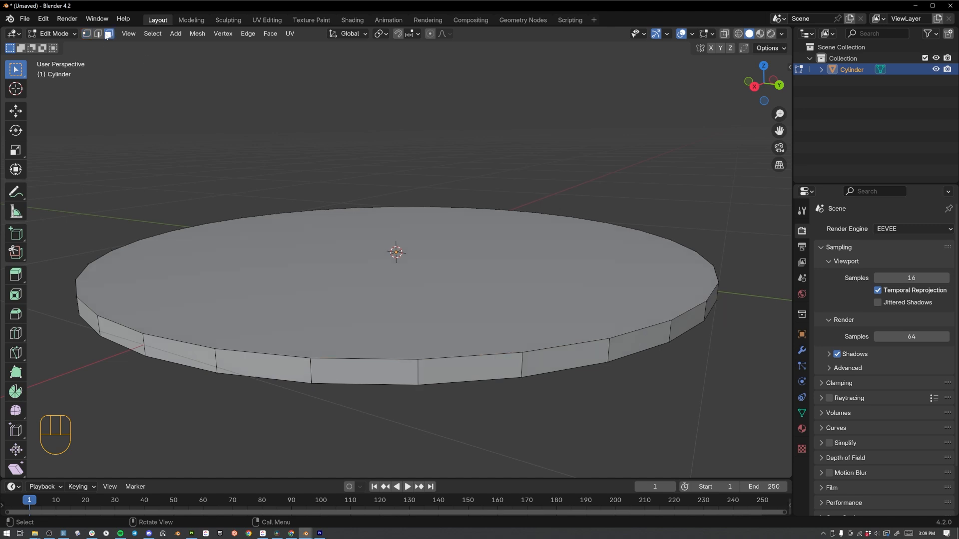
click(356, 321)
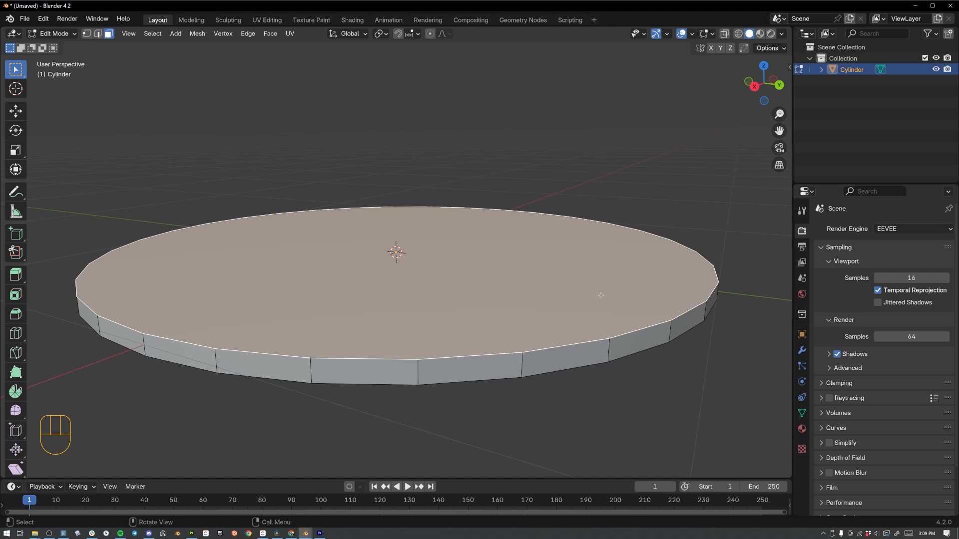
key(i)
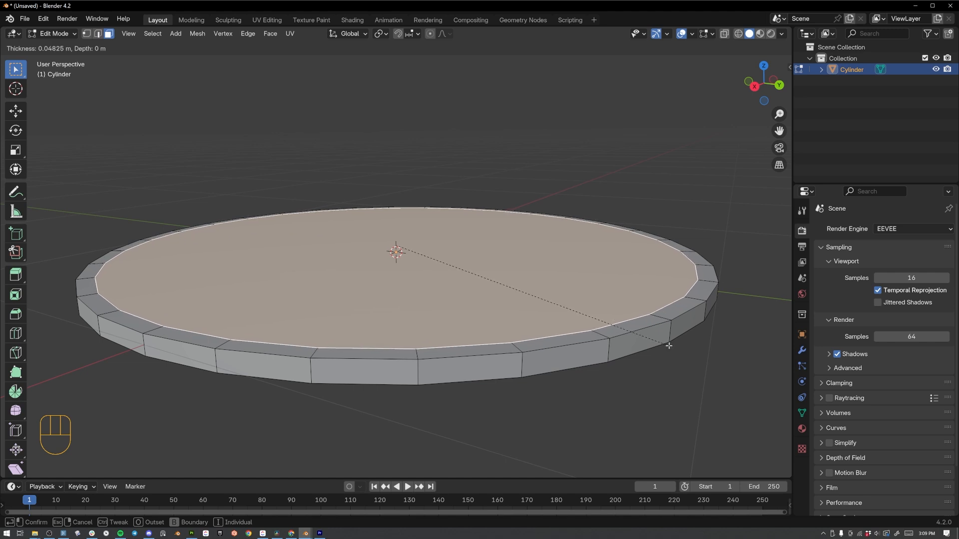
click(668, 345)
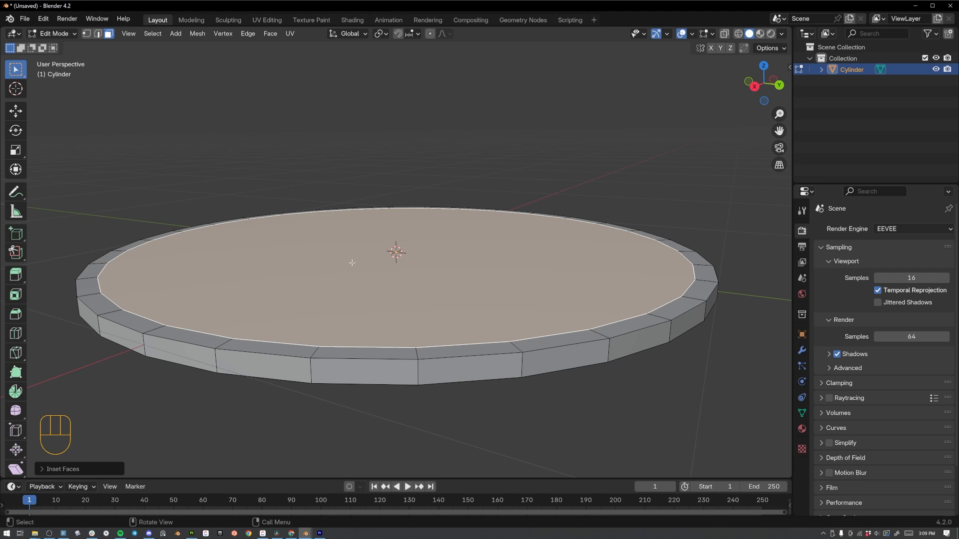
Extrude the inset top face downward to form a shallow recess inside a rim, and return to Object Mode.
key(e)
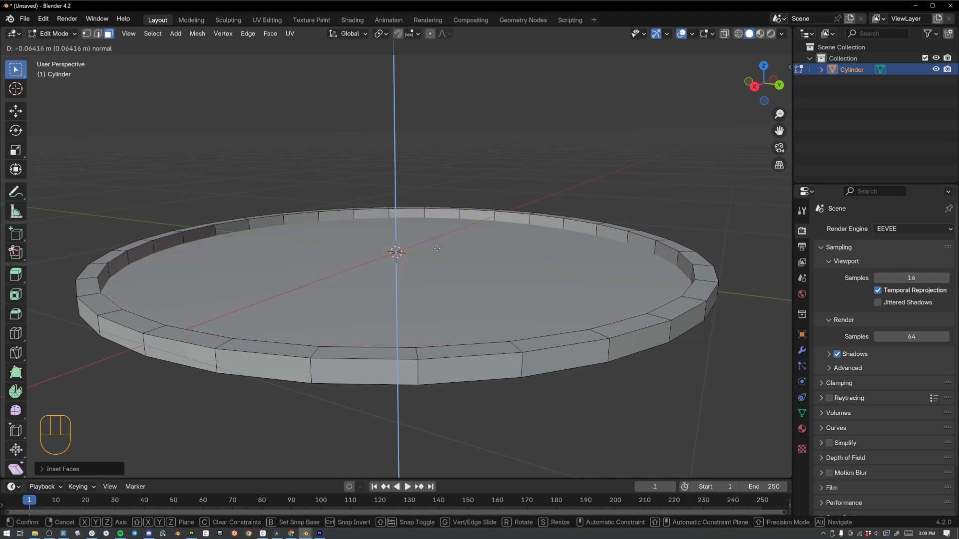
click(438, 242)
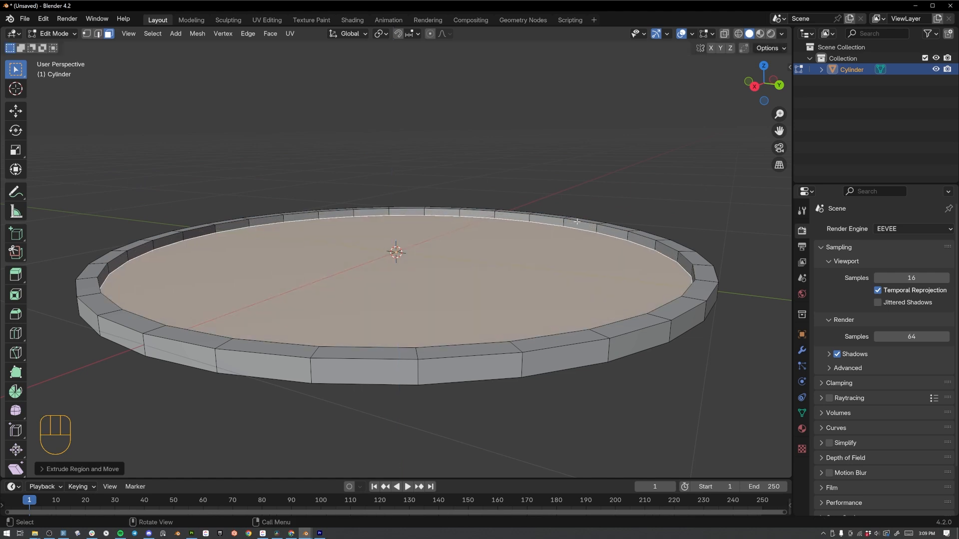
key(Tab)
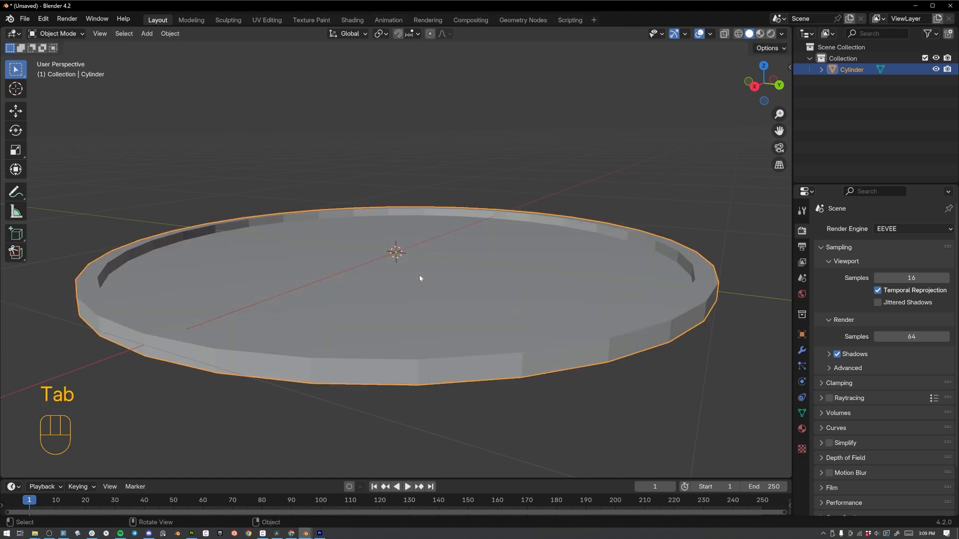
In Edit Mode, select the whole loop of top faces on the rim and raise it about 0.02 m along Z.
middle_drag(498, 295, 548, 300)
scroll(370, 302, down, 3)
scroll(588, 310, up, 4)
key(Tab)
key(3)
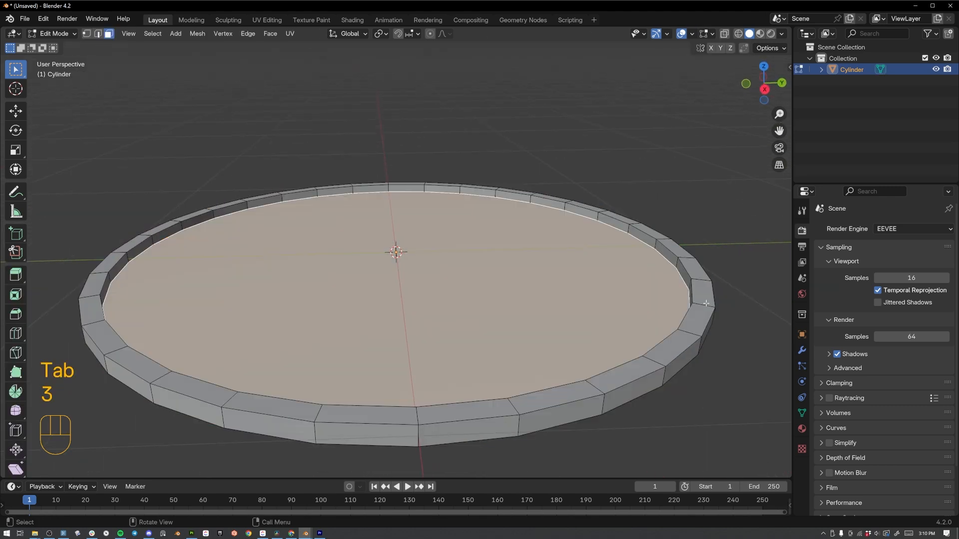
click(698, 300)
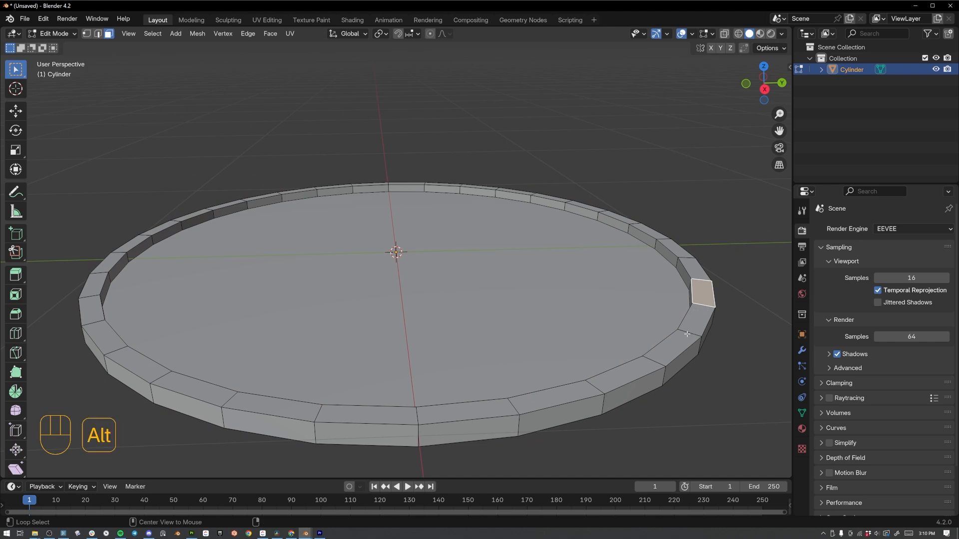
alt+click(643, 362)
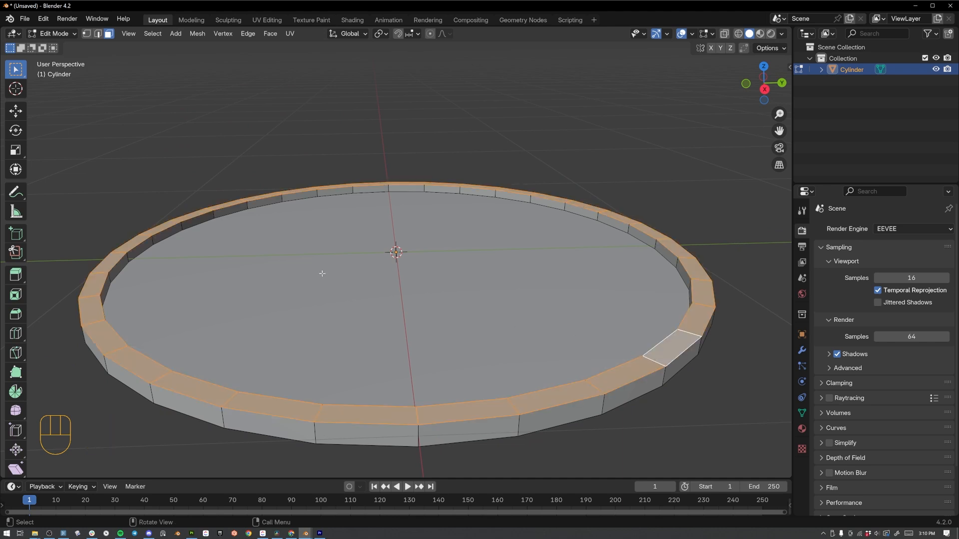
key(g)
key(z)
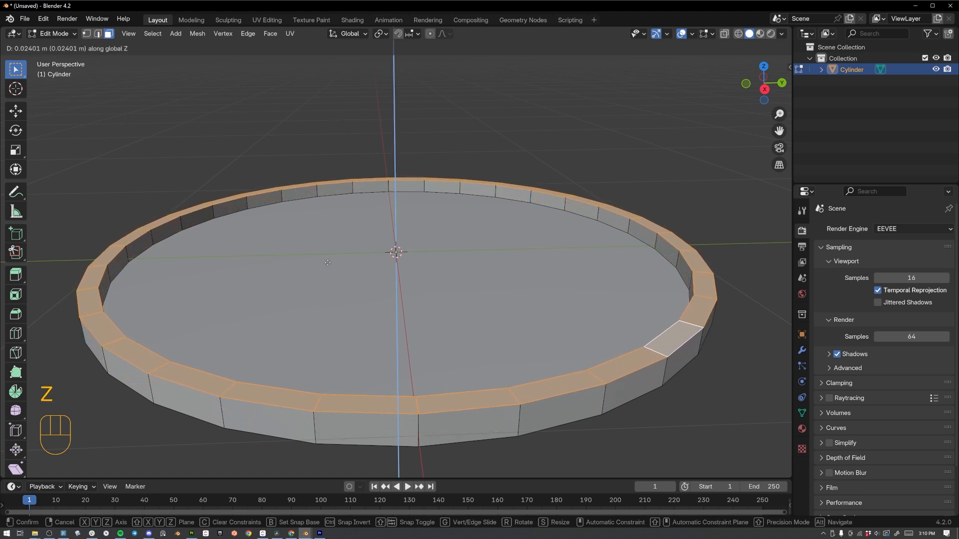
click(330, 265)
middle_drag(331, 265, 413, 283)
middle_drag(574, 246, 577, 249)
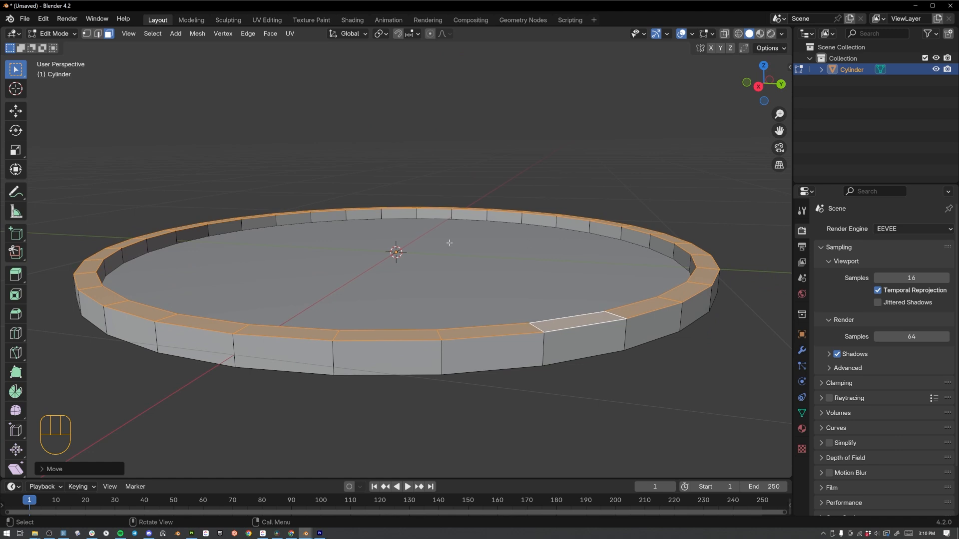
Return to Object Mode and add a Bevel modifier with 2 segments to the tray.
key(Tab)
middle_drag(379, 245, 395, 257)
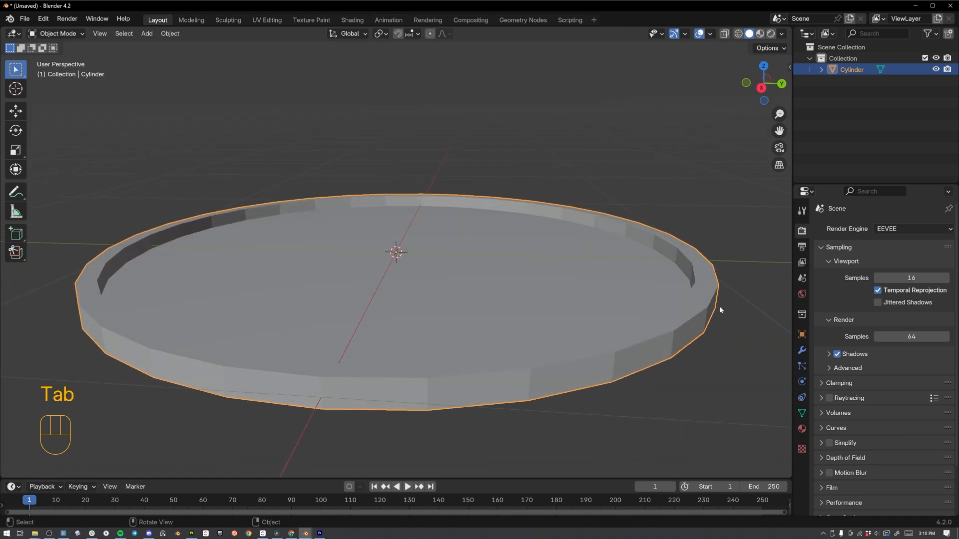
click(802, 350)
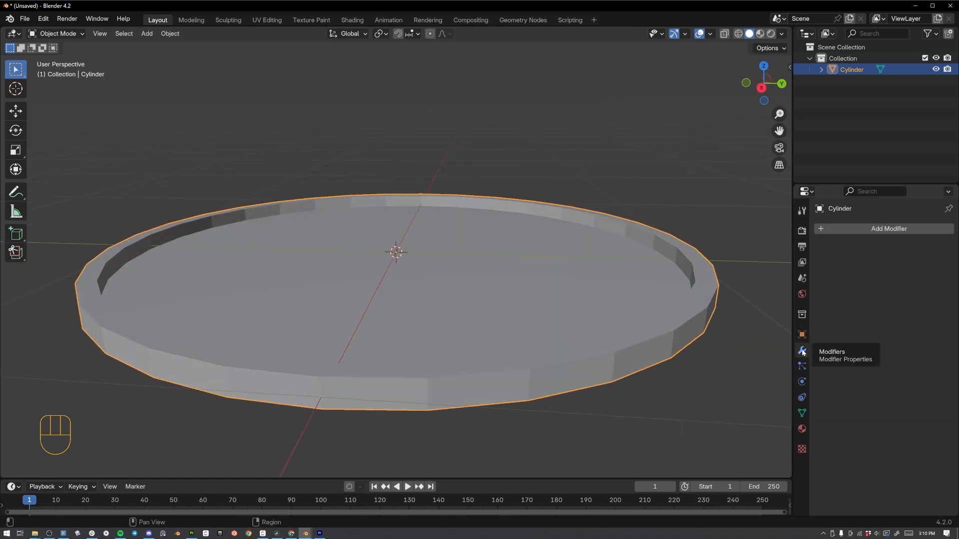
click(848, 230)
mouse_move(847, 230)
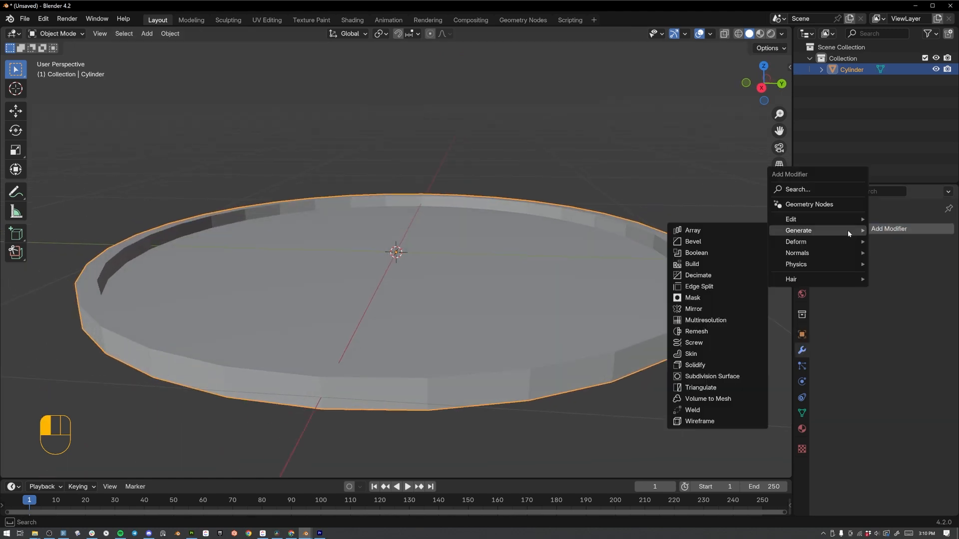
click(729, 242)
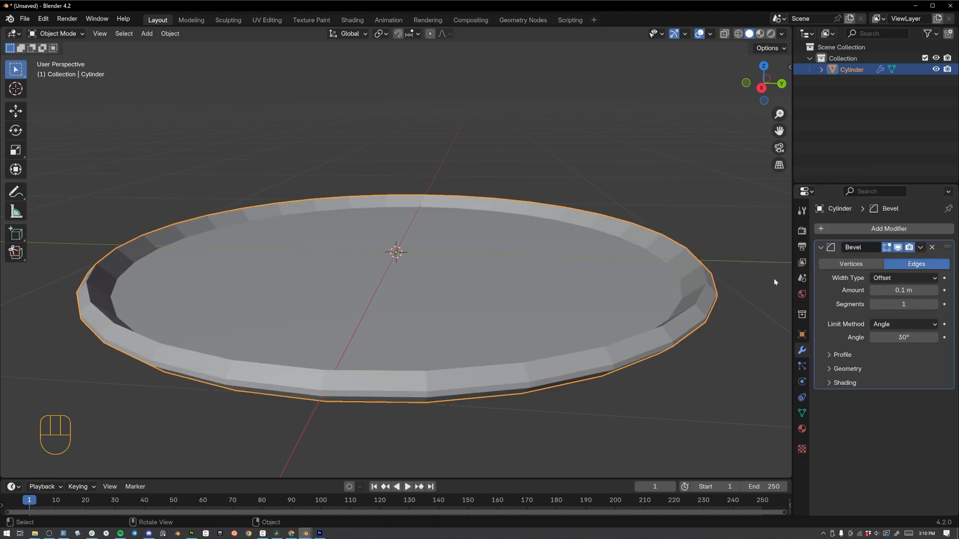
click(935, 305)
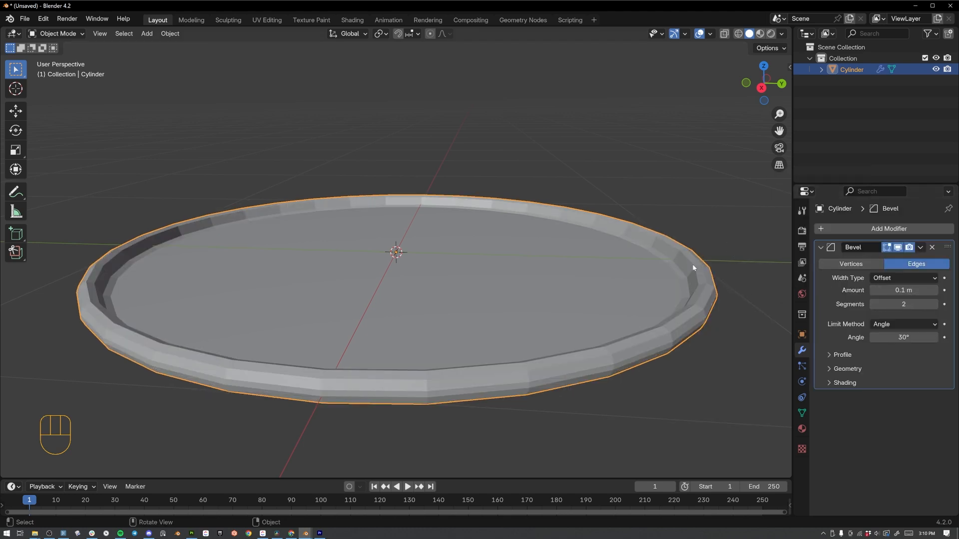
In Edit Mode, inset the recessed top face by about 0.2 m, and inset it again to leave a small central disc.
scroll(598, 305, down, 5)
middle_drag(597, 306, 507, 336)
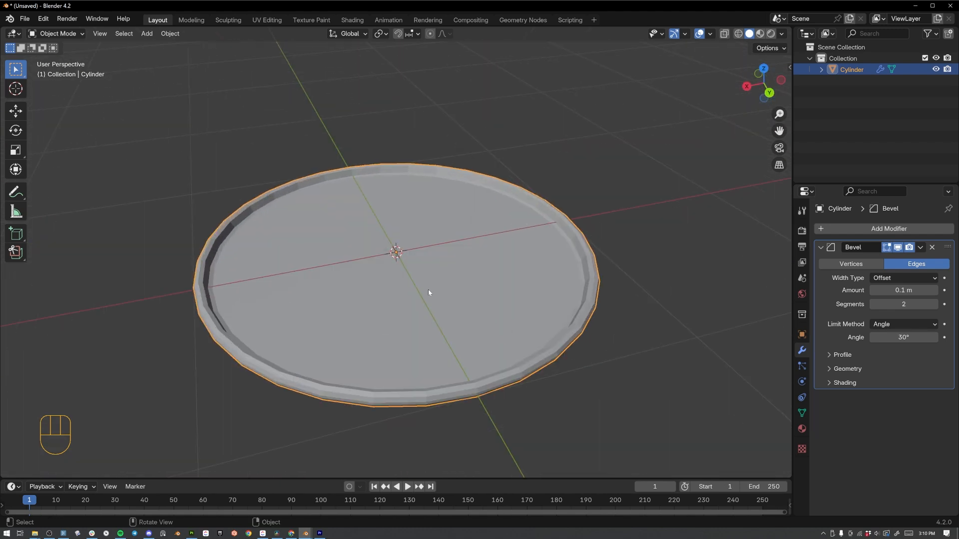
key(Tab)
click(366, 273)
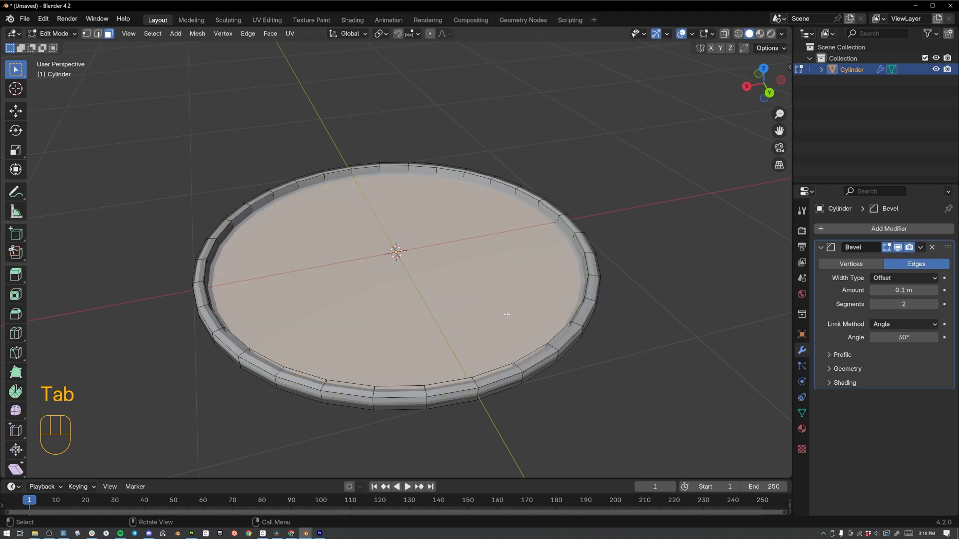
key(i)
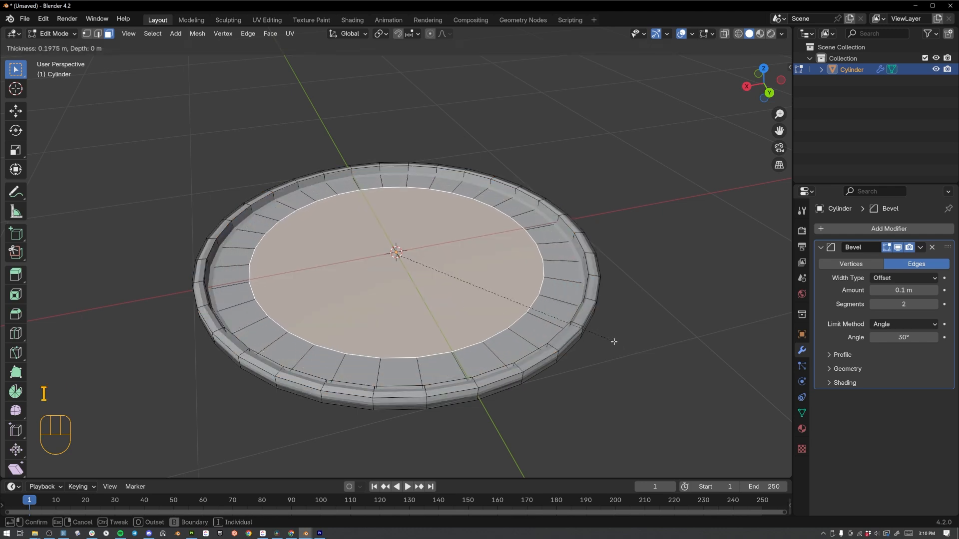
click(612, 341)
key(i)
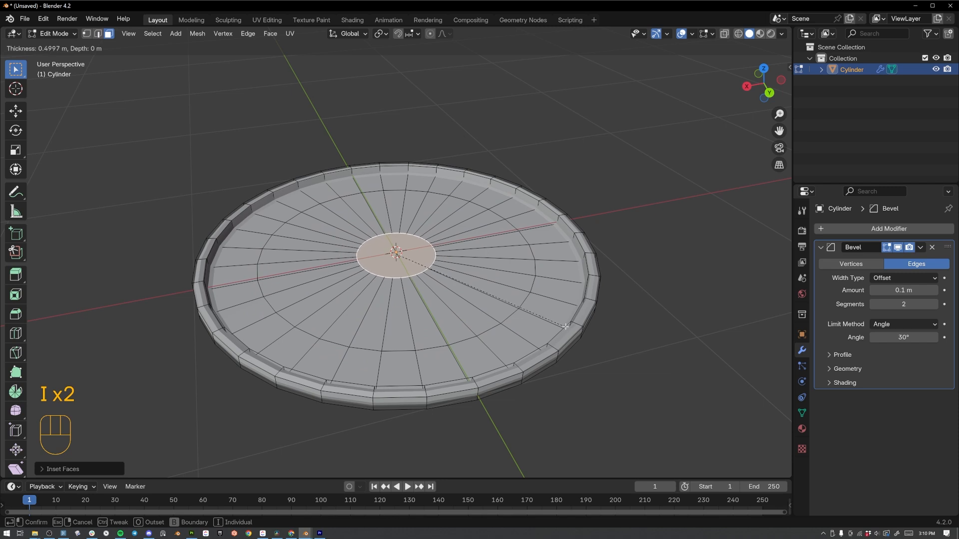
click(569, 329)
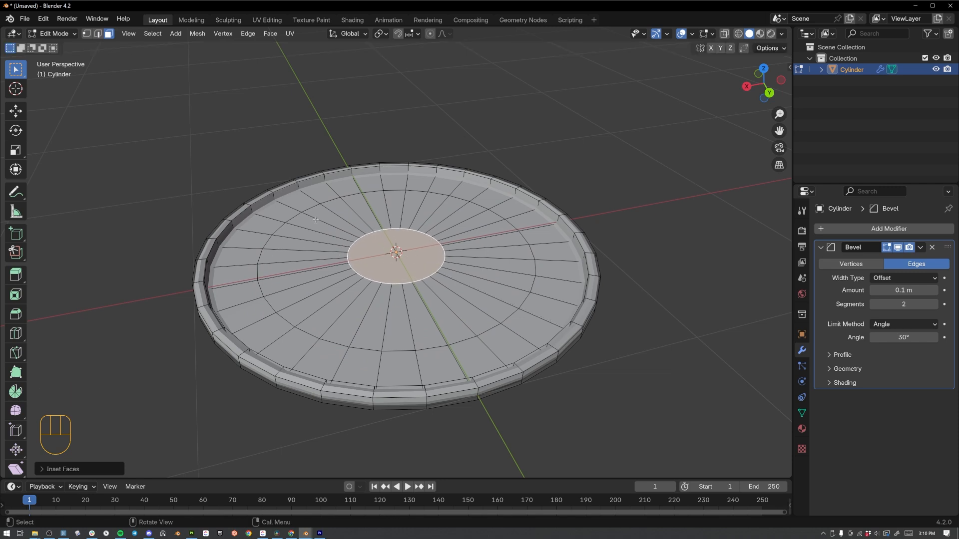
Inset the tray's underside face twice to form concentric rings, and return to Object Mode.
middle_drag(509, 320, 463, 234)
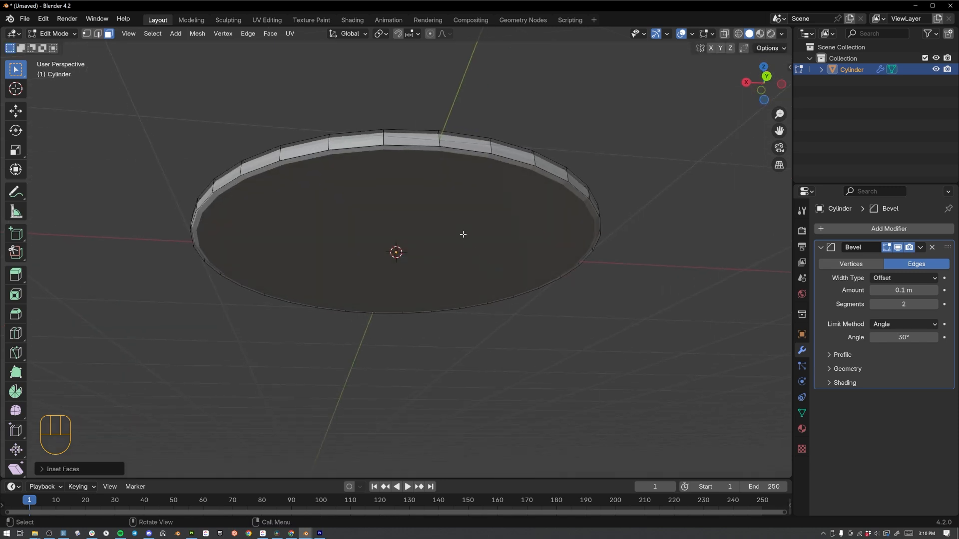
click(463, 233)
key(i)
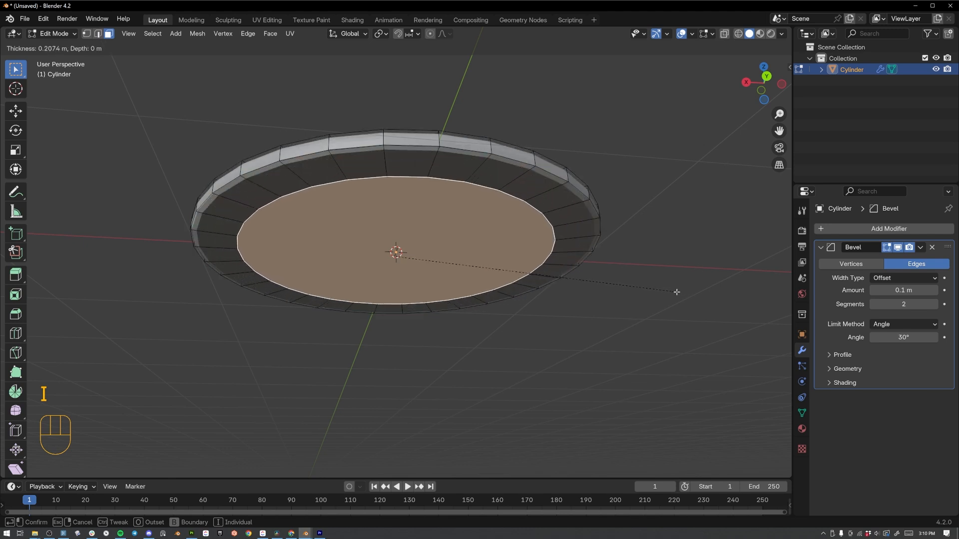
click(673, 291)
key(i)
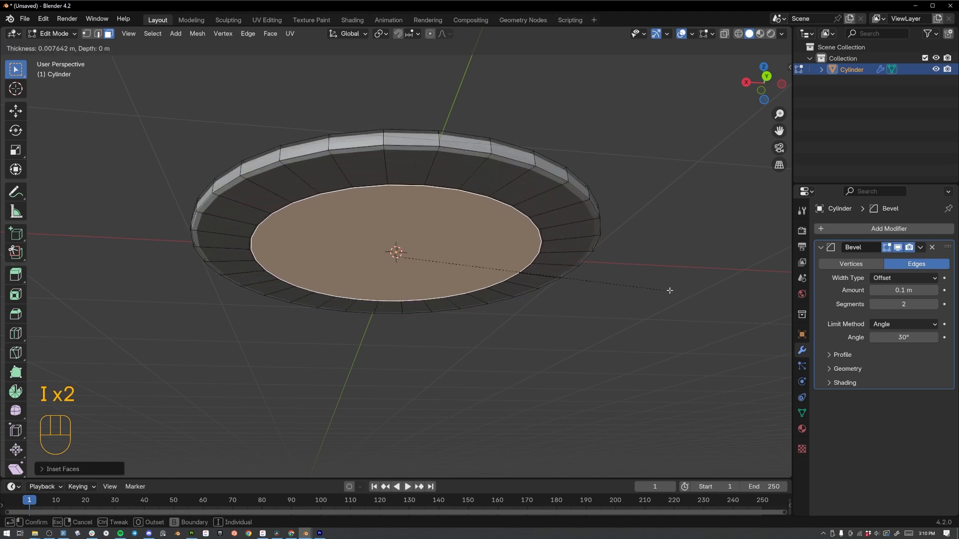
click(593, 281)
middle_drag(424, 227, 437, 293)
key(Tab)
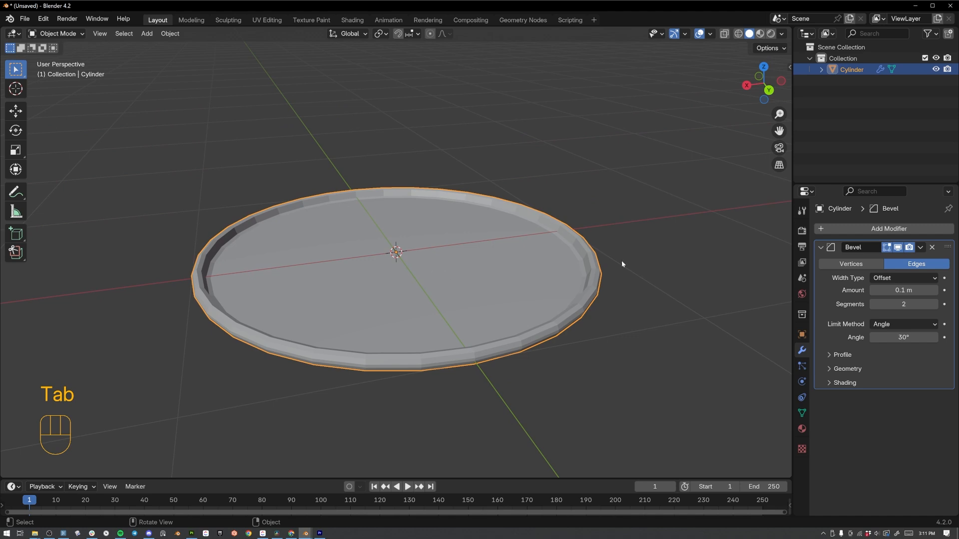
Add a Subdivision Surface modifier with viewport level 2 to the tray and shade it smooth.
click(844, 229)
mouse_move(844, 229)
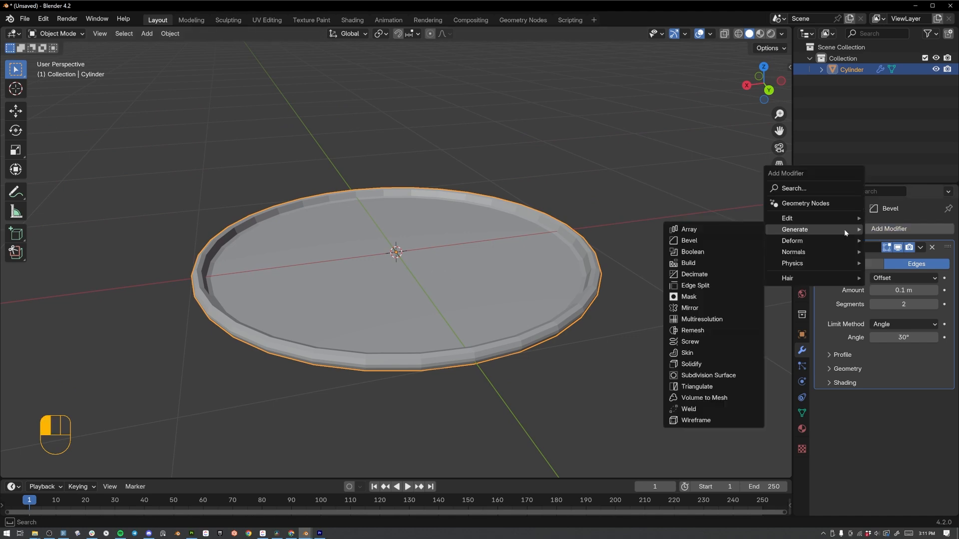
click(722, 376)
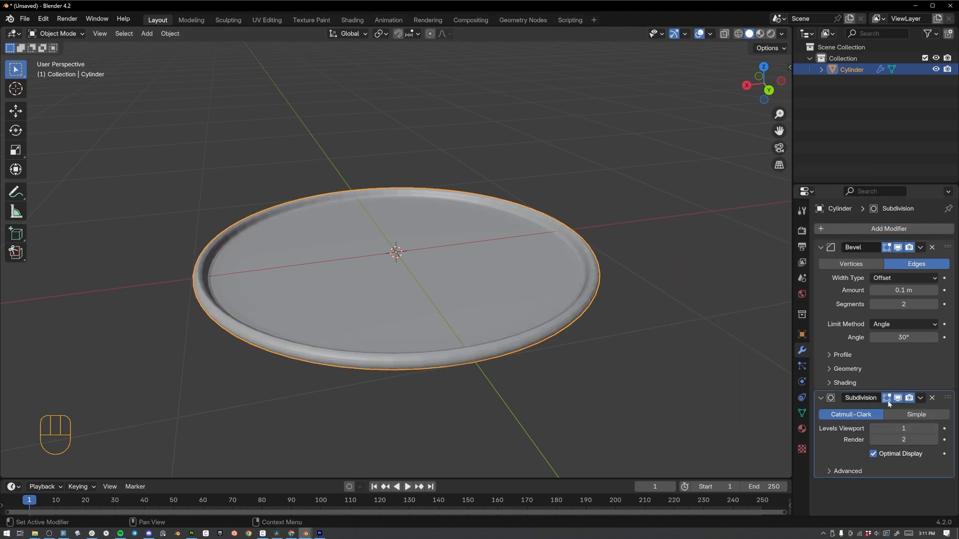
click(936, 429)
right_click(574, 245)
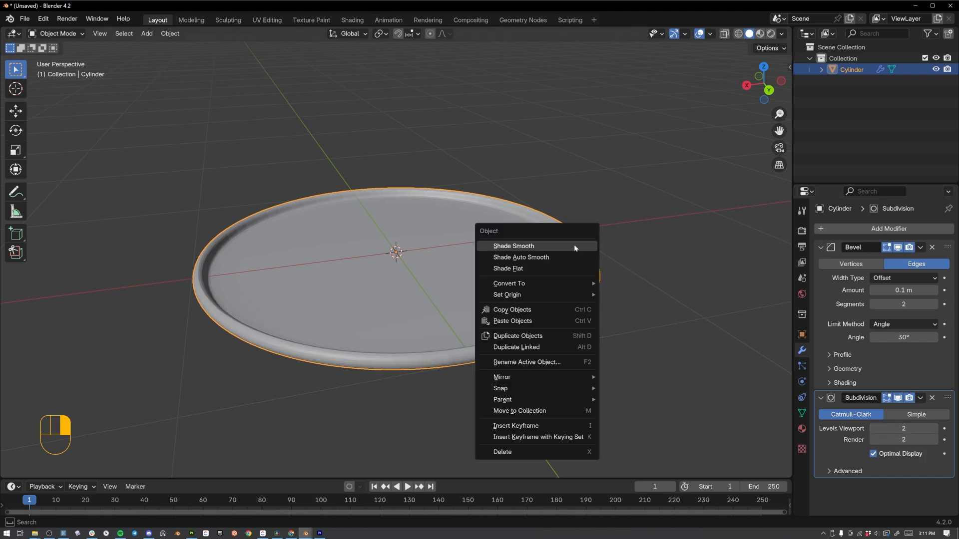
click(575, 247)
Reduce the tray's Bevel modifier amount to 0.02 m.
middle_drag(355, 321, 536, 325)
scroll(482, 324, up, 4)
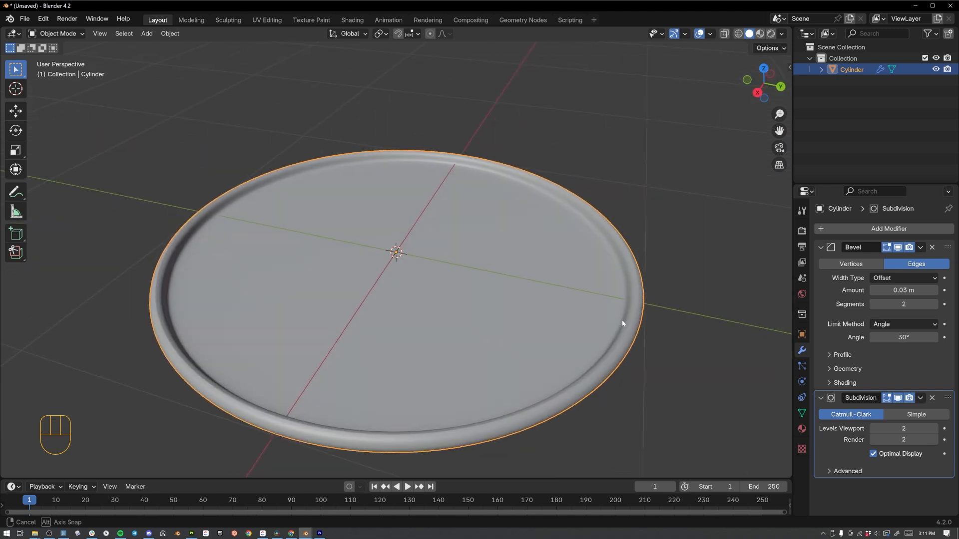
middle_drag(622, 321, 630, 333)
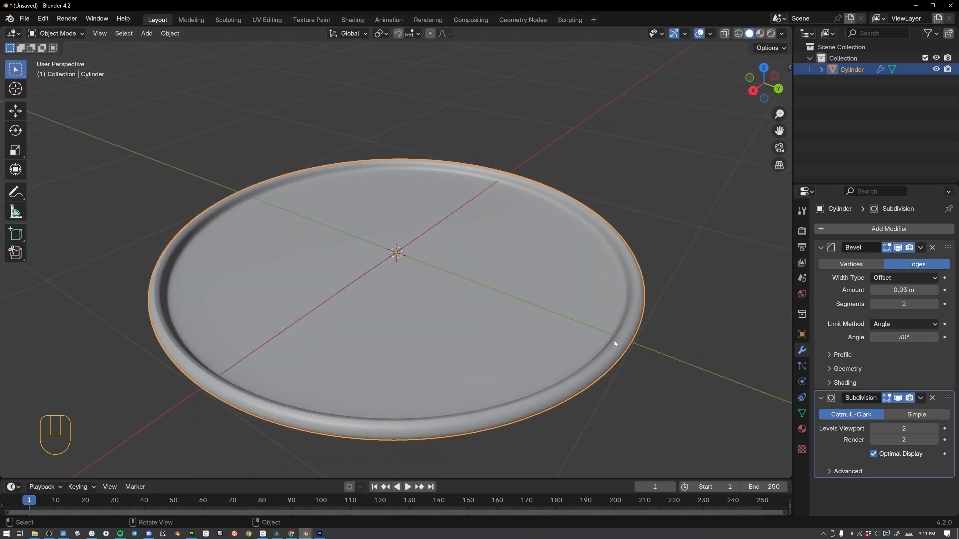
scroll(195, 354, up, 2)
shift+middle_drag(205, 345, 295, 307)
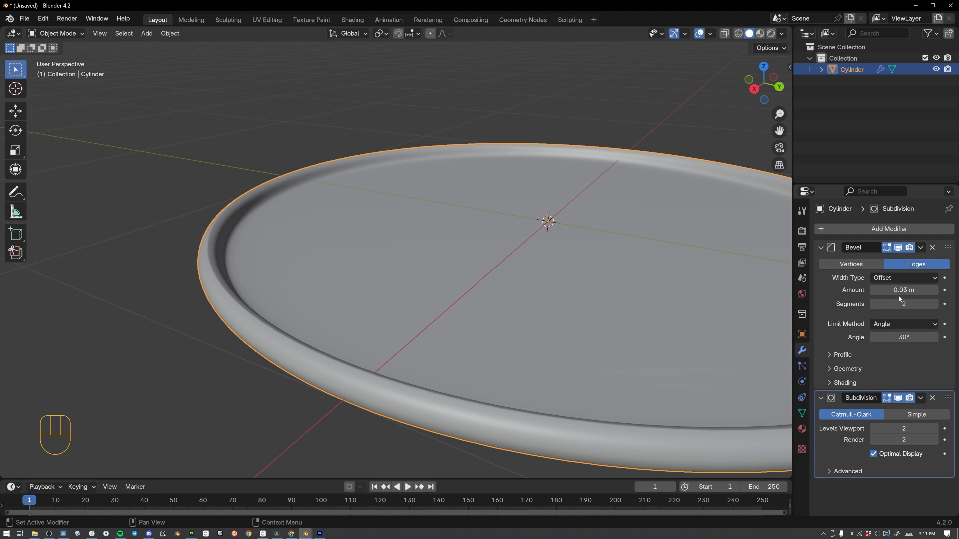
click(874, 292)
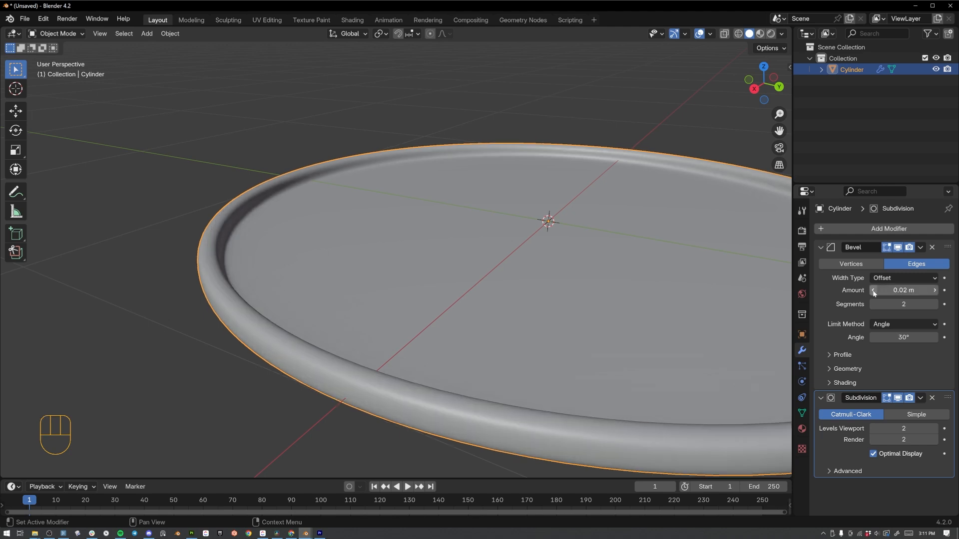
click(874, 292)
click(934, 291)
Deselect the tray and add a mesh circle at the scene's centre.
middle_drag(320, 280, 336, 246)
click(307, 160)
key(shift+a)
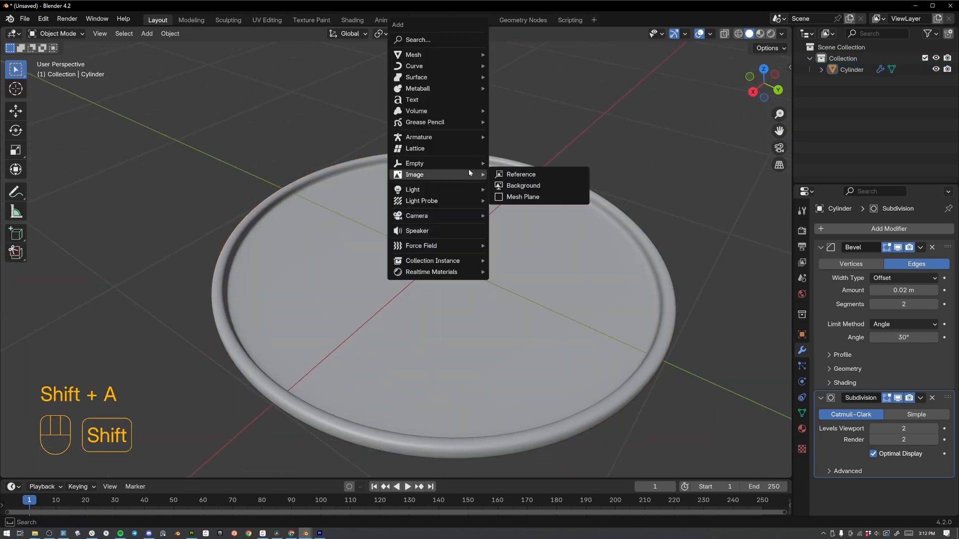
mouse_move(442, 56)
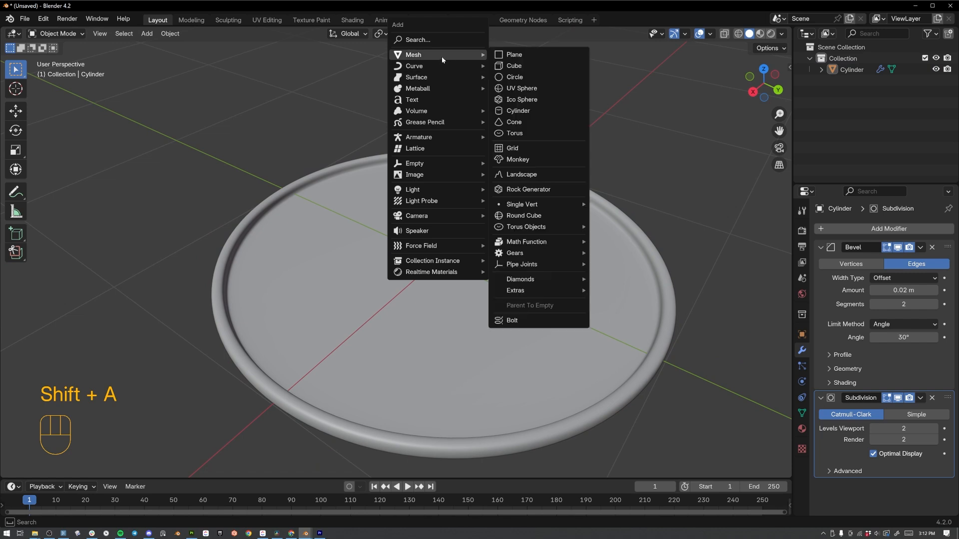
click(524, 80)
Raise the circle about 0.2 m along Z above the tray.
shift+middle_drag(648, 425, 607, 269)
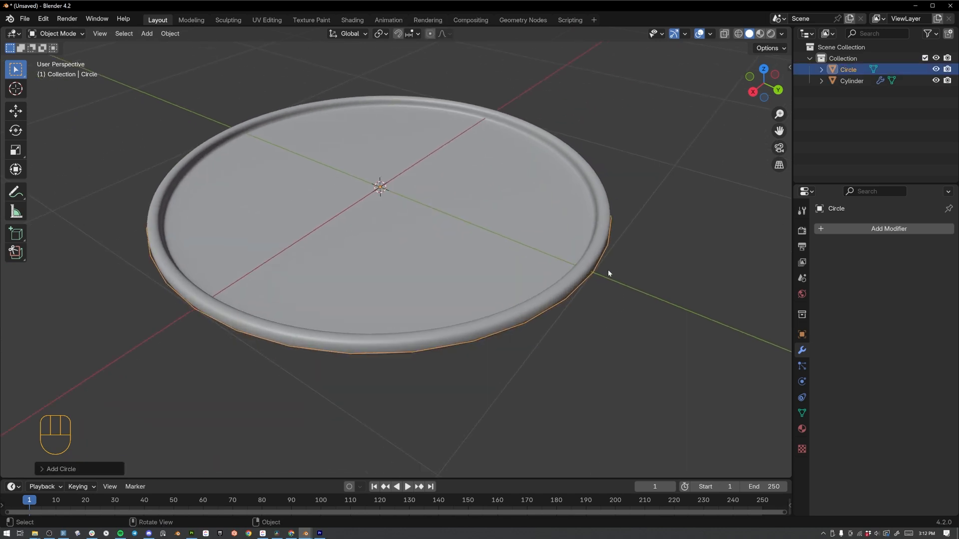
middle_drag(535, 270, 494, 246)
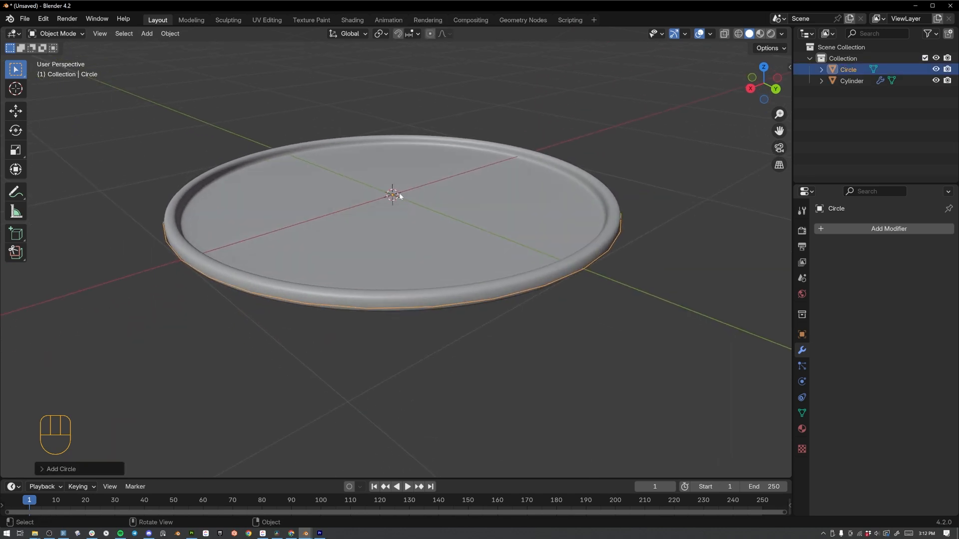
middle_drag(400, 196, 398, 204)
key(g)
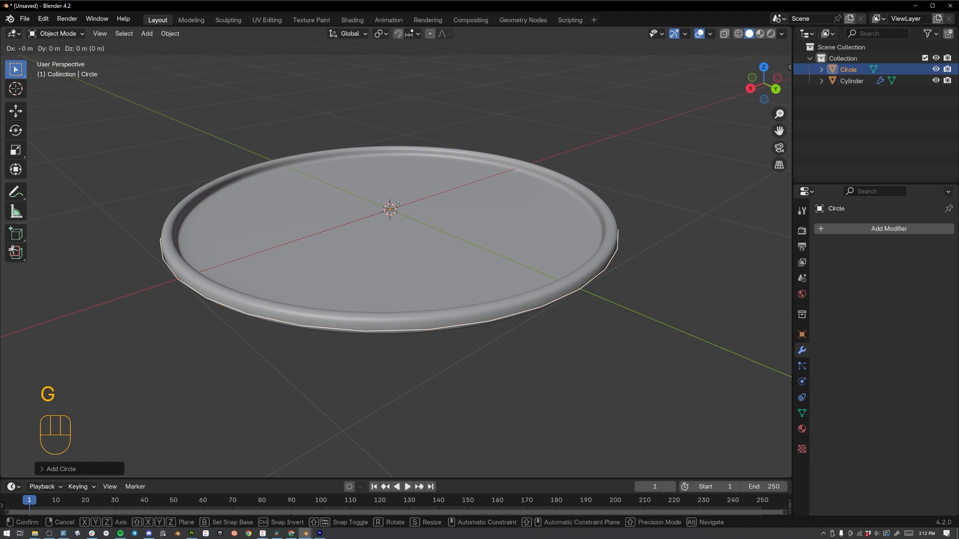
key(z)
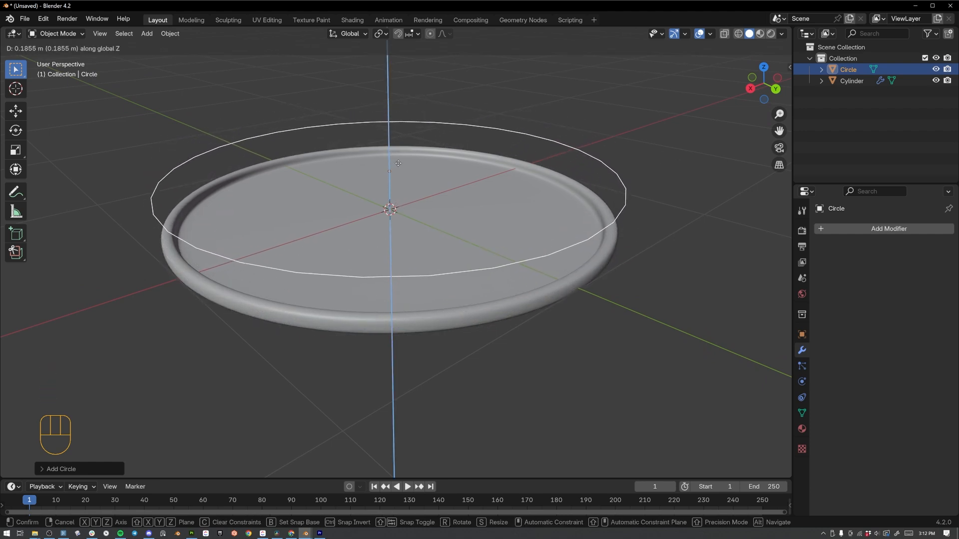
click(398, 162)
In Edit Mode with vertex selection, select all the circle's vertices, fill them with a face, and return to Object Mode.
click(76, 35)
click(78, 58)
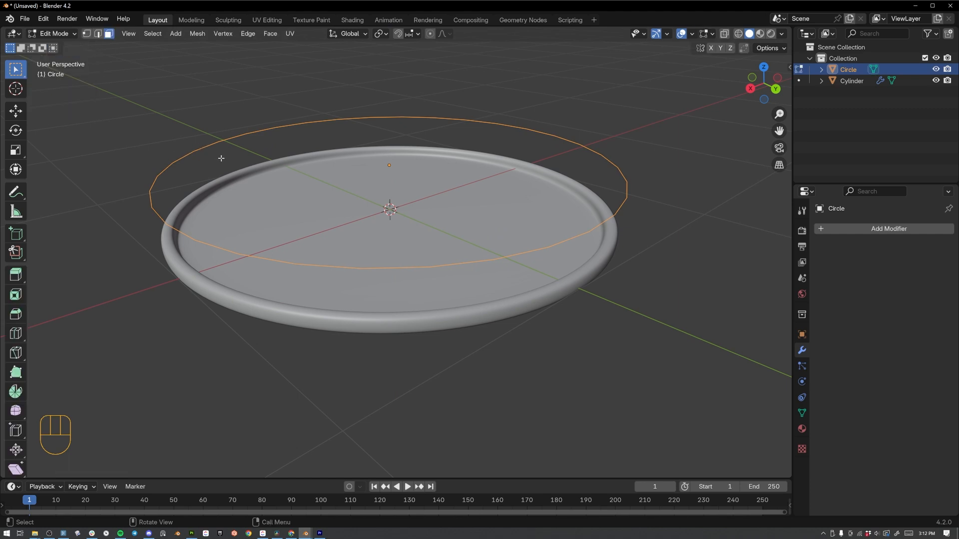
click(86, 34)
middle_drag(257, 184, 601, 108)
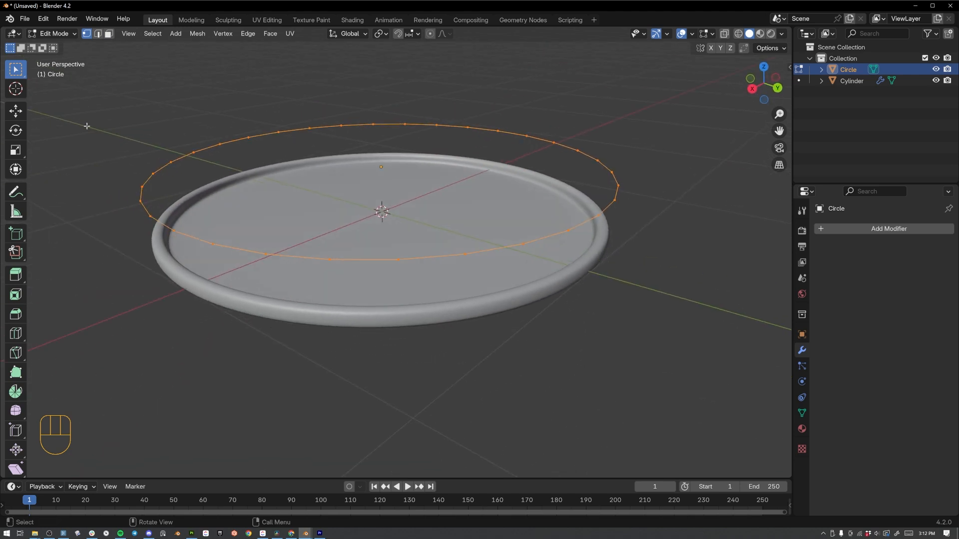
click(287, 143)
drag(116, 96, 657, 300)
drag(654, 168, 253, 300)
key(a)
key(f)
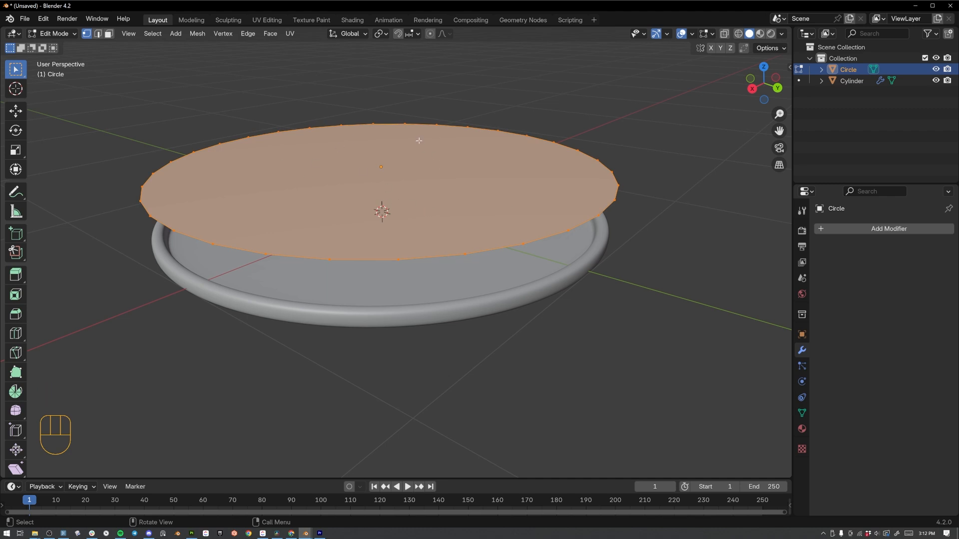
key(Tab)
Lower the filled circle about 0.2 m along Z onto the tray and scale it down slightly to fit within the rim.
key(g)
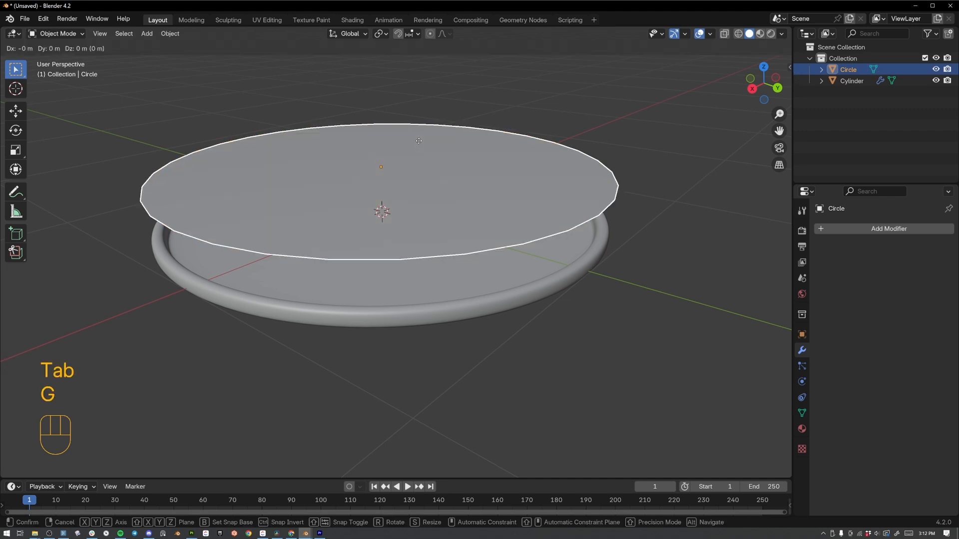
key(z)
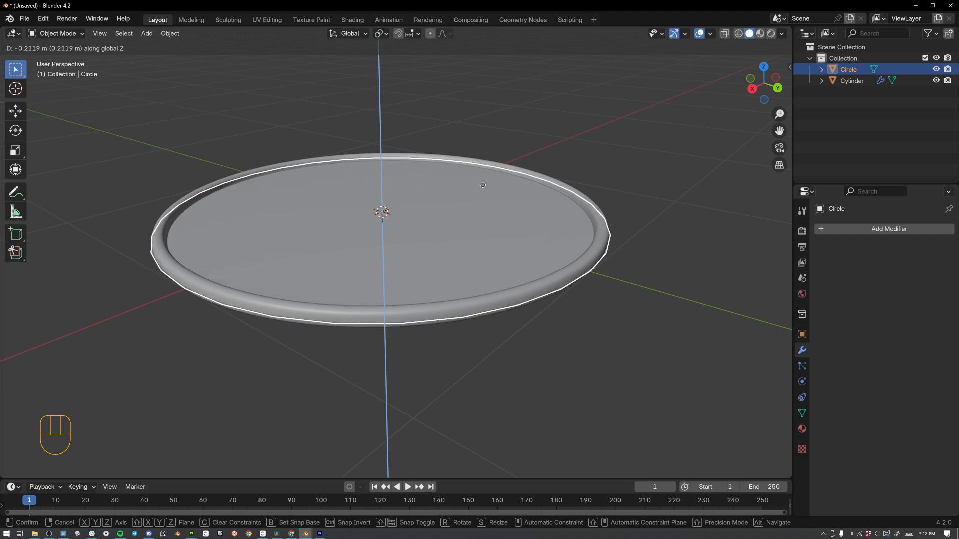
click(485, 182)
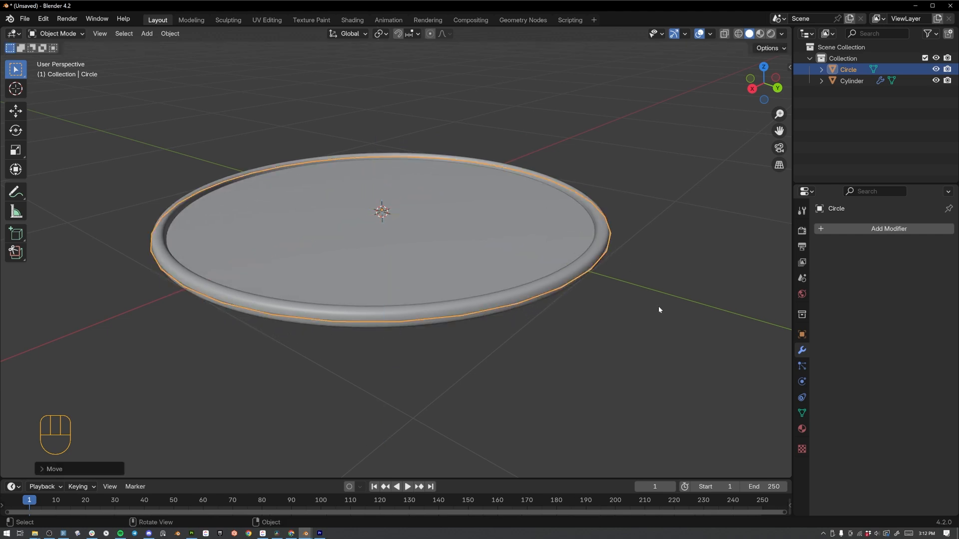
key(s)
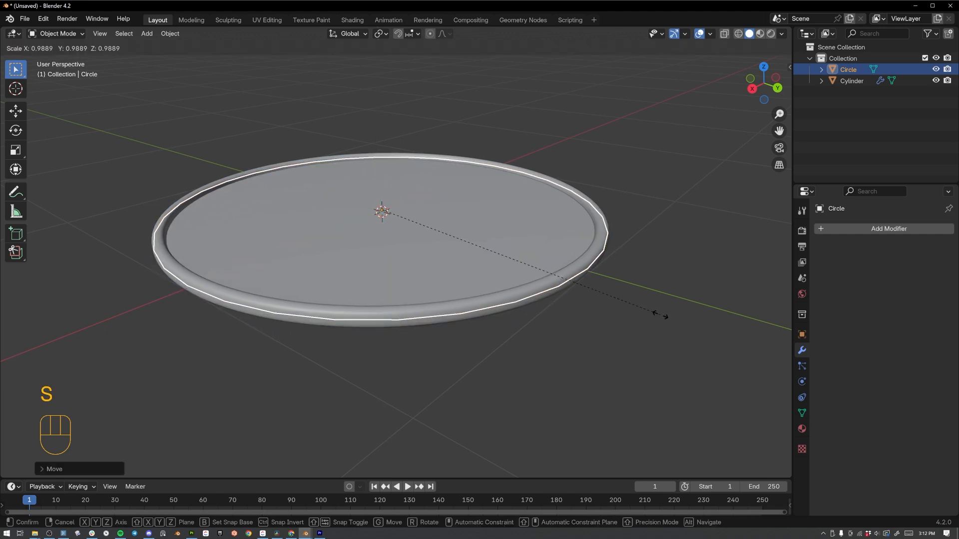
click(655, 315)
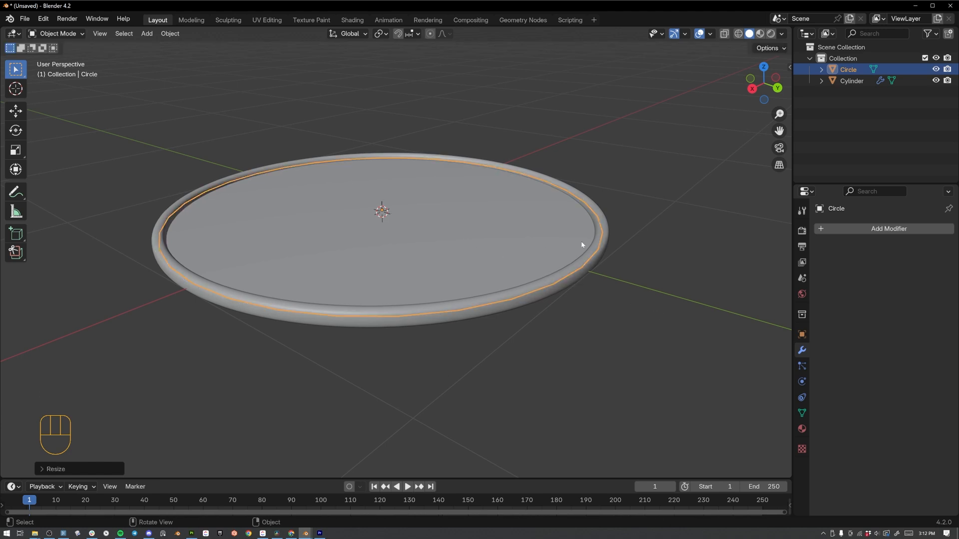
Duplicate the filled circle, raise the copy about 0.03 m along Z, and scale it to about 0.95.
middle_drag(617, 256, 534, 256)
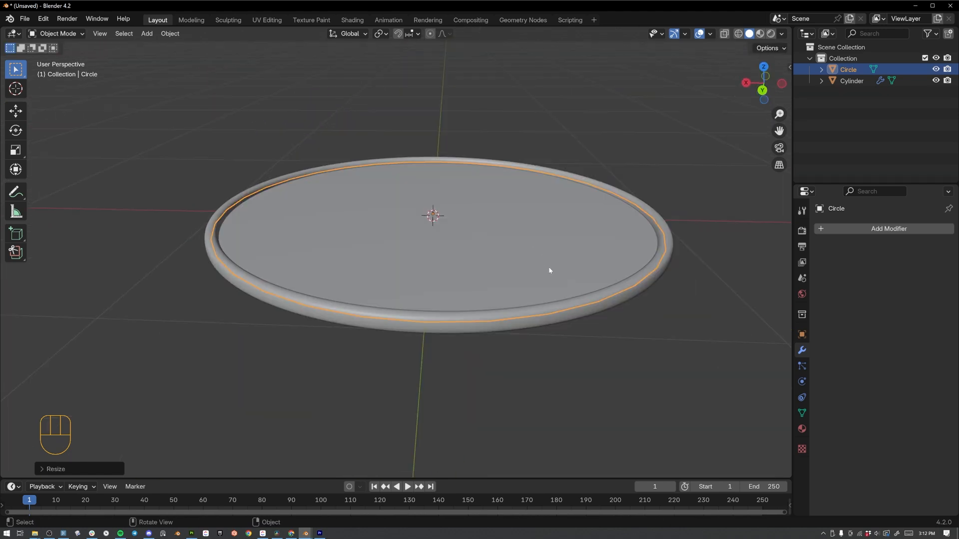
key(shift+d)
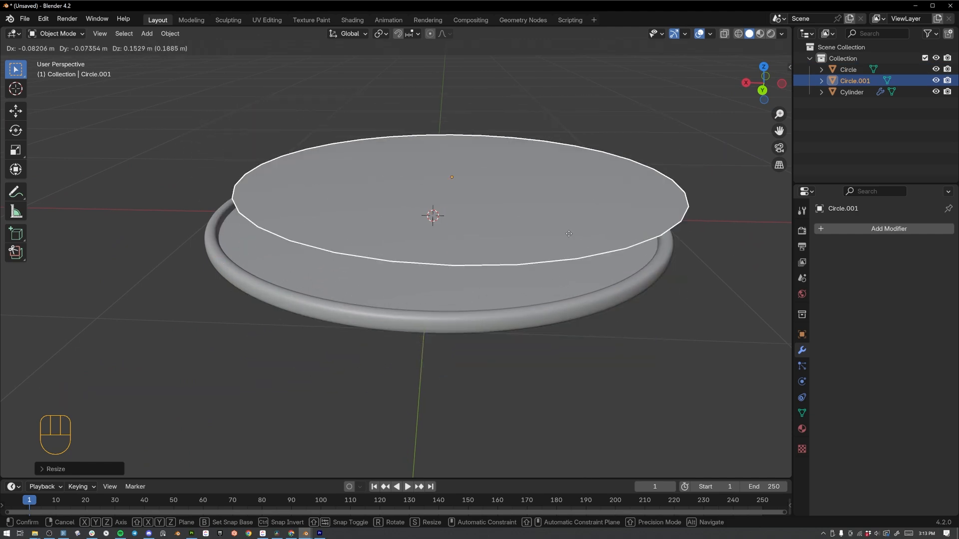
key(z)
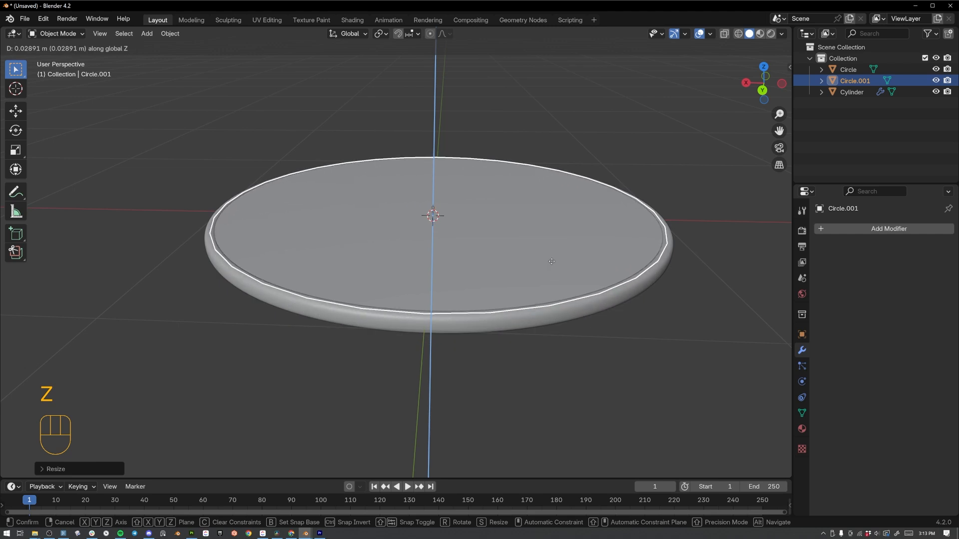
click(550, 261)
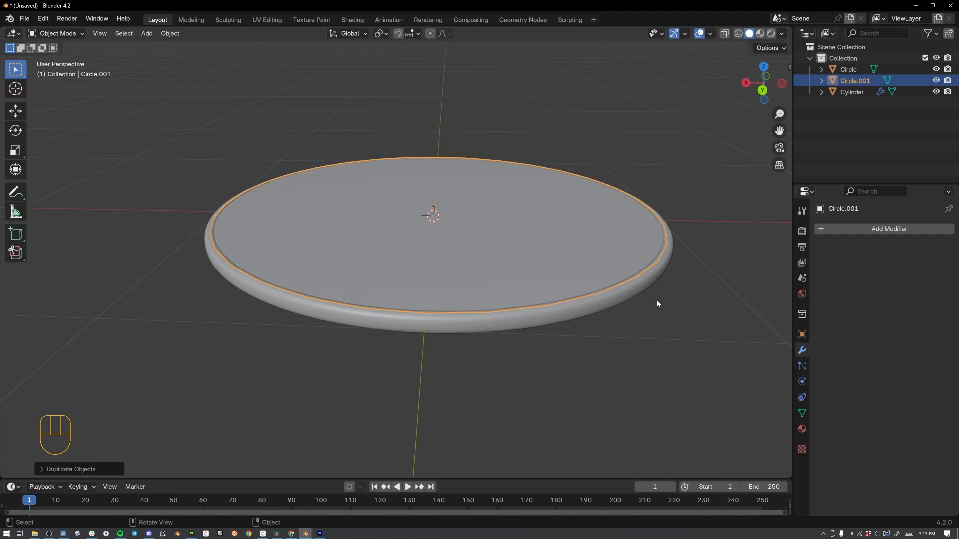
key(s)
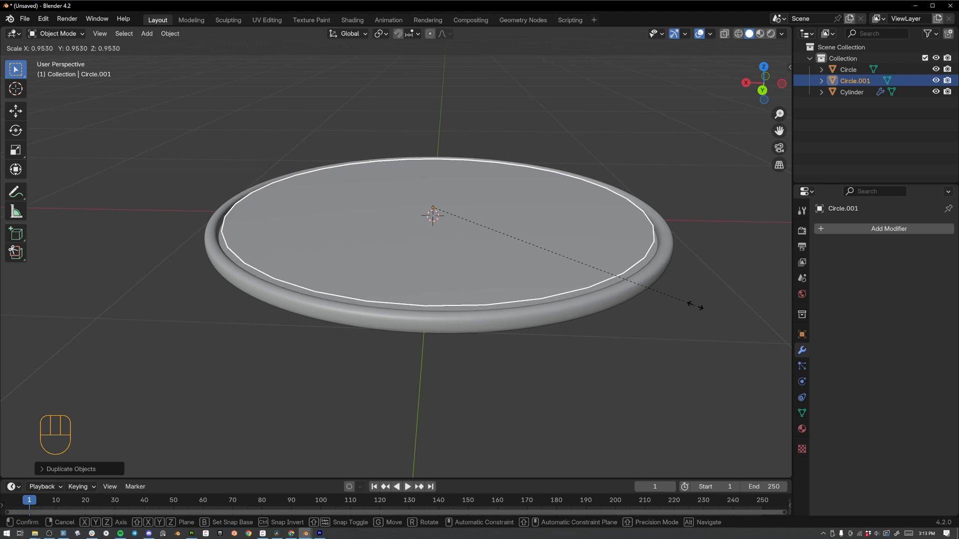
click(696, 309)
Set the viewport shading's object color to Random so each object gets its own color.
middle_drag(696, 309, 437, 193)
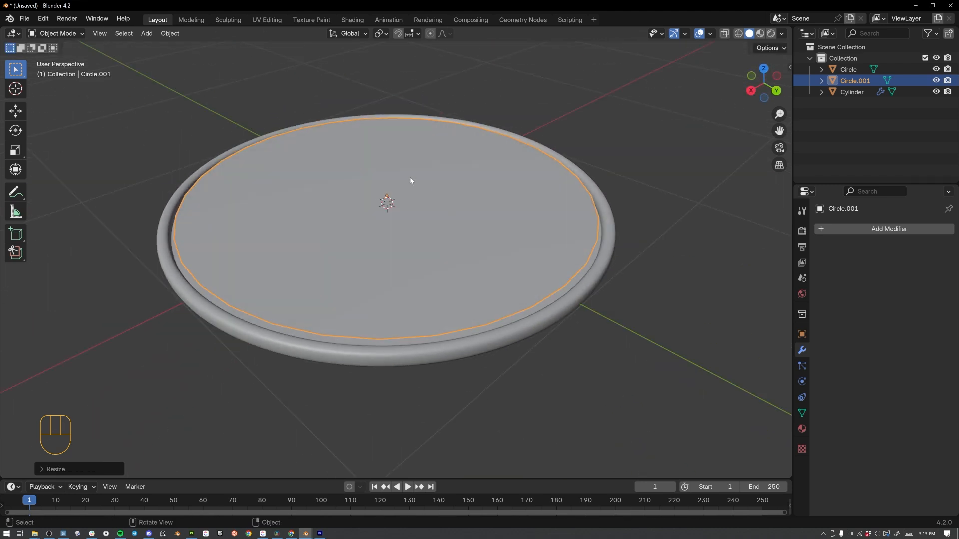
click(781, 33)
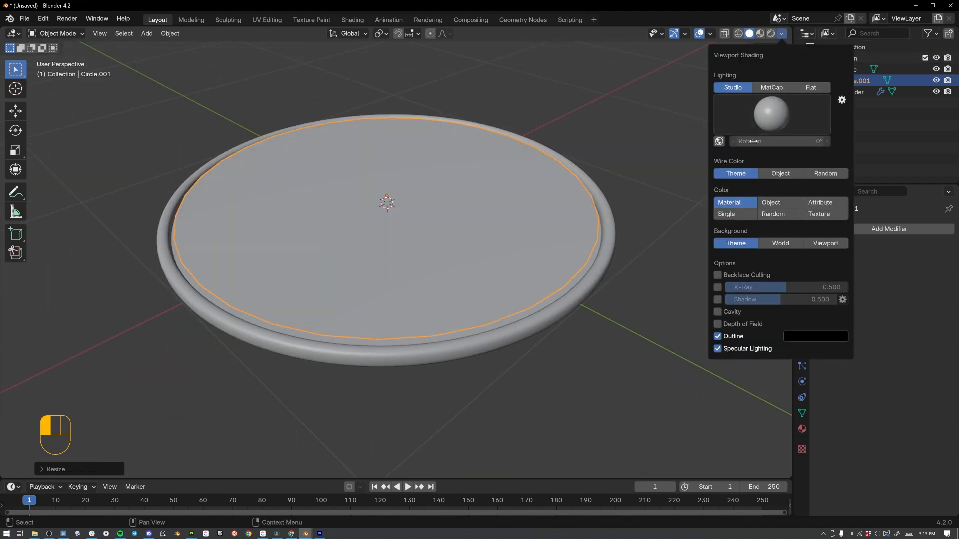
click(772, 214)
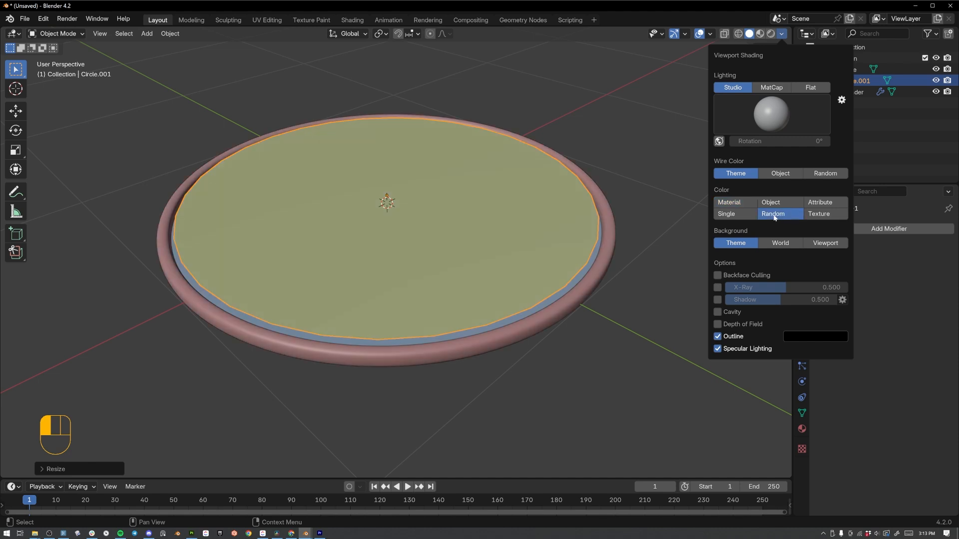
mouse_move(385, 225)
middle_down()
mouse_move(323, 197)
mouse_move(445, 294)
mouse_move(368, 219)
middle_up()
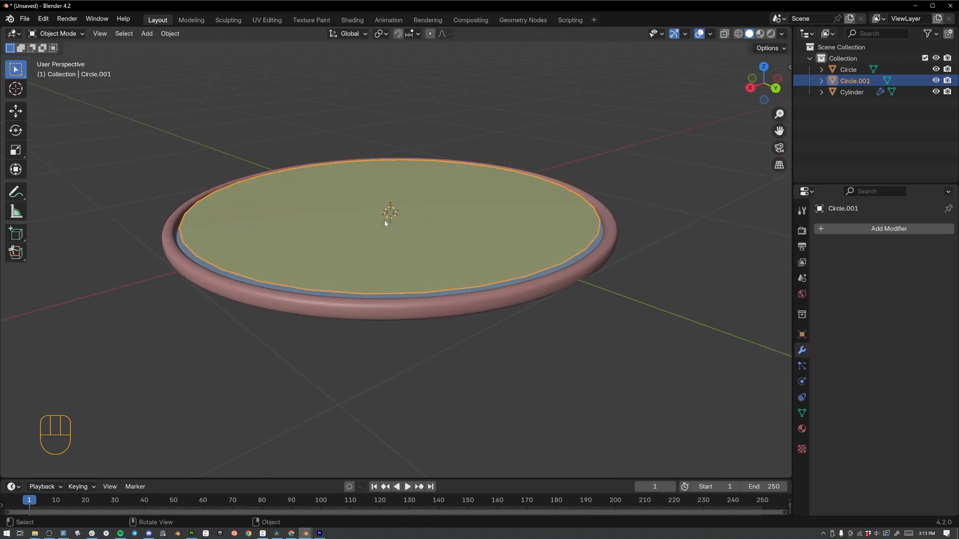
Lower the duplicated circle about 0.03 m along Z so it sits just above the original filled circle.
key(g)
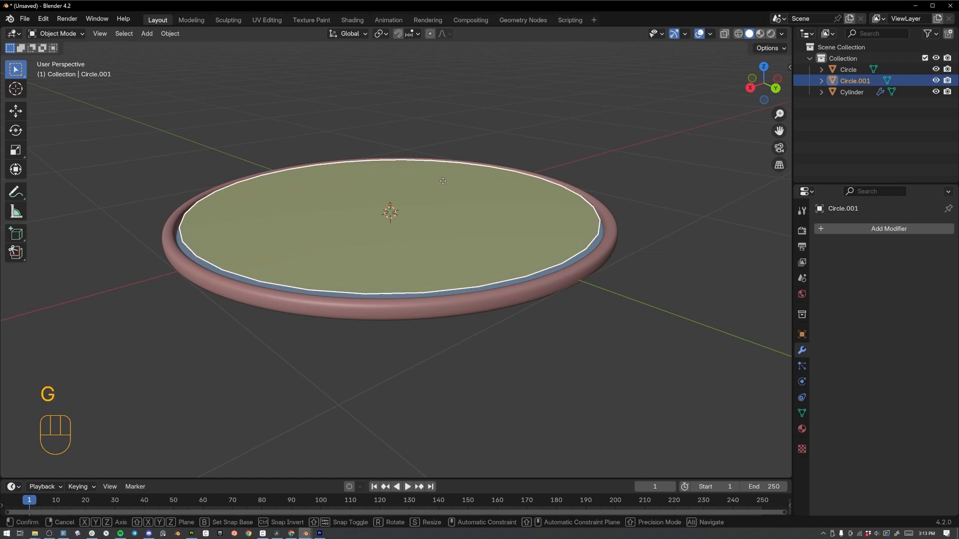
key(z)
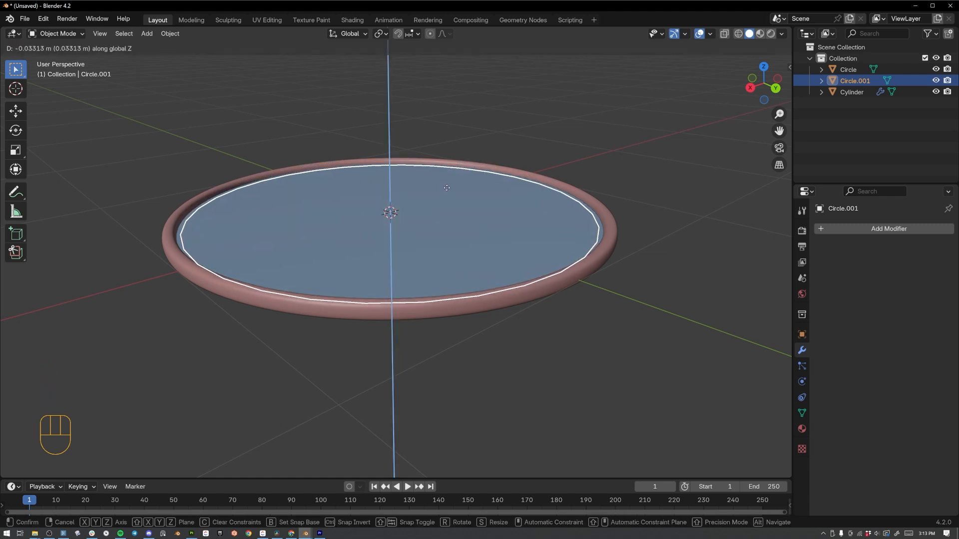
click(447, 186)
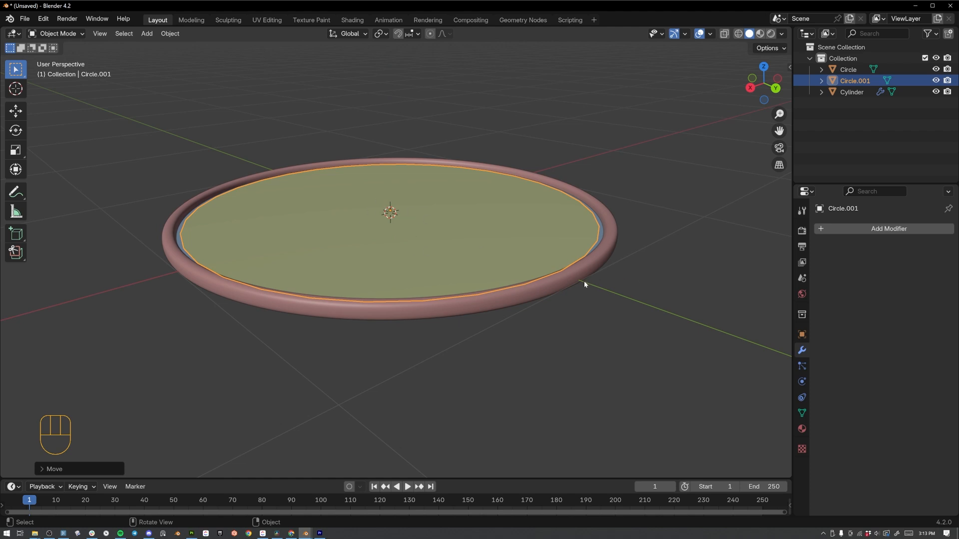
In Edit Mode, extrude the duplicated circle's face upward about 0.014 m, and again about 0.023 m.
key(Tab)
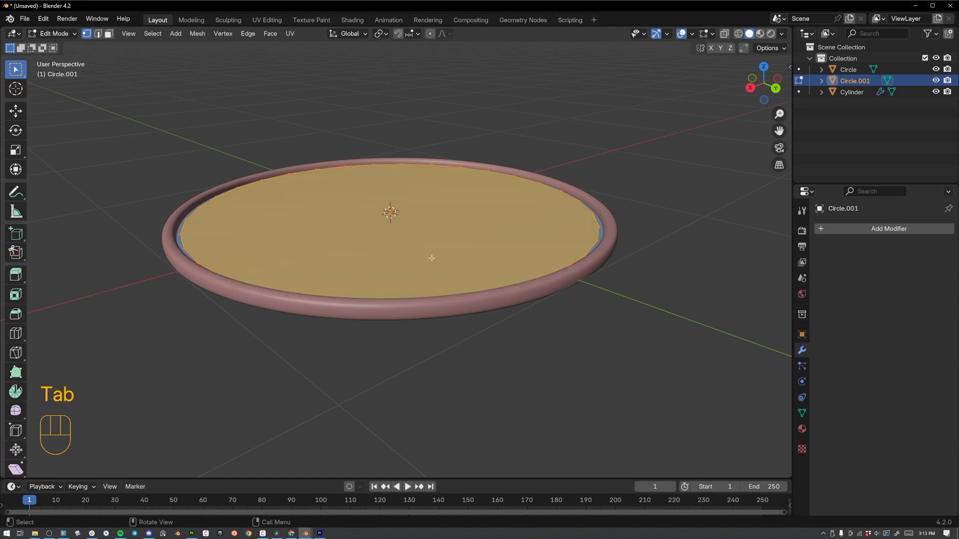
key(e)
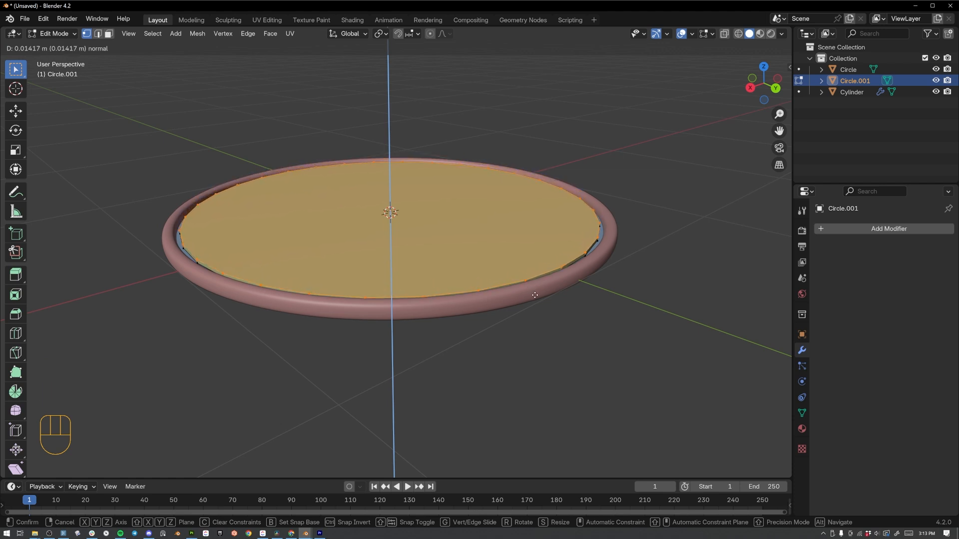
click(534, 295)
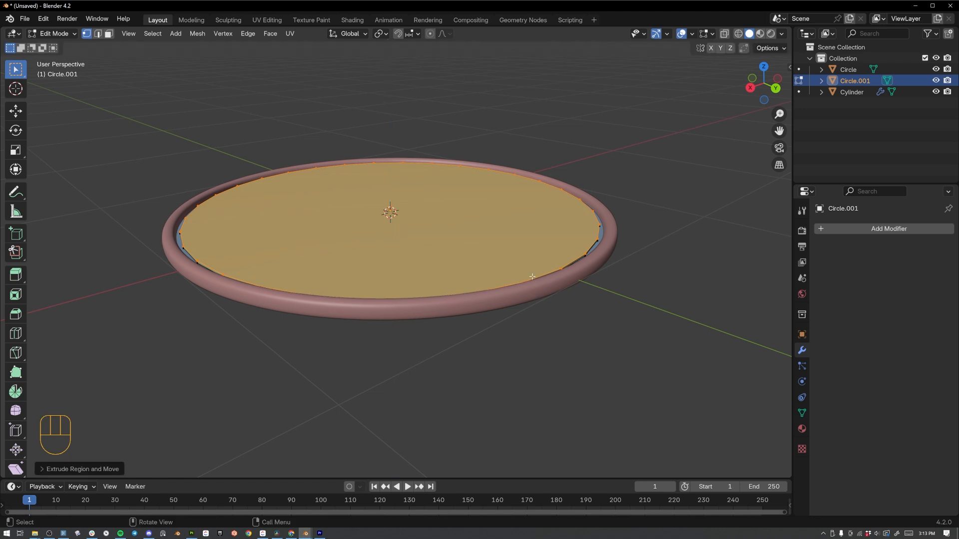
key(e)
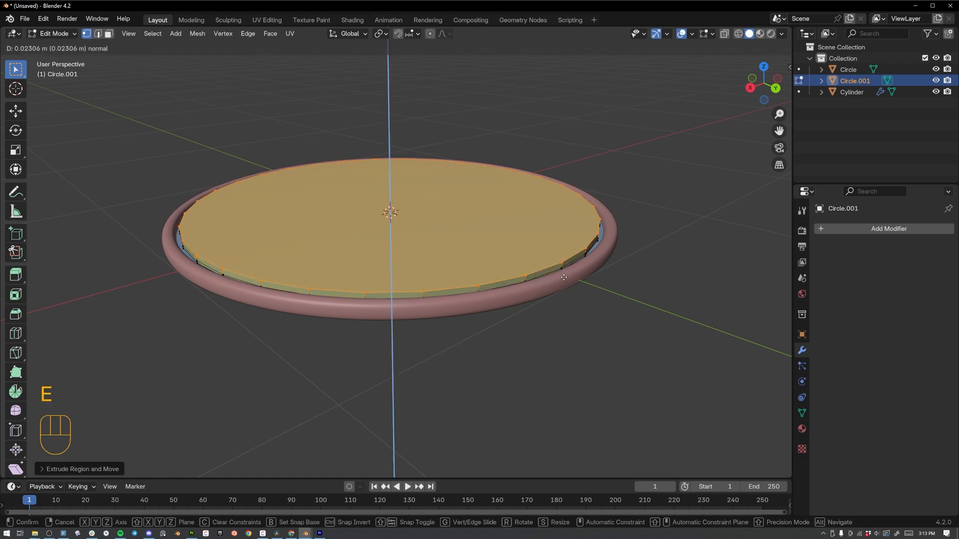
click(564, 277)
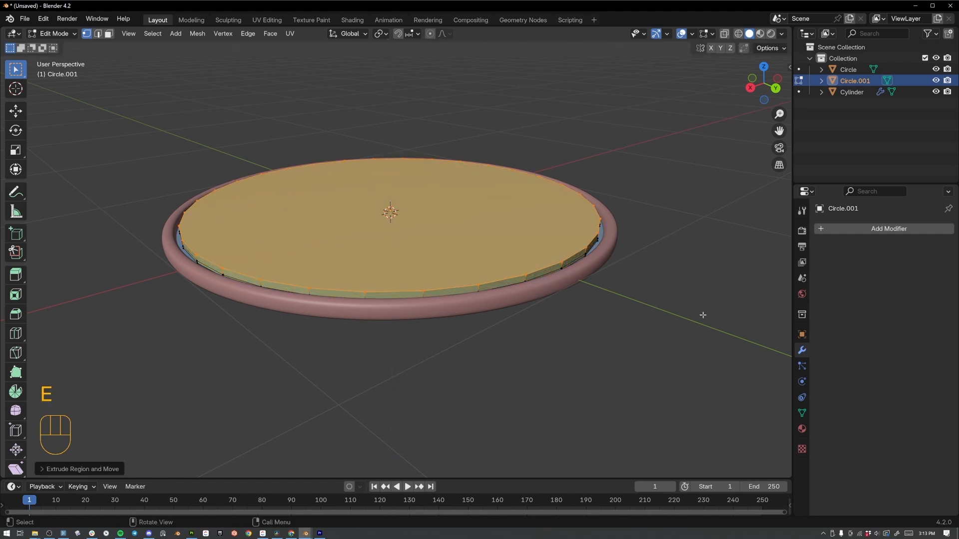
Scale the extruded top face inward to form a sloped edge band, and check the disc in Object Mode.
key(s)
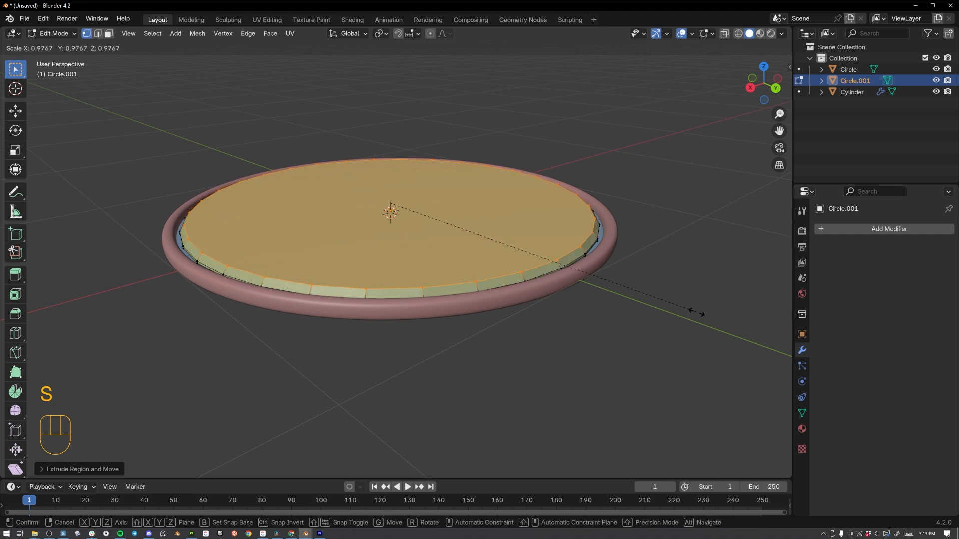
click(658, 302)
middle_drag(292, 227, 370, 249)
key(Tab)
middle_drag(565, 286, 468, 250)
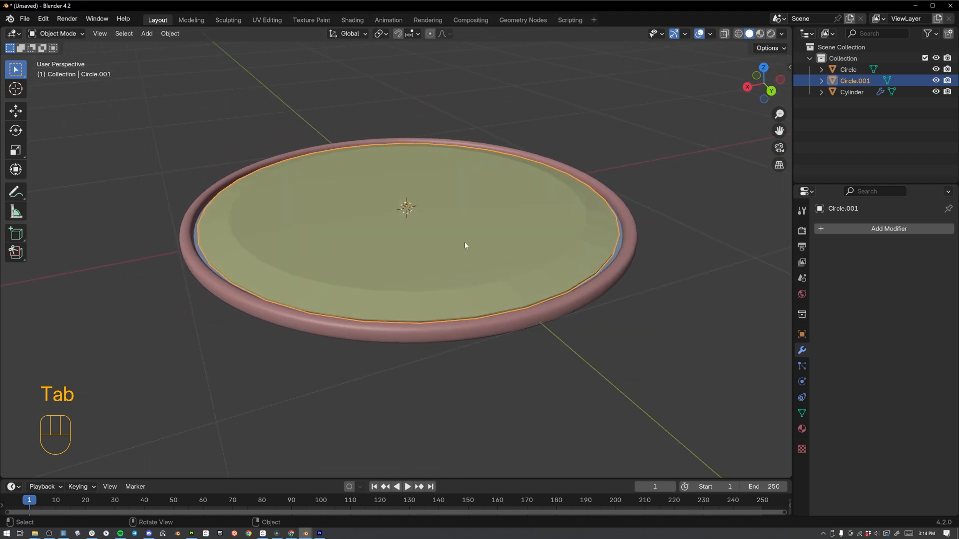
key(Tab)
key(Tab)
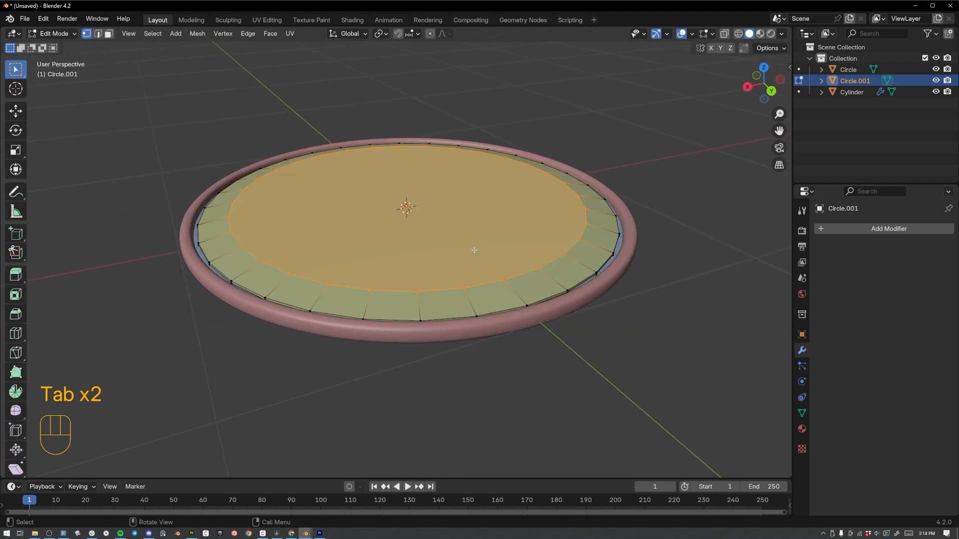
Add a Subdivision Surface modifier to the extruded disc and set its viewport levels to 2.
click(845, 229)
mouse_move(846, 230)
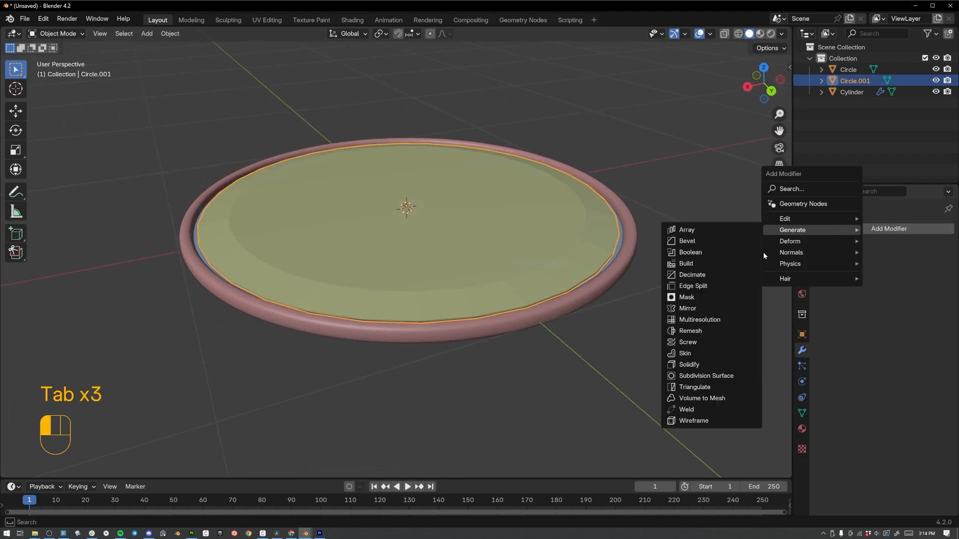
click(742, 374)
middle_drag(412, 239, 373, 243)
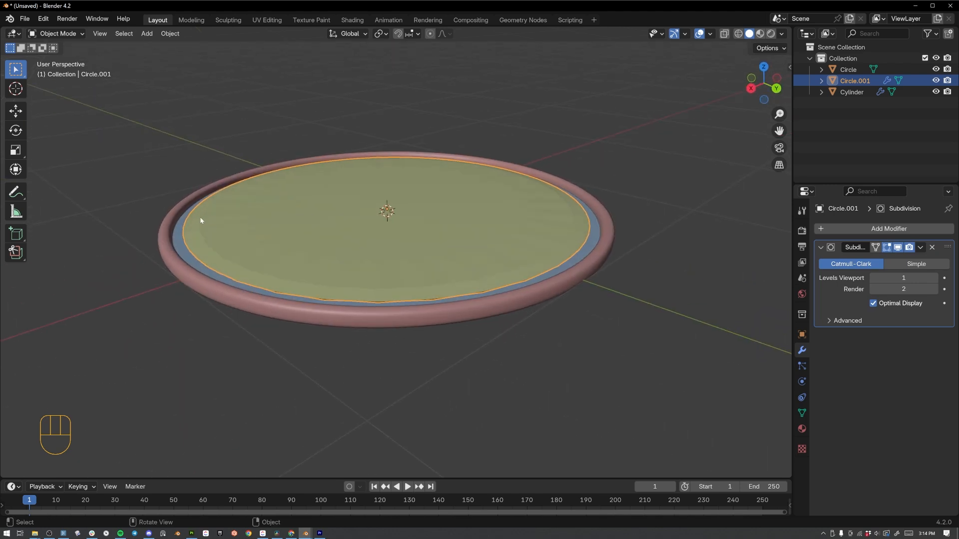
click(936, 278)
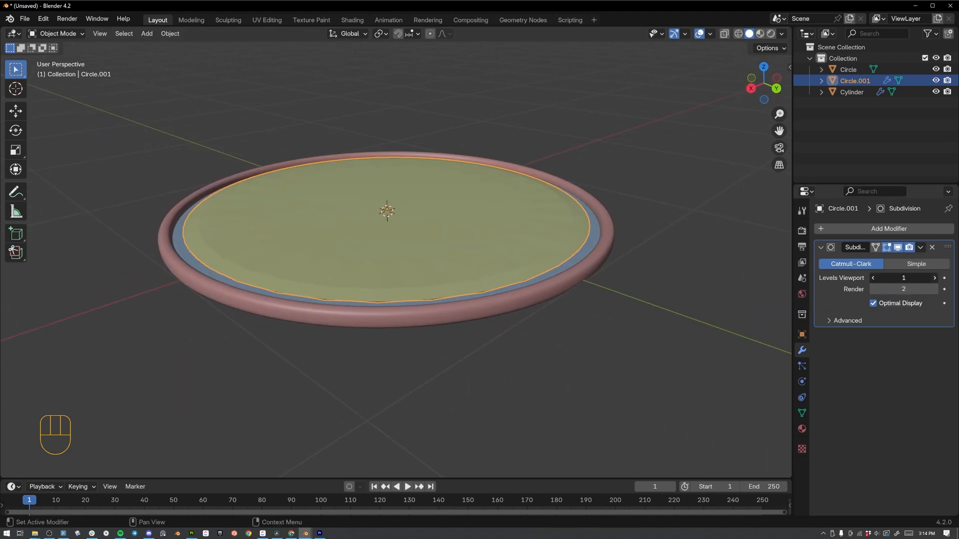
In Edit Mode with face selection, inset the disc's top face well inward, and return to Object Mode.
key(Tab)
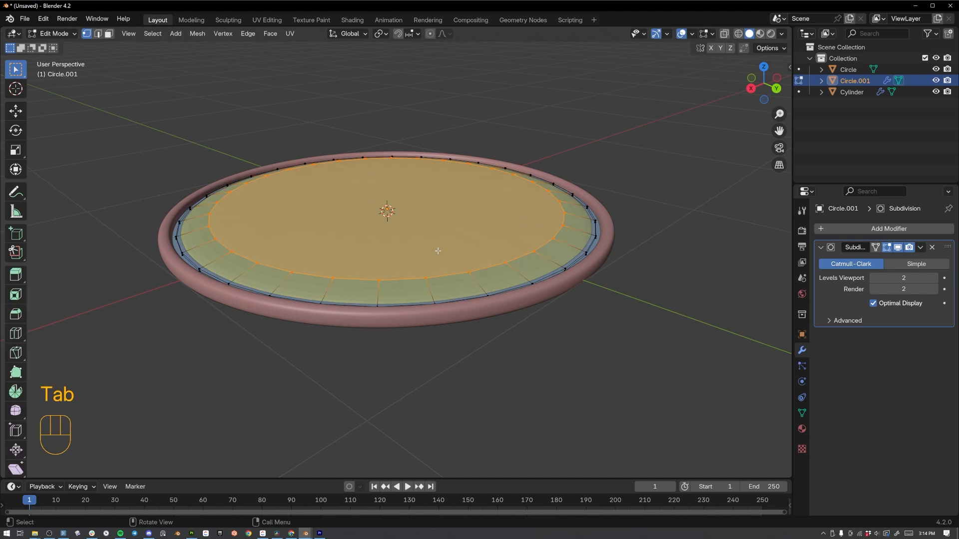
key(3)
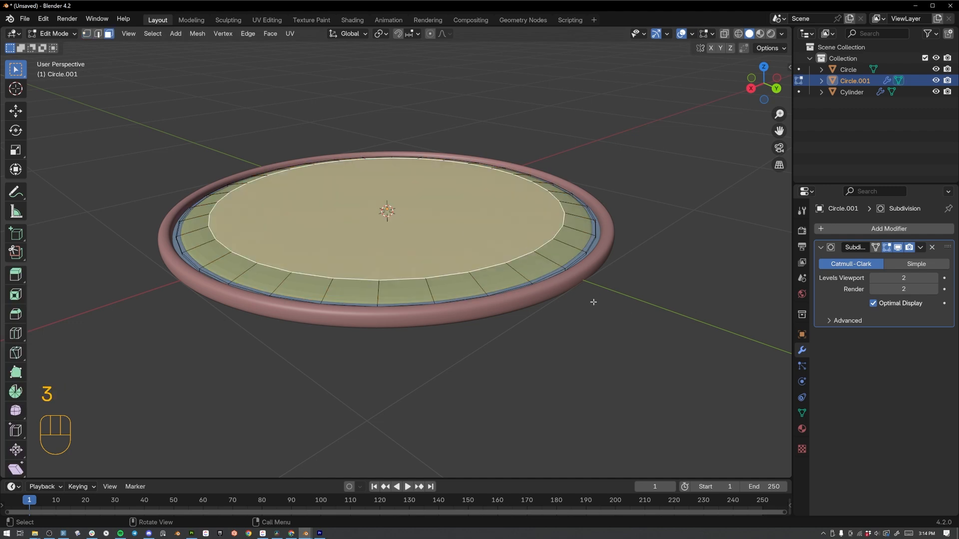
middle_drag(597, 301, 479, 229)
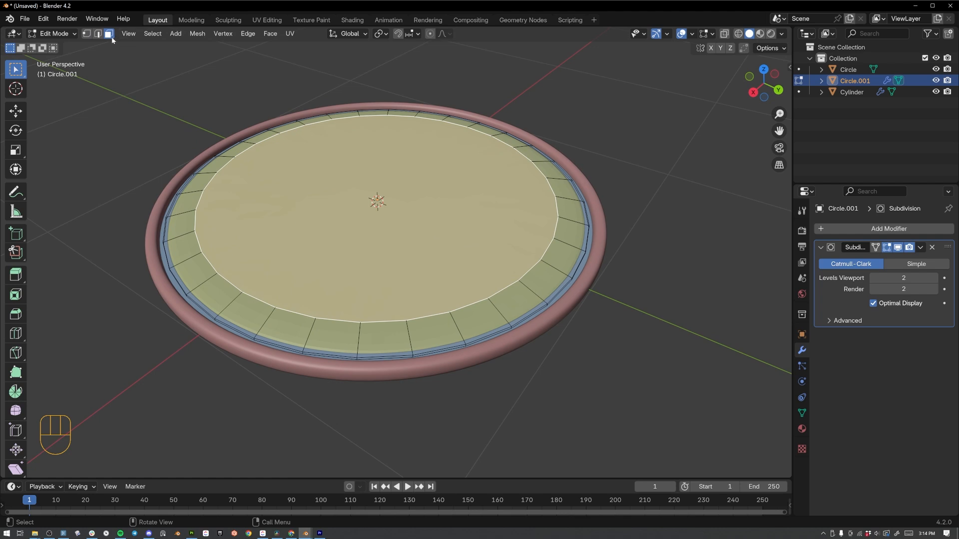
key(i)
click(656, 278)
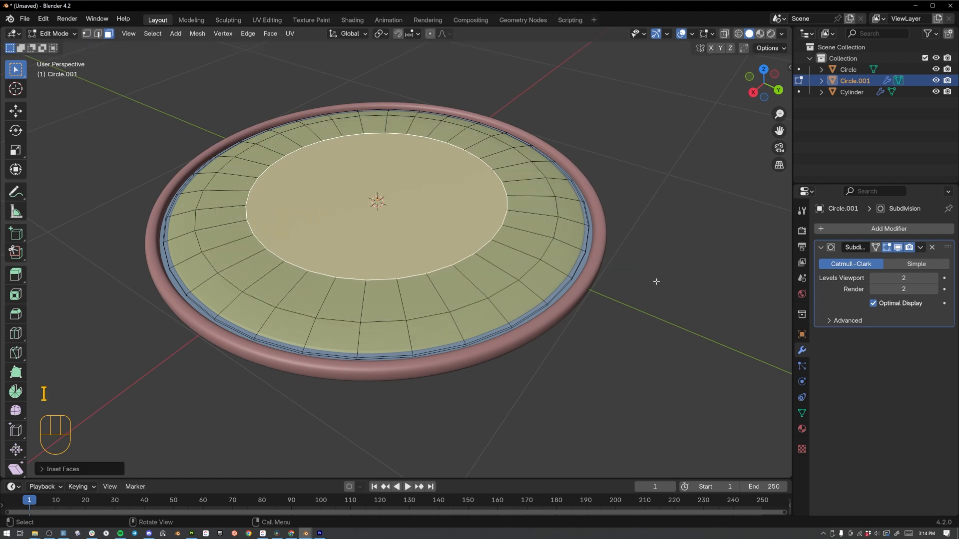
key(Tab)
Apply Shade Smooth to the subdivided disc and deselect it.
middle_drag(496, 299, 344, 255)
right_click(344, 255)
click(358, 254)
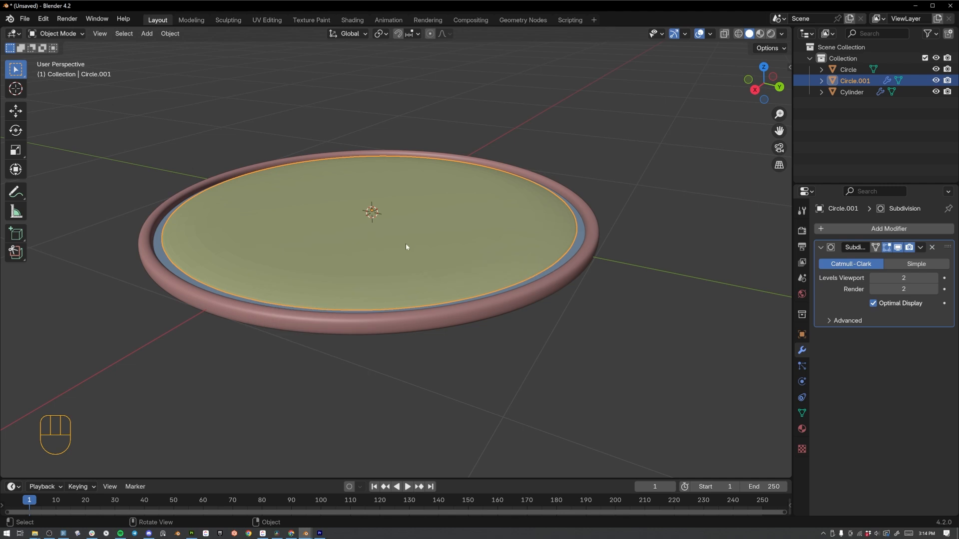
right_click(409, 243)
click(357, 245)
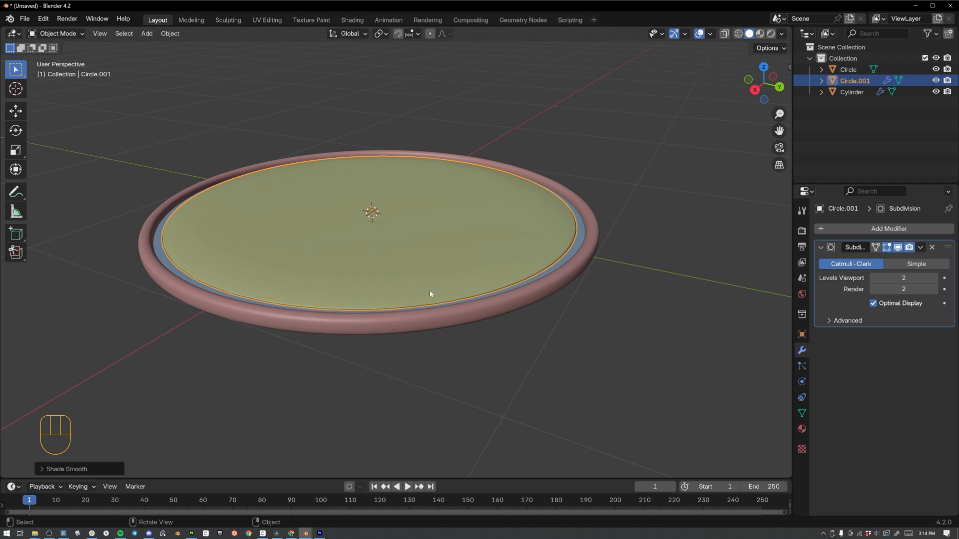
click(586, 283)
Select the original filled circle beneath the disc, duplicate it, and raise the copy along Z above the disc.
middle_drag(396, 220, 433, 275)
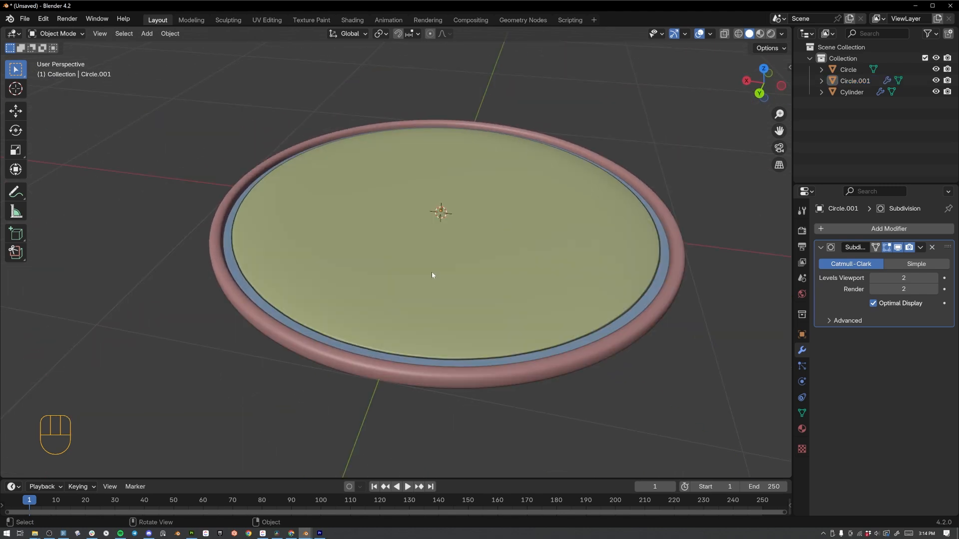
click(244, 293)
click(272, 316)
middle_drag(293, 322, 477, 314)
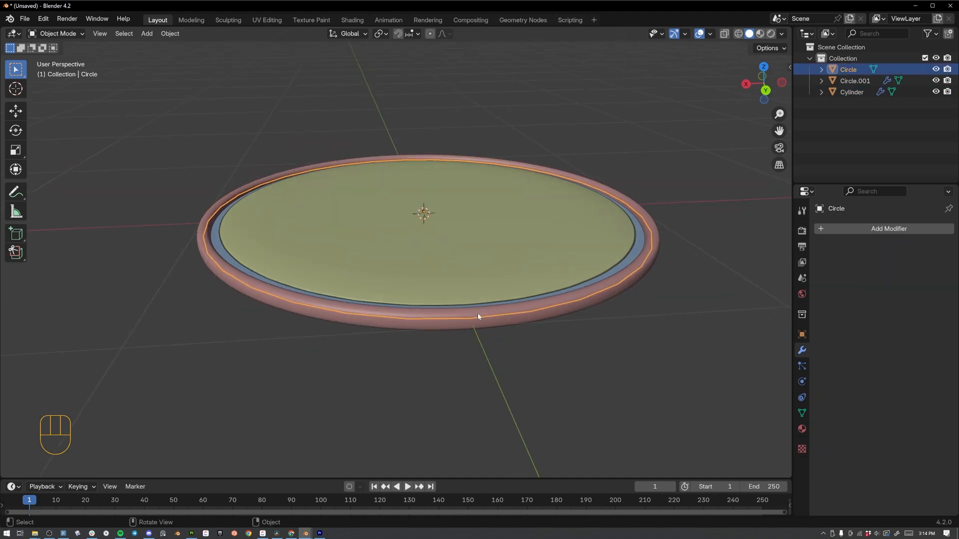
key(shift+d)
key(z)
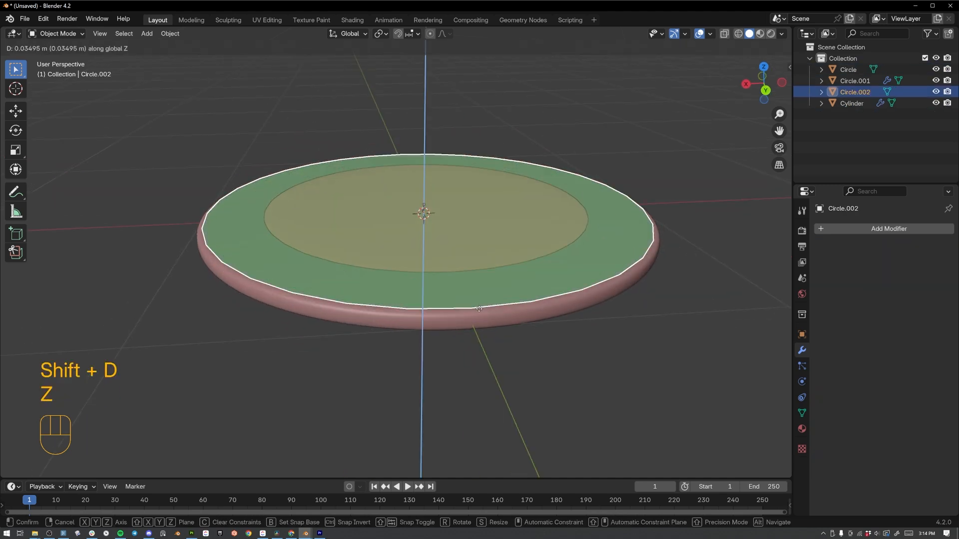
click(482, 264)
Scale the raised circle copy to 0.1 and view the scene from the top.
key(s)
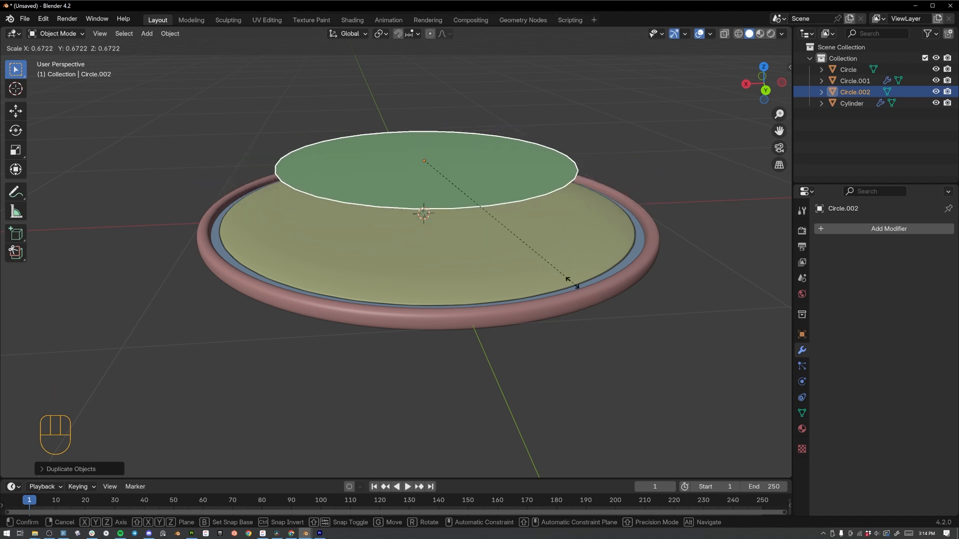
key(period)
middle_drag(580, 244, 515, 172)
key(1)
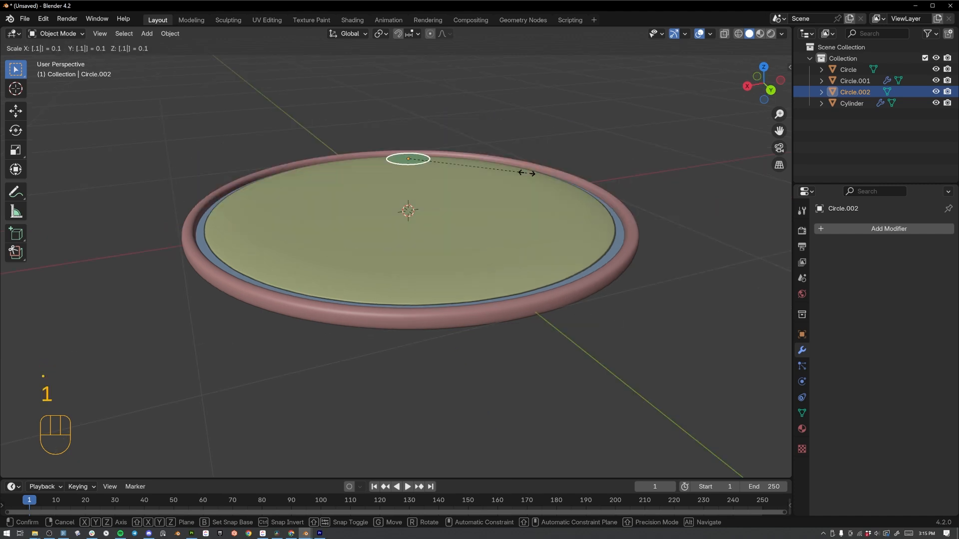
key(Return)
key(KP_7)
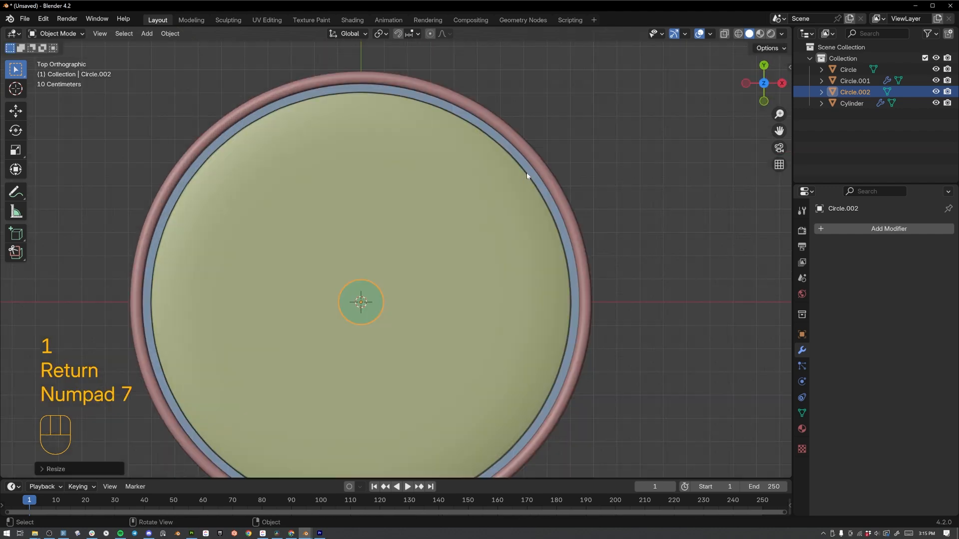
In Edit Mode, inset the small raised circle's face by about 0.92 m, almost to its centre.
middle_drag(400, 345, 422, 269)
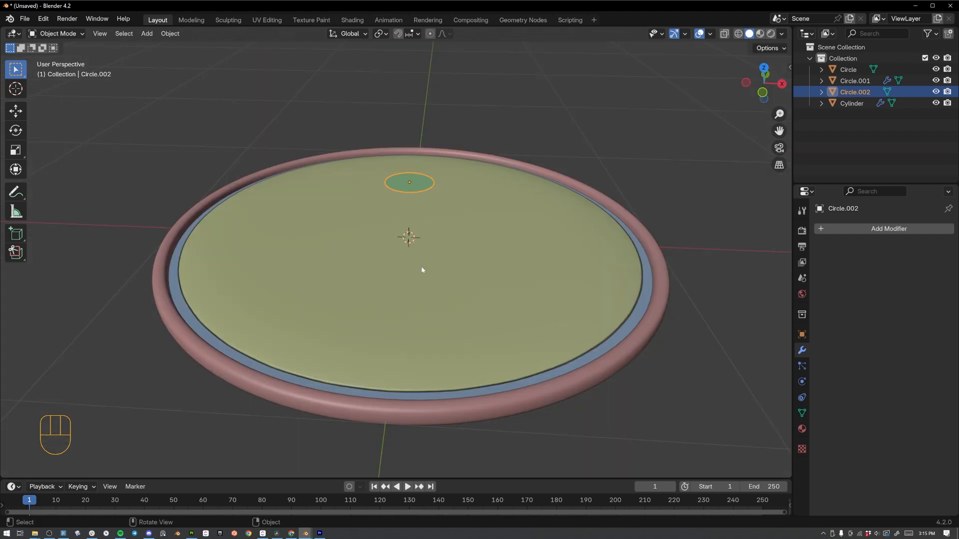
key(KP_Decimal)
mouse_move(419, 267)
middle_down()
mouse_move(432, 264)
mouse_move(436, 238)
mouse_move(419, 271)
middle_up()
key(Tab)
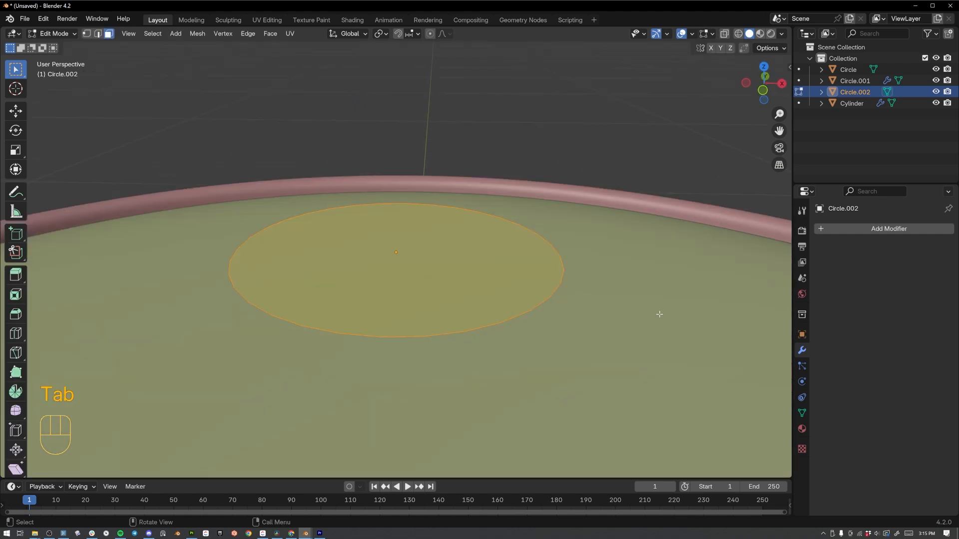
key(i)
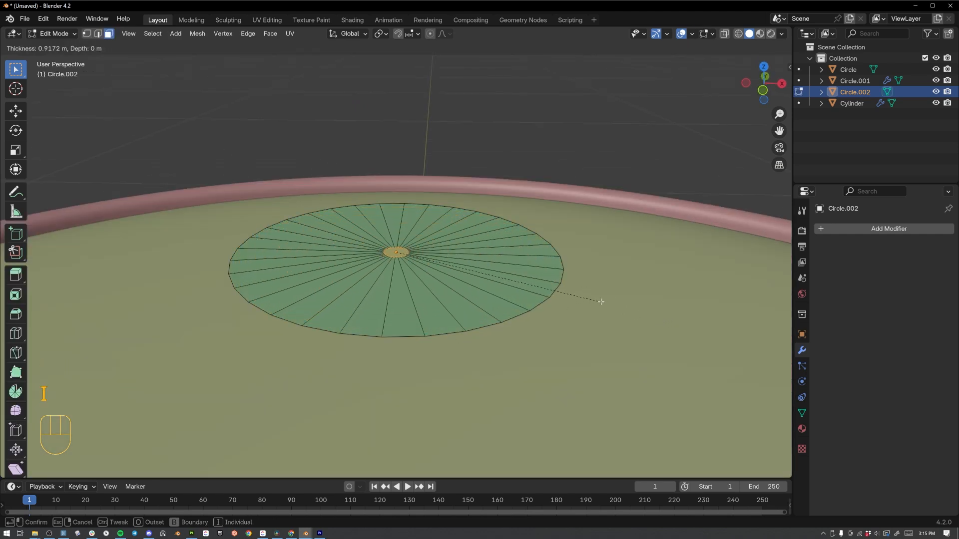
click(601, 302)
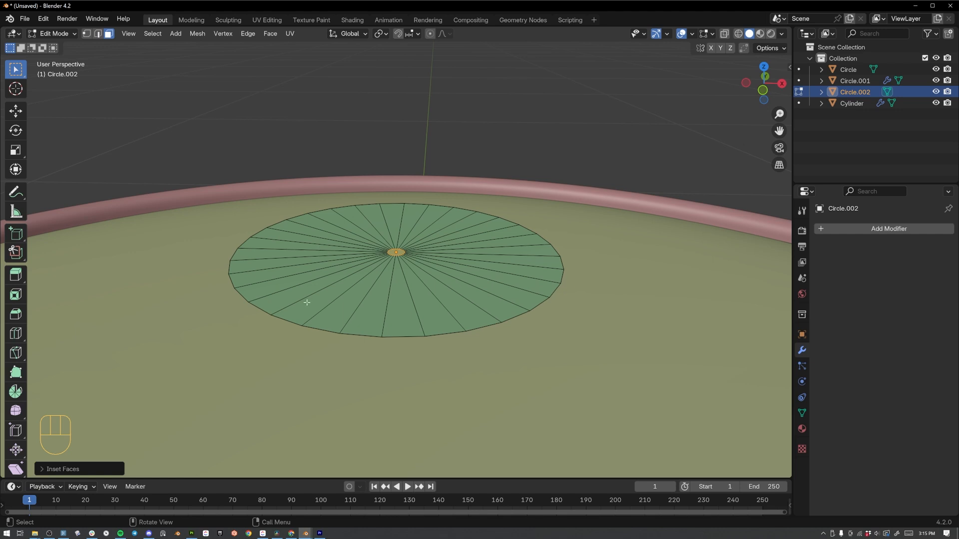
Add a single centred loop cut to the ring between the small circle's outer edge and its inset.
key(ctrl+r)
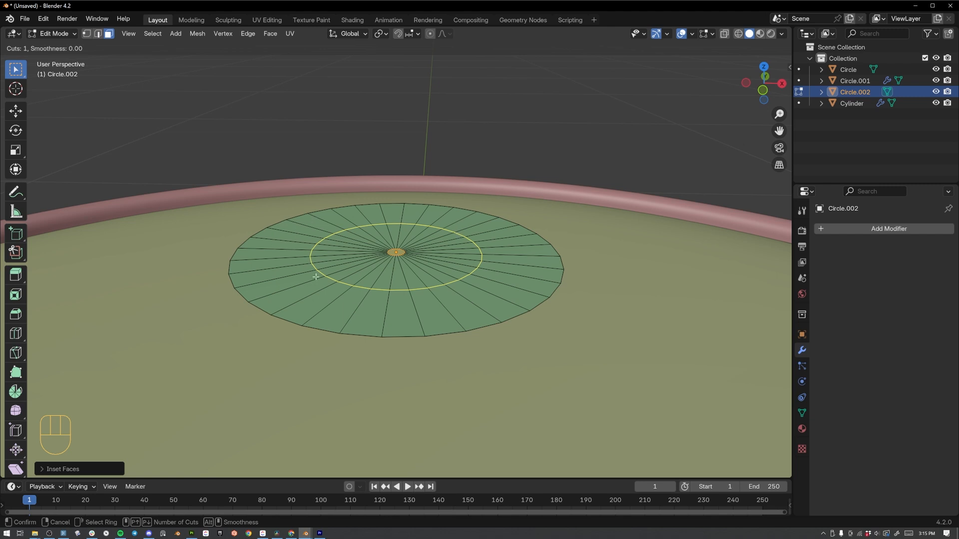
click(389, 286)
click(390, 283)
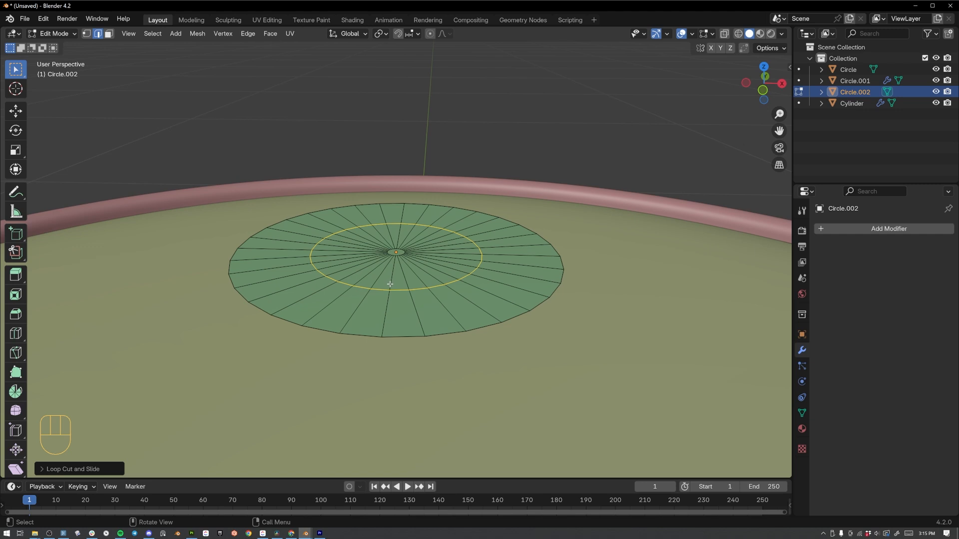
Select the small circle's outer edge loop and raise it about 0.011 m along Z to form a shallow dish.
click(242, 297)
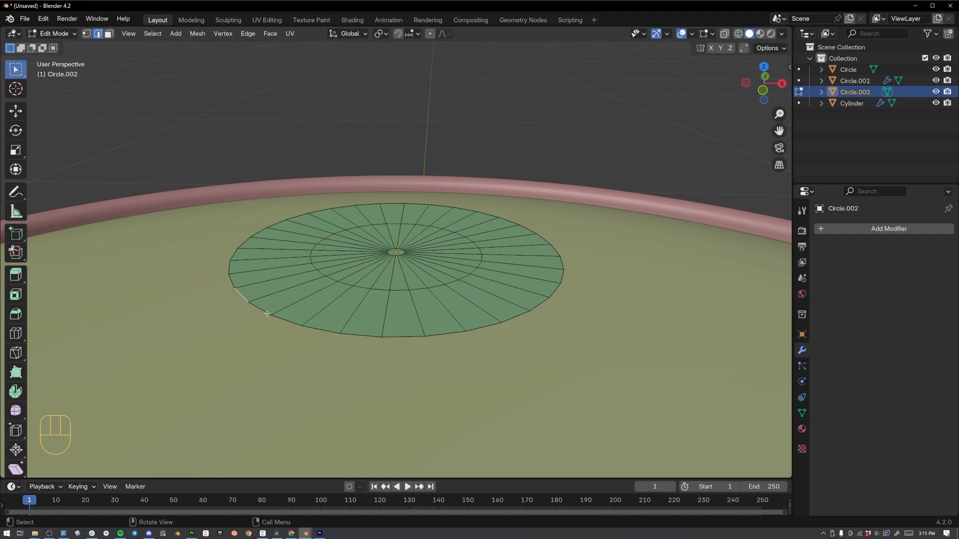
alt+click(333, 331)
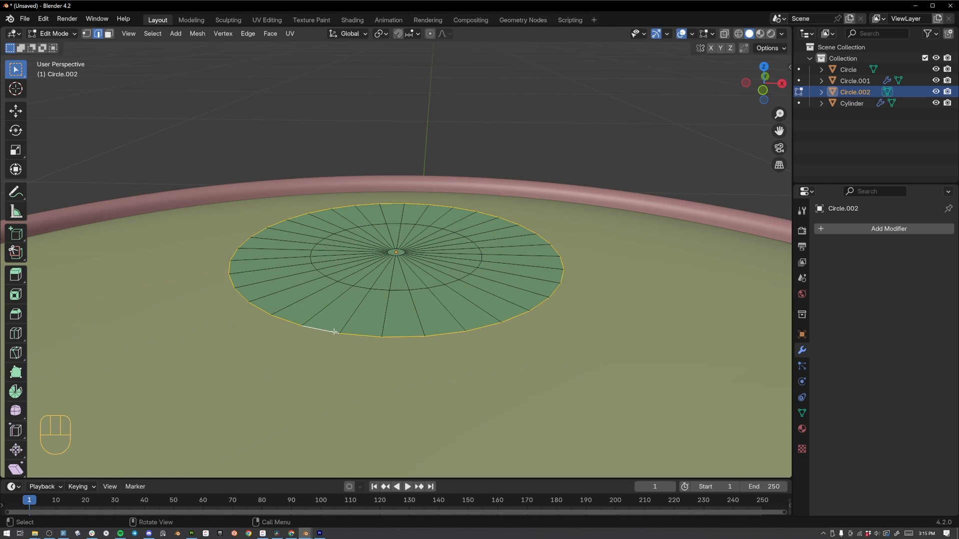
key(g)
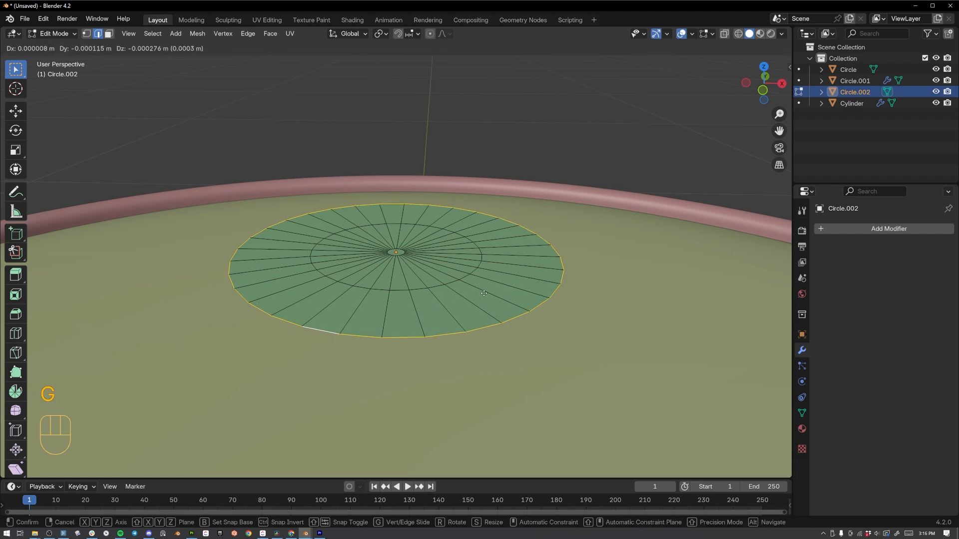
key(z)
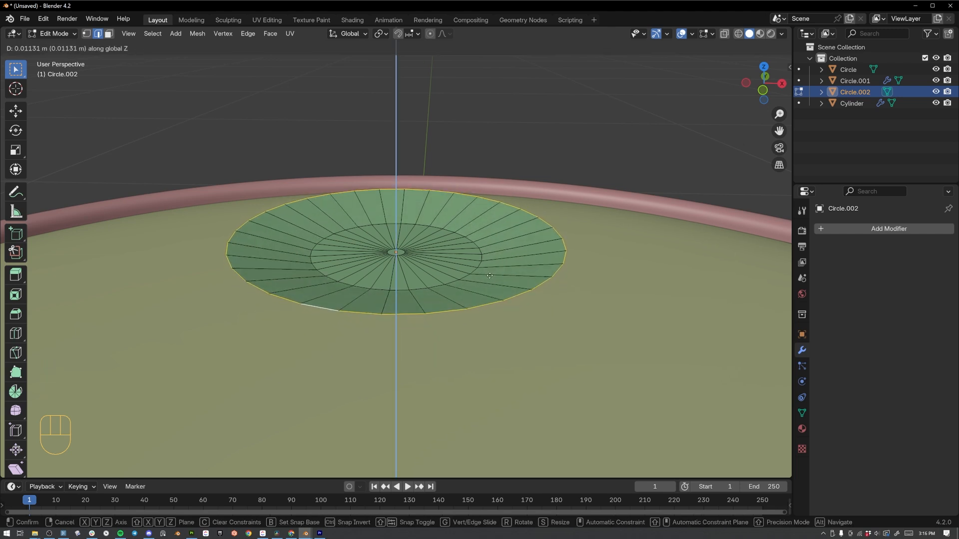
click(489, 275)
middle_drag(489, 275, 350, 232)
middle_drag(431, 256, 386, 262)
Bevel the dish's middle edge loop with 2 segments and an offset of about 0.33 m, and return to Object Mode.
key(2)
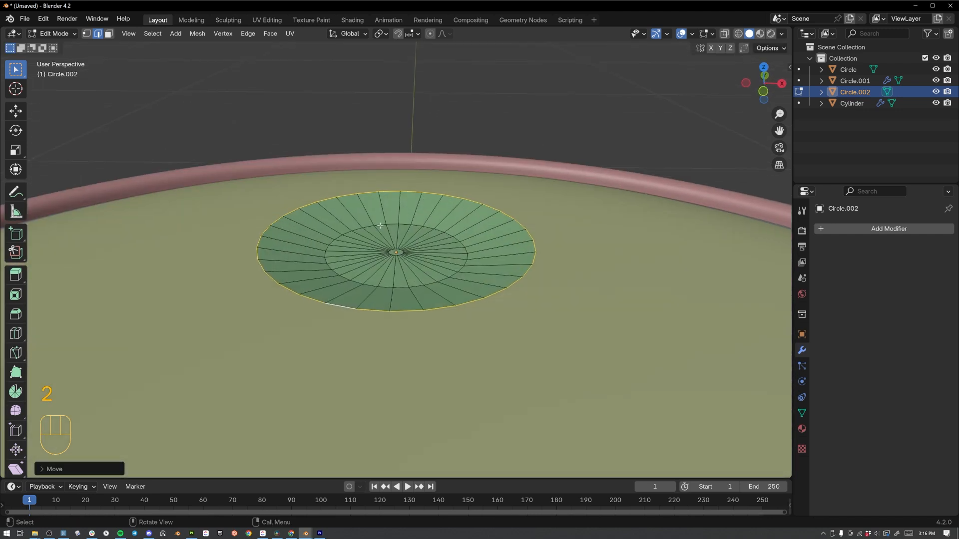
alt+click(380, 226)
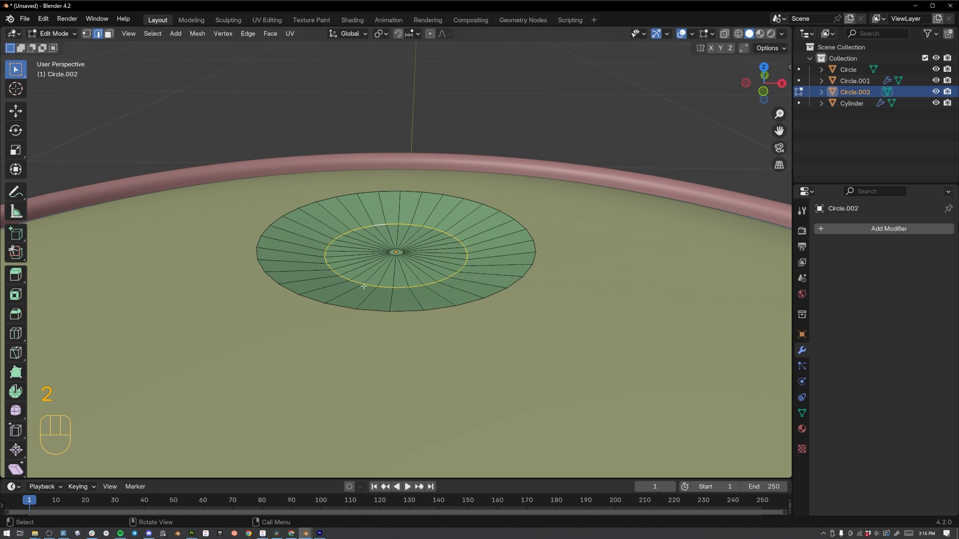
key(ctrl+b)
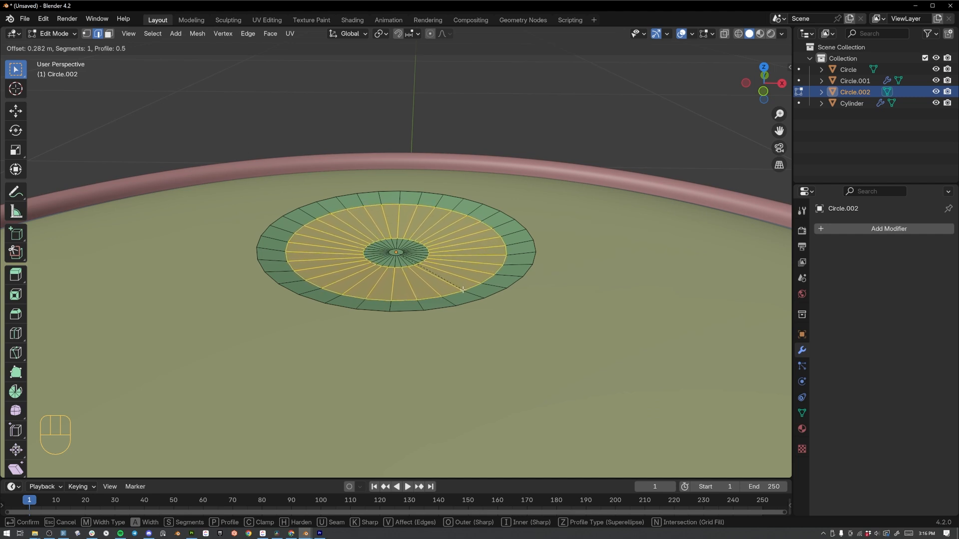
scroll(464, 292, up, 1)
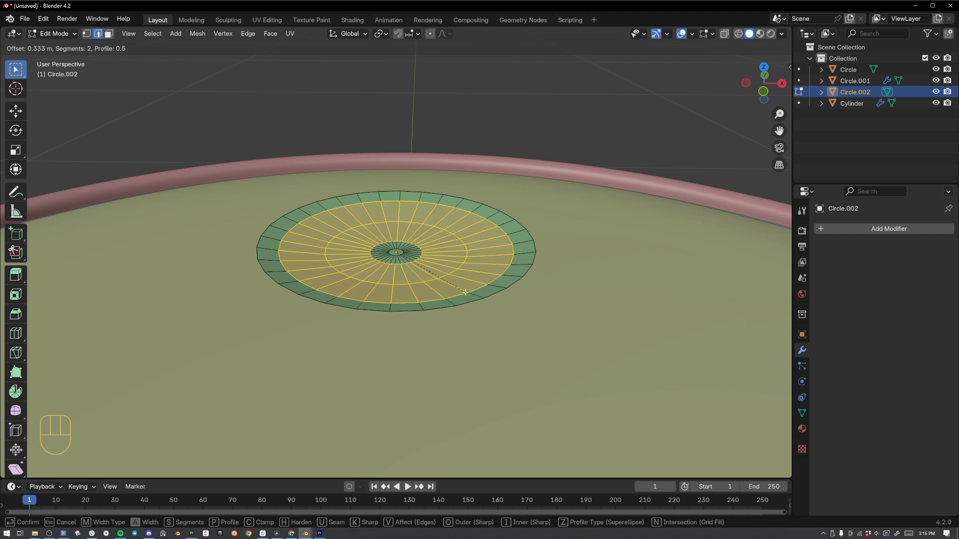
click(464, 289)
middle_drag(447, 263, 449, 323)
key(Tab)
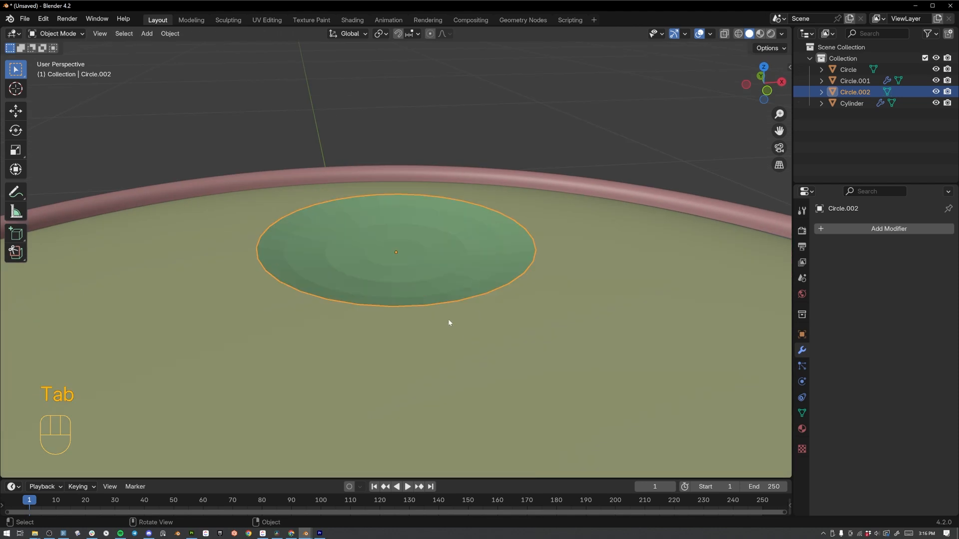
Apply the small dish's object transform and add a Solidify modifier to it.
key(ctrl+a)
click(429, 257)
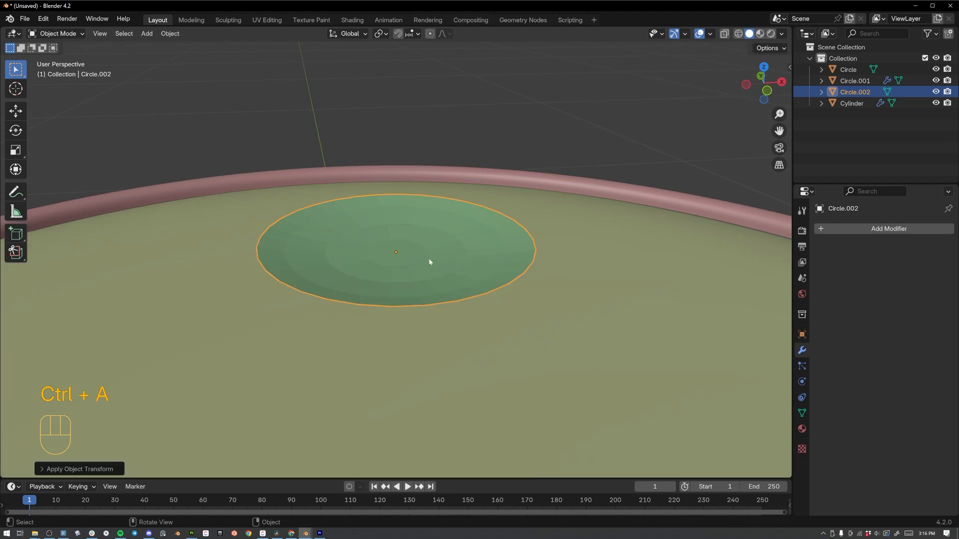
click(842, 228)
mouse_move(842, 229)
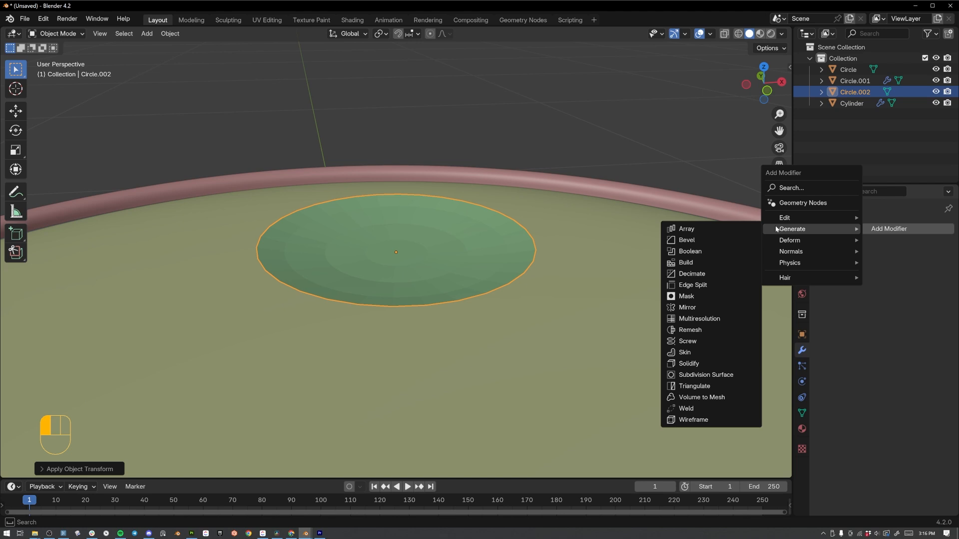
click(710, 364)
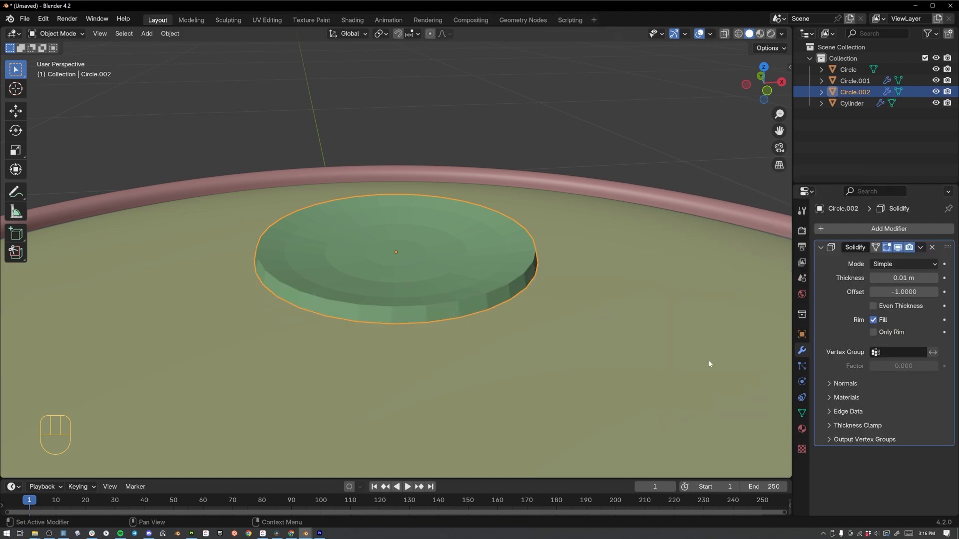
Set the small dish's Solidify offset to 1 and thickness to 0.005 m.
double_click(905, 294)
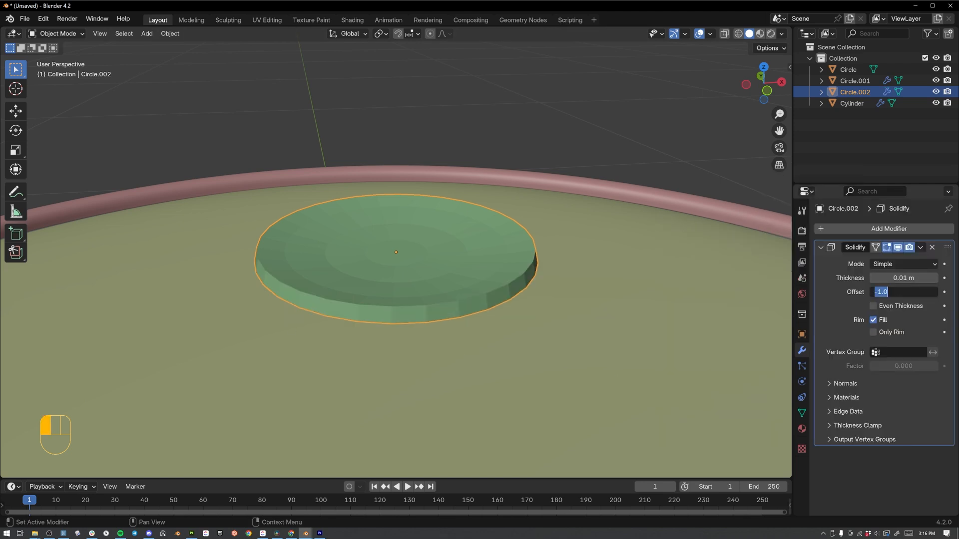
text(1)
key(Return)
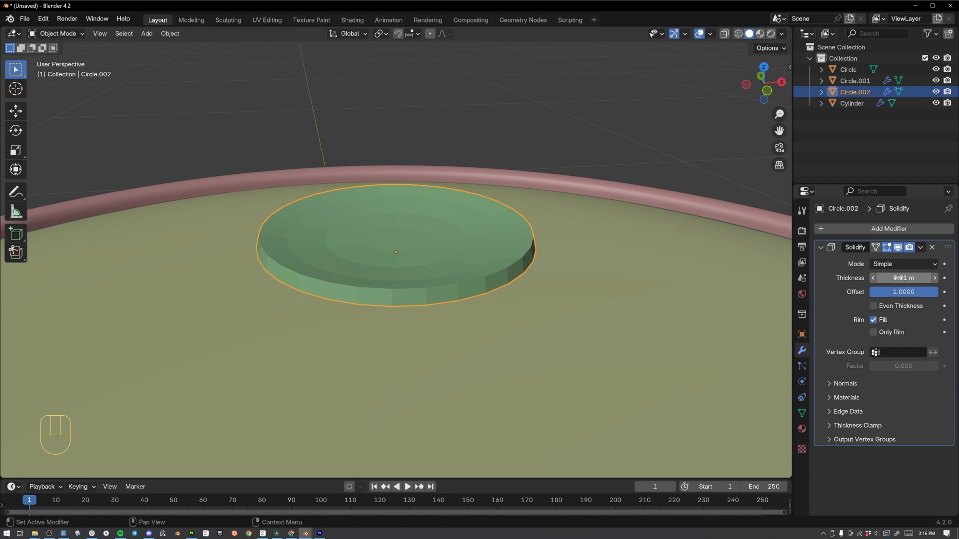
double_click(907, 278)
key(BackSpace)
key(Return)
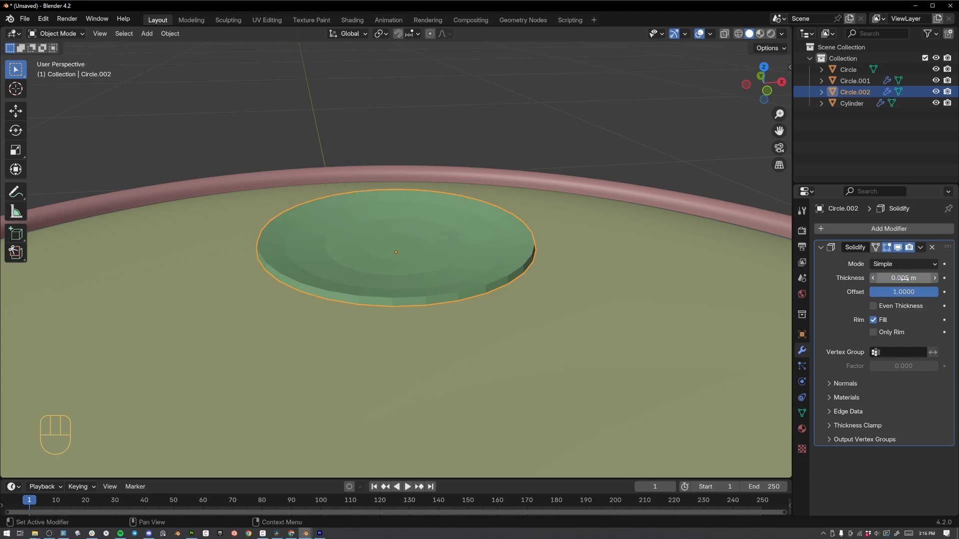
Apply Shade Smooth to the small dish and check its profile from the side.
right_click(393, 257)
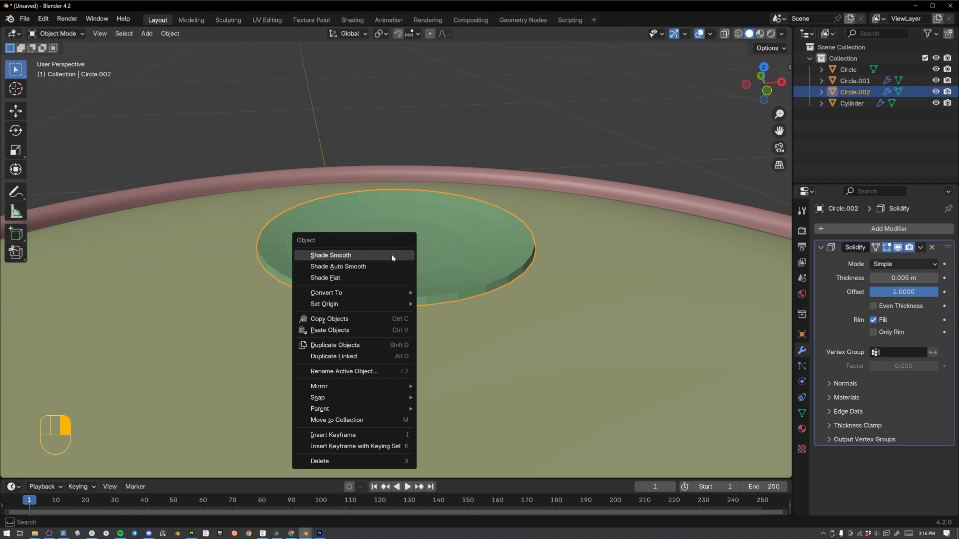
click(392, 255)
middle_drag(431, 337, 422, 257)
middle_drag(407, 345, 404, 319)
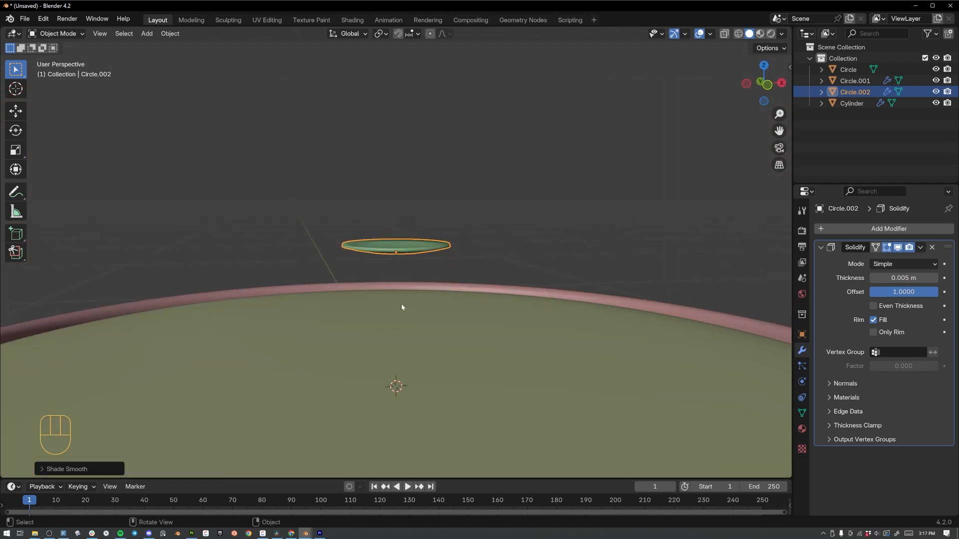
middle_drag(421, 32, 420, 266)
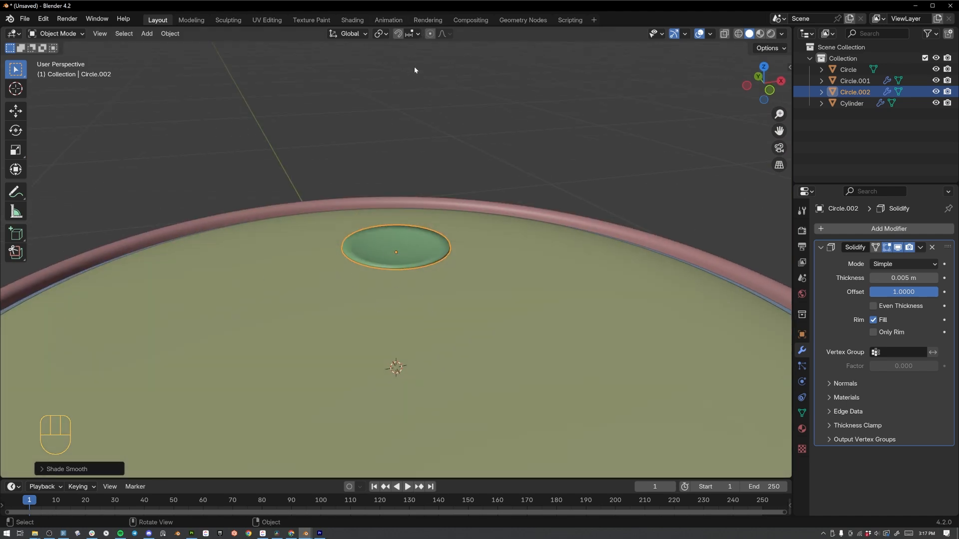
Enable snapping and set the snap target to Face.
click(398, 35)
click(411, 35)
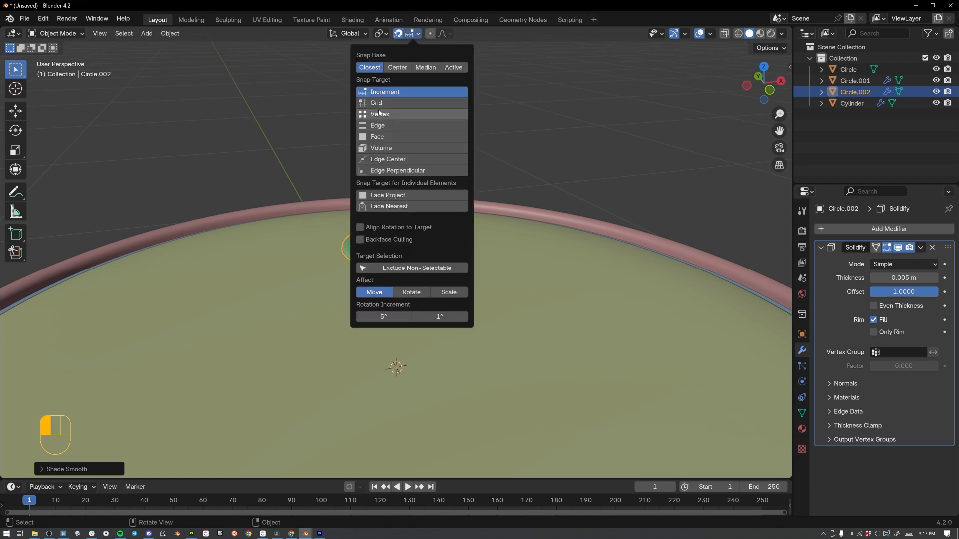
click(372, 136)
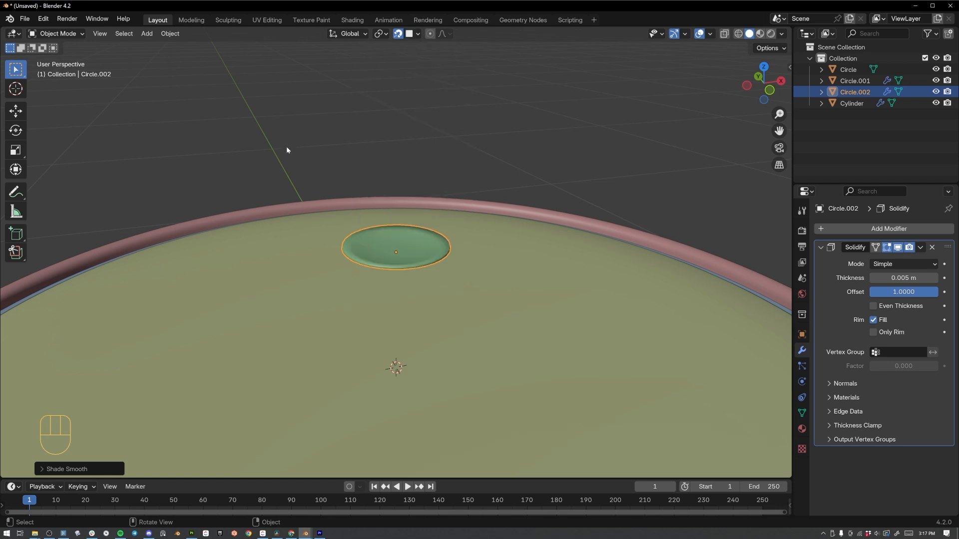
Lower the small dish along Z so it snaps onto the top surface of the large disc.
scroll(400, 252, down, 5)
middle_drag(399, 253, 393, 226)
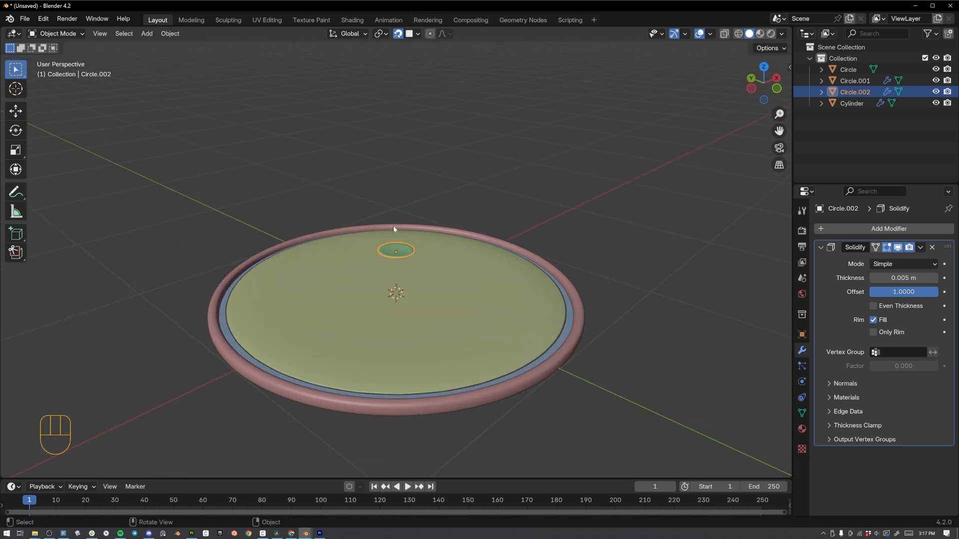
key(g)
key(z)
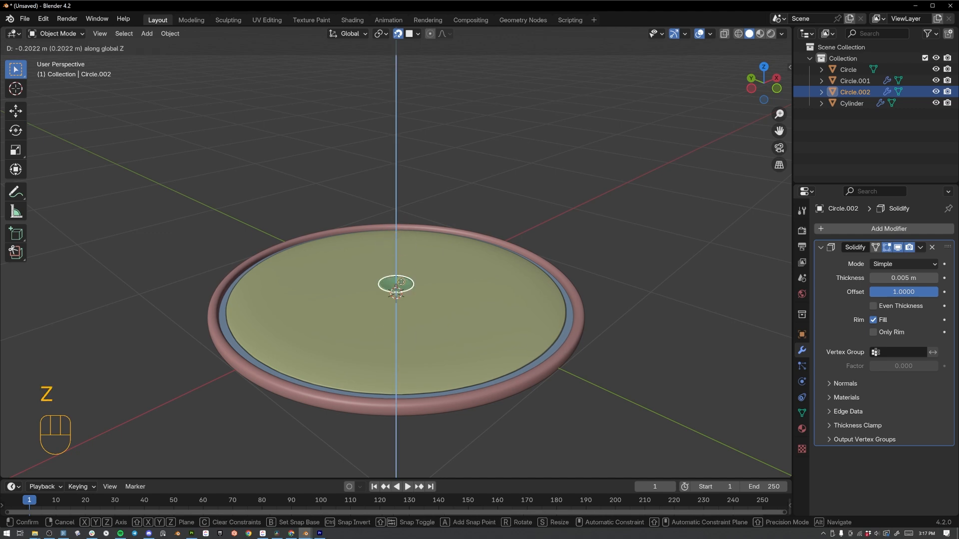
click(396, 288)
In top view, duplicate the small dish twice, placing the copies in a row from the centre toward the disc's left edge.
middle_drag(396, 287, 378, 276)
key(KP_7)
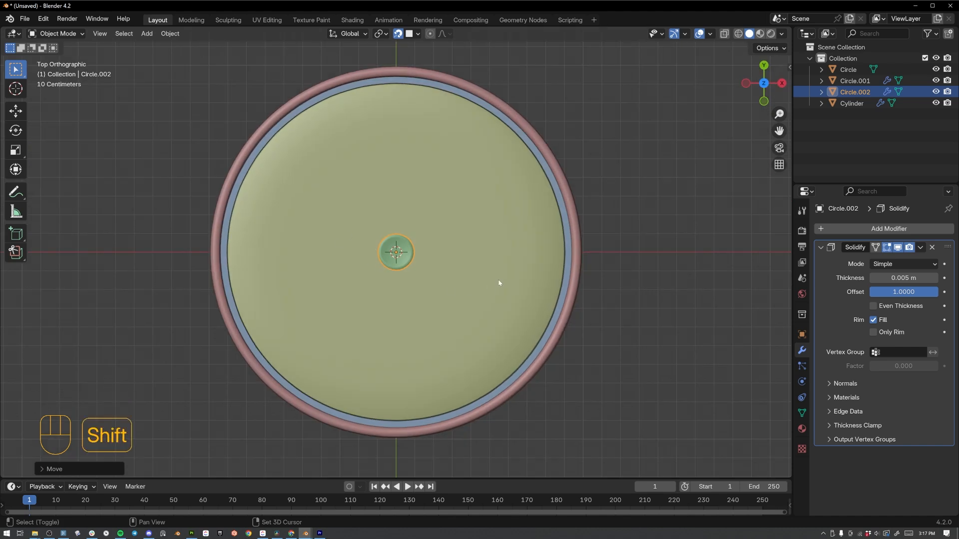
key(shift+d)
click(340, 263)
key(g)
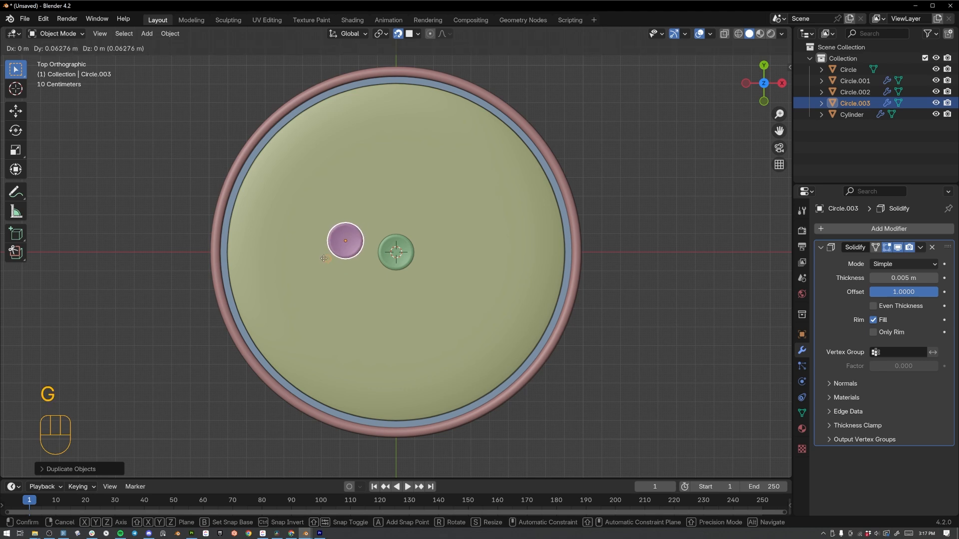
click(326, 270)
key(shift+d)
click(272, 274)
key(shift+d)
click(241, 273)
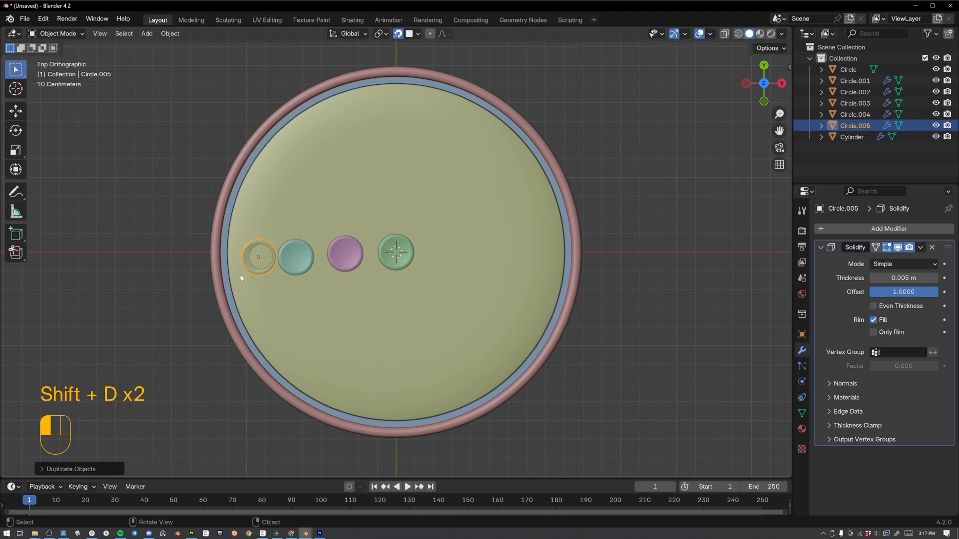
key(x)
click(258, 268)
Move the two copied dishes farther left to space the row evenly between the centre and the disc's edge.
click(302, 266)
key(g)
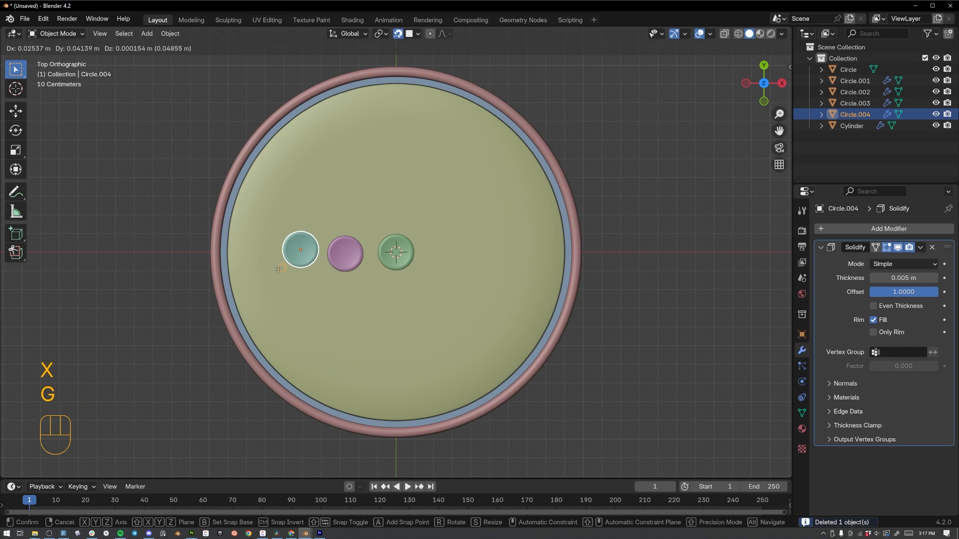
click(275, 273)
click(342, 262)
key(g)
click(318, 271)
Duplicate the outermost dish five times, placing the copies in an arc along the disc's upper edge in top view.
click(282, 262)
key(shift+d)
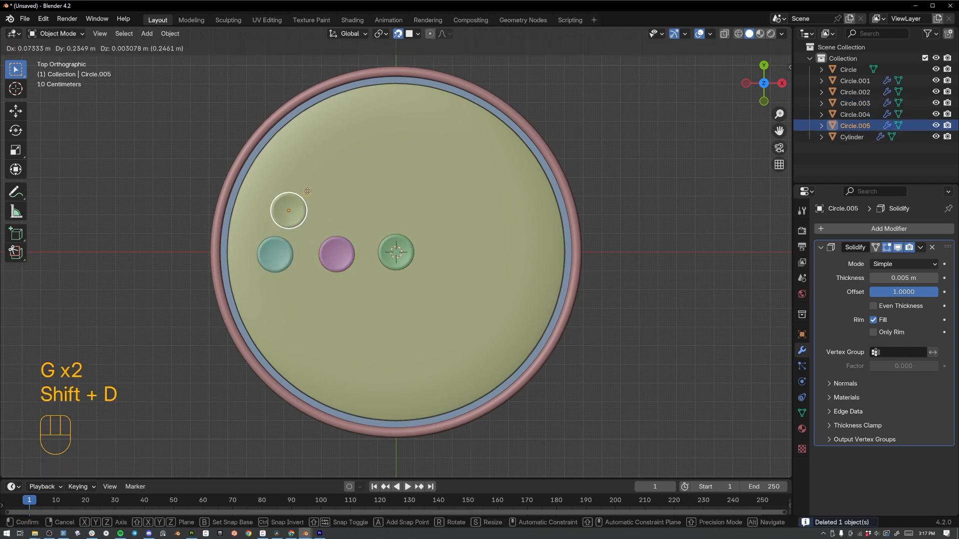
click(308, 180)
key(shift+d)
click(331, 139)
key(shift+d)
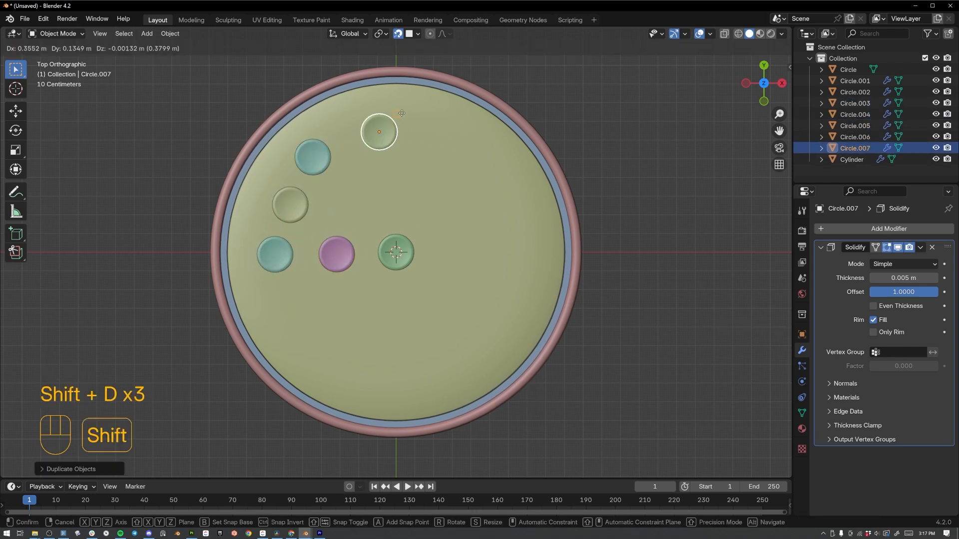
click(388, 111)
key(shift+d)
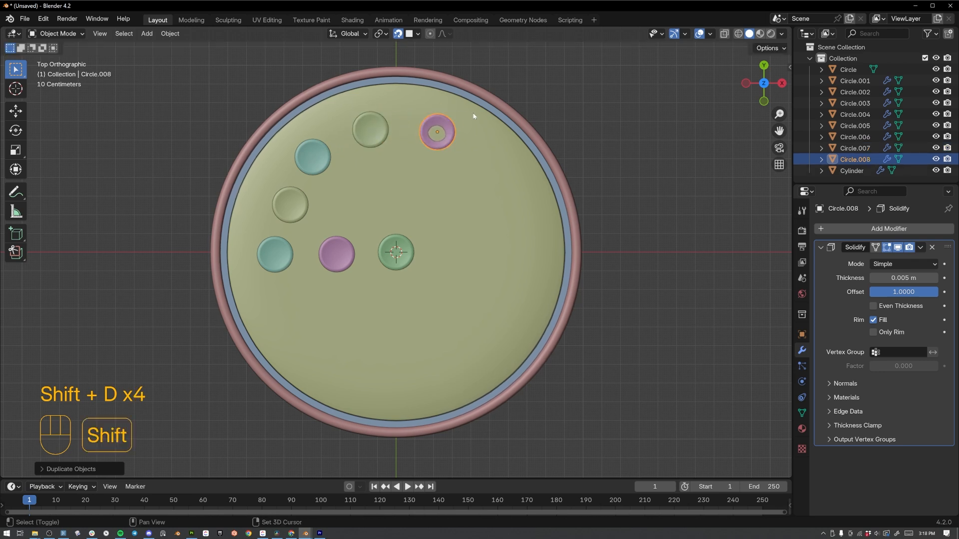
click(457, 114)
key(shift+d)
click(508, 142)
Continue the outer ring with more dish copies down the disc's right side and along its lower edge.
key(shift+d)
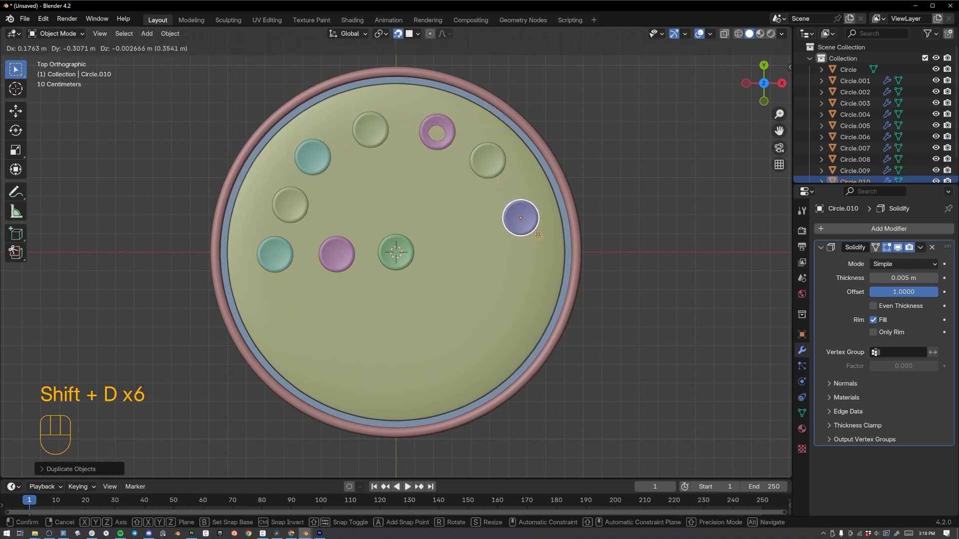
click(536, 231)
key(shift+d)
click(541, 288)
key(shift+d)
click(517, 350)
key(shift+d)
click(446, 394)
key(shift+d)
Complete the outer ring at the lower left and place more dish copies as an inner ring around the centre dish.
key(shift+d)
click(339, 314)
key(shift+d)
click(400, 307)
key(shift+d)
click(483, 250)
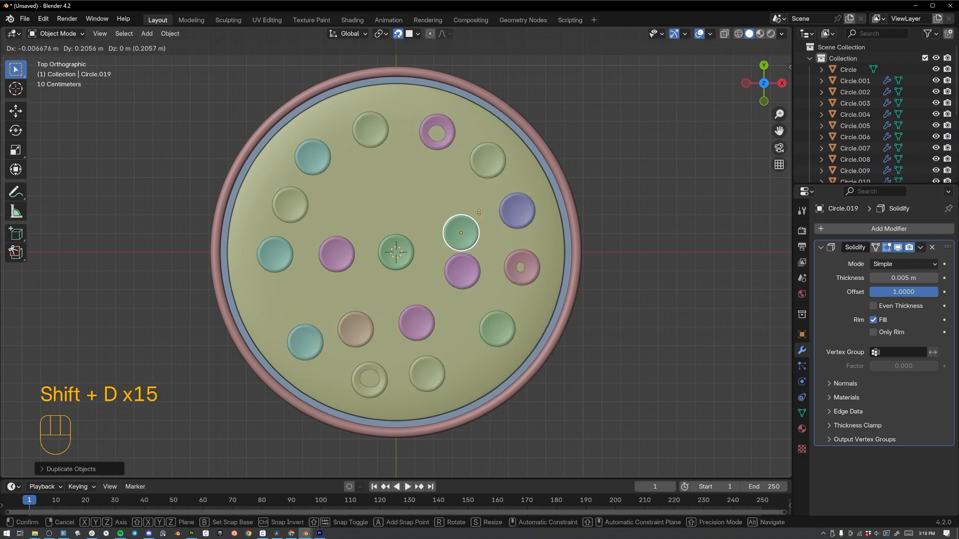
key(shift+d)
click(474, 187)
click(411, 209)
key(shift+d)
click(437, 247)
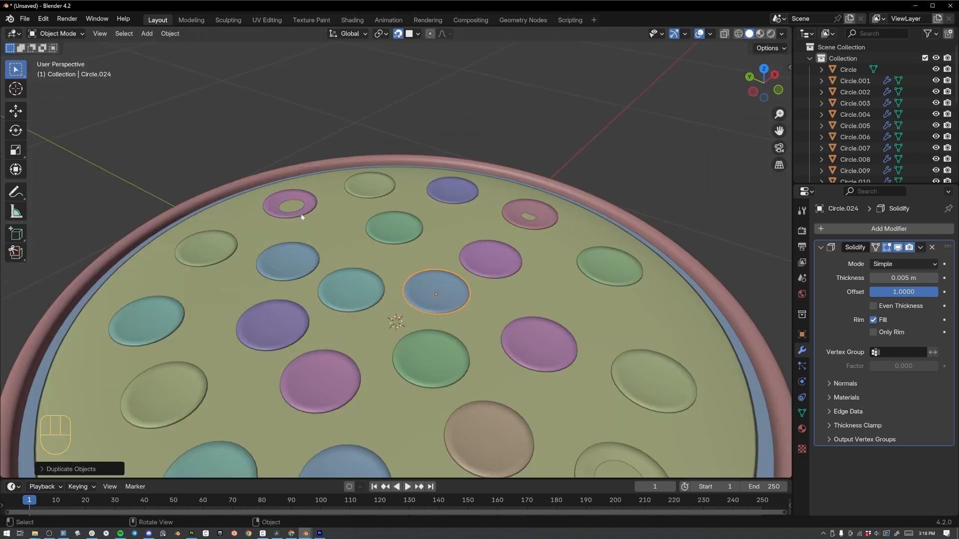
Move the purple outer-ring dish with the sunken centre so it snaps fully onto the disc surface.
click(302, 216)
middle_drag(302, 217, 359, 224)
shift+middle_drag(184, 277, 302, 261)
key(g)
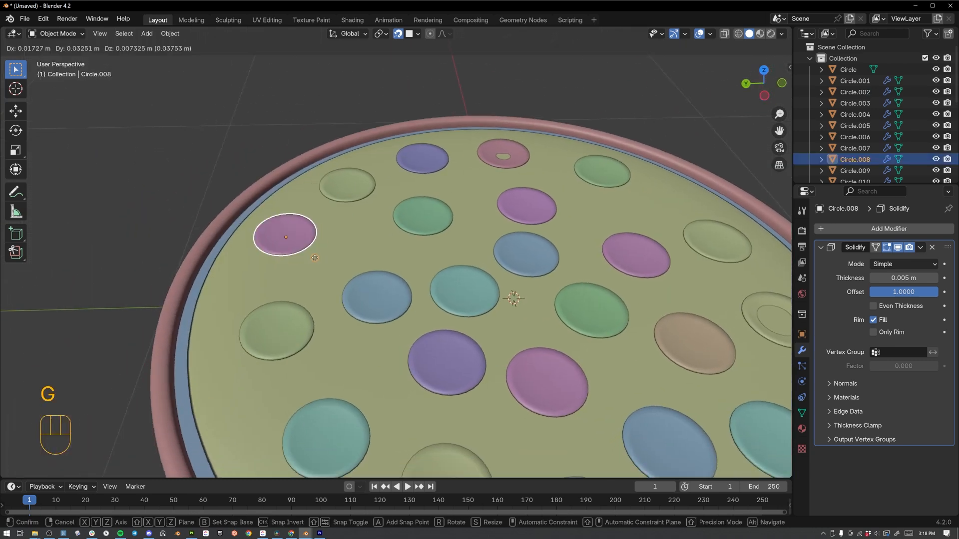
click(309, 260)
Reposition the sunken pink dish near the disc's edge so its whole bowl sits on the surface.
middle_drag(566, 188, 489, 289)
click(498, 297)
key(g)
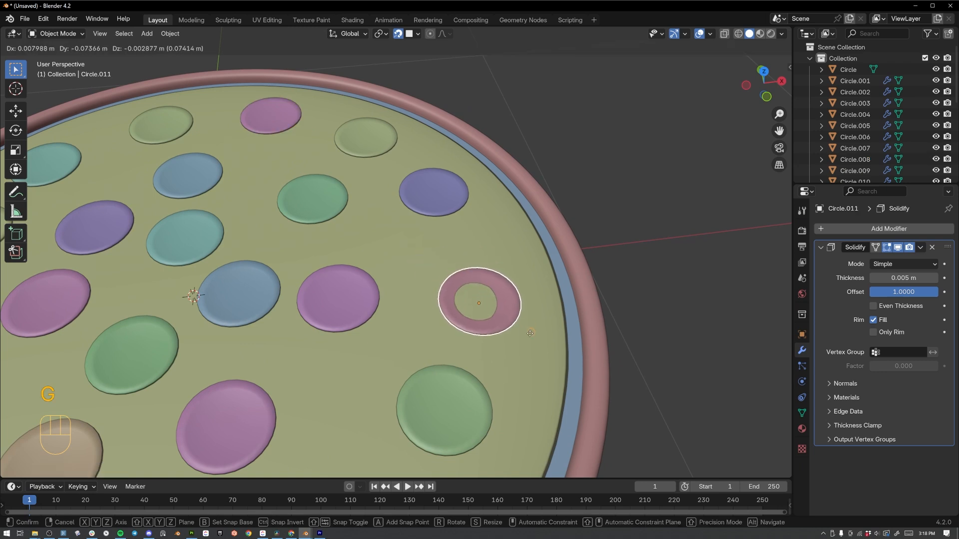
click(510, 304)
Shift the partly sunken olive dish in the outer ring until it sits cleanly on the disc surface.
middle_drag(439, 351, 349, 333)
click(349, 332)
key(g)
key(g)
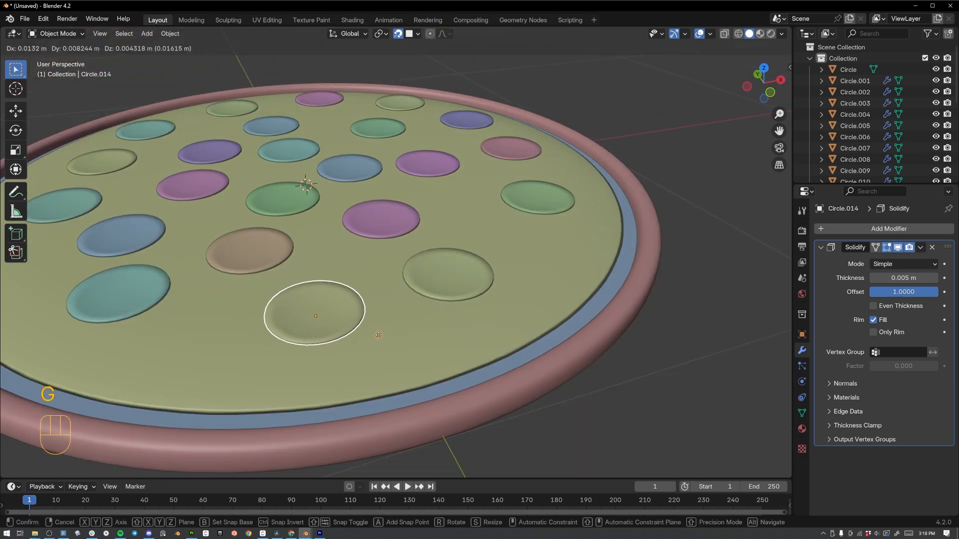
click(375, 338)
Add a mesh plane at the tray's centre and turn off snapping.
middle_drag(340, 338, 282, 314)
scroll(508, 328, down, 5)
middle_drag(423, 225, 573, 309)
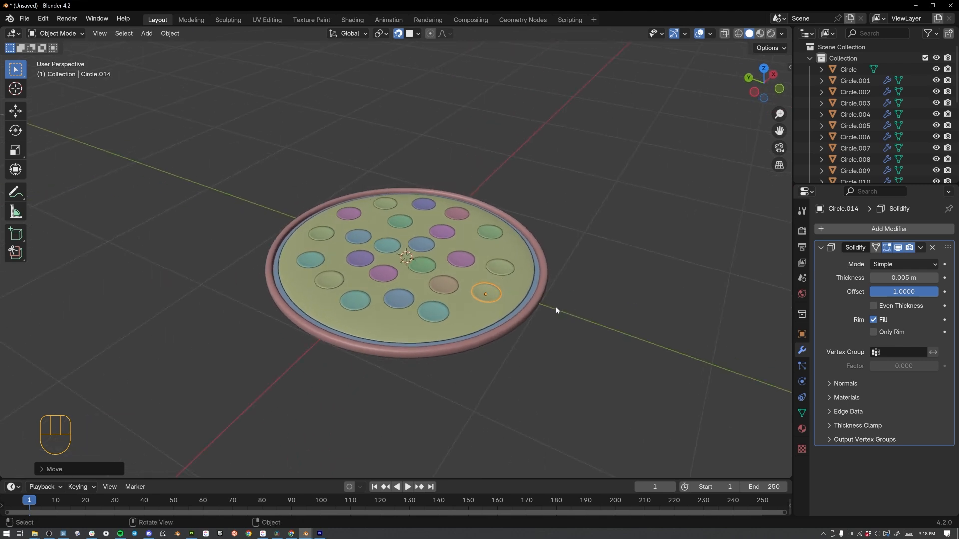
scroll(453, 341, down, 2)
middle_drag(453, 340, 437, 226)
scroll(454, 244, up, 3)
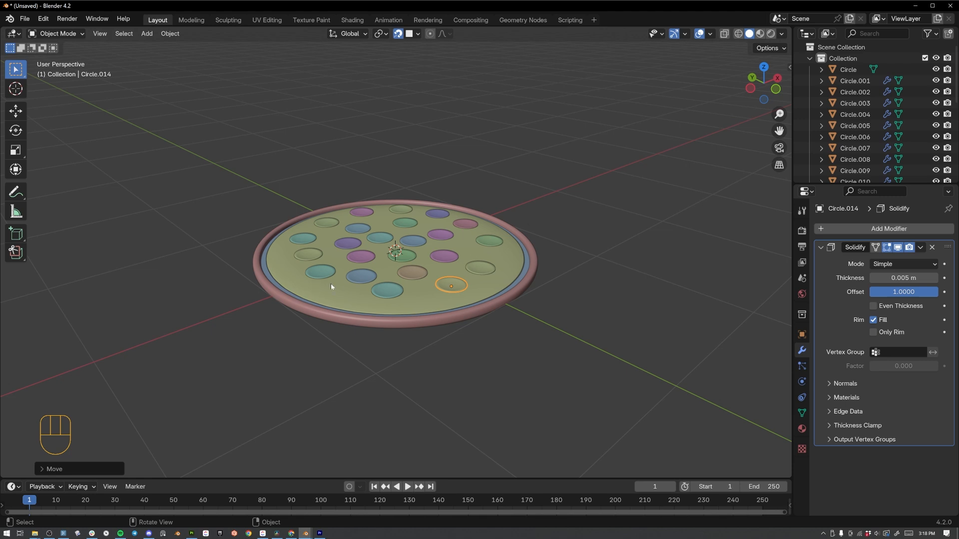
key(shift+a)
mouse_move(322, 261)
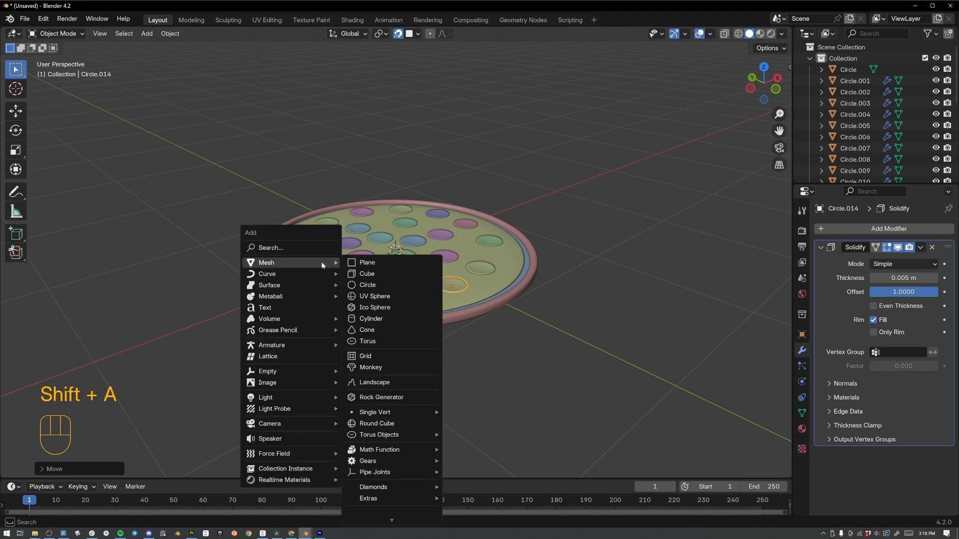
click(376, 260)
click(397, 34)
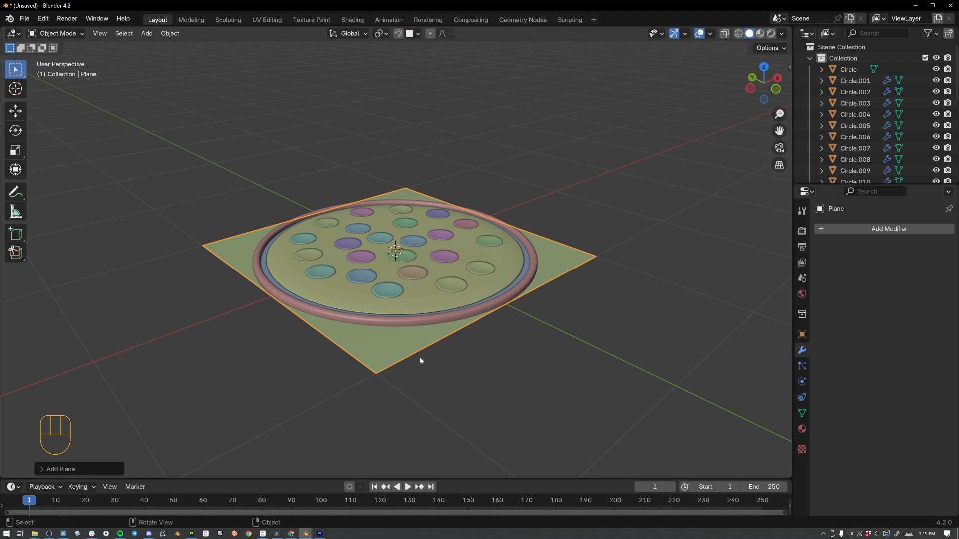
Scale the plane up into a large floor extending far around the tray.
scroll(463, 378, down, 4)
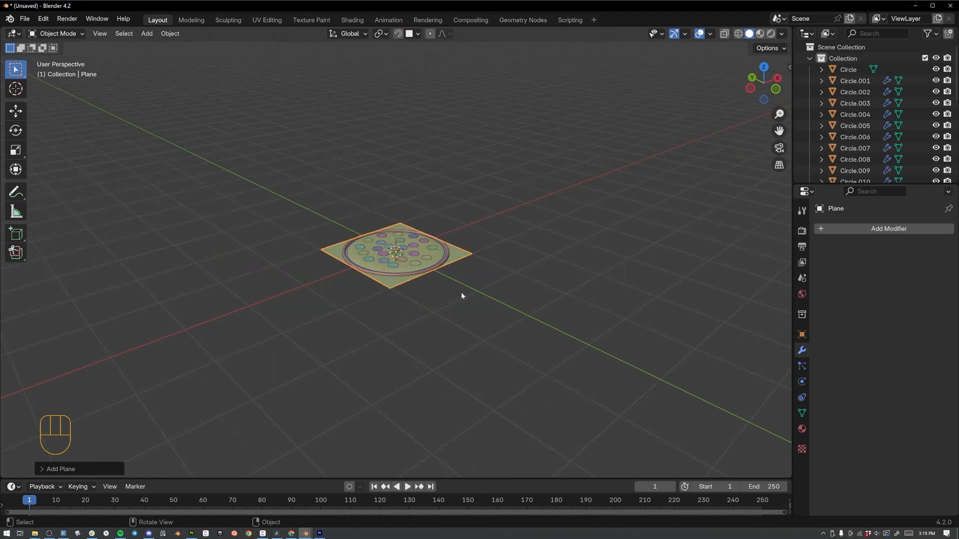
key(s)
click(379, 155)
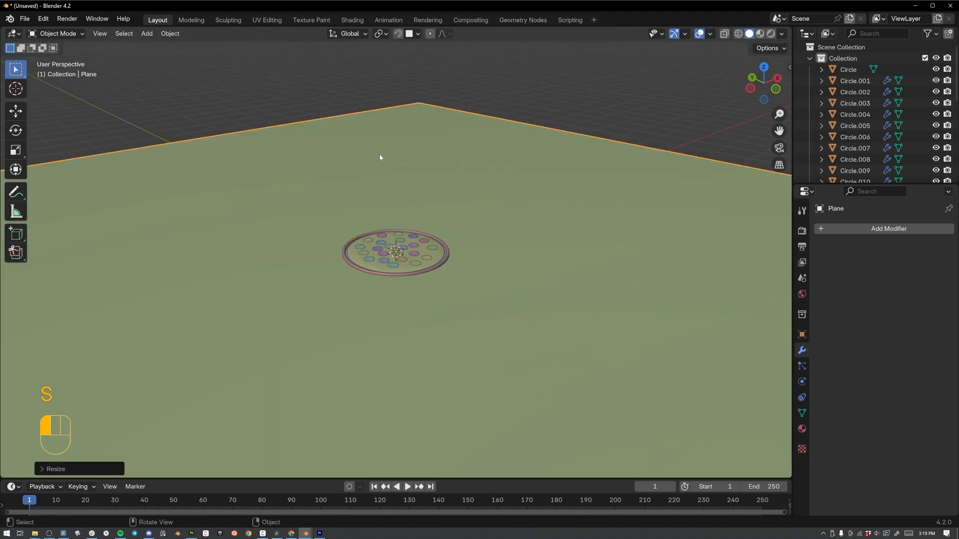
middle_drag(417, 218, 402, 227)
Lower the floor plane along Z by about 0.03 m so it sits just beneath the tray.
scroll(414, 197, up, 5)
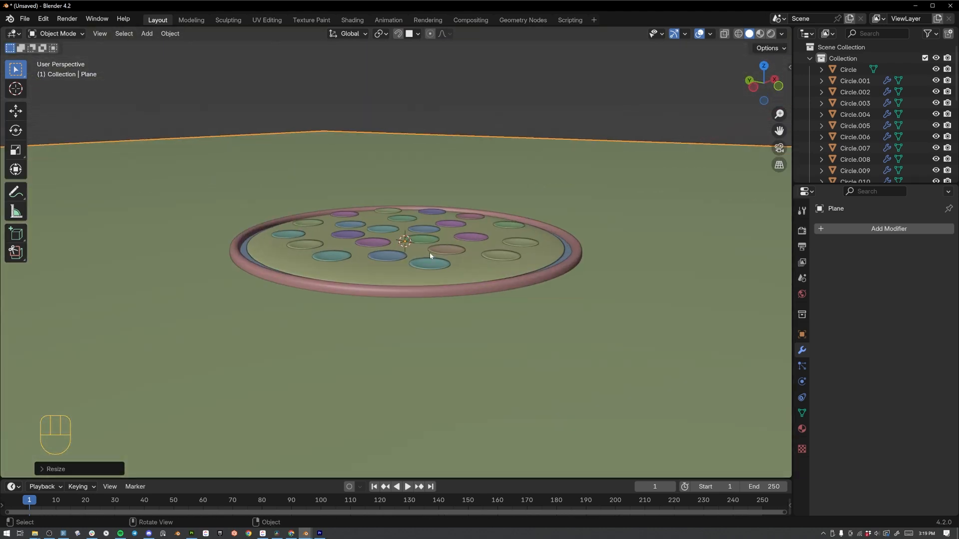
key(g)
key(z)
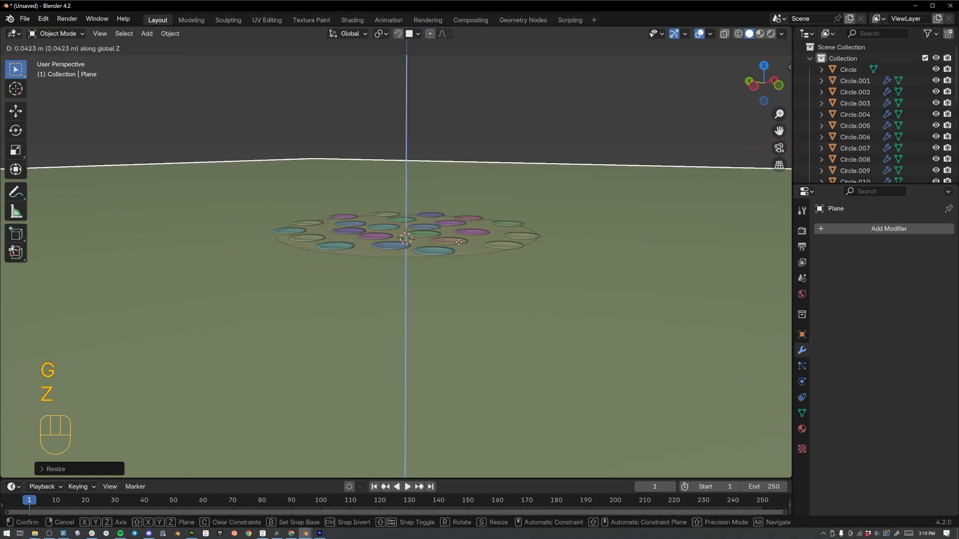
key(shift)
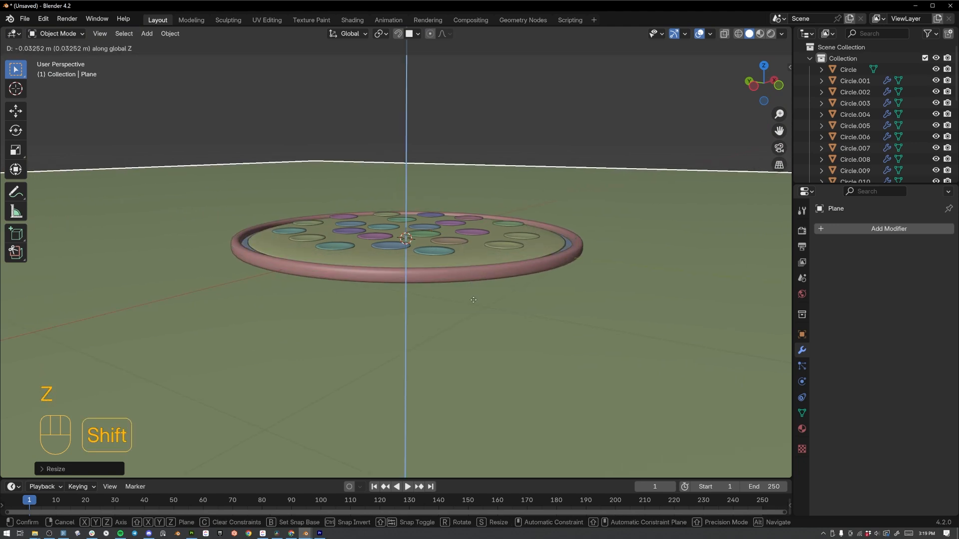
click(473, 297)
Add an area light and raise it along Z to about 1.09 m above the tray.
scroll(387, 220, down, 10)
middle_drag(388, 220, 440, 258)
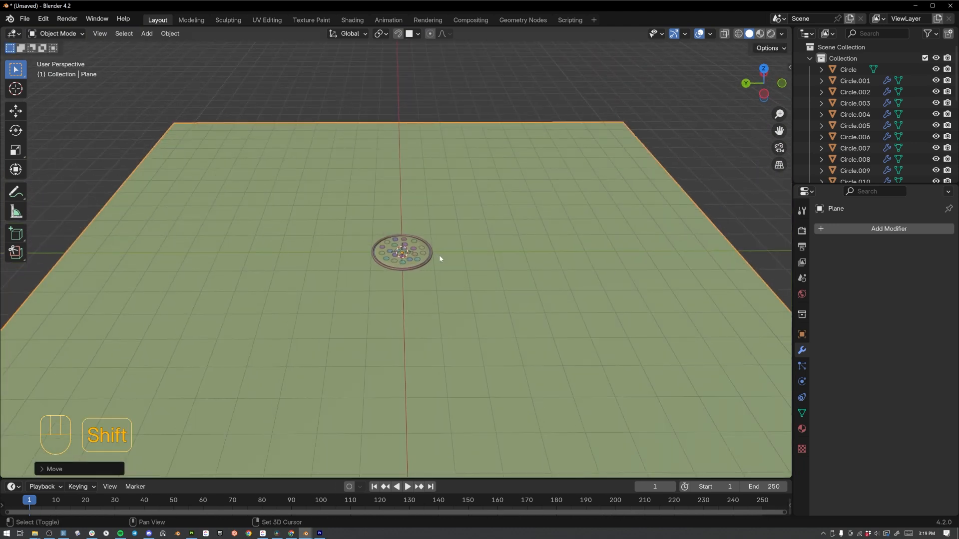
key(shift+a)
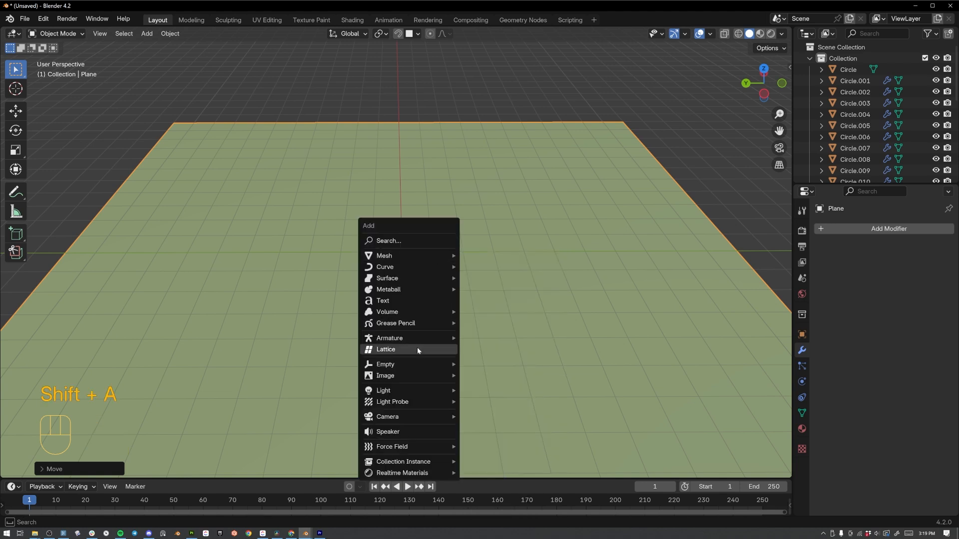
mouse_move(422, 392)
click(470, 428)
middle_drag(469, 431, 400, 277)
key(g)
key(z)
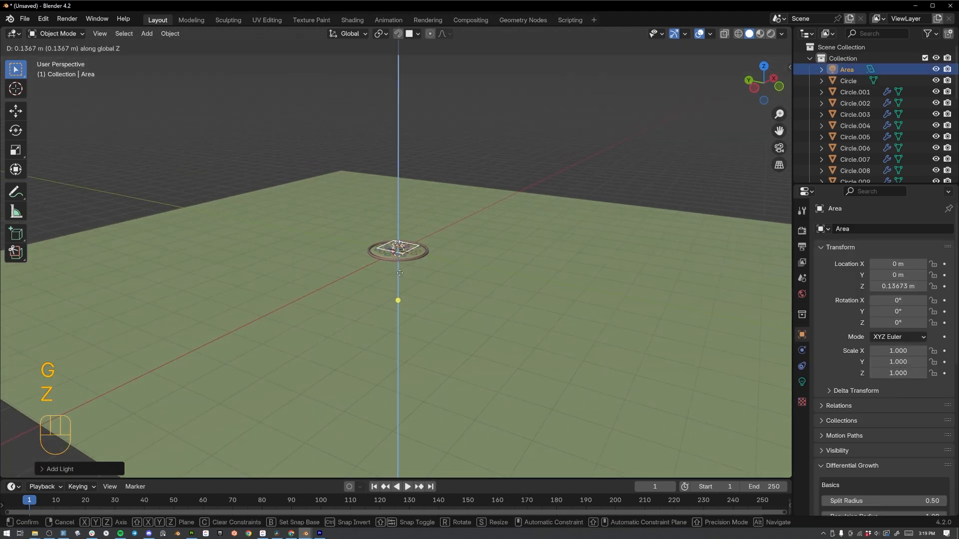
click(398, 220)
Move the area light along Y to about 1.99 m and switch the viewport to rendered shading.
key(g)
key(y)
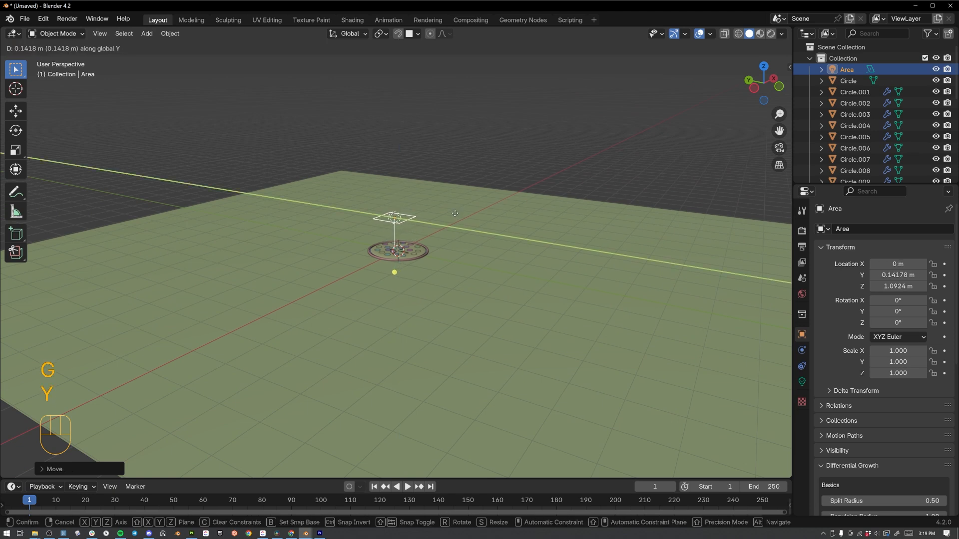
click(417, 195)
middle_drag(413, 195, 430, 212)
key(z)
click(311, 85)
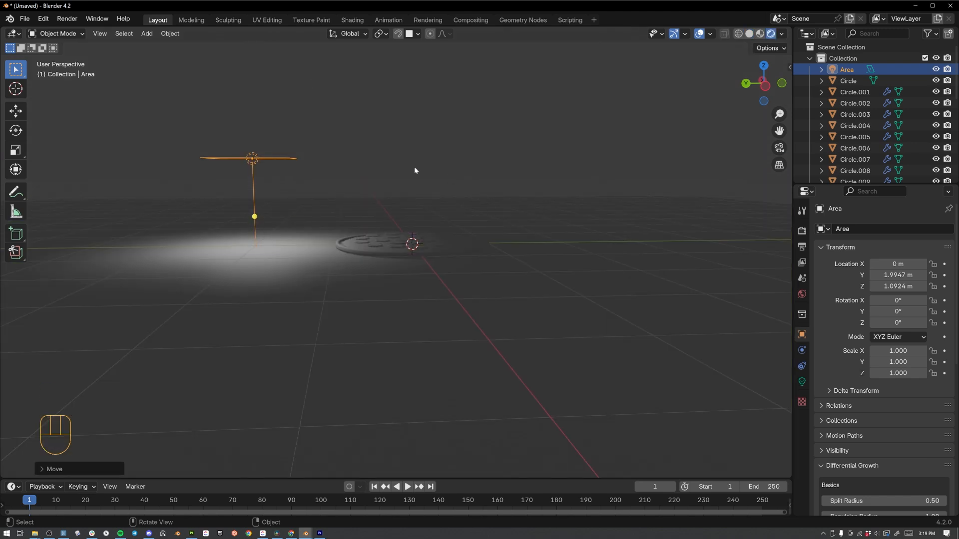
Rotate the area light around X to about -65° so it points toward the tray.
key(r)
key(x)
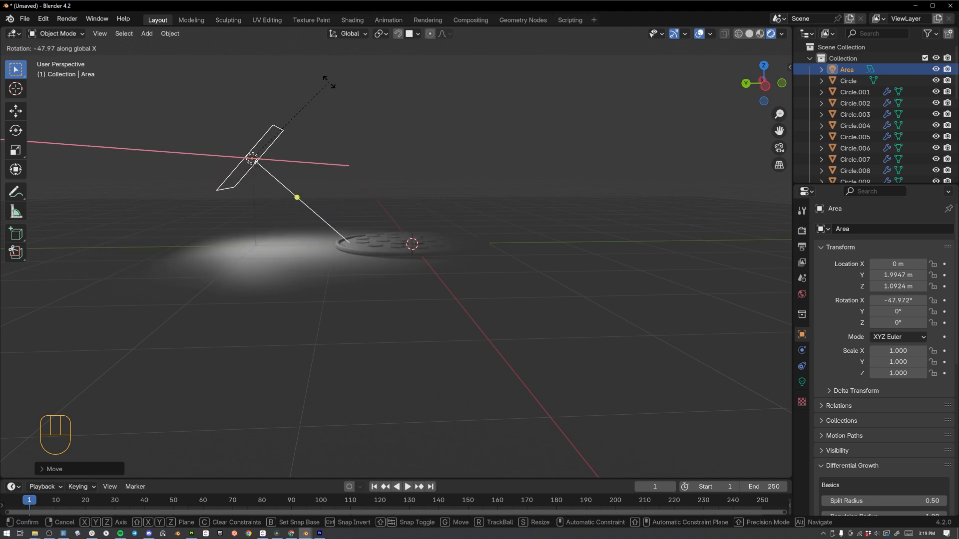
click(316, 53)
middle_drag(466, 159, 292, 179)
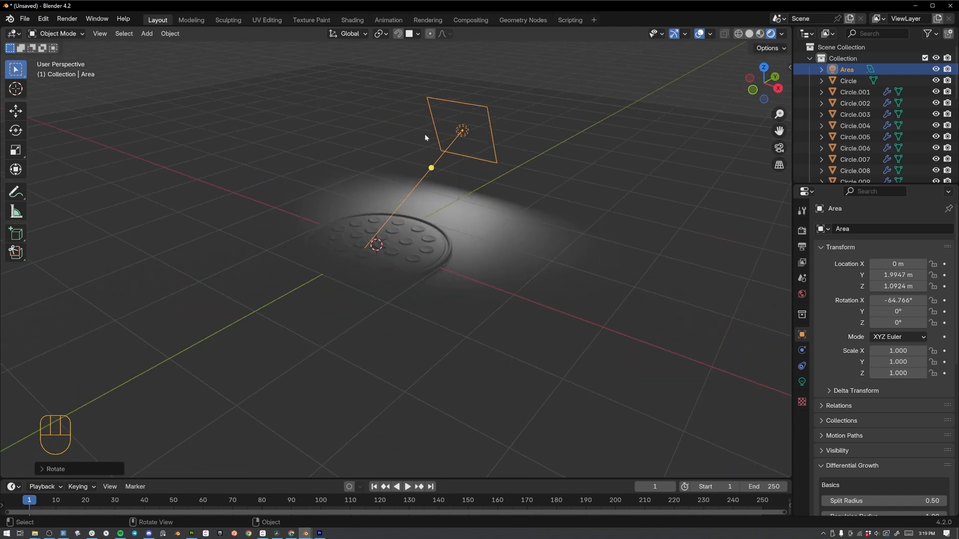
Set the area light's power to 250 W.
click(802, 382)
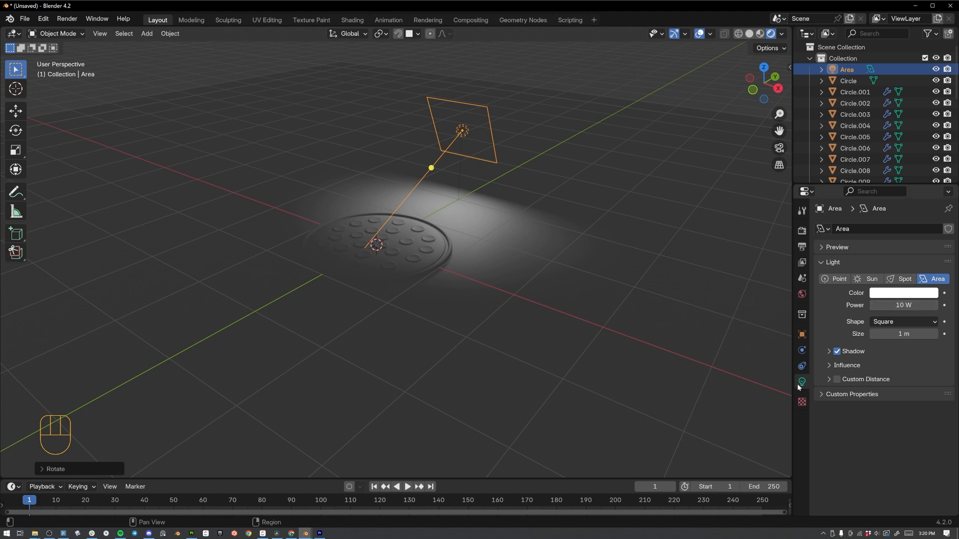
click(903, 305)
text(250)
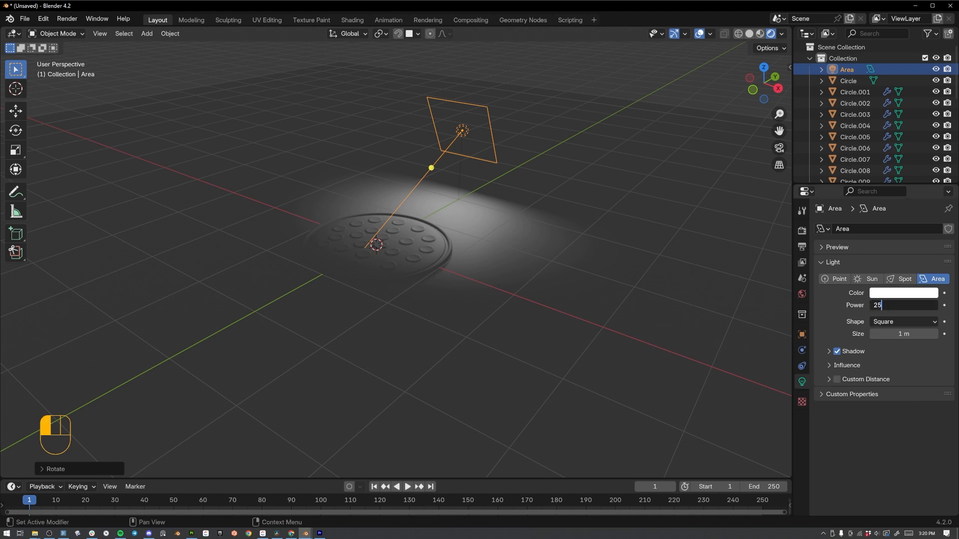
key(Return)
Raise the area light higher along Z and rotate it around X to aim at the tray.
middle_drag(416, 280, 379, 189)
key(g)
key(z)
click(360, 145)
key(r)
key(x)
click(507, 269)
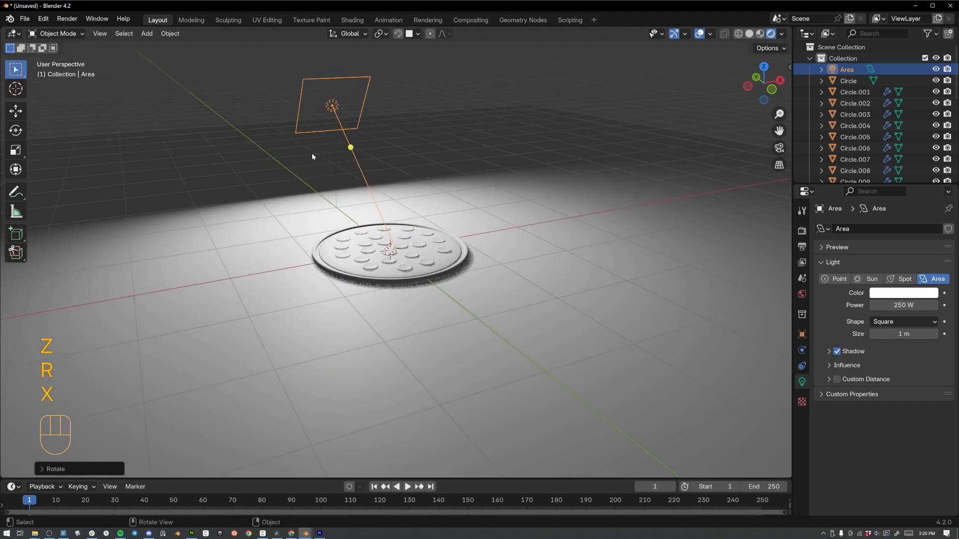
middle_drag(314, 154, 409, 184)
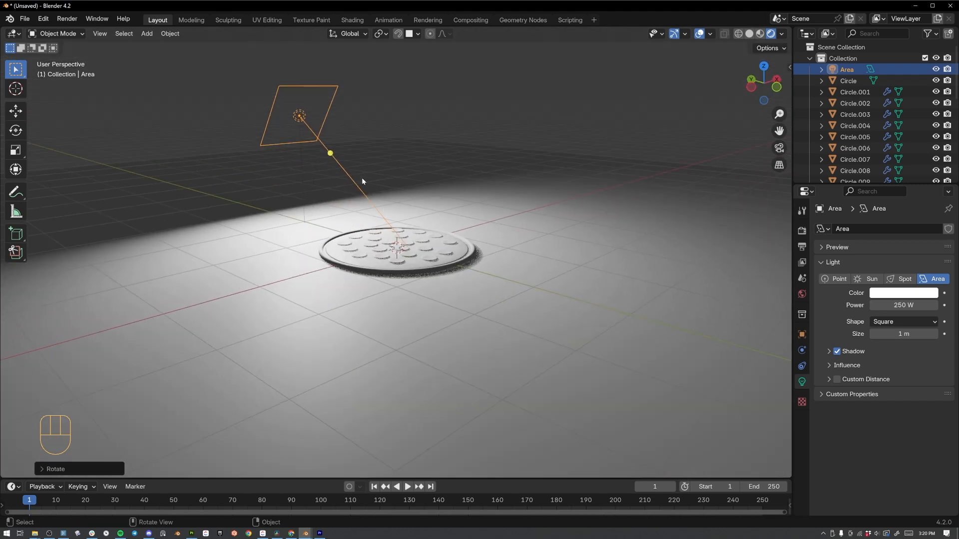
Move the area light and the floor plane together into a new collection named Scene.
click(274, 169)
drag(231, 102, 342, 189)
click(246, 106)
click(316, 137)
shift+click(272, 164)
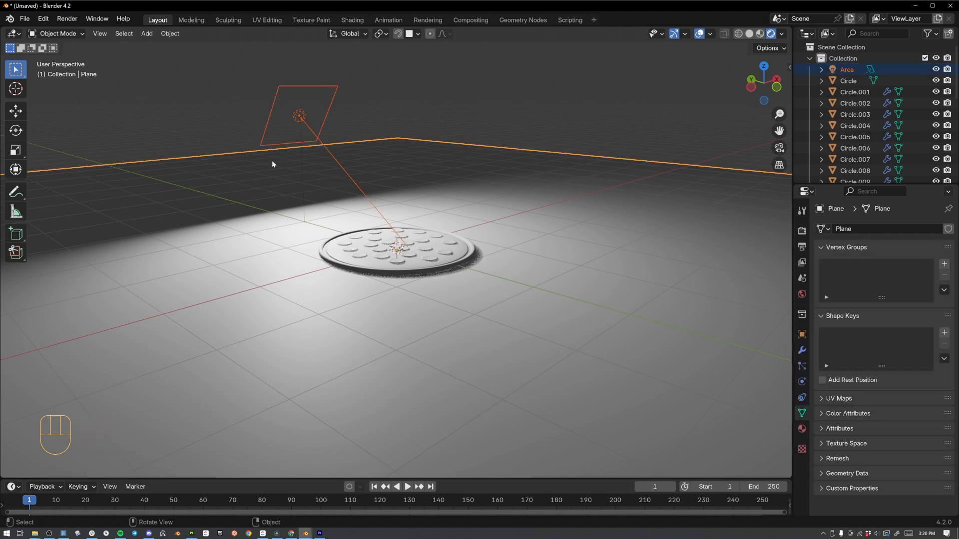
key(m)
click(340, 128)
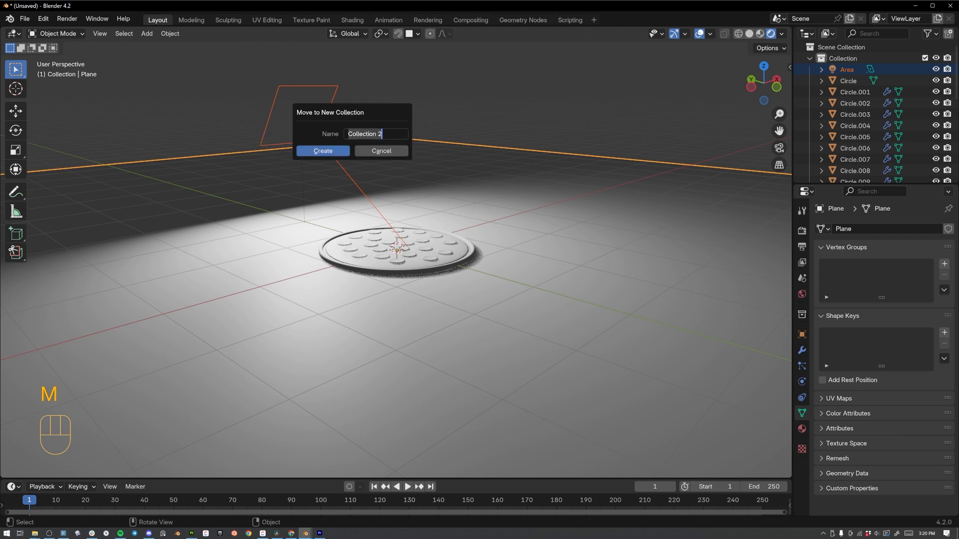
text(Scene)
key(Return)
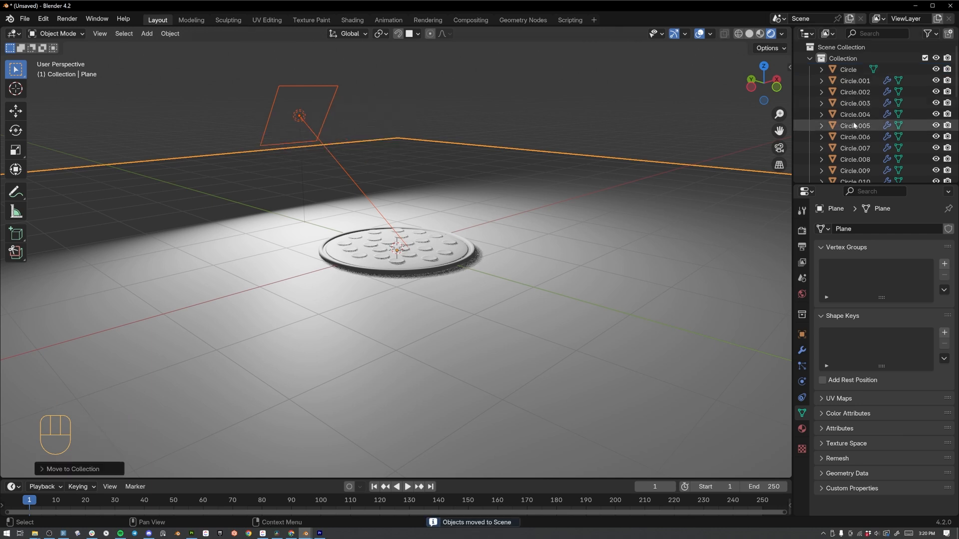
Show the selectability toggles in the outliner and make the Scene collection unselectable.
click(810, 59)
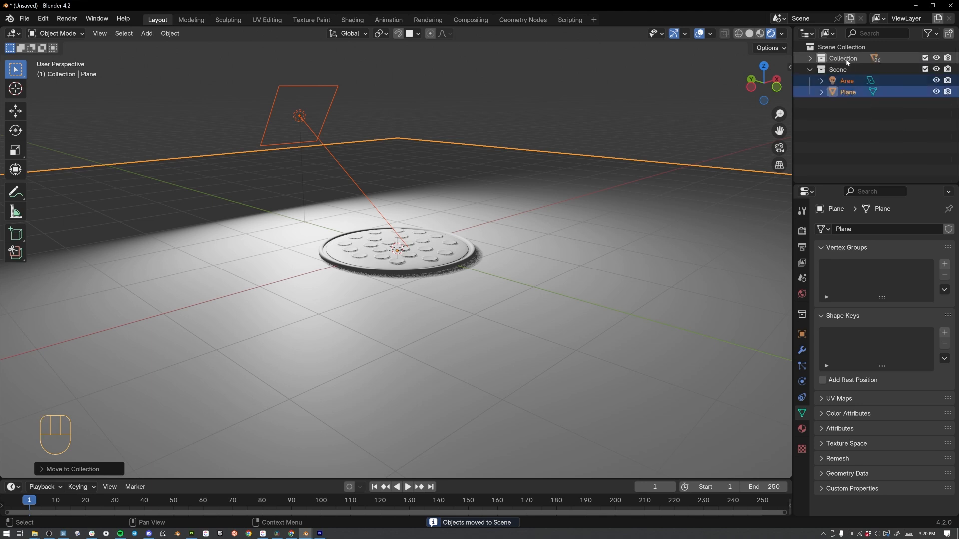
click(841, 71)
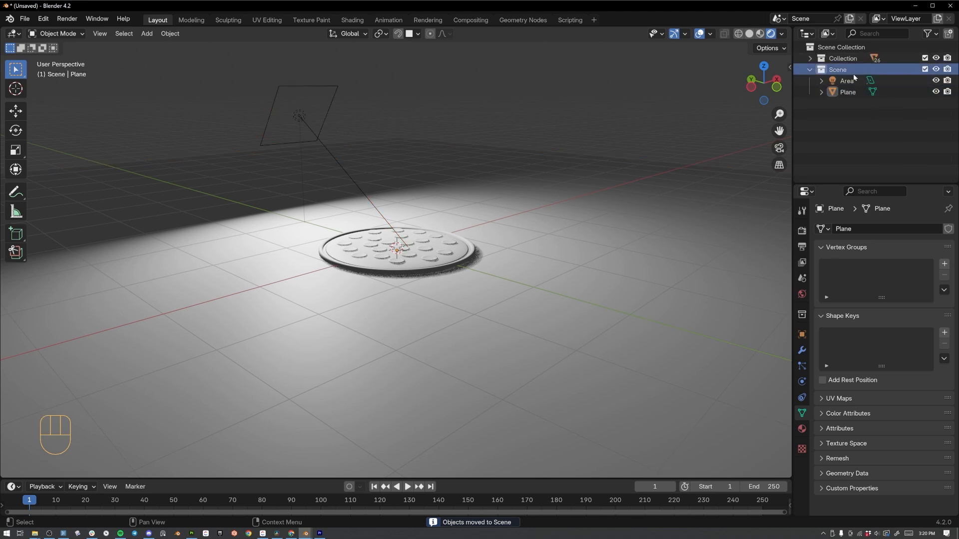
click(931, 34)
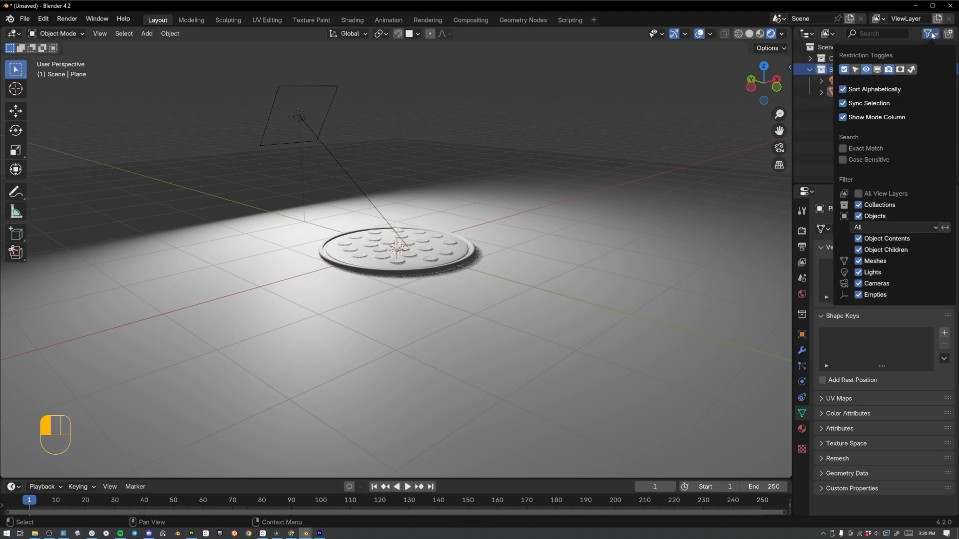
click(857, 70)
click(925, 70)
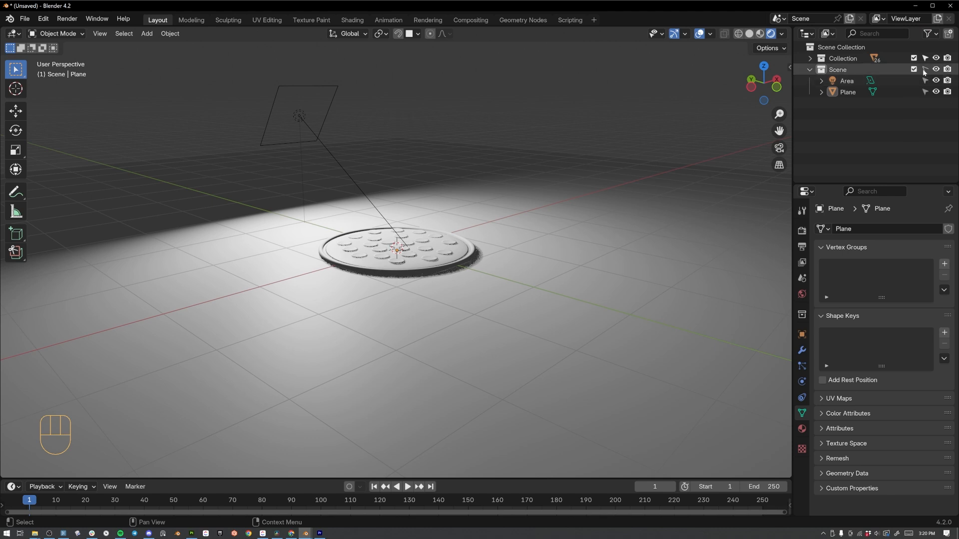
Box-select across the tray and floor to check which objects can be selected, and inspect the tray up close.
drag(284, 175, 389, 315)
click(295, 207)
drag(271, 165, 490, 333)
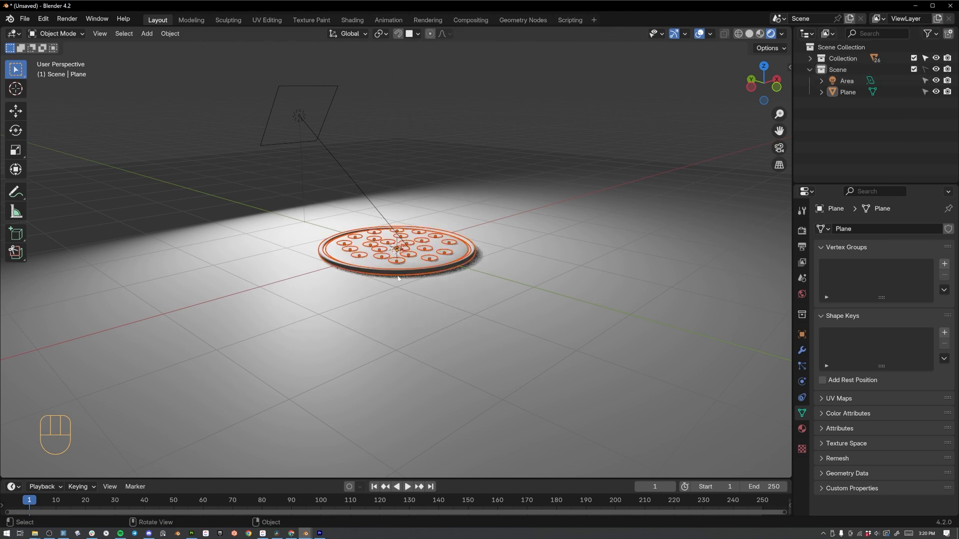
middle_drag(504, 238, 606, 253)
scroll(520, 250, up, 3)
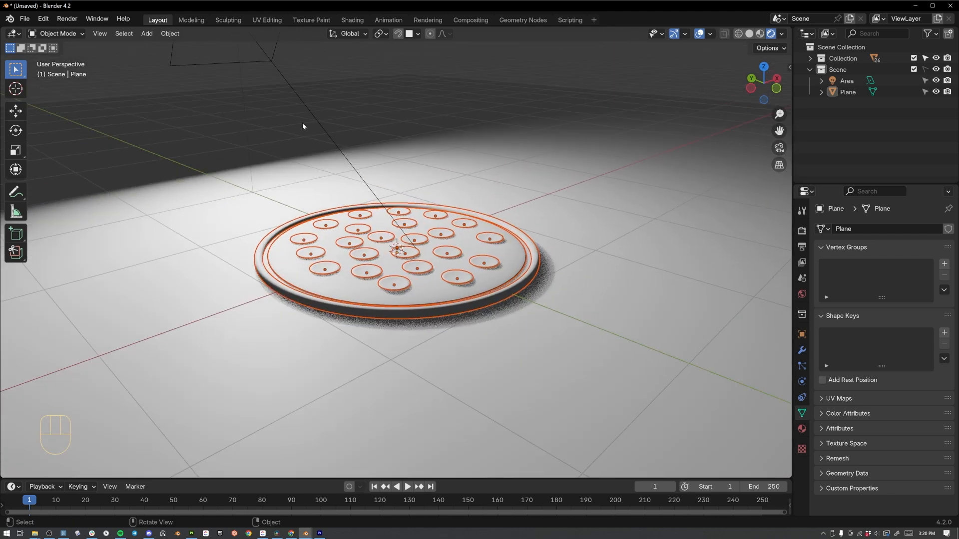
middle_drag(399, 210, 425, 217)
scroll(462, 279, up, 2)
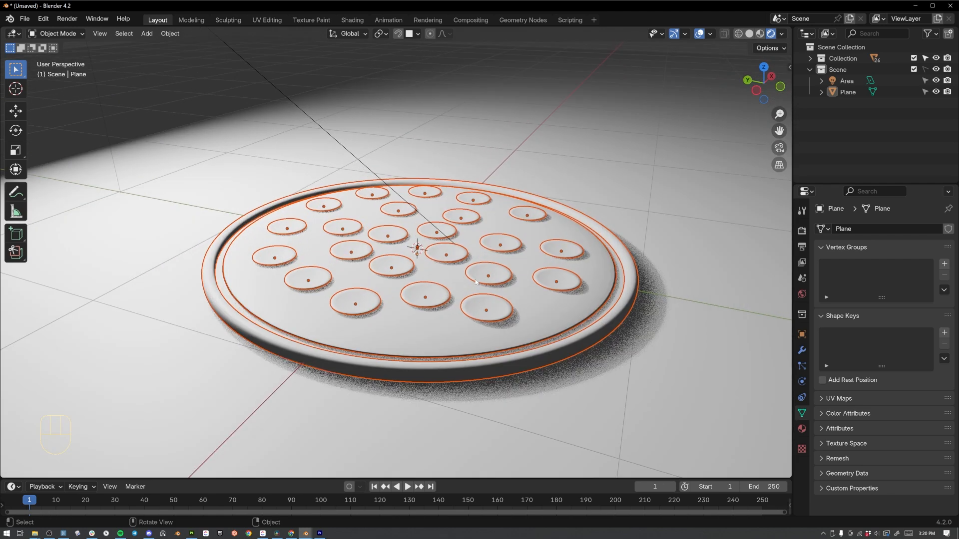
Set the render engine to Cycles.
click(801, 230)
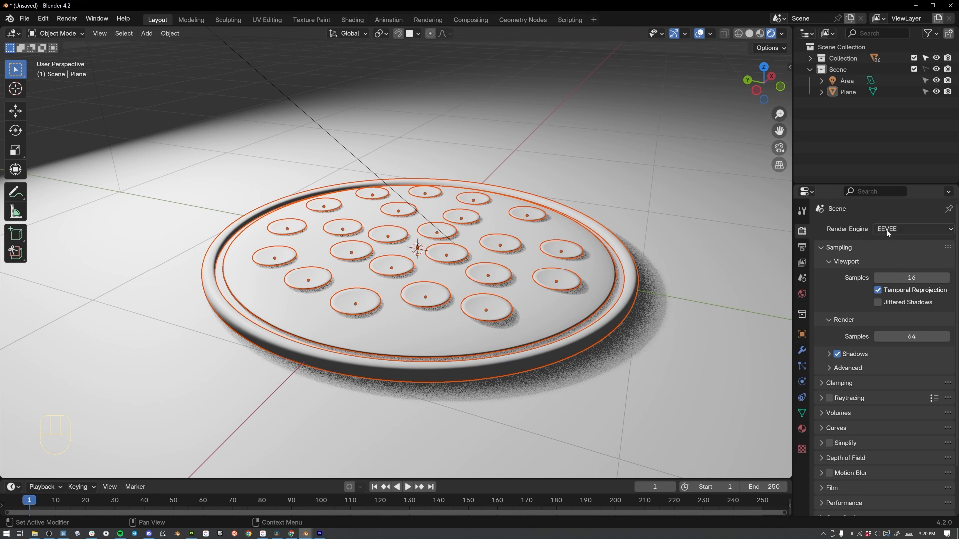
click(801, 246)
click(802, 230)
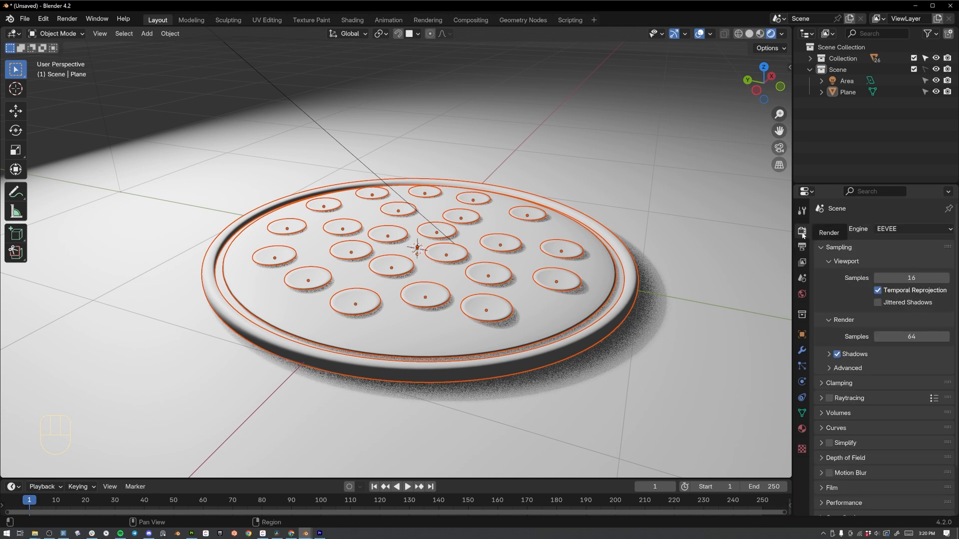
click(885, 229)
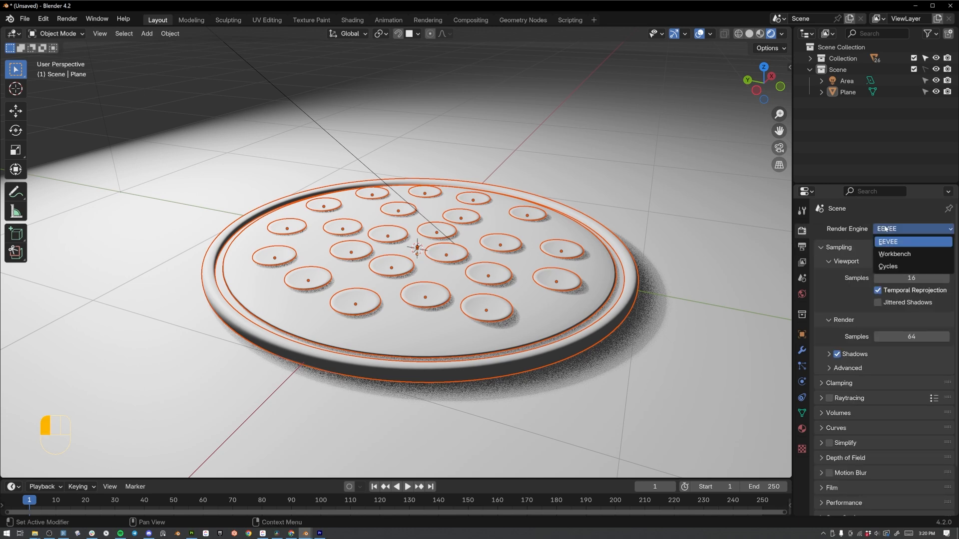
click(886, 268)
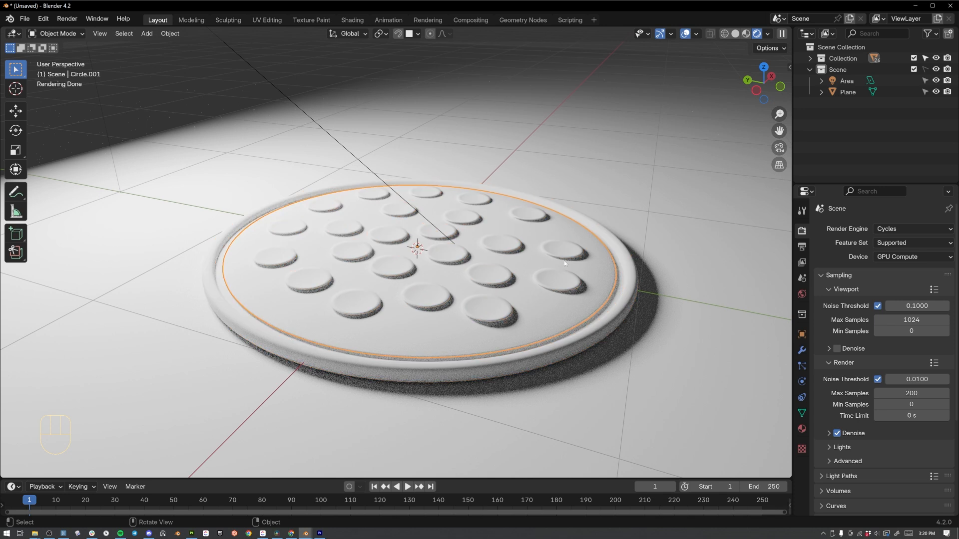
Create a new material on the tray's outer rim object and name it Crust.
click(231, 317)
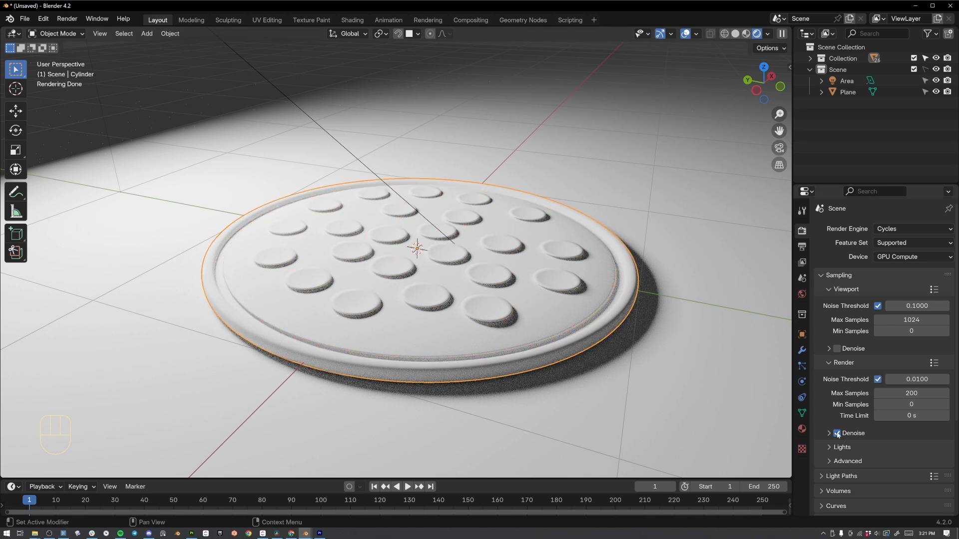
click(803, 430)
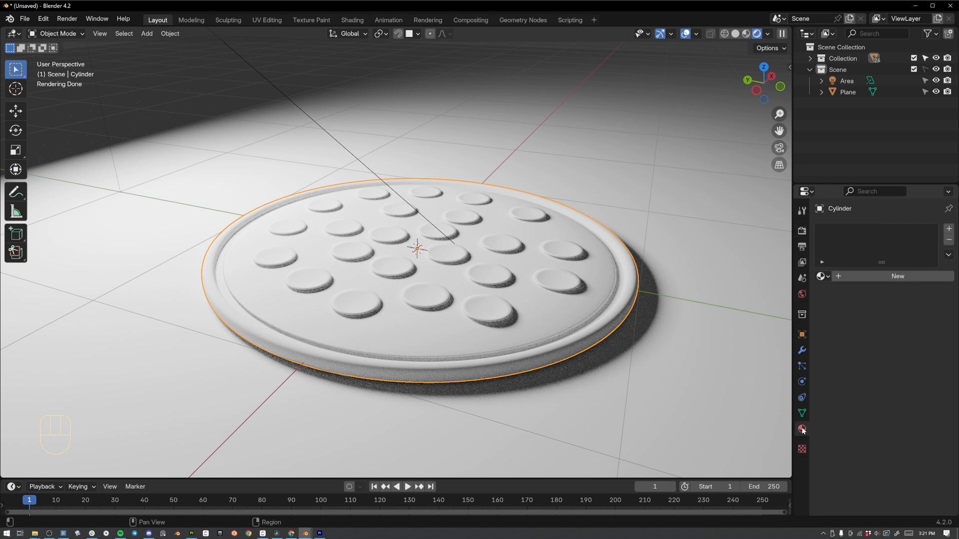
double_click(850, 279)
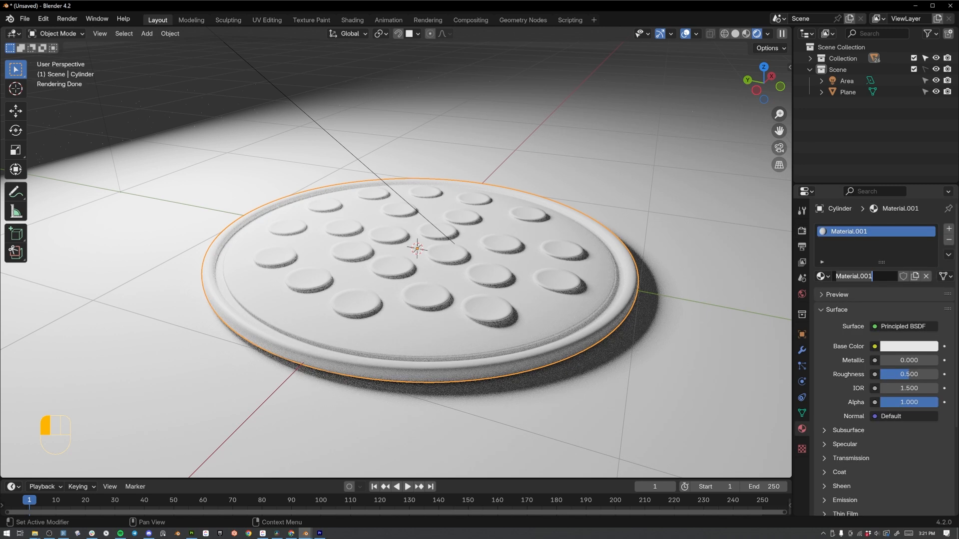
text(Crust)
key(Return)
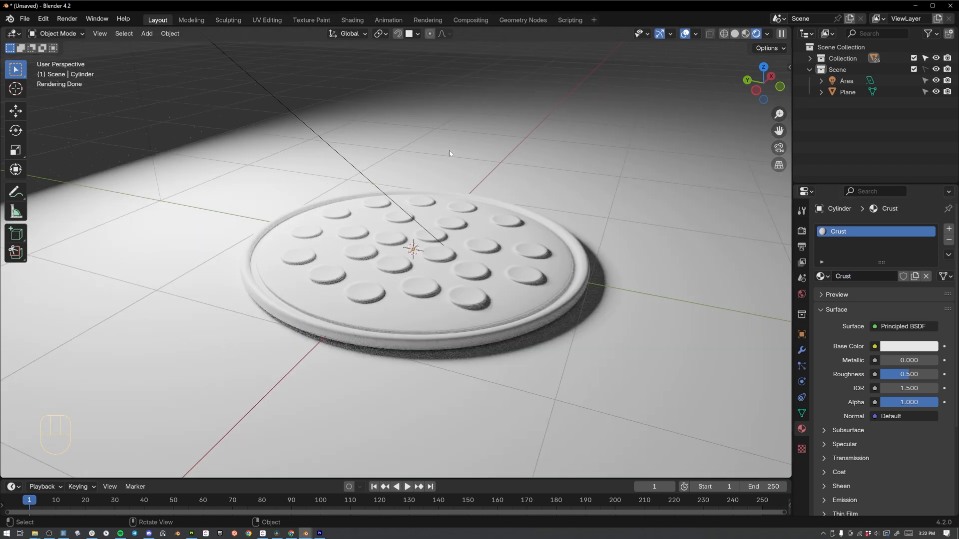
Switch to the Shading workspace, enlarge the node editor and frame the Crust nodes and the tray.
click(356, 20)
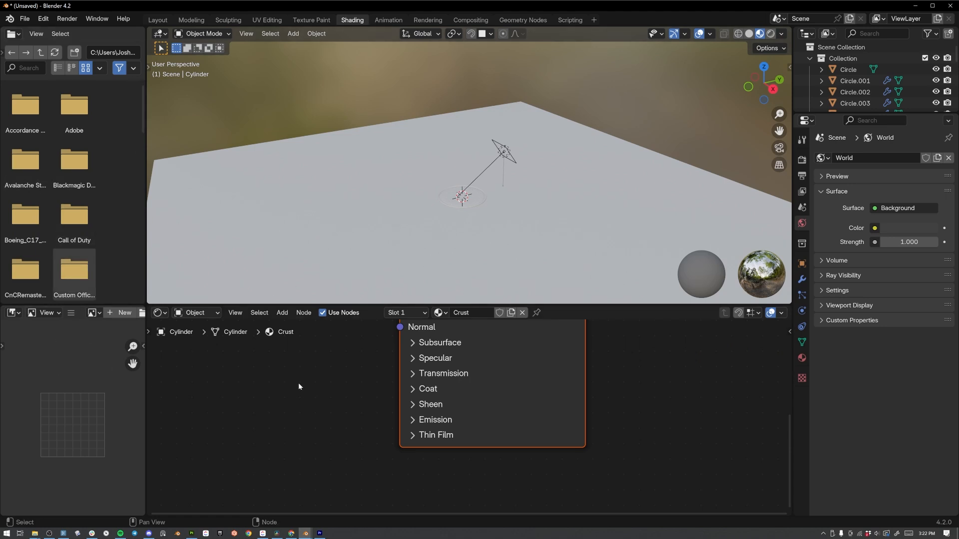
scroll(403, 343, down, 3)
middle_drag(403, 343, 420, 403)
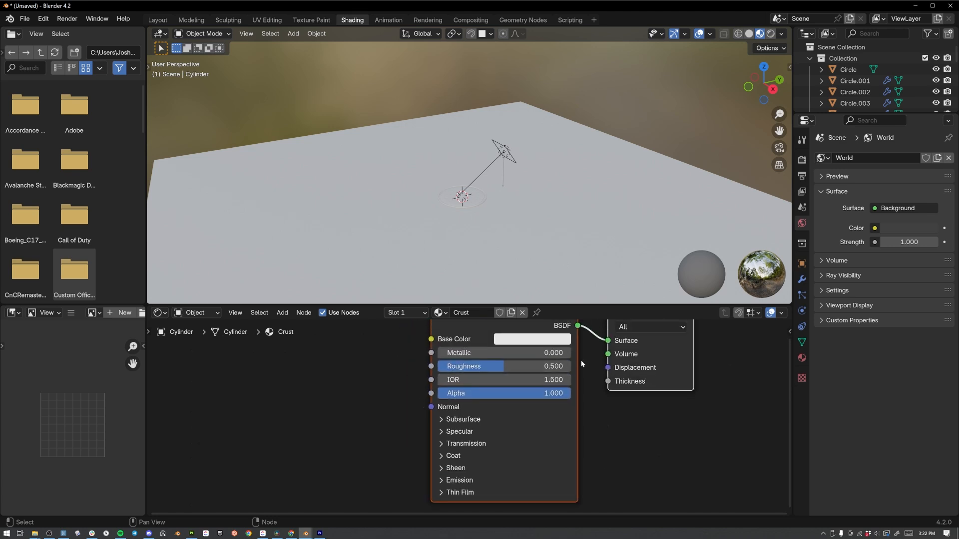
scroll(580, 363, down, 2)
drag(579, 304, 581, 226)
scroll(451, 166, up, 5)
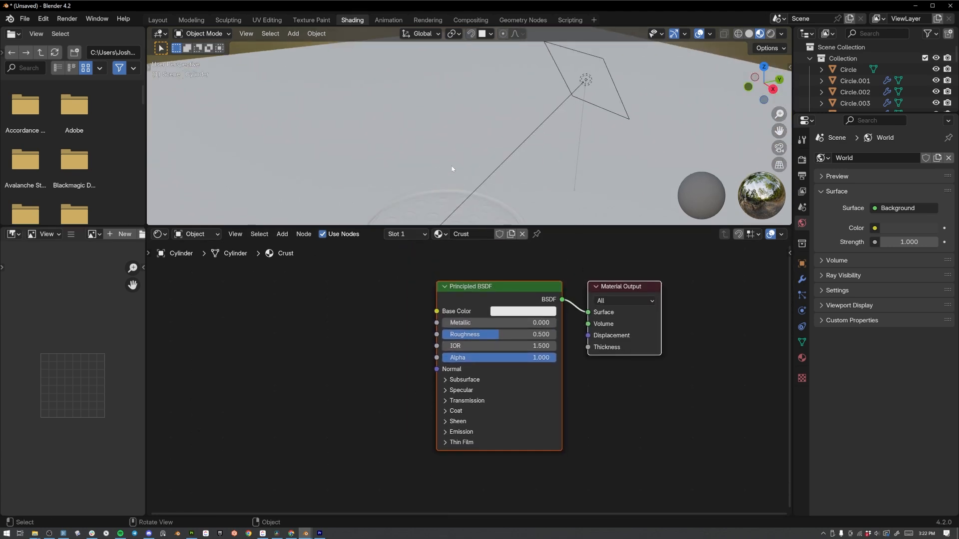
scroll(465, 150, up, 3)
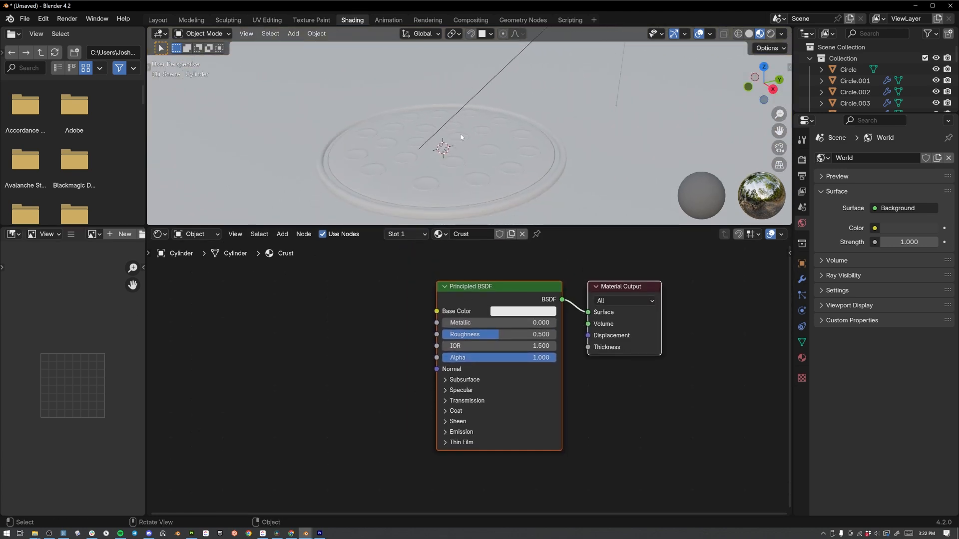
middle_drag(456, 137, 458, 157)
Set the 3D viewport to Rendered shading and give it more height above the node editor.
key(z)
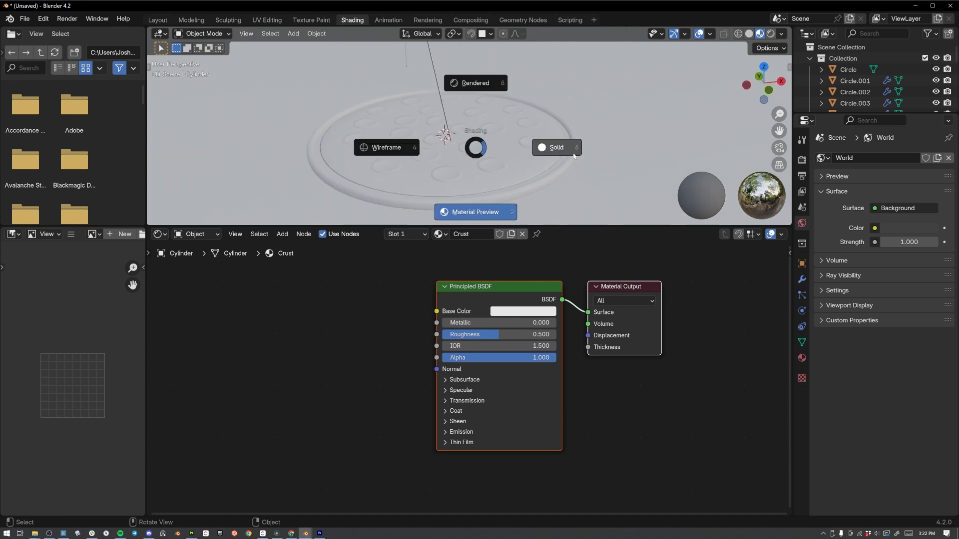
click(473, 95)
shift+middle_drag(466, 168, 450, 149)
drag(452, 226, 399, 270)
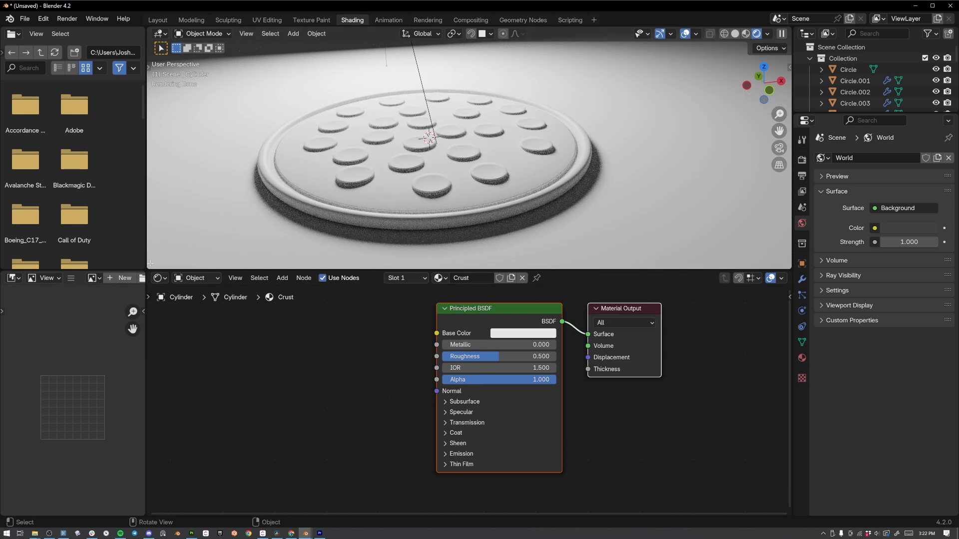
Join the file browser area into the 3D viewport and extend the viewport further down.
right_click(145, 142)
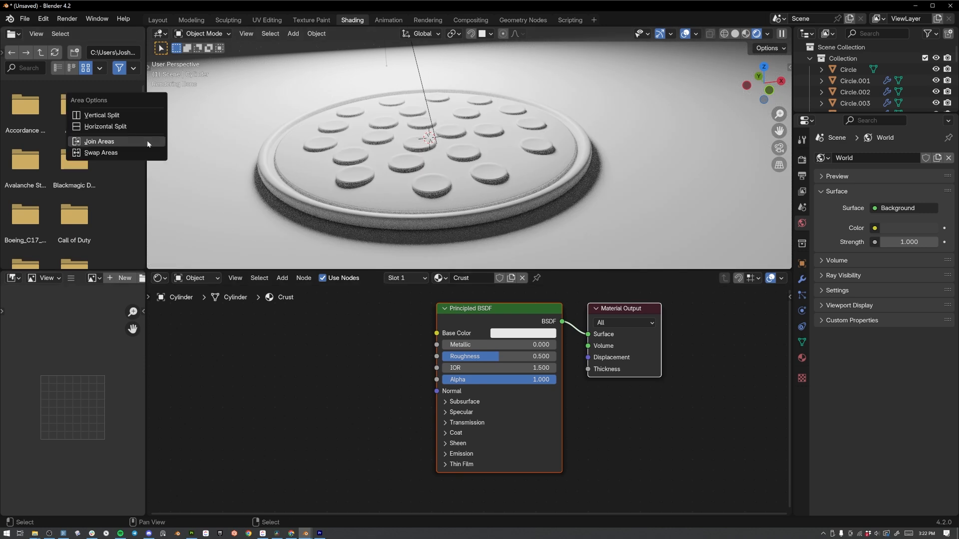
click(147, 144)
click(49, 136)
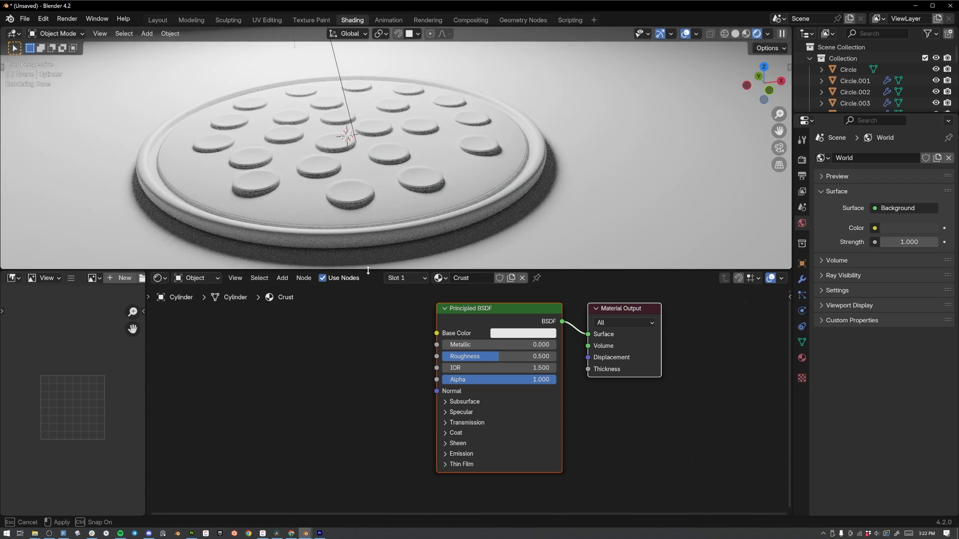
drag(83, 270, 83, 289)
Load the Colors.png palette into the image editor and frame its color bands.
scroll(72, 417, down, 2)
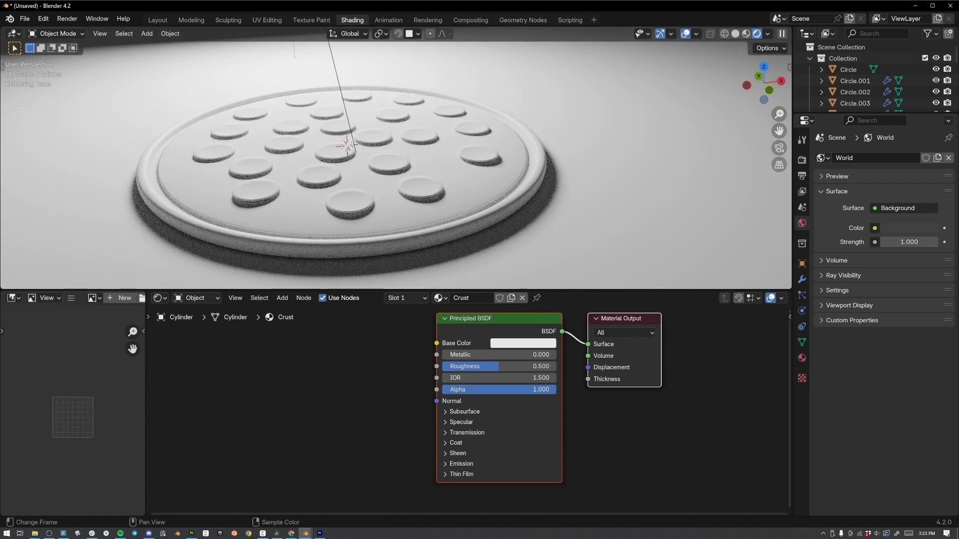
drag(36, 394, 85, 411)
mouse_move(82, 401)
middle_down()
mouse_move(80, 379)
mouse_move(83, 388)
middle_up()
scroll(79, 380, up, 1)
scroll(82, 377, down, 1)
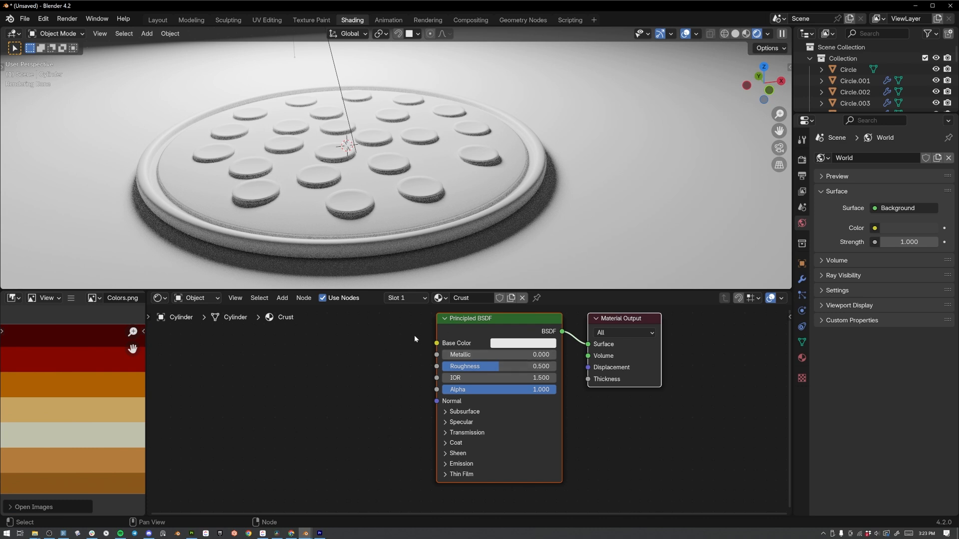
Move the Crust shader nodes aside and set the Base Color by sampling the dark brown band at the palette's lower end.
click(364, 265)
drag(466, 332, 545, 342)
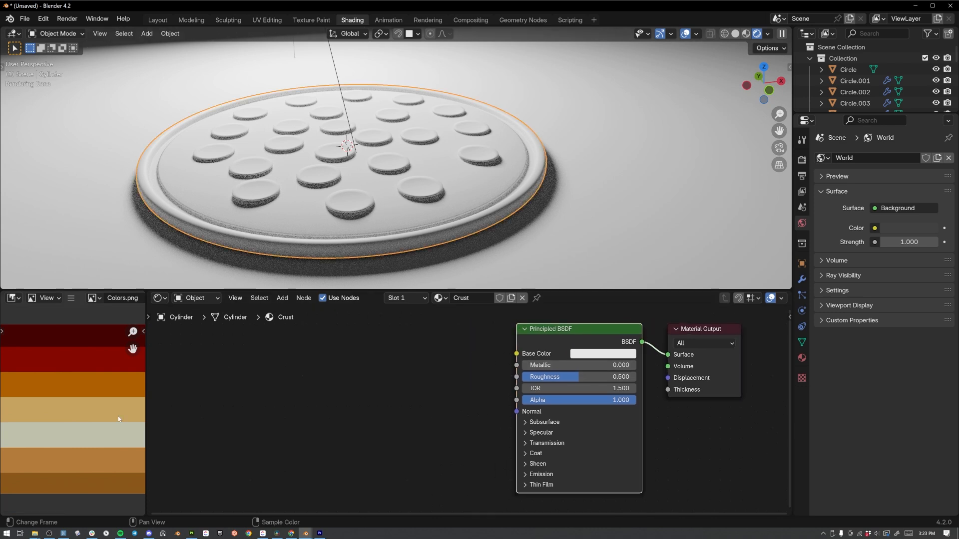
click(608, 355)
click(671, 307)
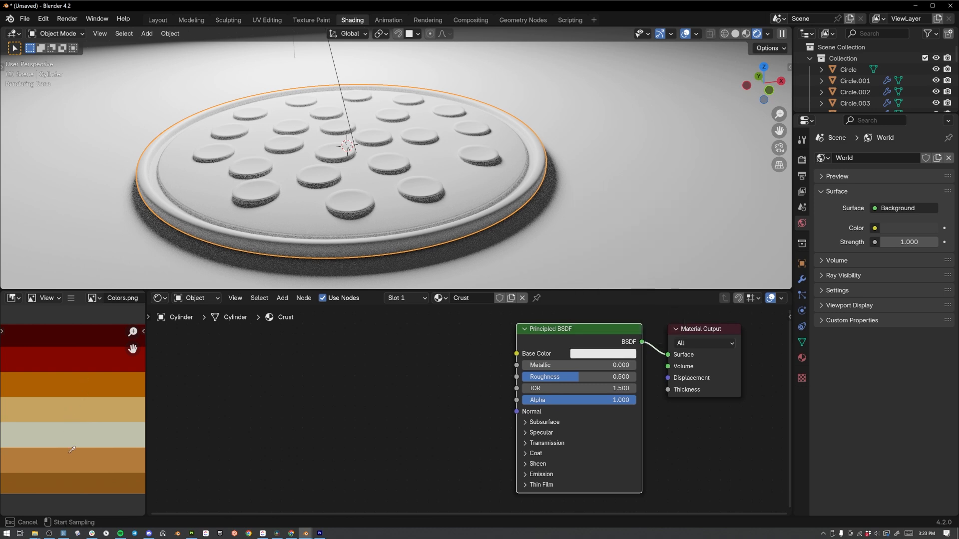
click(71, 482)
click(187, 384)
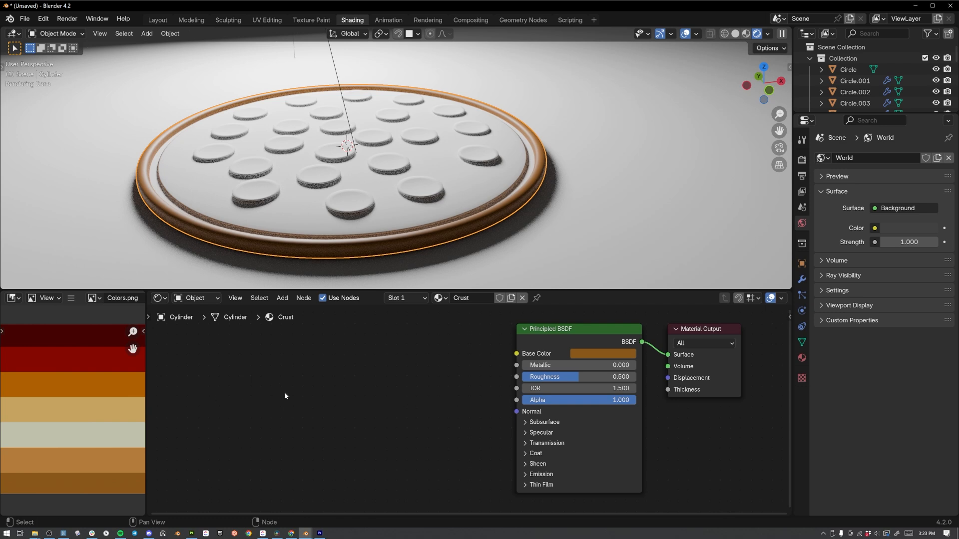
Add a Noise Texture node to the Crust material with scale 8 and detail 0.
click(282, 298)
mouse_move(301, 371)
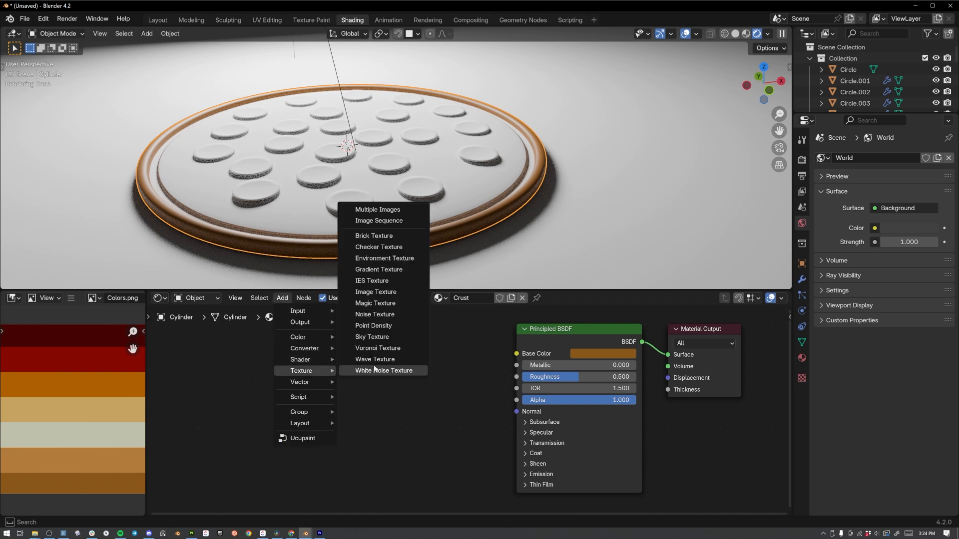
click(394, 315)
click(275, 450)
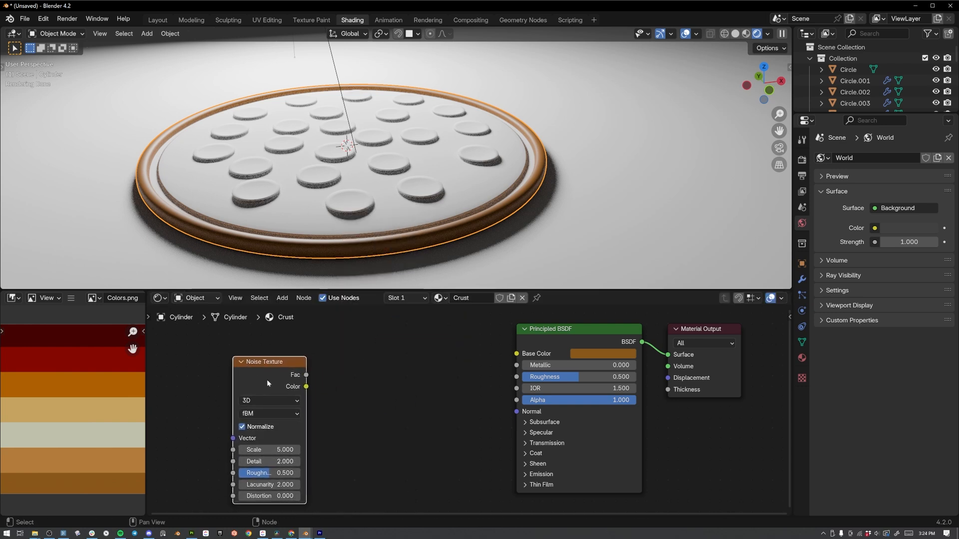
click(275, 450)
text(8)
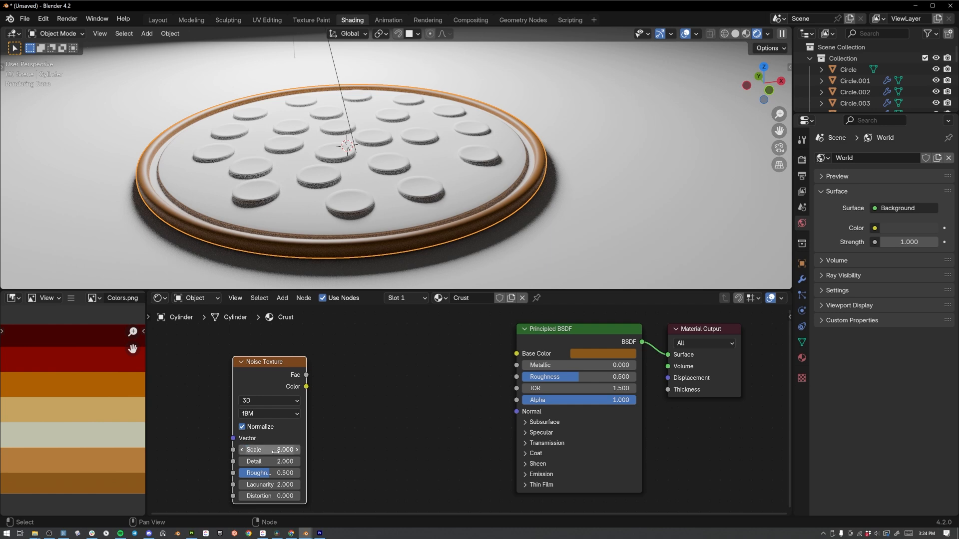
key(Tab)
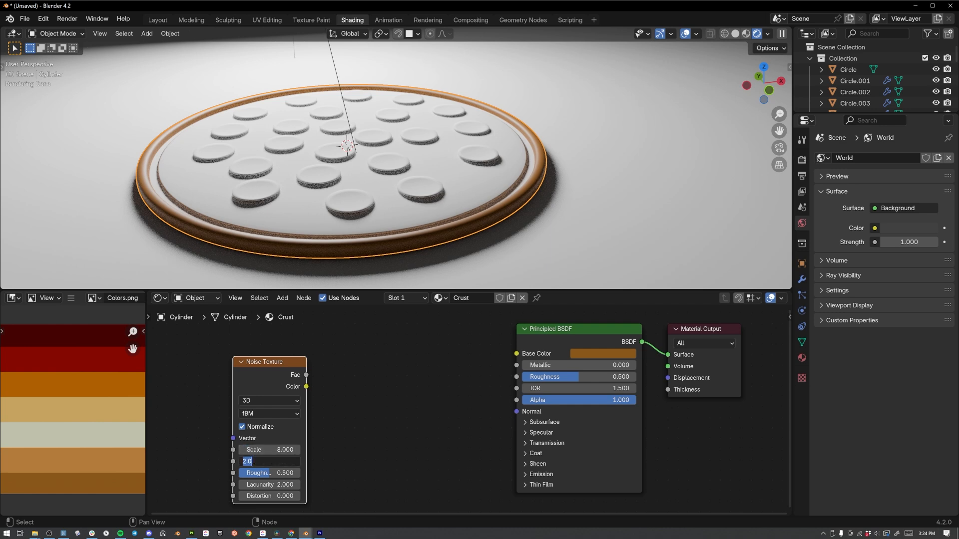
text(0)
key(Return)
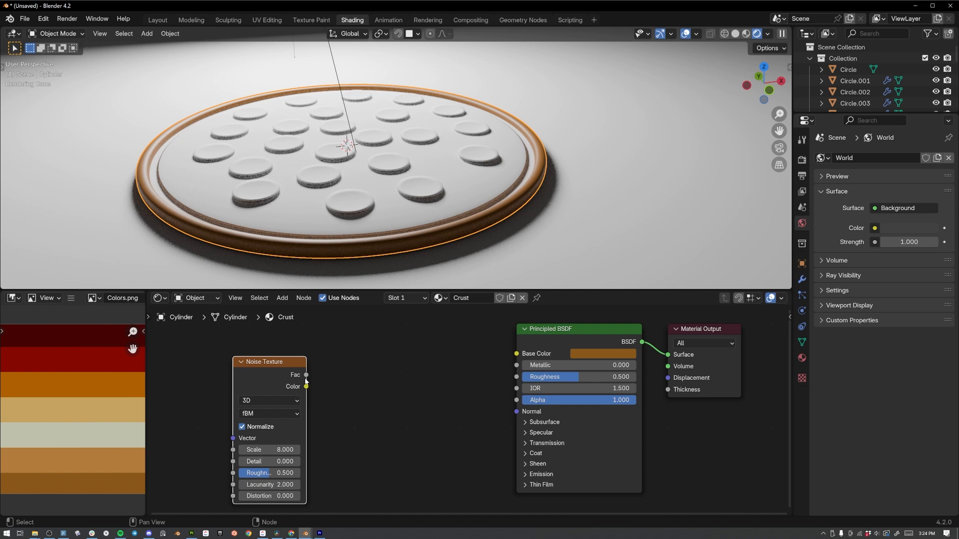
Move the Noise Texture node farther from the Principled BSDF and pull a link from its Fac output to add a connected node.
drag(280, 371, 227, 365)
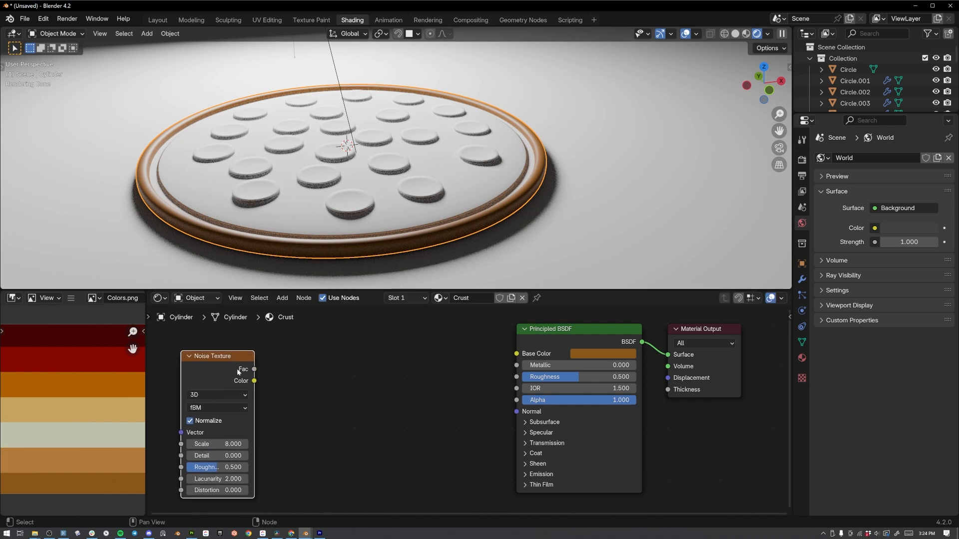
drag(254, 370, 314, 383)
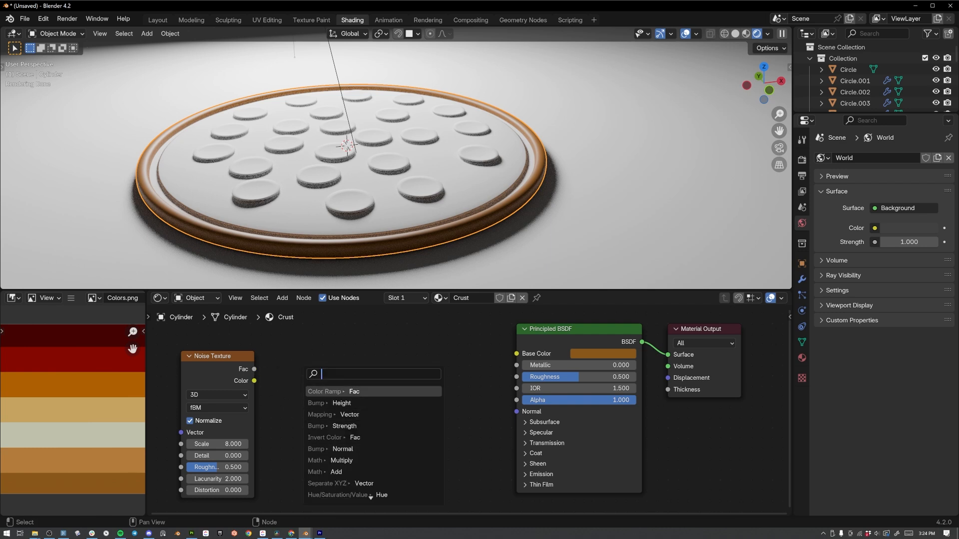
Add a Color Ramp fed by the noise's Fac output and connect its Color to the Principled BSDF's Base Color.
text(color ramp)
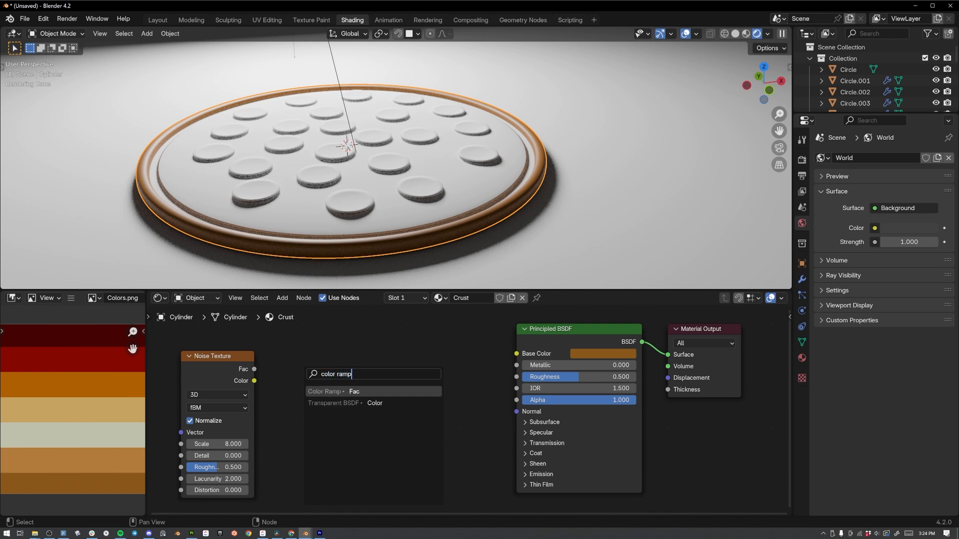
key(Return)
click(190, 376)
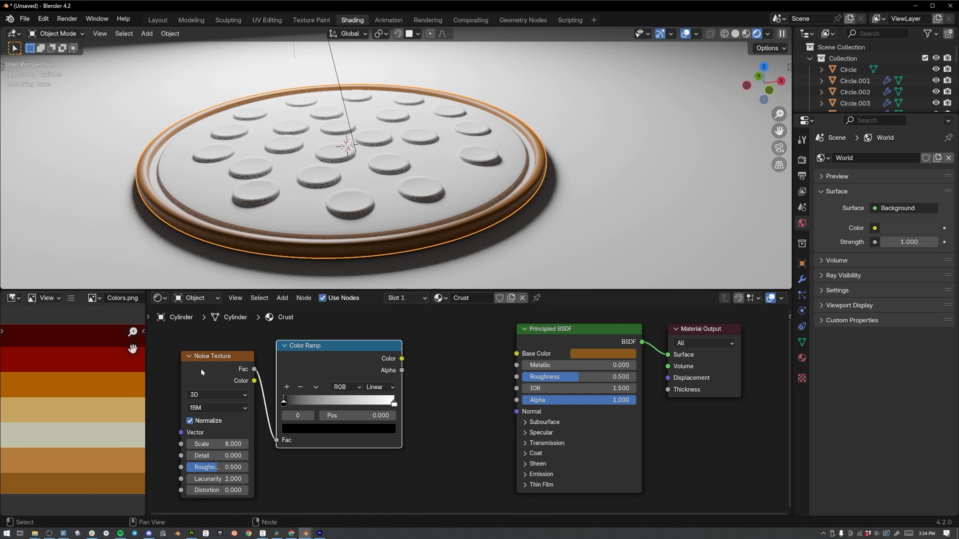
drag(402, 360, 517, 354)
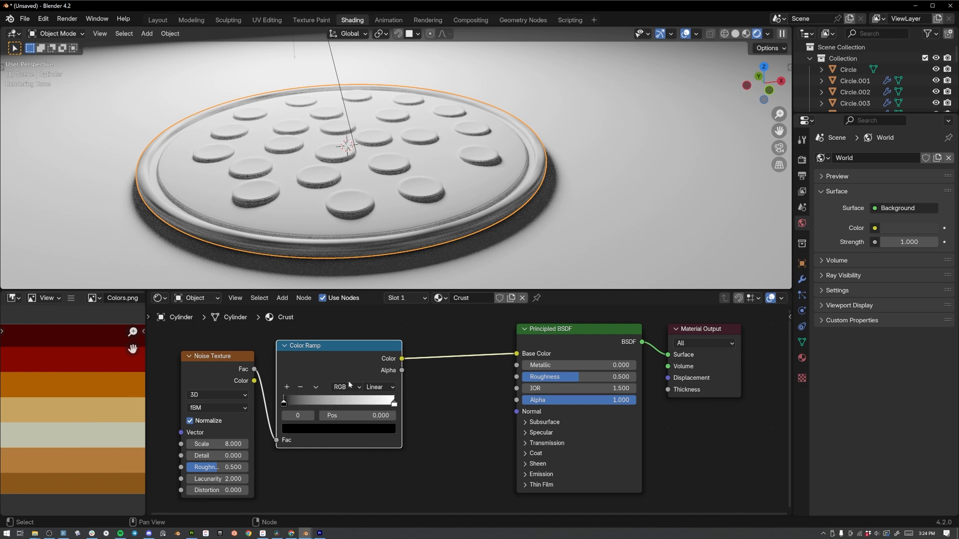
Set the ramp's first stop to the light brown sampled from the second-to-last swatch of the Colors.png palette.
drag(284, 405, 283, 406)
click(283, 405)
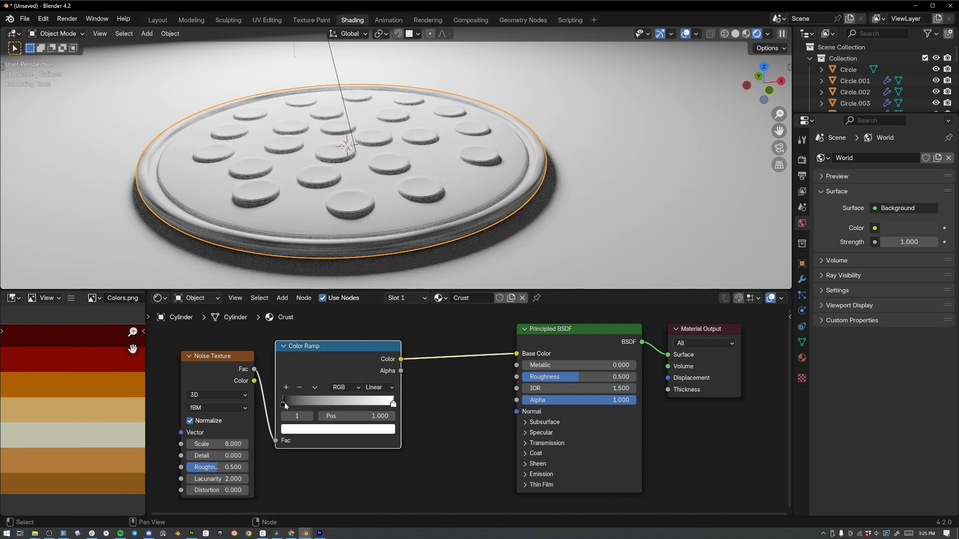
click(313, 405)
click(394, 404)
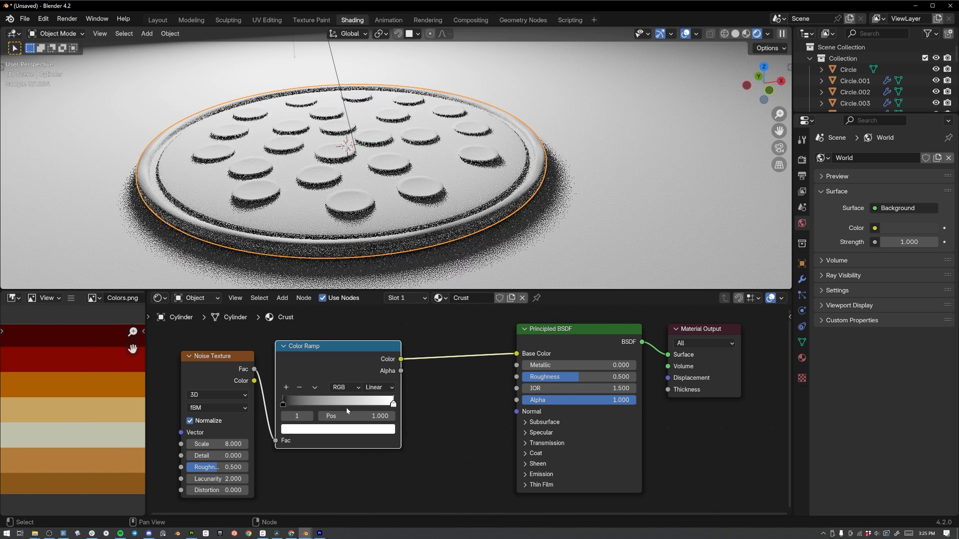
click(284, 404)
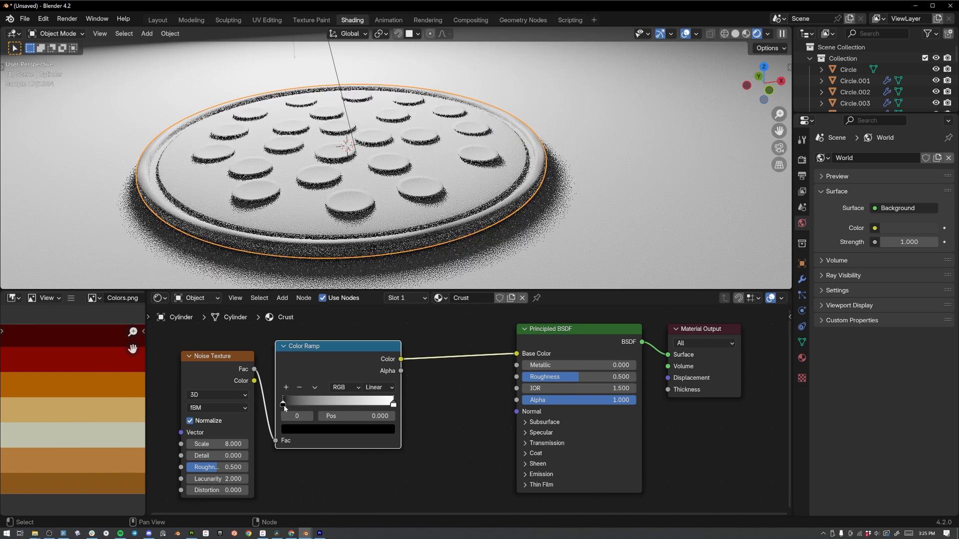
click(316, 428)
click(385, 382)
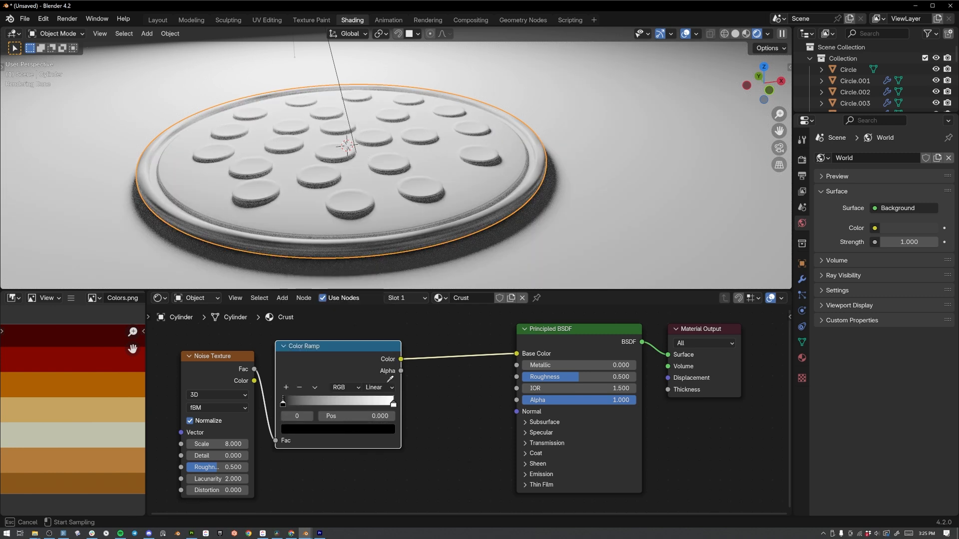
click(106, 457)
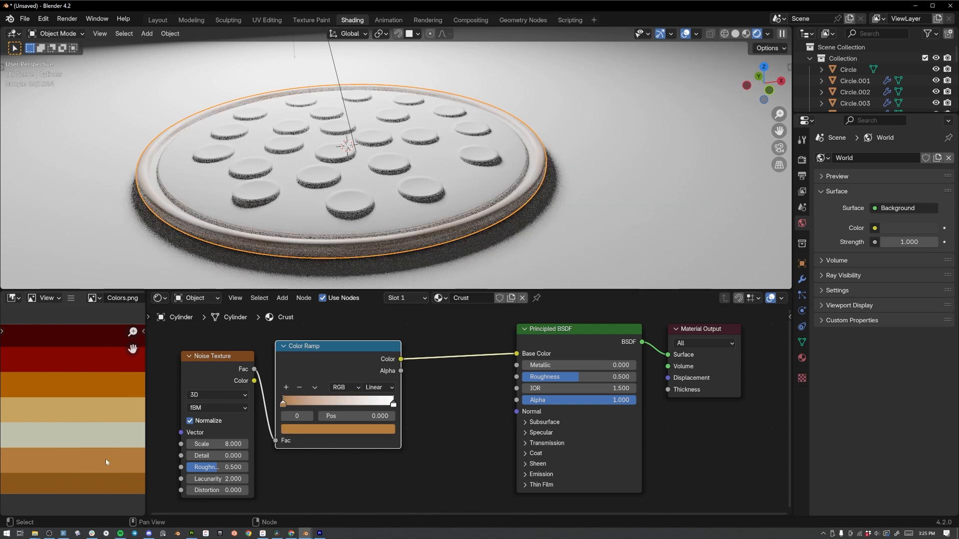
Set the ramp's end stop to the dark brown sampled from the last swatch of the Colors.png palette.
click(394, 404)
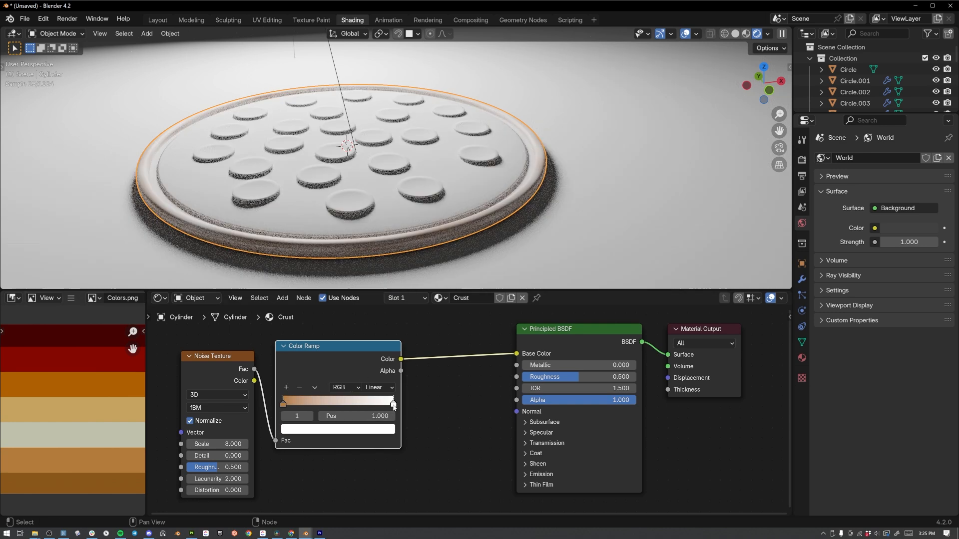
click(376, 430)
click(386, 381)
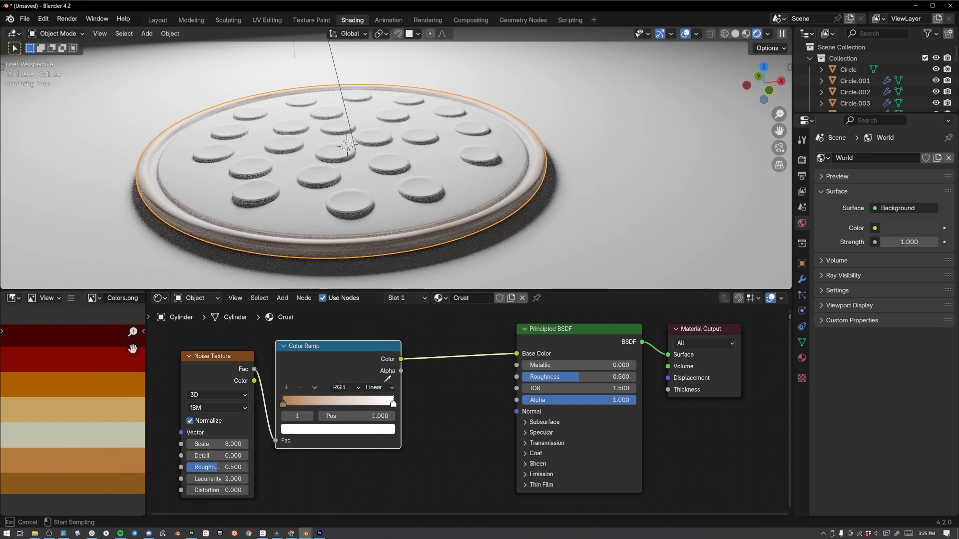
click(91, 479)
click(372, 431)
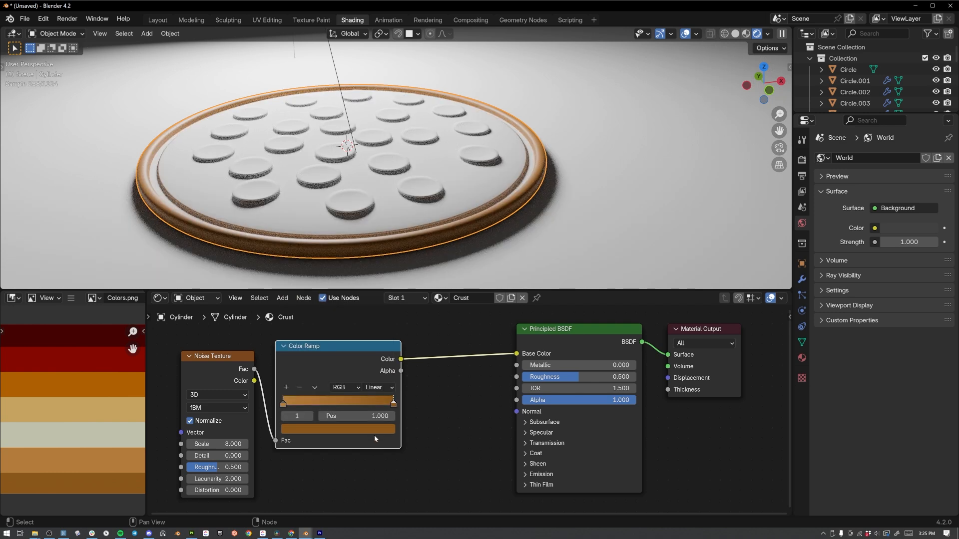
click(373, 432)
click(368, 368)
click(283, 405)
click(307, 429)
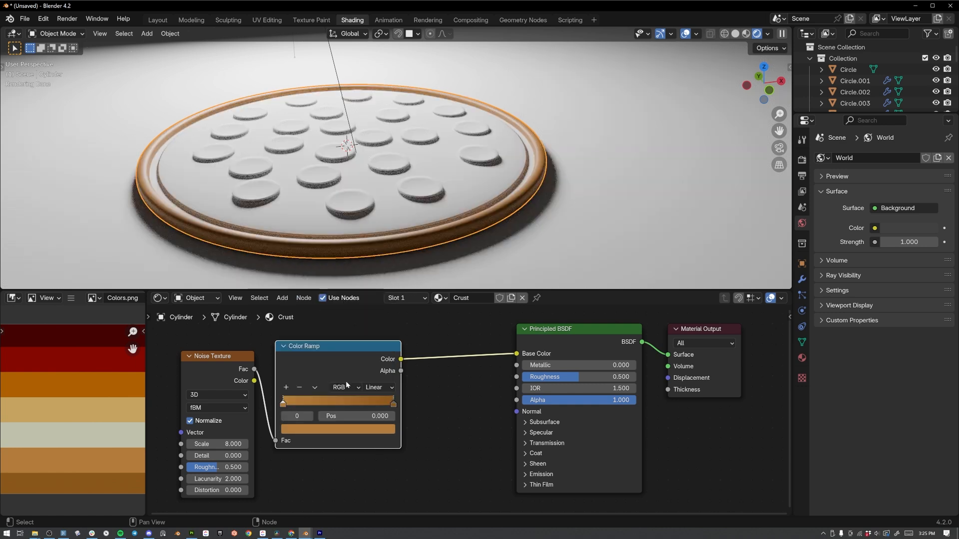
Switch the ramp's interpolation to Constant and bring both stops close together near the middle, the first at about 0.412.
click(386, 388)
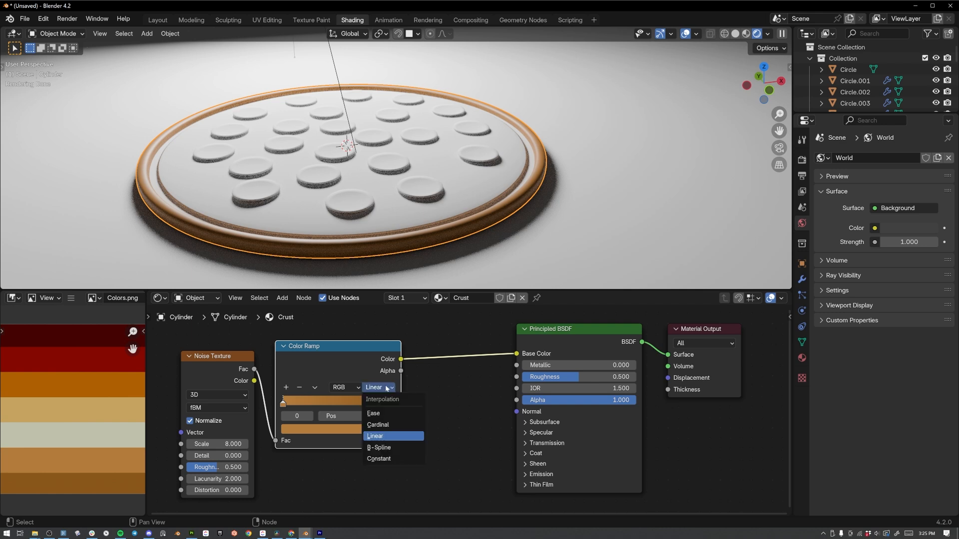
click(379, 459)
drag(283, 404, 322, 405)
drag(393, 403, 329, 404)
middle_drag(349, 260, 248, 156)
middle_drag(593, 258, 554, 241)
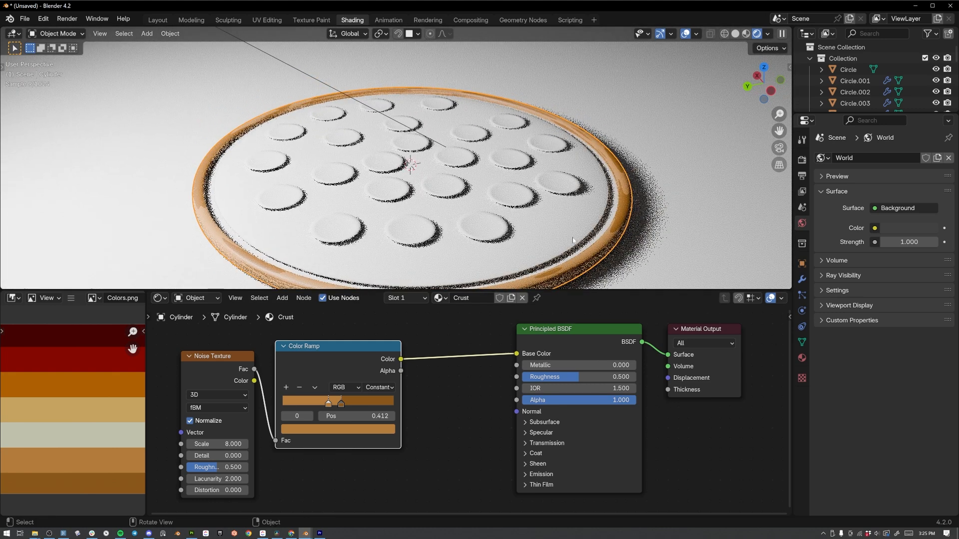
middle_drag(631, 189, 596, 187)
Duplicate the Color Ramp, place the copy below the original, and feed it from the Noise Texture's Fac output.
drag(361, 360, 372, 341)
scroll(444, 414, down, 3)
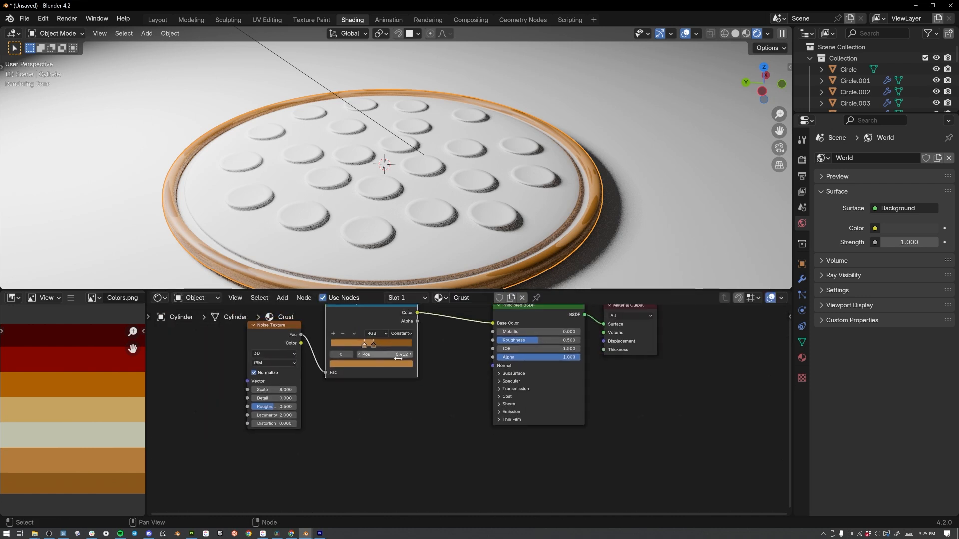
key(shift+d)
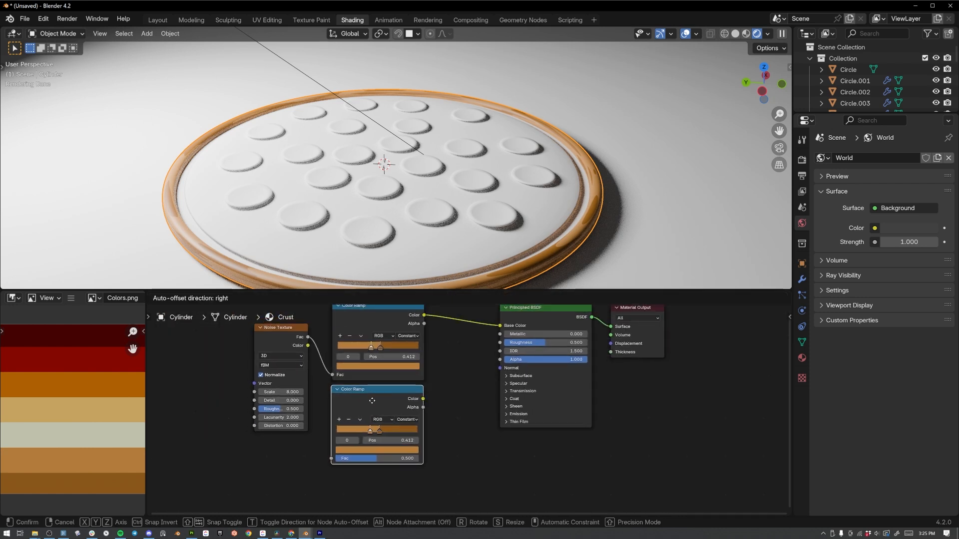
click(371, 398)
drag(308, 337, 332, 458)
Add a Bump node beside the duplicated Color Ramp, with the ramp's Color output feeding its Height input.
middle_drag(443, 398, 380, 355)
scroll(325, 434, up, 3)
drag(372, 357, 415, 372)
text(bump)
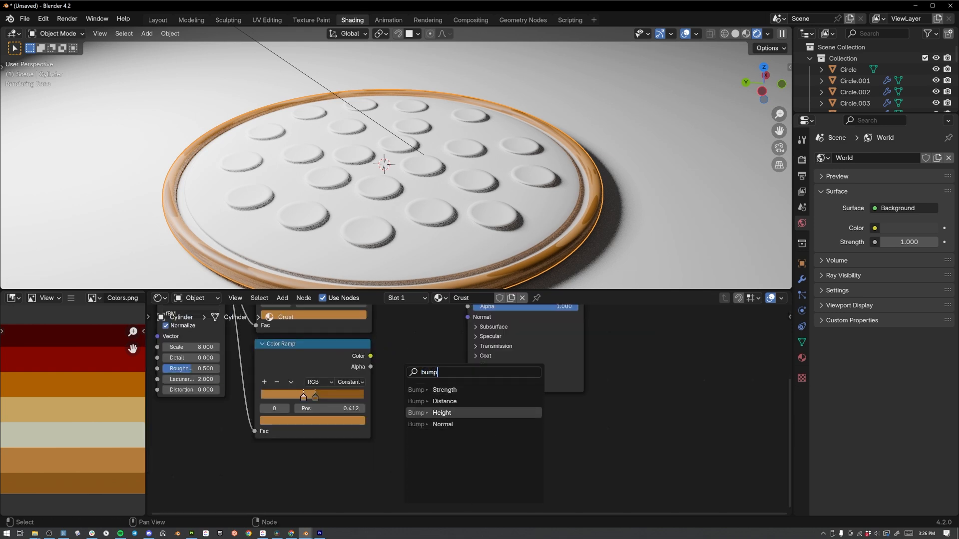
click(442, 412)
click(416, 390)
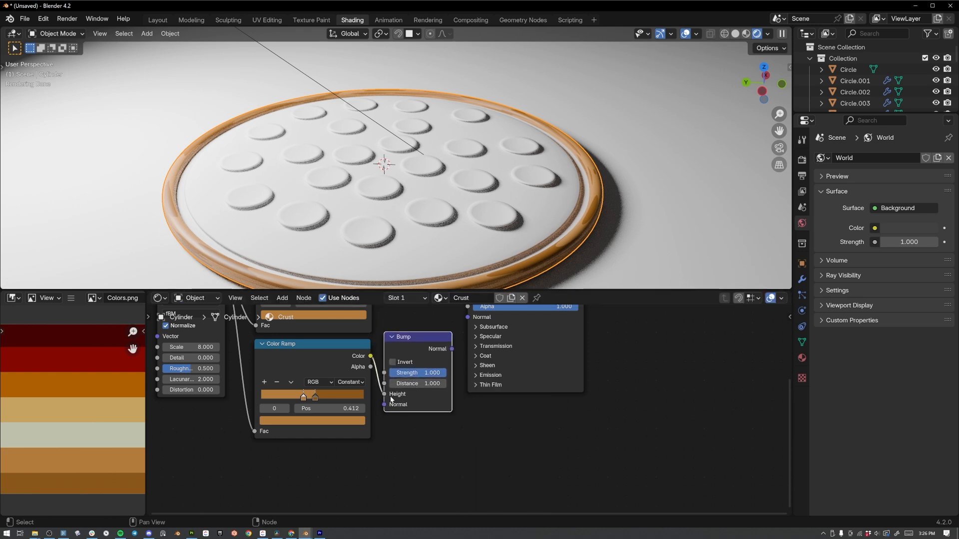
Connect the Bump node's Normal output to the Principled BSDF's Normal input and inspect the crust's edge.
middle_drag(489, 357, 346, 418)
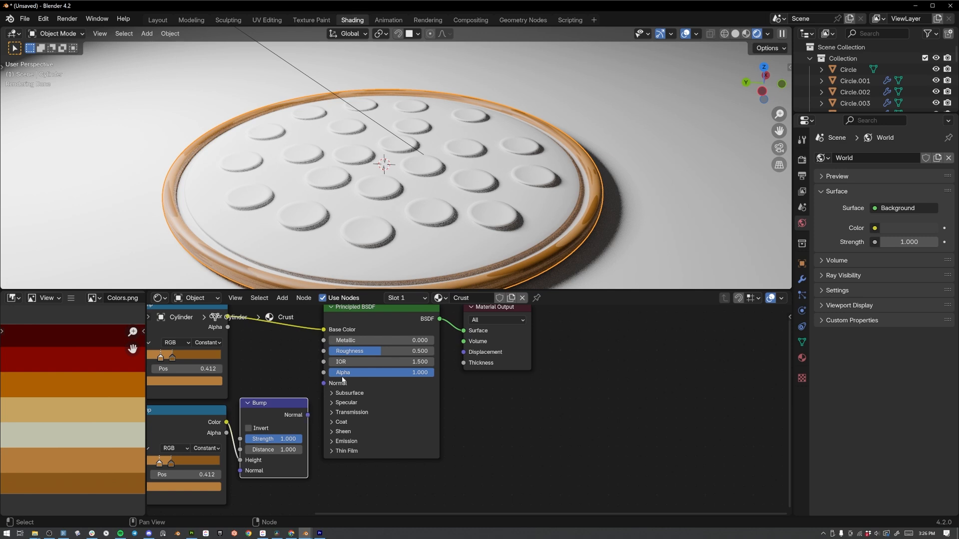
scroll(381, 326, up, 1)
middle_drag(380, 326, 437, 340)
drag(351, 433, 368, 398)
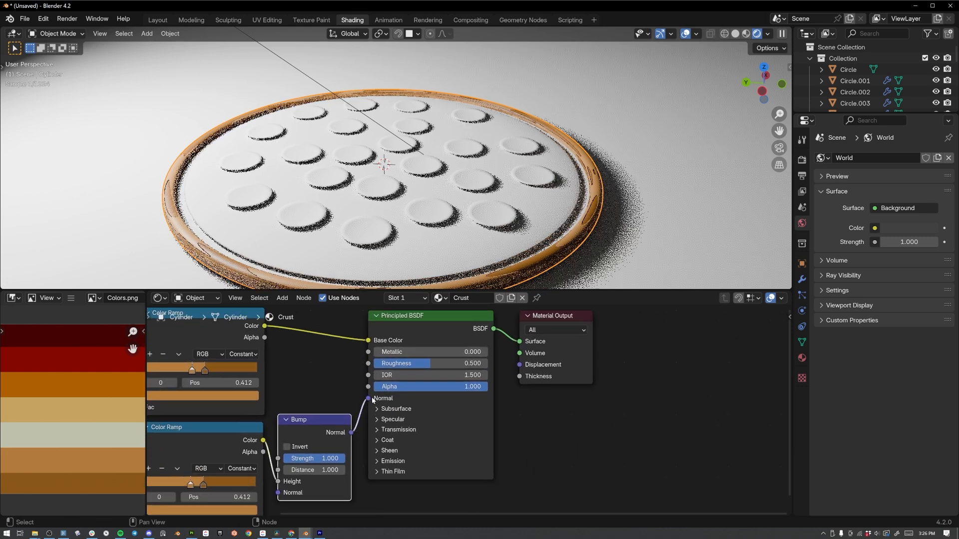
middle_drag(524, 213, 349, 214)
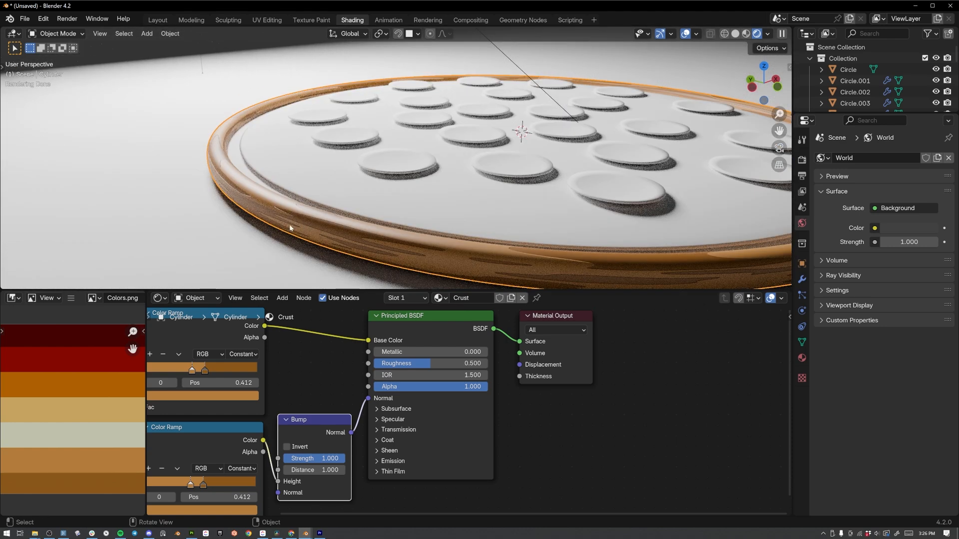
Set the Bump node's Strength to 0.35.
middle_drag(331, 437, 335, 402)
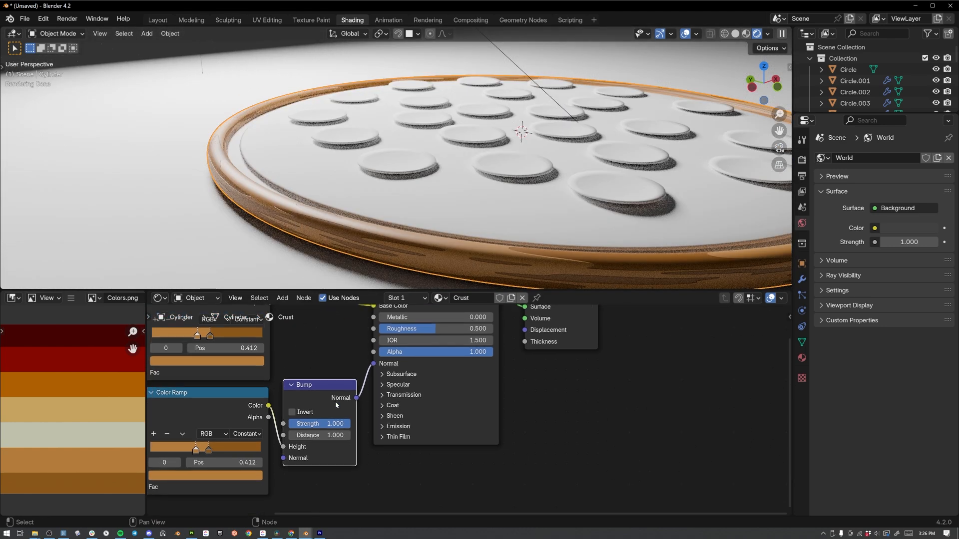
click(324, 425)
key(BackSpace)
key(Return)
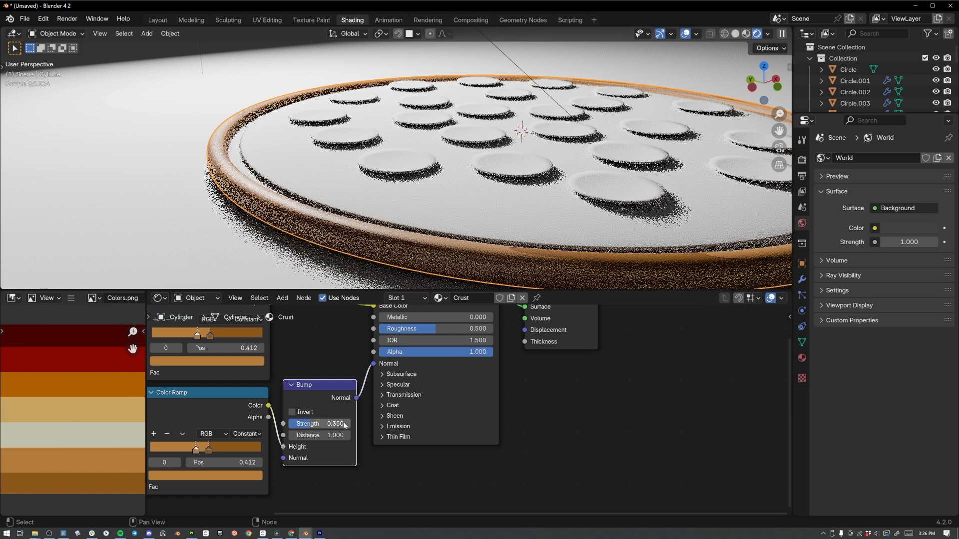
scroll(470, 395, down, 1)
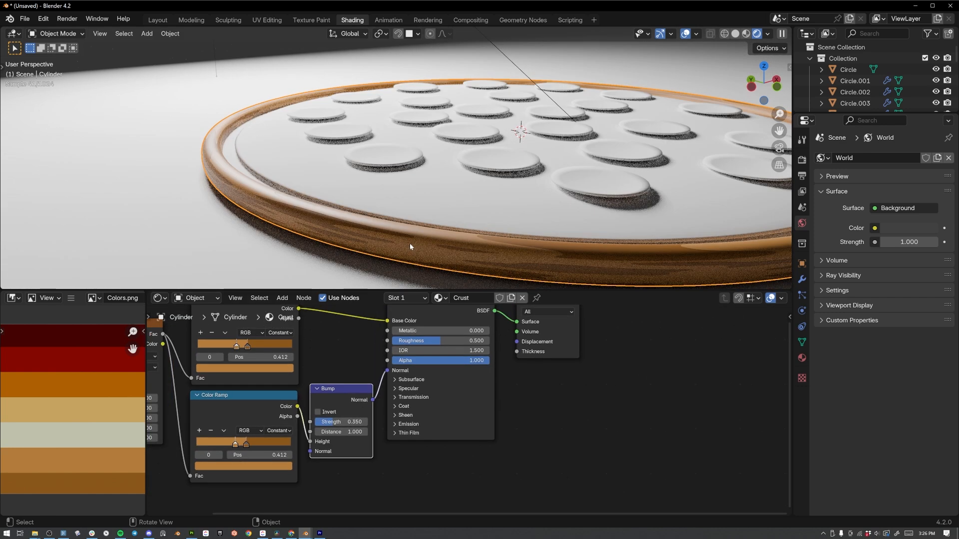
Set the Subsurface Weight of the crust's Principled BSDF to 1.0.
click(411, 380)
click(398, 381)
middle_drag(560, 378, 561, 407)
scroll(549, 376, up, 5)
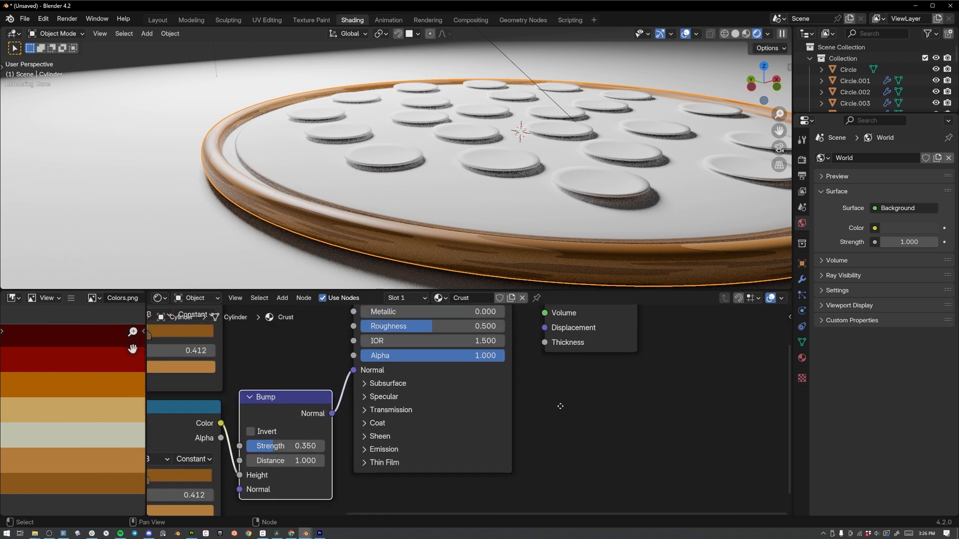
click(365, 385)
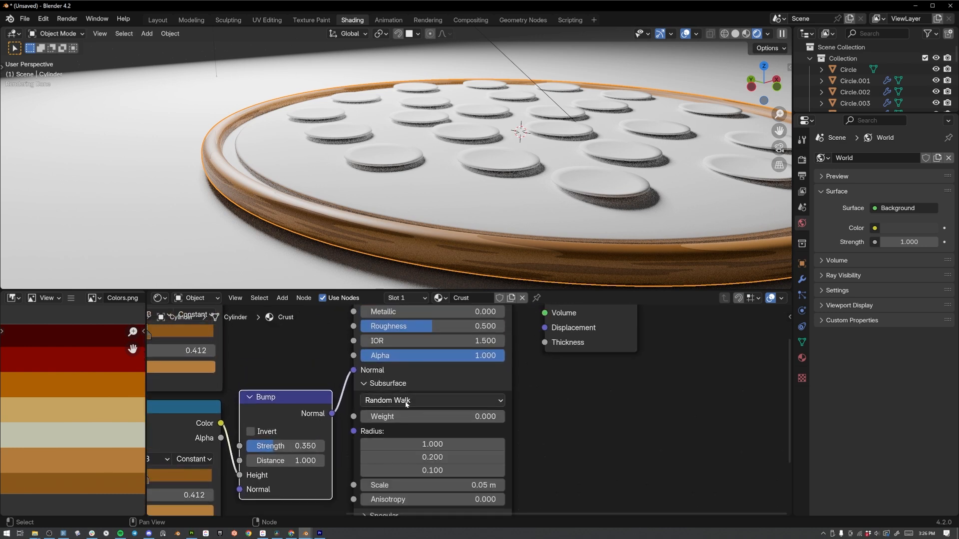
drag(400, 417, 502, 417)
middle_drag(544, 454, 551, 428)
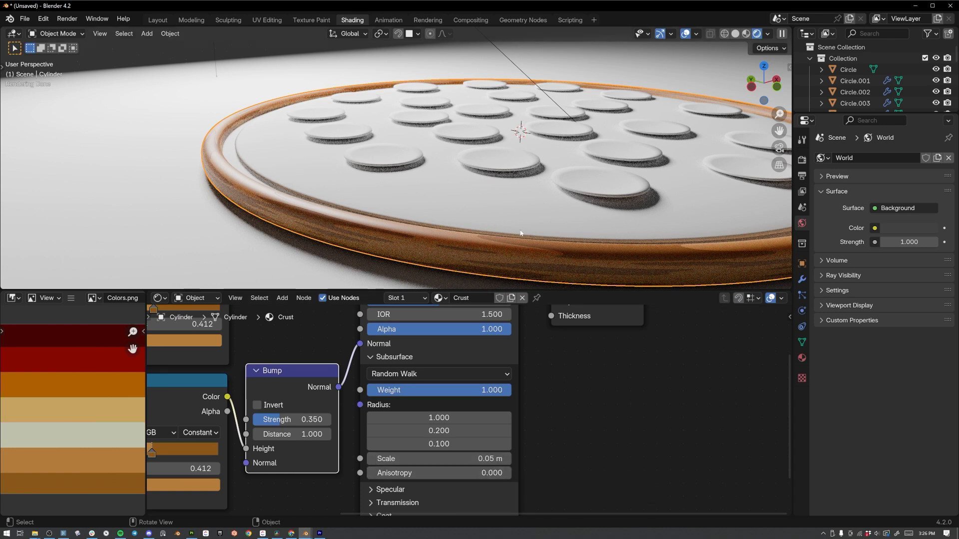
click(491, 459)
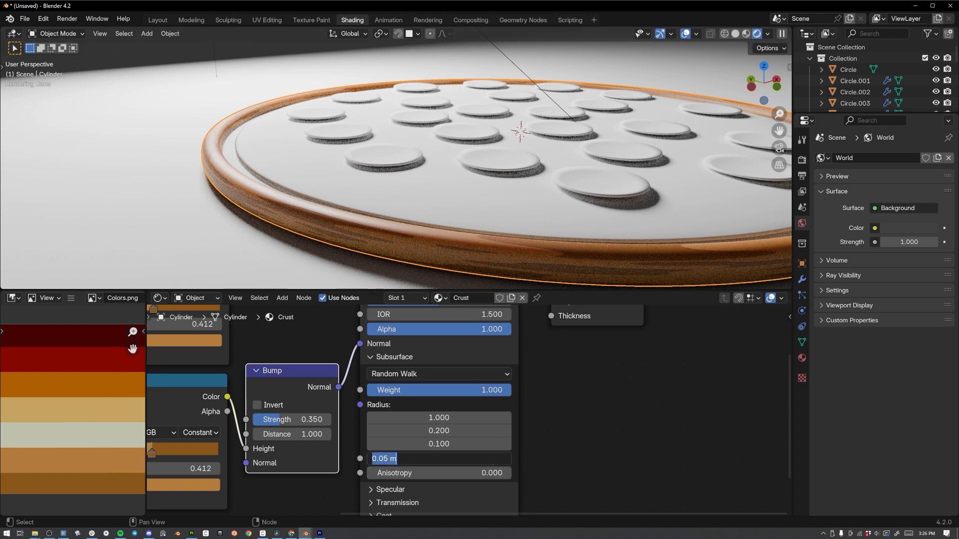
key(Return)
scroll(306, 195, down, 2)
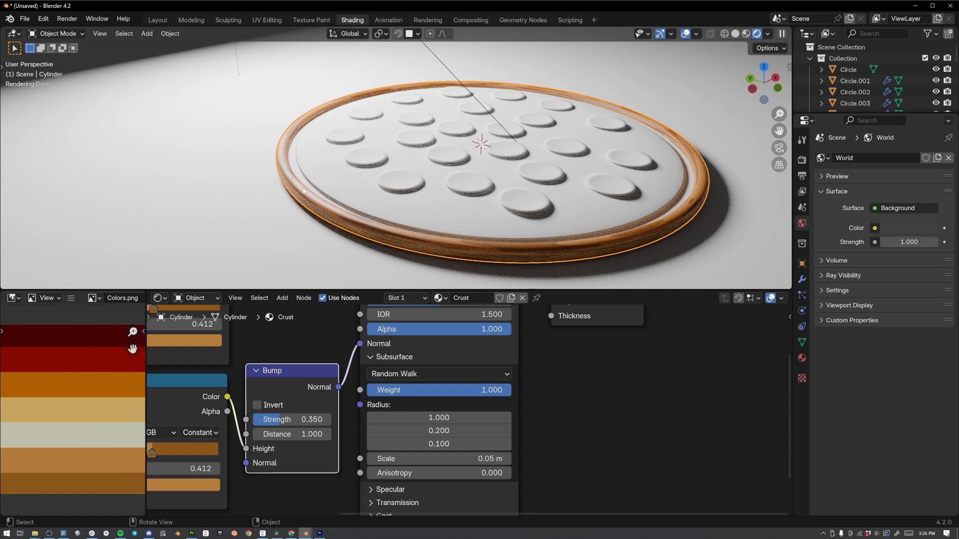
Give the circle object just inside the crust a new material named "Sauce".
click(302, 177)
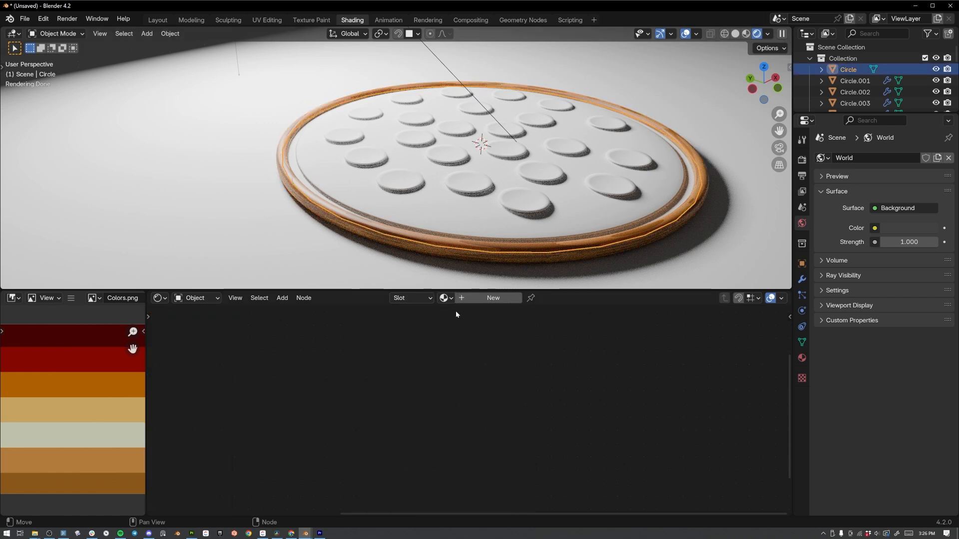
click(471, 299)
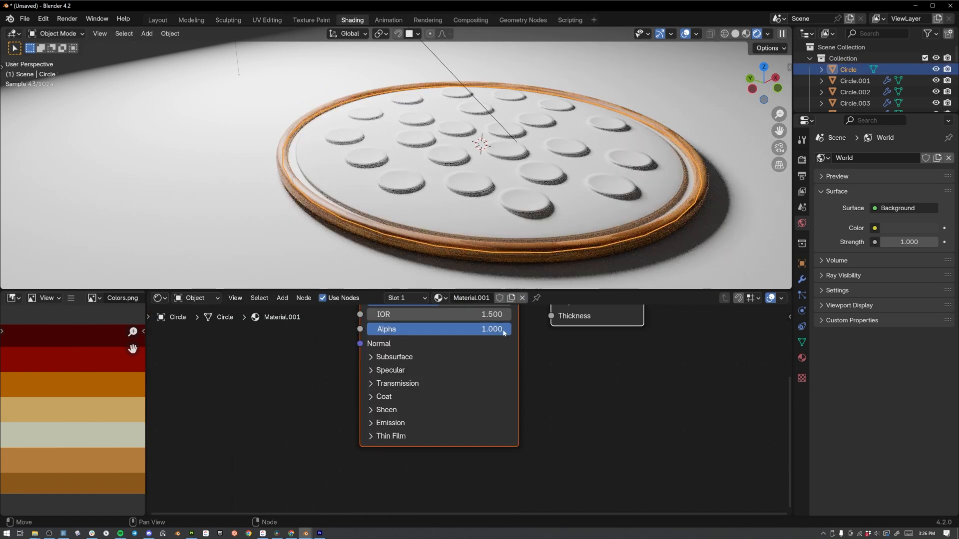
click(468, 299)
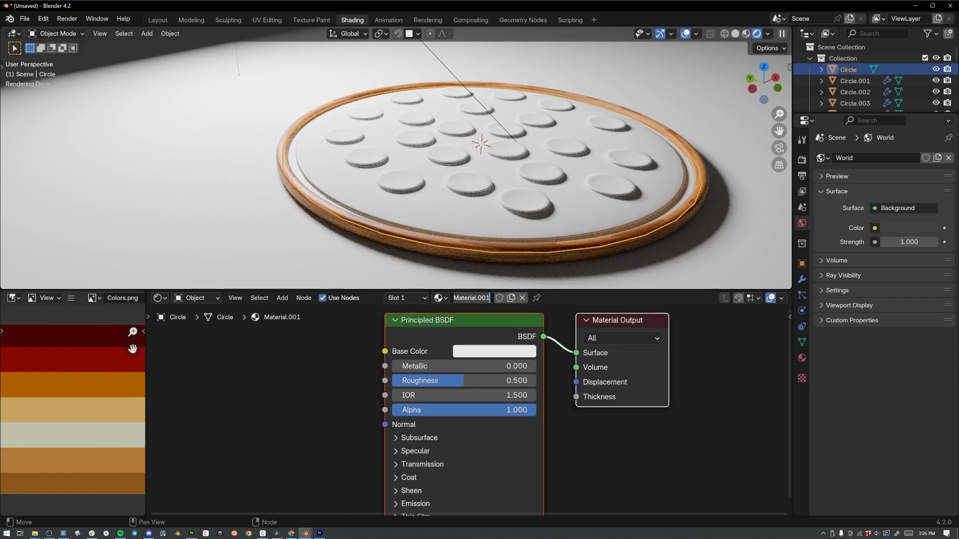
text(Sauce)
key(Return)
Add a Noise Texture node to the Sauce material, ahead of the Principled BSDF.
scroll(281, 379, down, 3)
middle_drag(289, 396, 313, 377)
click(314, 377)
click(283, 298)
mouse_move(301, 371)
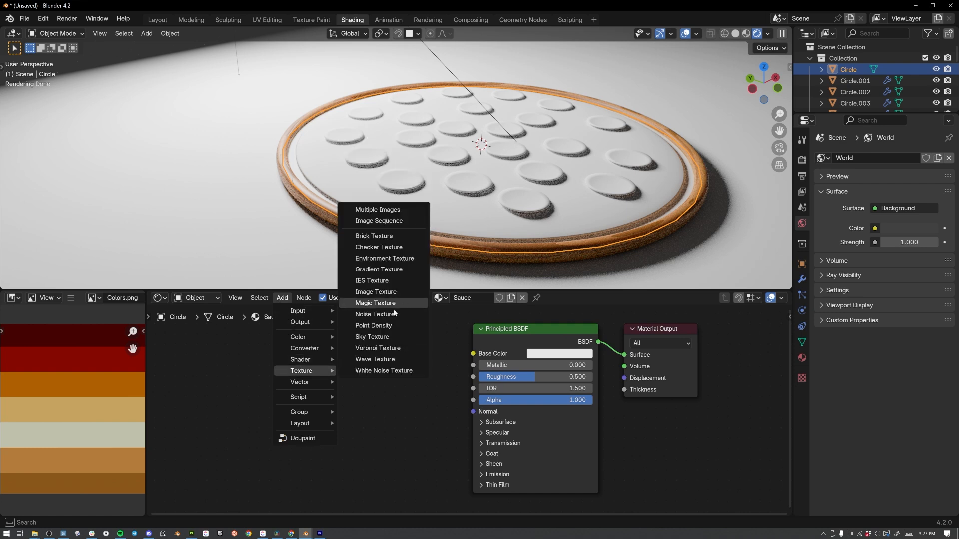
click(395, 313)
click(280, 367)
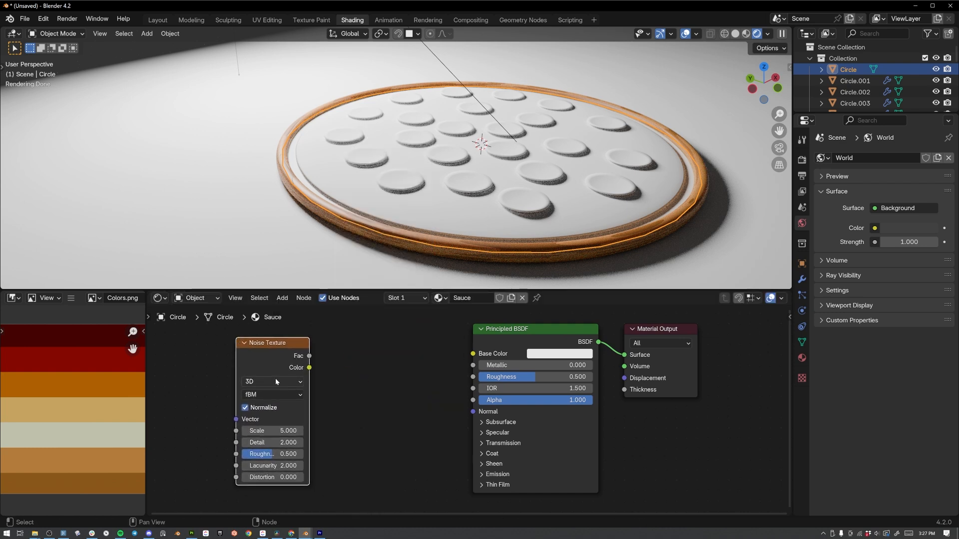
Set the Noise Texture's Scale to 25 and its Distortion to 2.
double_click(272, 431)
text(25)
key(Return)
click(266, 477)
text(2)
key(Return)
Add a Bump node with the Noise Texture's Fac feeding its Height, and connect its output to the Principled BSDF's Normal.
drag(309, 356, 359, 433)
text(bump)
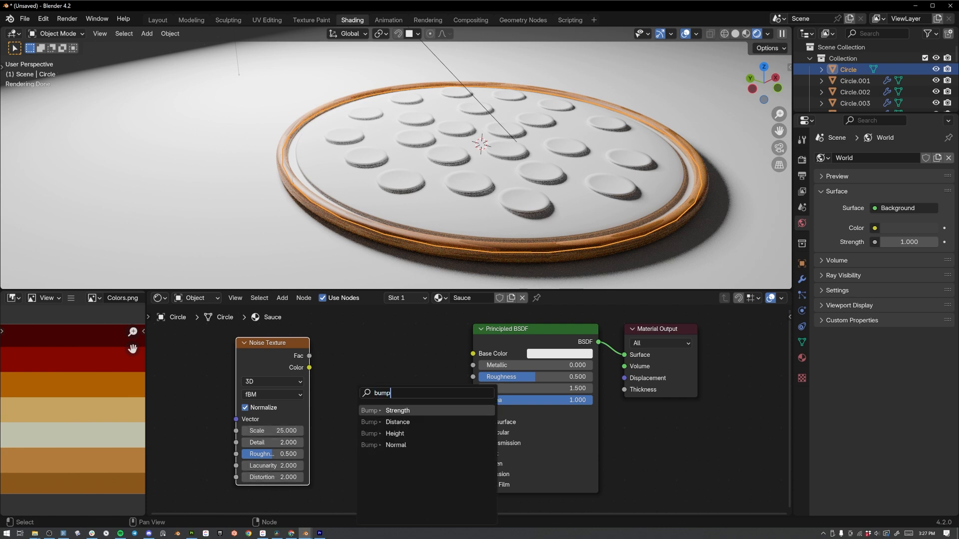
click(359, 434)
click(345, 411)
drag(410, 422, 473, 411)
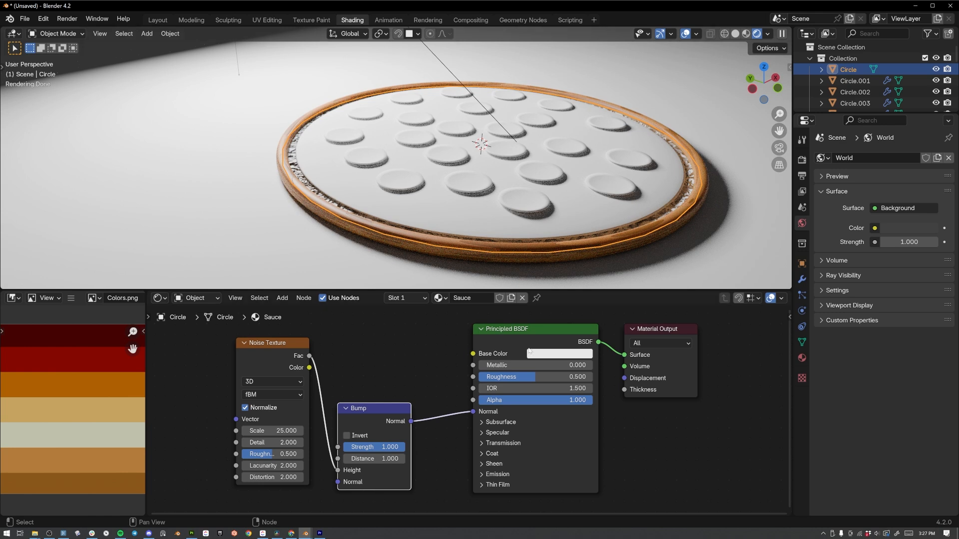
Set the Sauce material's Base Color by sampling the darkest red swatch in the Colors.png palette.
click(546, 353)
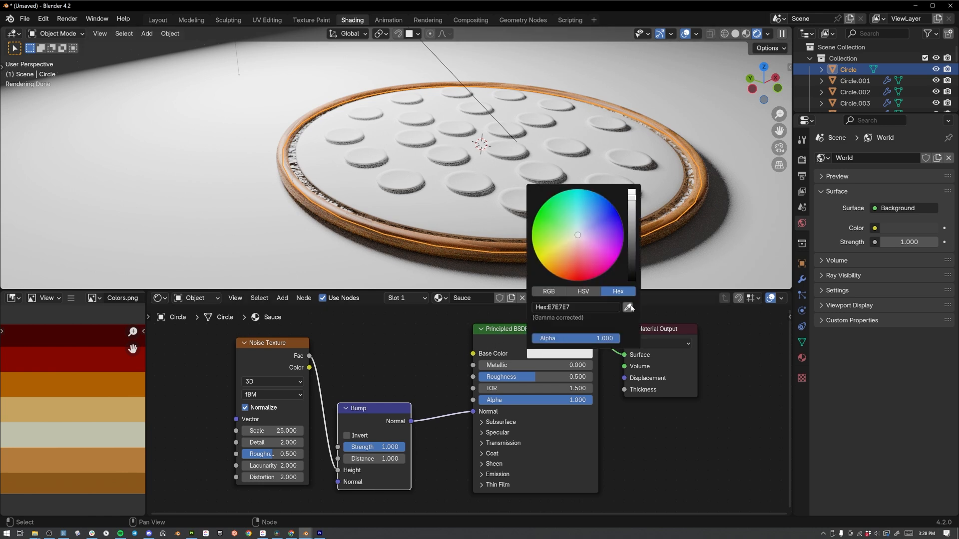
click(629, 306)
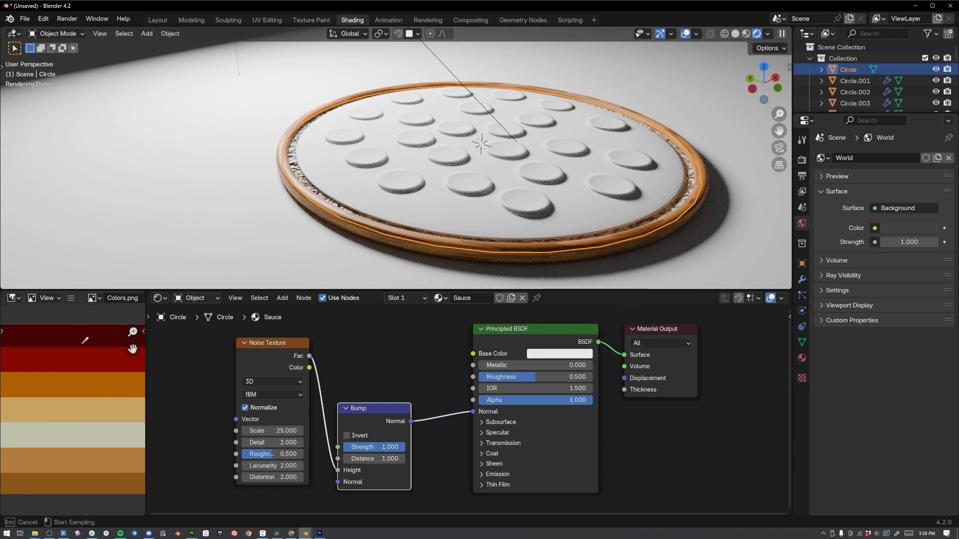
click(70, 335)
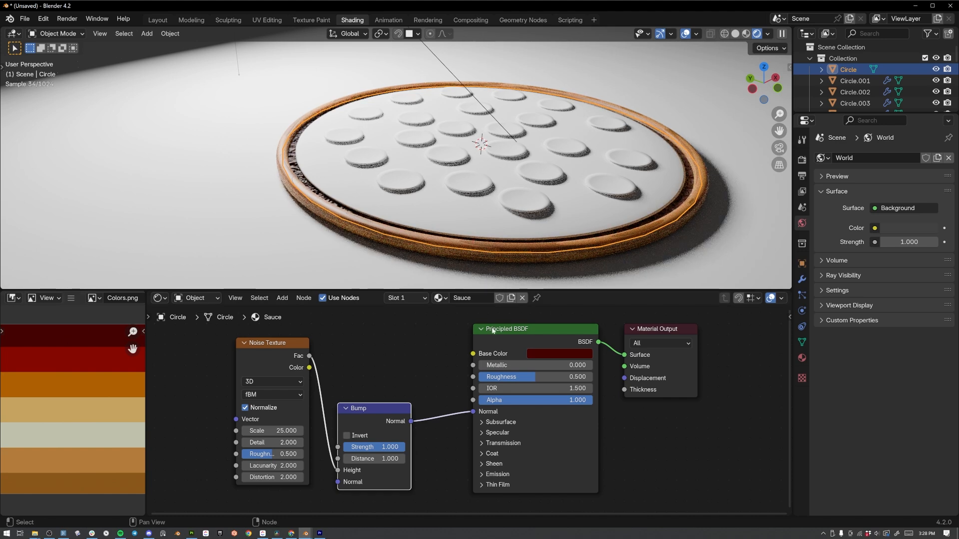
click(541, 352)
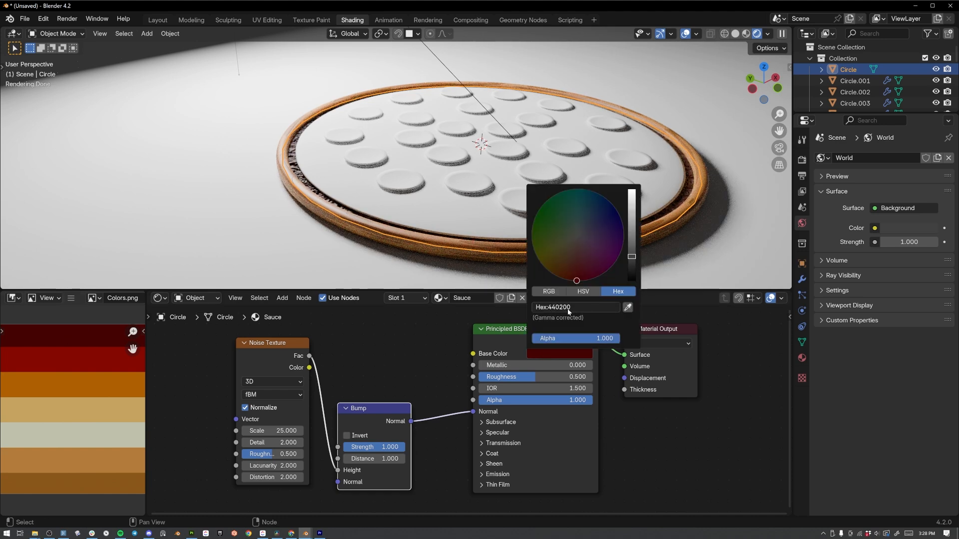
middle_drag(332, 219, 300, 172)
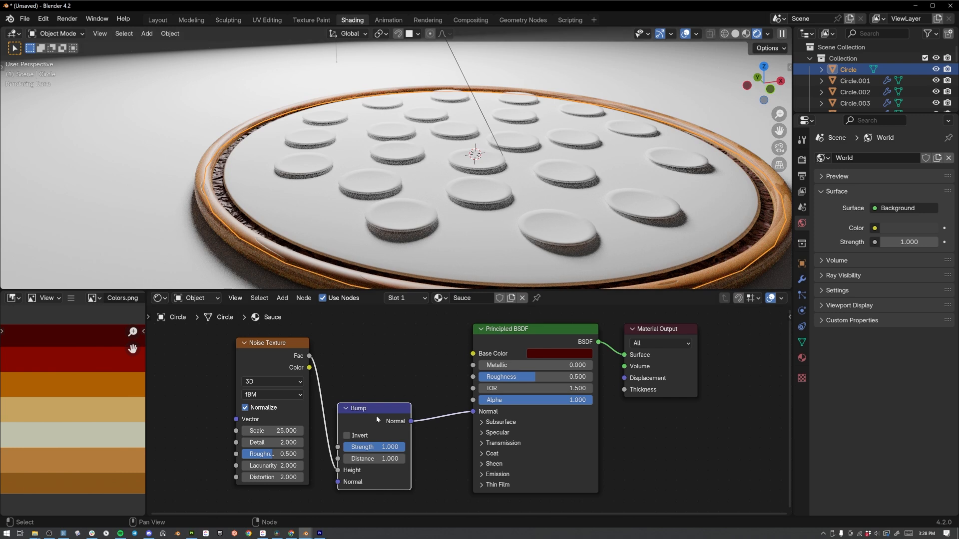
Set the Bump node's Strength to 0.1 and the Principled BSDF's Roughness to 0.2.
click(383, 448)
text(0.1)
key(Return)
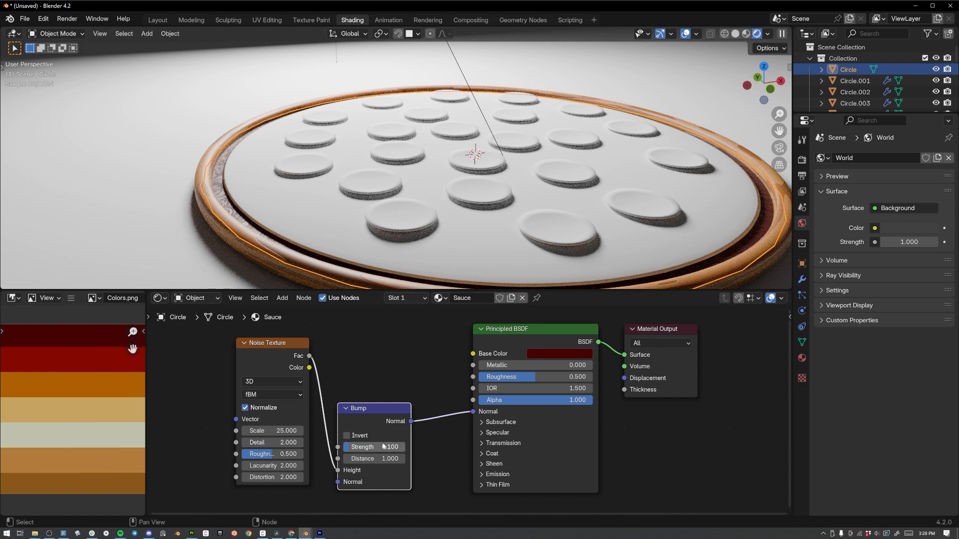
click(550, 375)
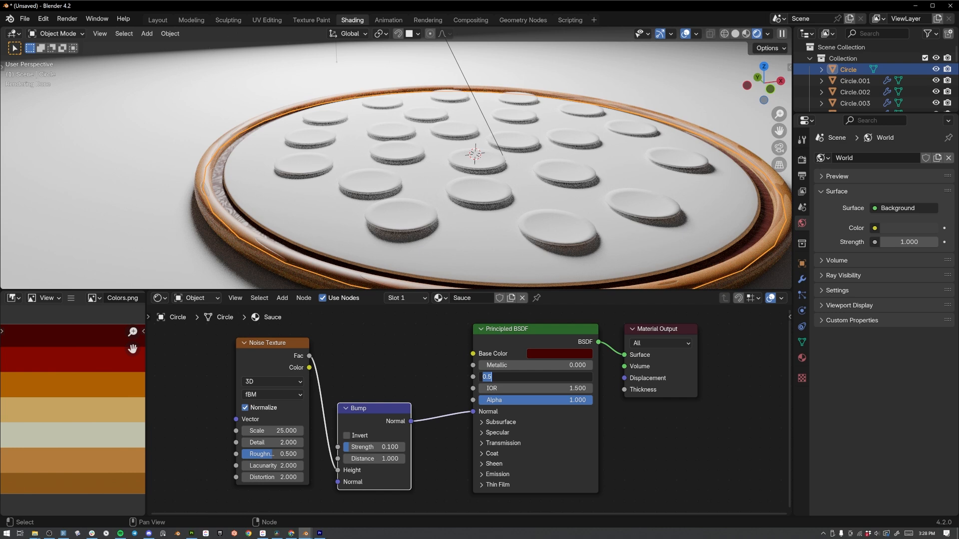
text(0.2)
key(Return)
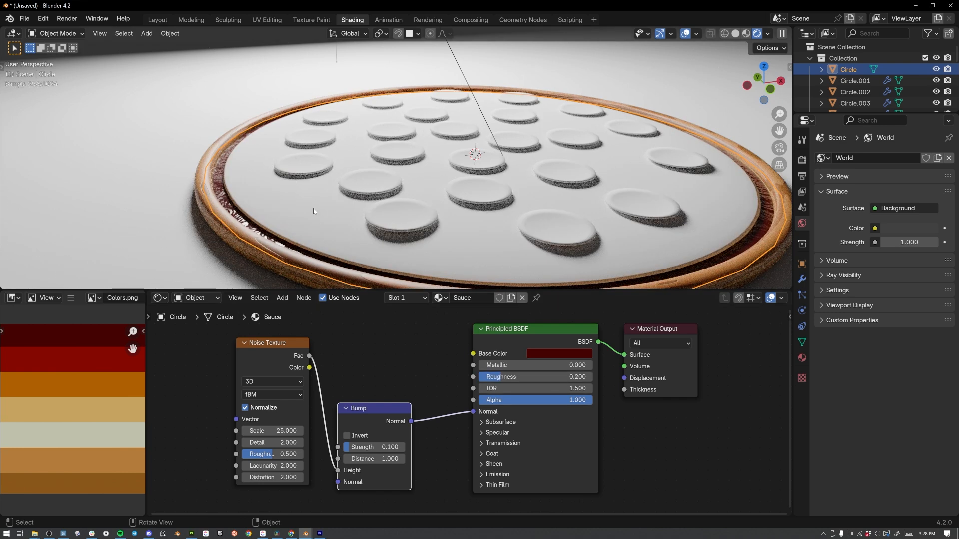
Give the pepperoni disc Circle.004 a new material named "Pepperoni".
scroll(385, 228, down, 3)
scroll(368, 208, up, 2)
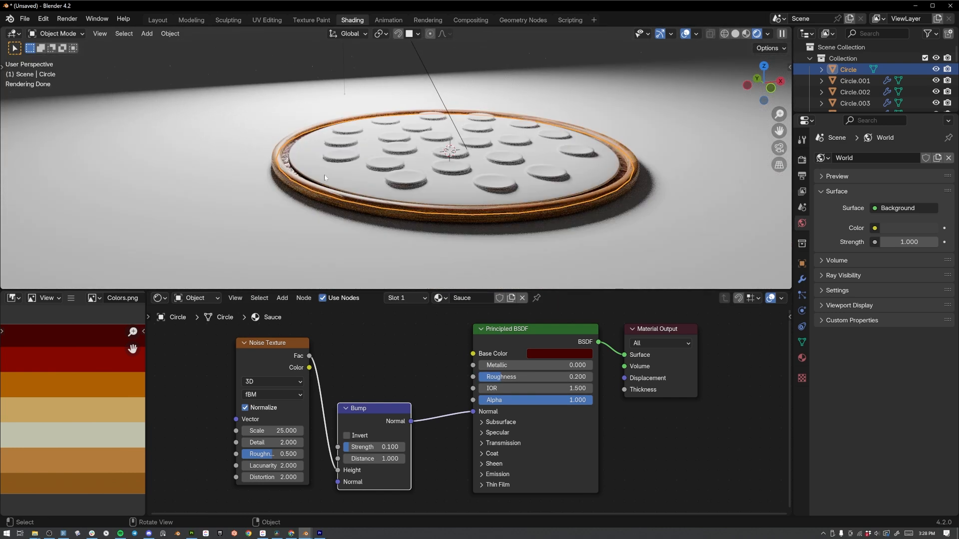
click(334, 172)
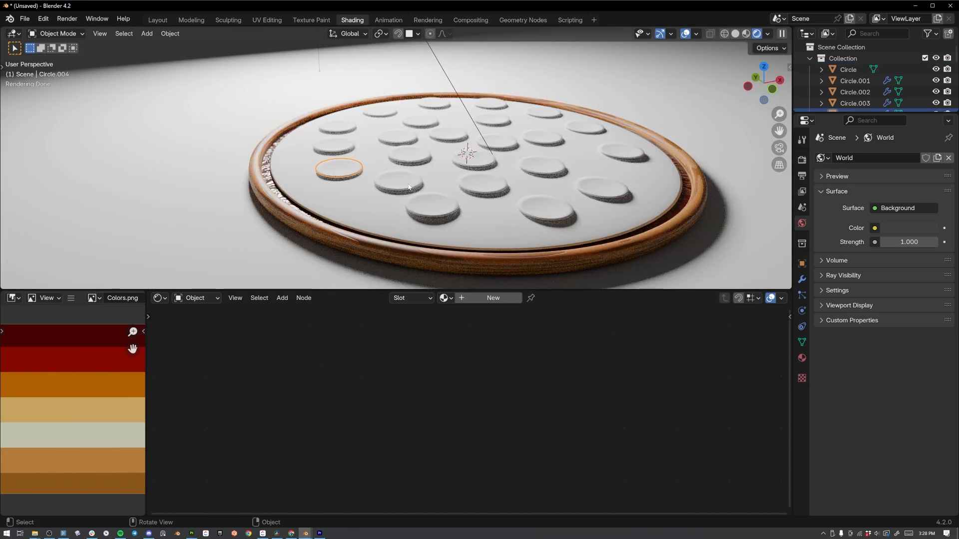
click(493, 297)
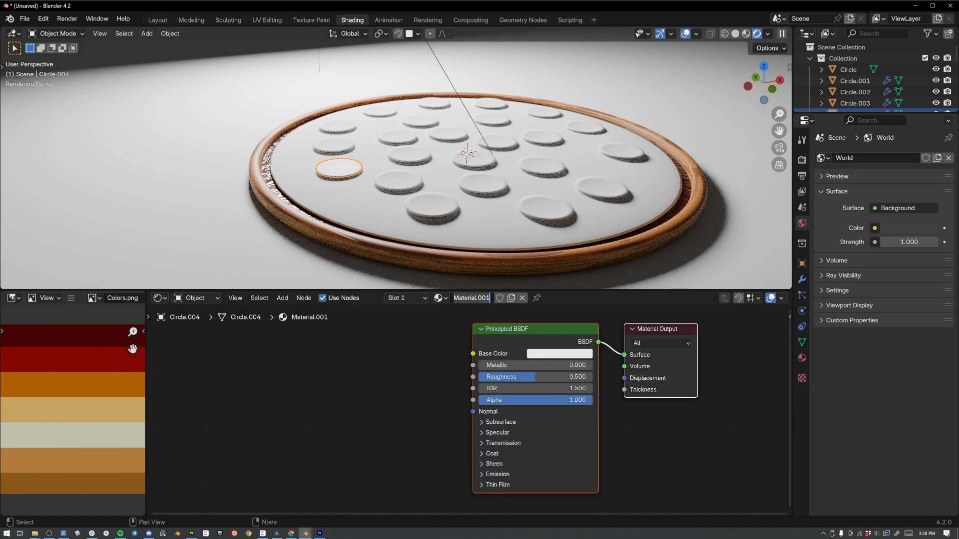
text(Pepperoni)
key(Return)
Set the Pepperoni material's Base Color by sampling the brighter red swatch in the Colors.png palette.
click(536, 352)
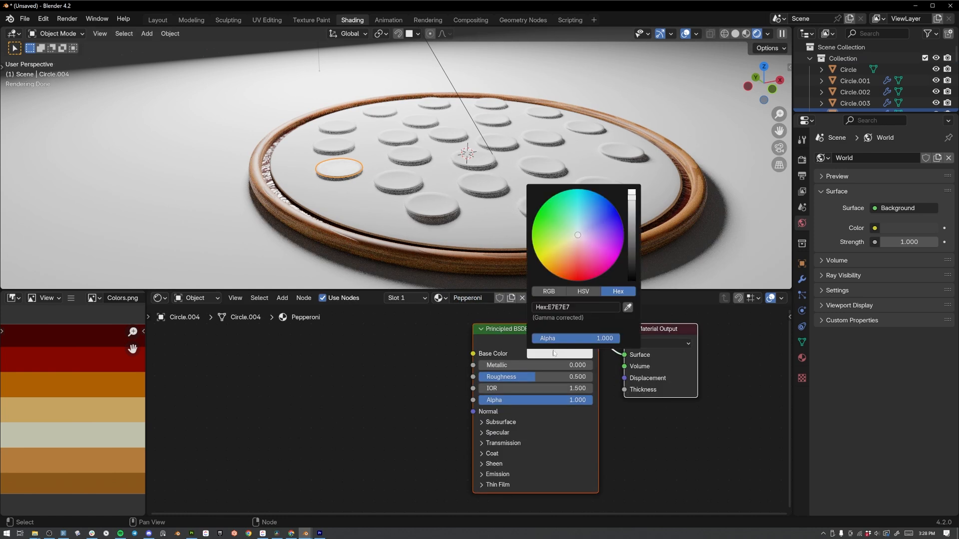
click(619, 307)
click(54, 363)
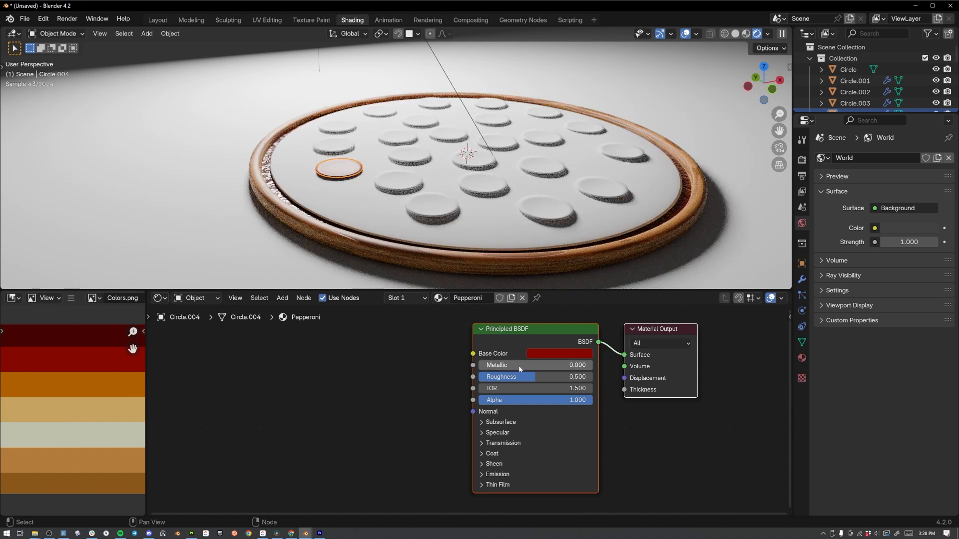
Set the Subsurface Weight of the Pepperoni material's Principled BSDF to 1.0.
click(486, 423)
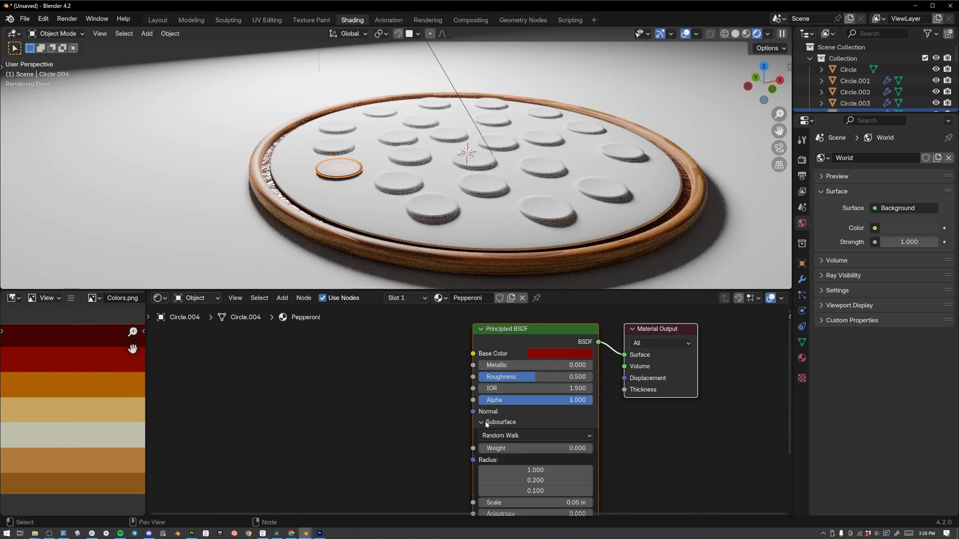
drag(506, 448, 597, 449)
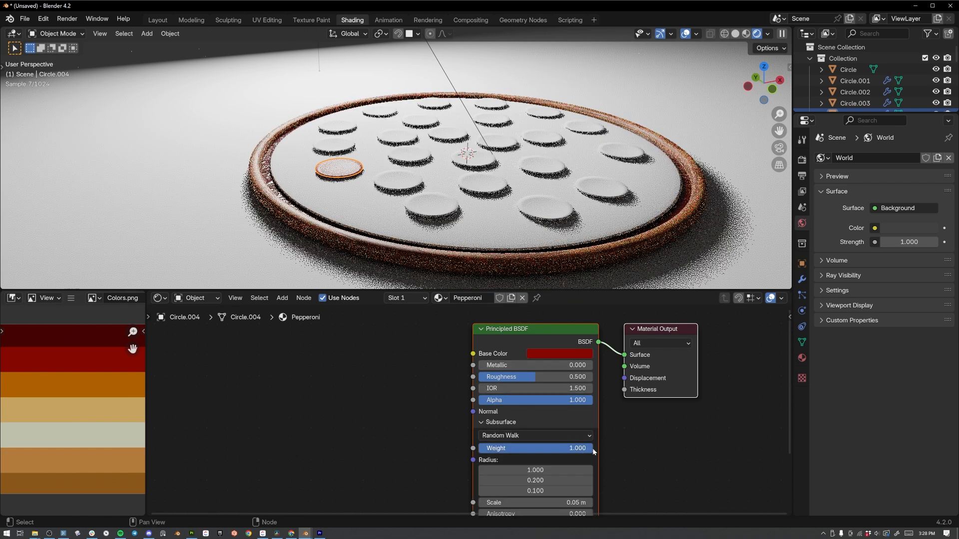
middle_drag(627, 481, 620, 436)
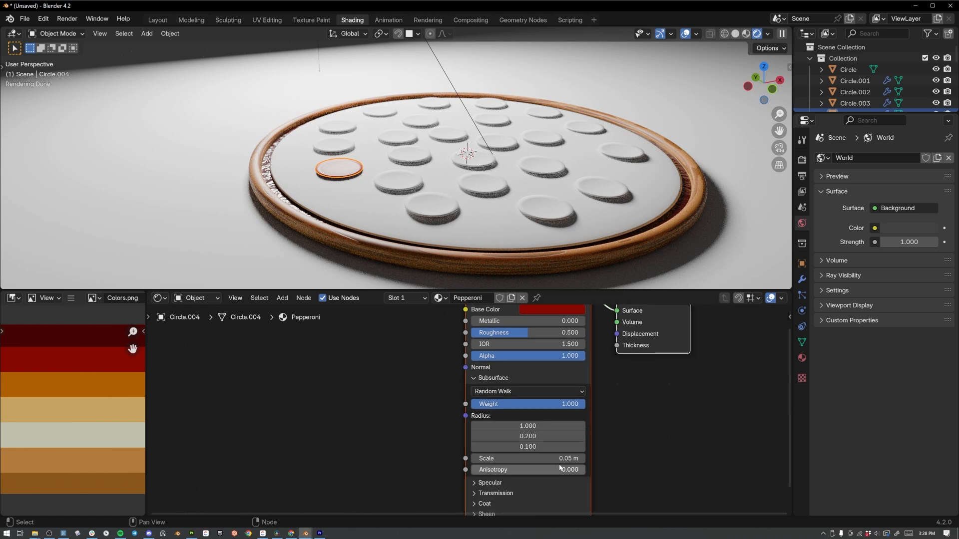
Try a Subsurface Scale of 0.2 m on the Pepperoni material.
click(519, 458)
text(0.2)
key(Return)
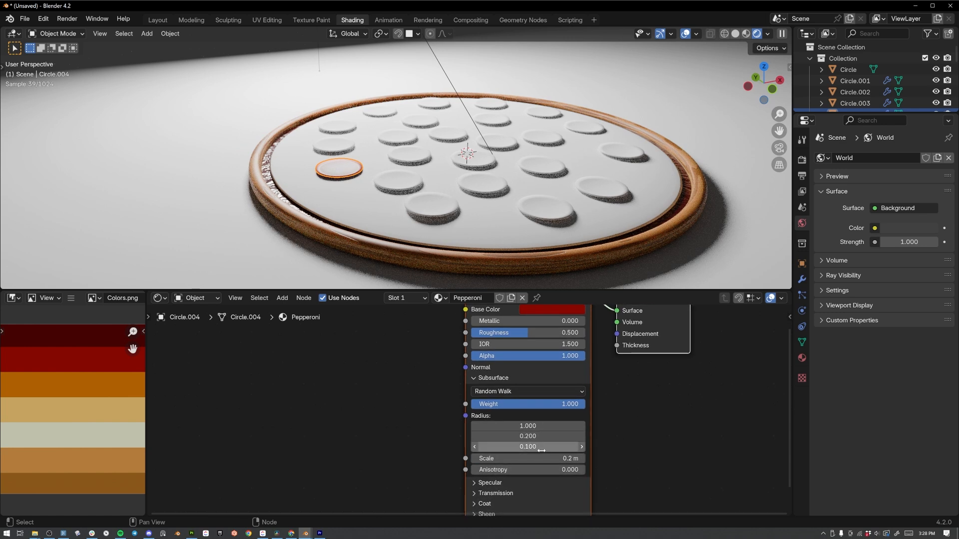
Set the Pepperoni material's Subsurface Scale to 0.1 m.
click(560, 459)
text(.1)
key(Return)
Add a Noise Texture node to the Pepperoni material, ahead of the Principled BSDF, and set its Scale to 3.
scroll(340, 404, down, 3)
middle_drag(340, 405, 408, 414)
click(300, 370)
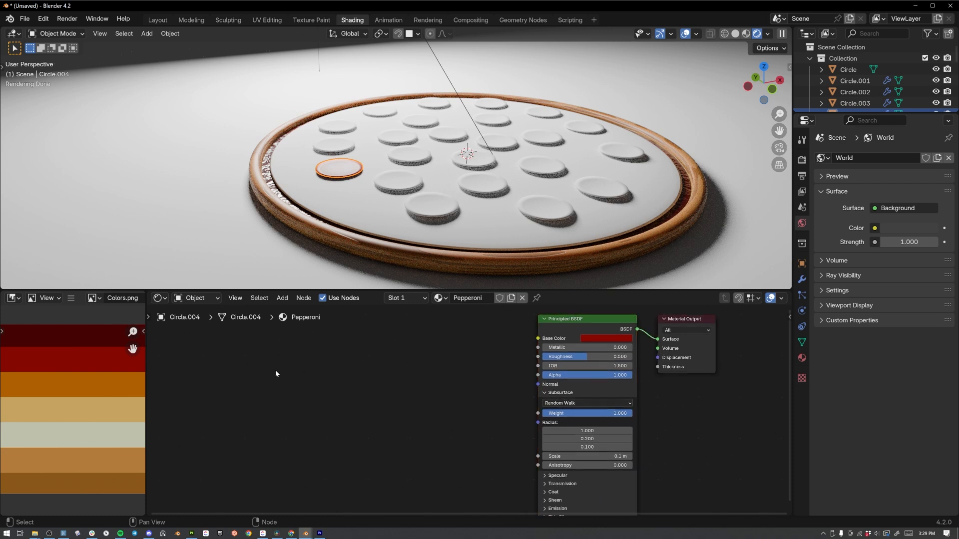
click(281, 297)
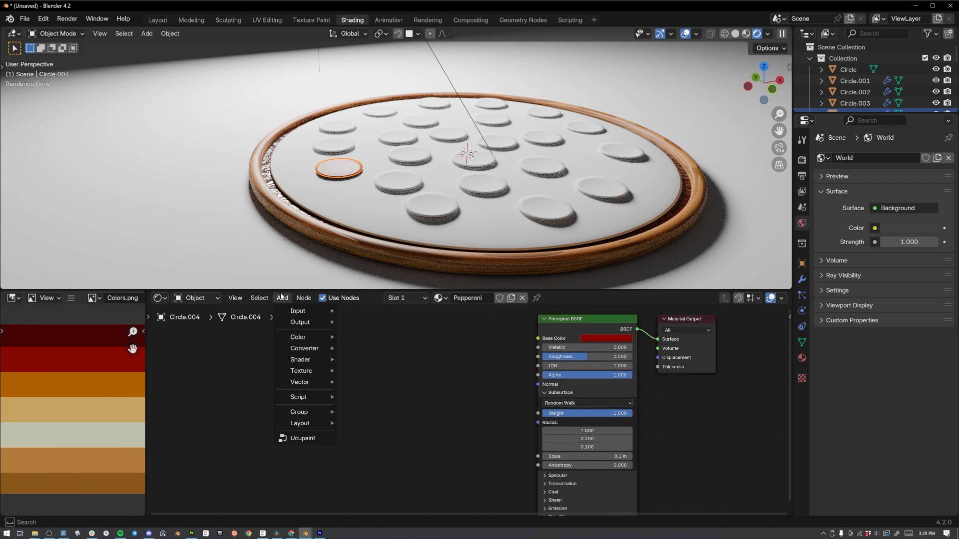
mouse_move(307, 370)
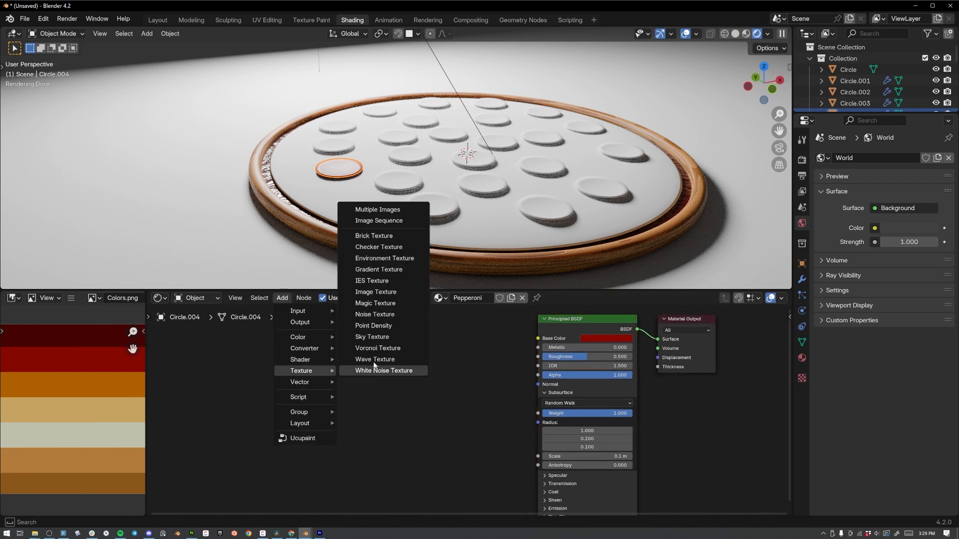
click(375, 315)
click(282, 375)
middle_drag(417, 436, 395, 411)
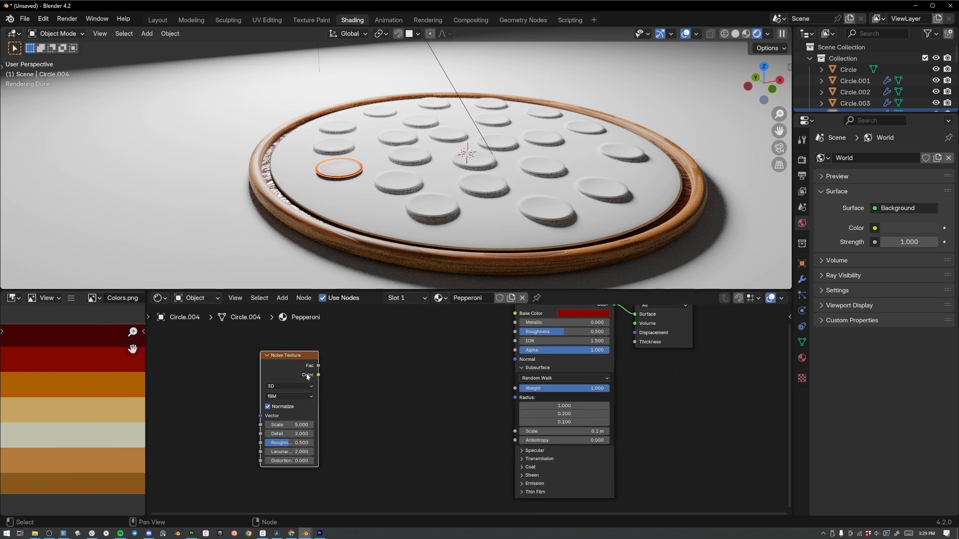
click(290, 424)
text(3)
key(Return)
Add a Color Ramp node driven by the Noise Texture and connect its Color output to the Principled BSDF's Base Color.
drag(320, 375, 349, 426)
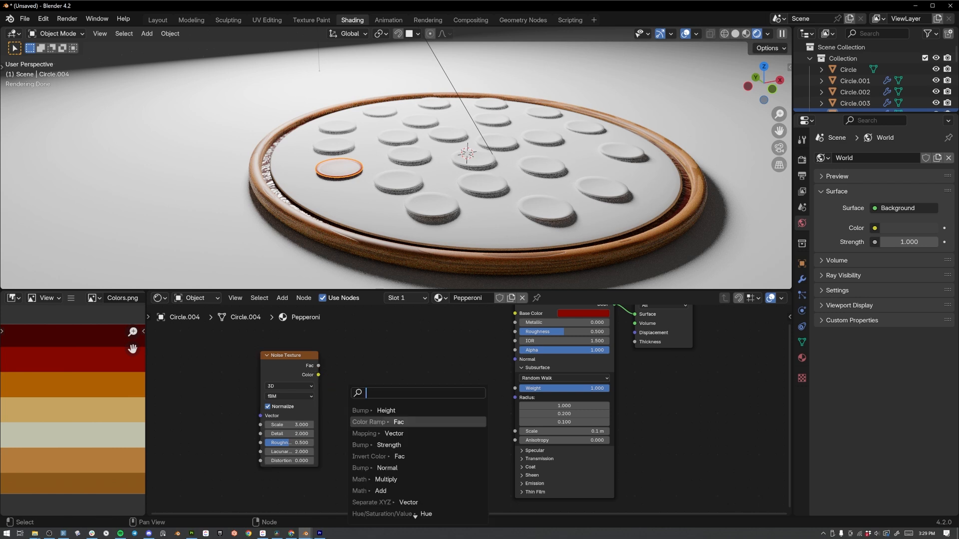
text(color ramp)
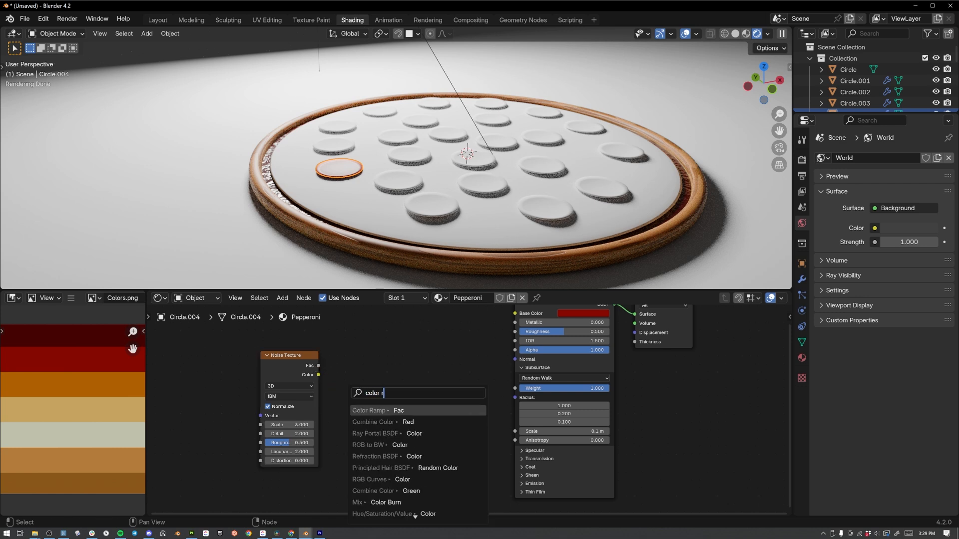
key(Return)
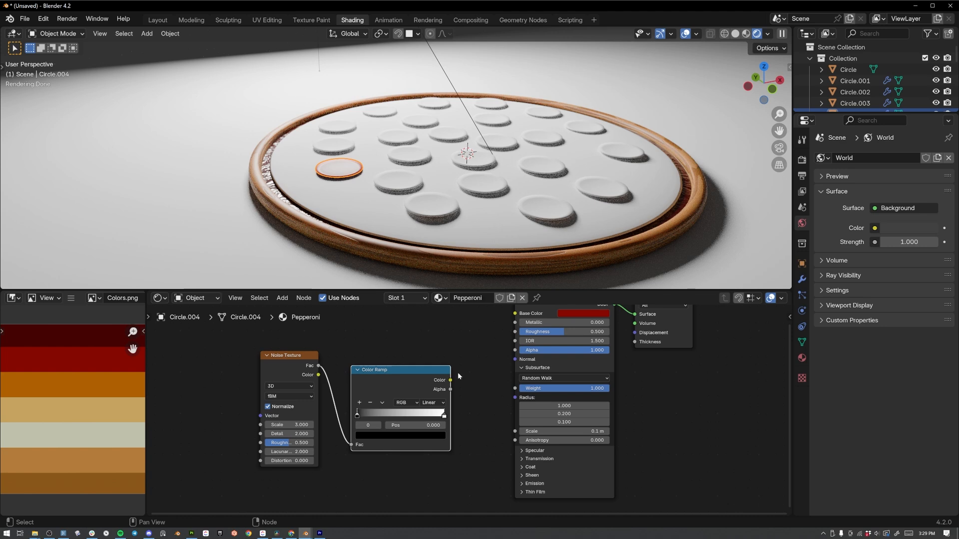
middle_drag(422, 407, 365, 422)
drag(393, 395, 457, 330)
Move the Color Ramp's black stop to about 0.39 and its white stop to about 0.61, and set the interpolation to Constant.
scroll(290, 187, up, 3)
shift+middle_drag(280, 186, 388, 186)
scroll(388, 187, up, 5)
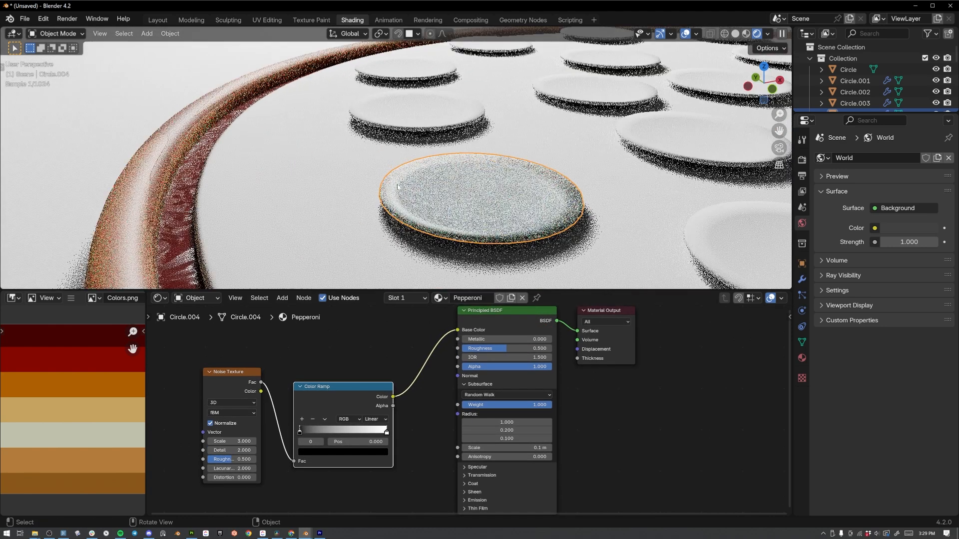
shift+middle_drag(470, 195, 359, 197)
scroll(399, 210, up, 3)
scroll(451, 220, down, 1)
shift+middle_drag(451, 219, 443, 216)
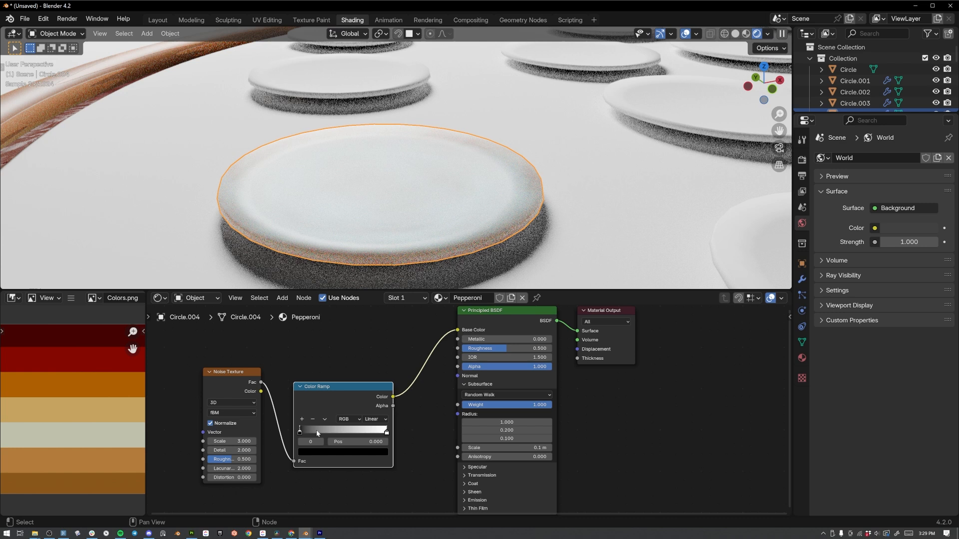
drag(300, 434, 353, 433)
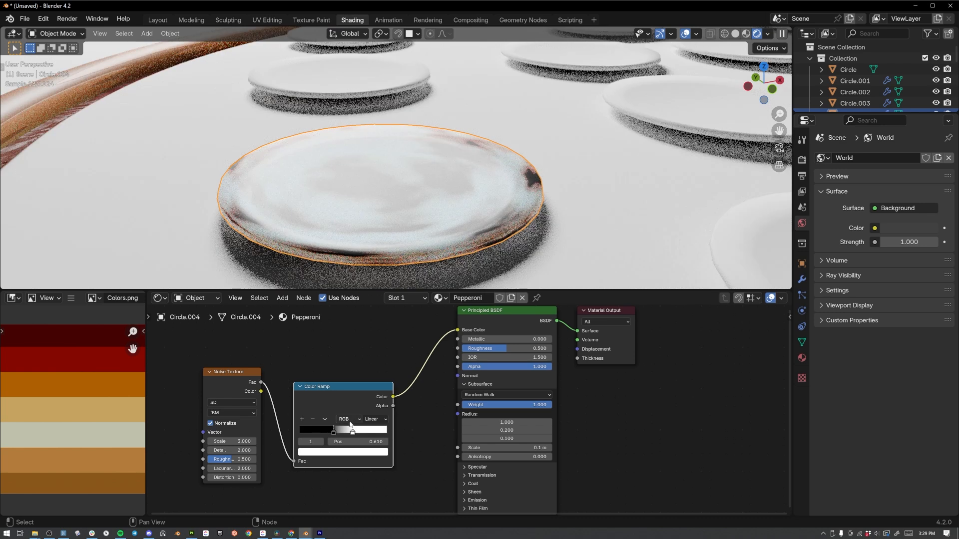
click(374, 419)
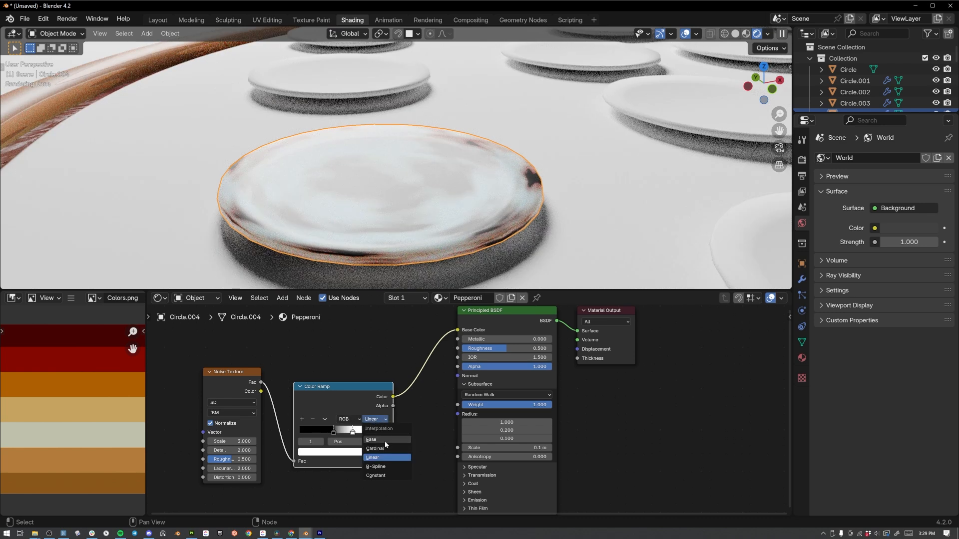
click(376, 475)
Lighten the Color Ramp's black stop to a very dark grey and darken its white stop to mid grey 737373.
click(334, 433)
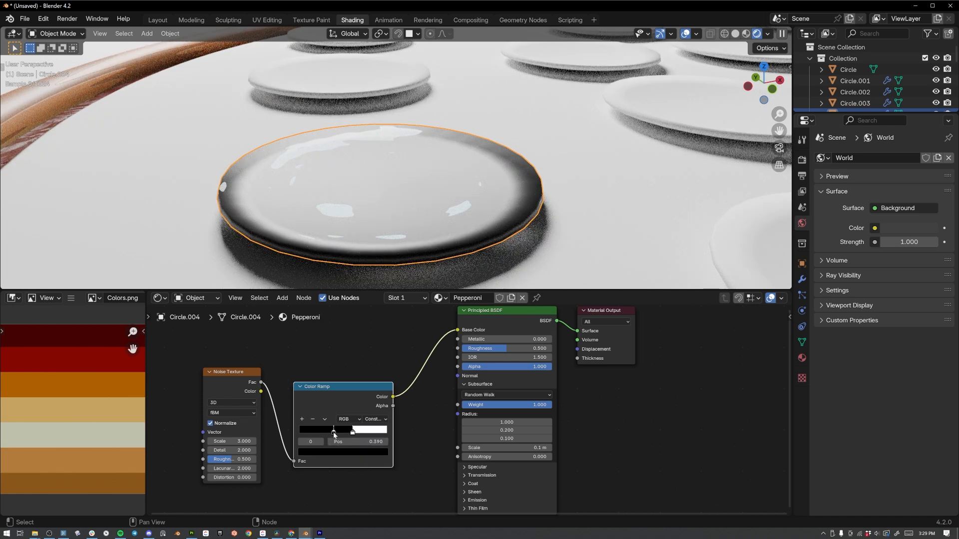
click(341, 452)
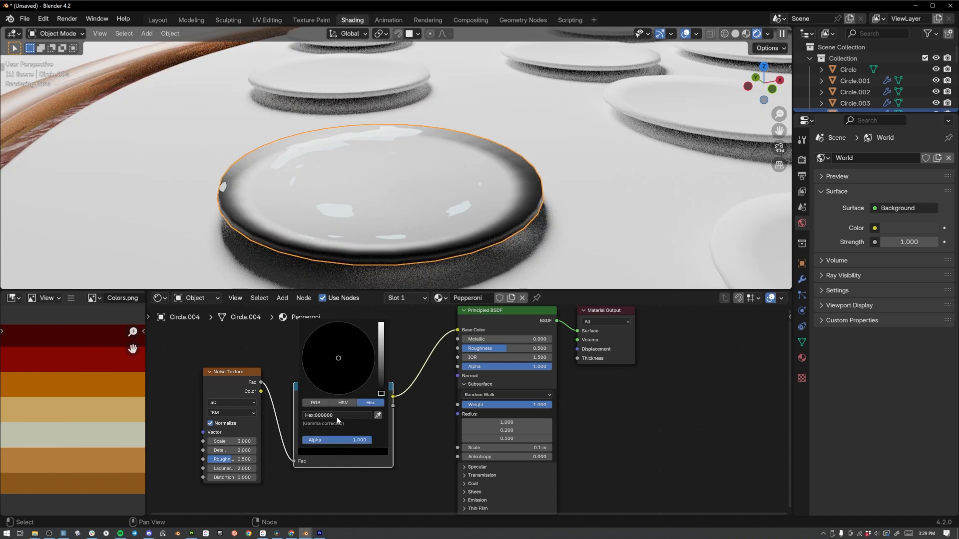
drag(378, 398, 381, 384)
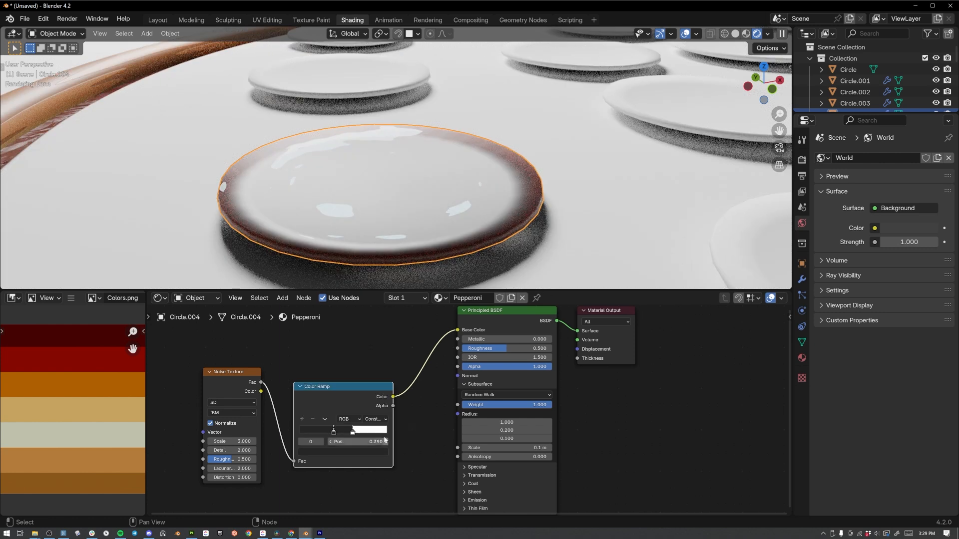
click(353, 432)
click(370, 452)
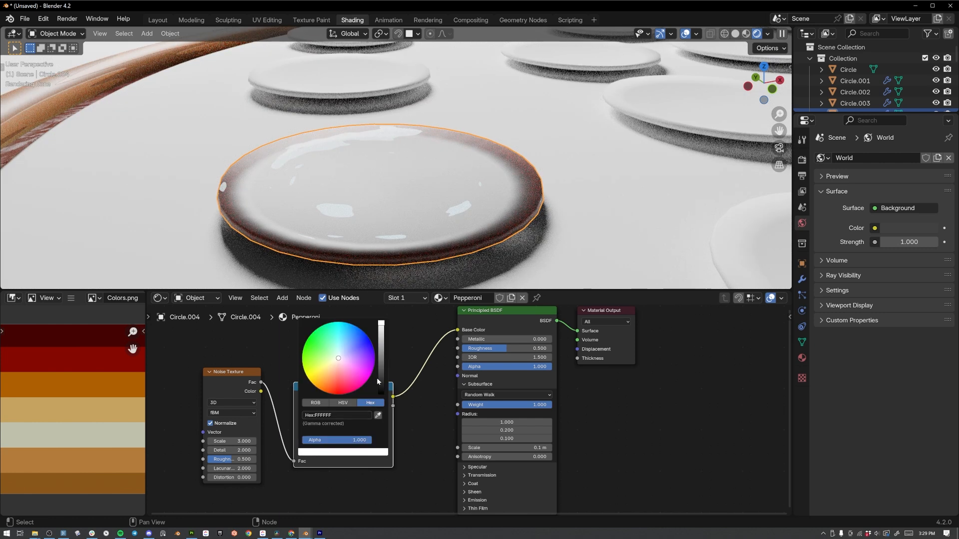
drag(381, 330, 381, 362)
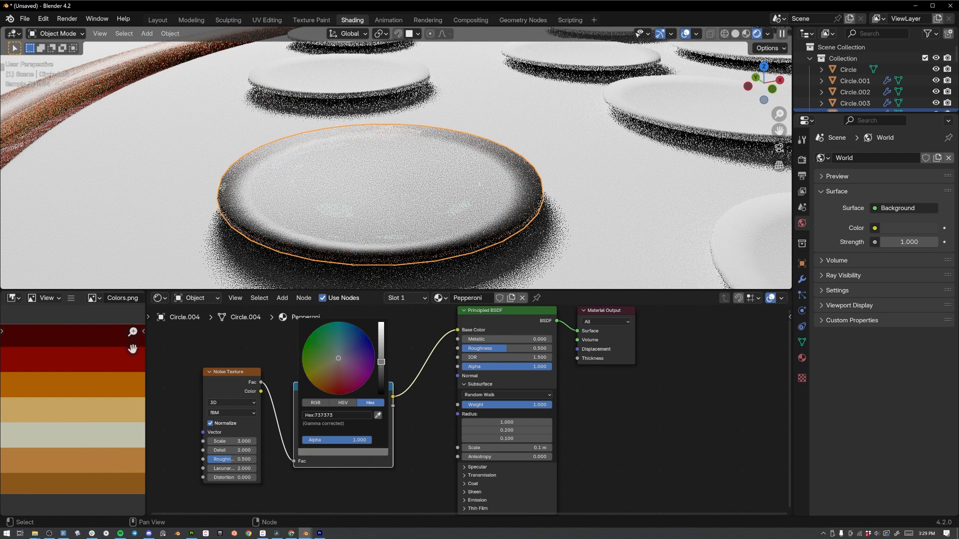
Brighten the Color Ramp's light stop to a light grey and set the dark stop's colour value to 0.15.
click(343, 406)
drag(382, 362, 381, 345)
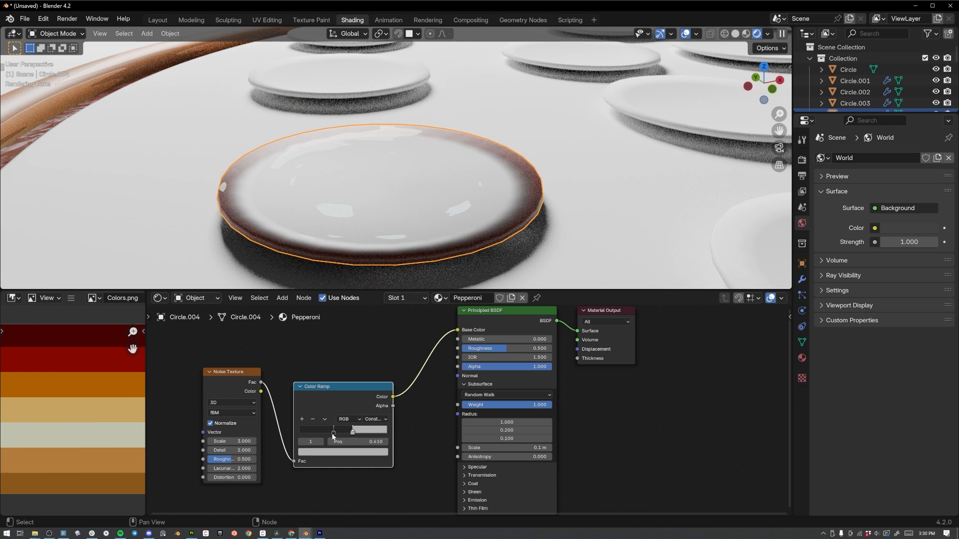
click(334, 432)
click(338, 452)
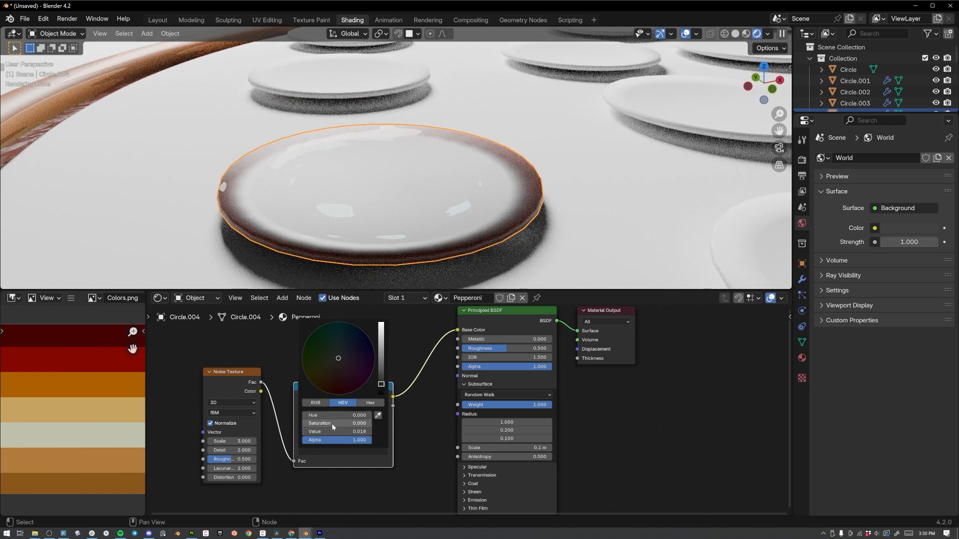
click(338, 433)
key(BackSpace)
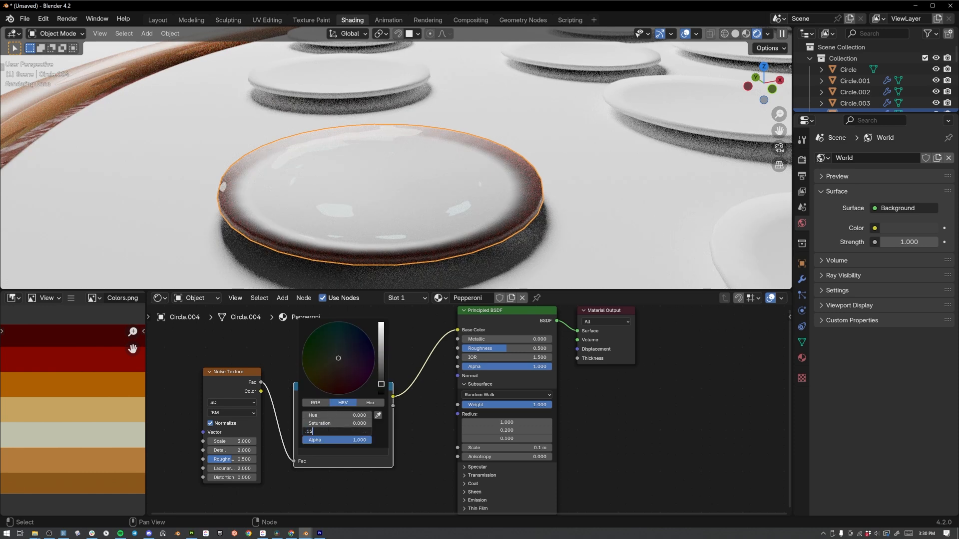
text(.15)
key(Return)
Reroute the Color Ramp's Color output from Base Color to the Principled BSDF's Roughness input.
middle_drag(409, 407, 392, 403)
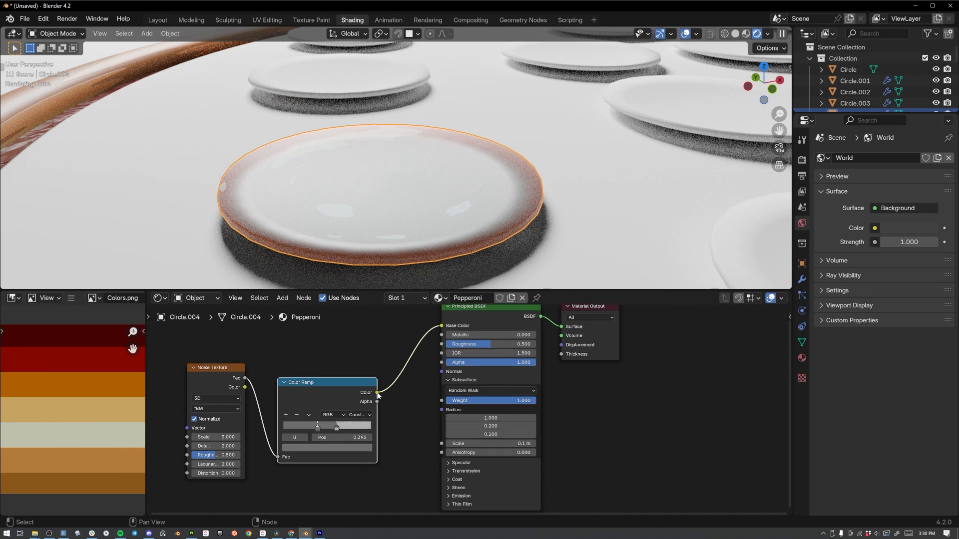
drag(376, 392, 436, 325)
mouse_move(409, 209)
middle_down()
mouse_move(490, 218)
mouse_move(425, 210)
middle_up()
scroll(490, 218, down, 2)
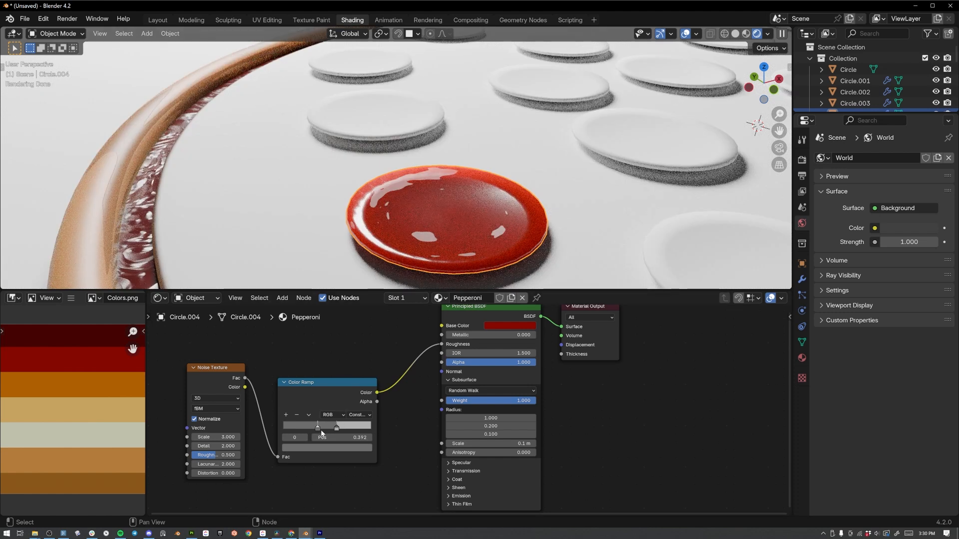
Bring the Color Ramp's two stops close together, with the dark stop at about 0.442, and check the pepperoni's gloss from farther away.
mouse_move(318, 429)
mouse_down()
mouse_move(334, 426)
mouse_move(319, 425)
mouse_up()
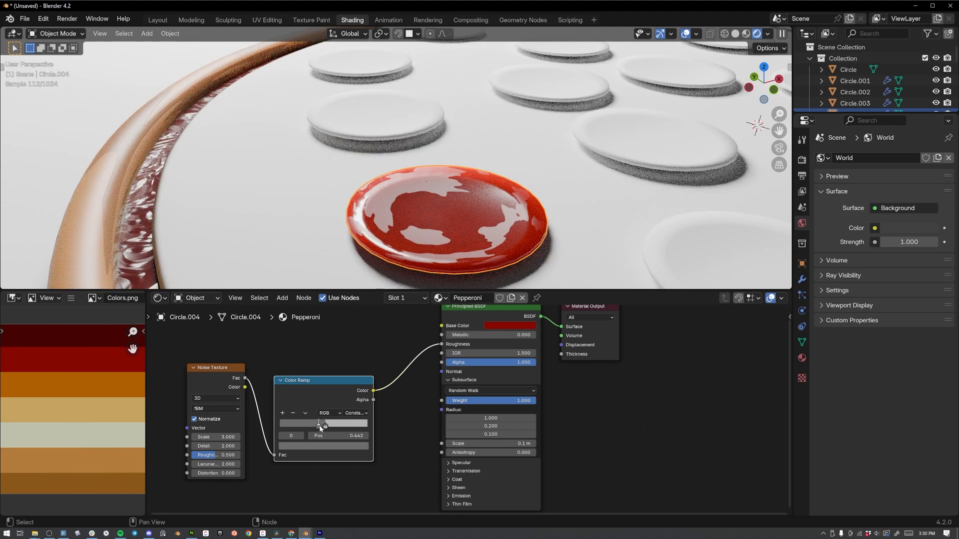
scroll(487, 223, down, 8)
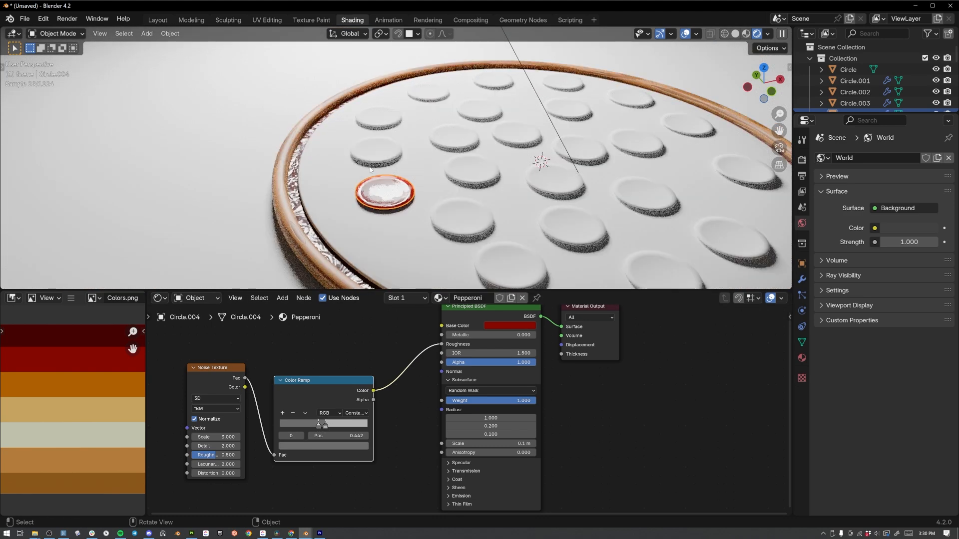
scroll(500, 218, down, 3)
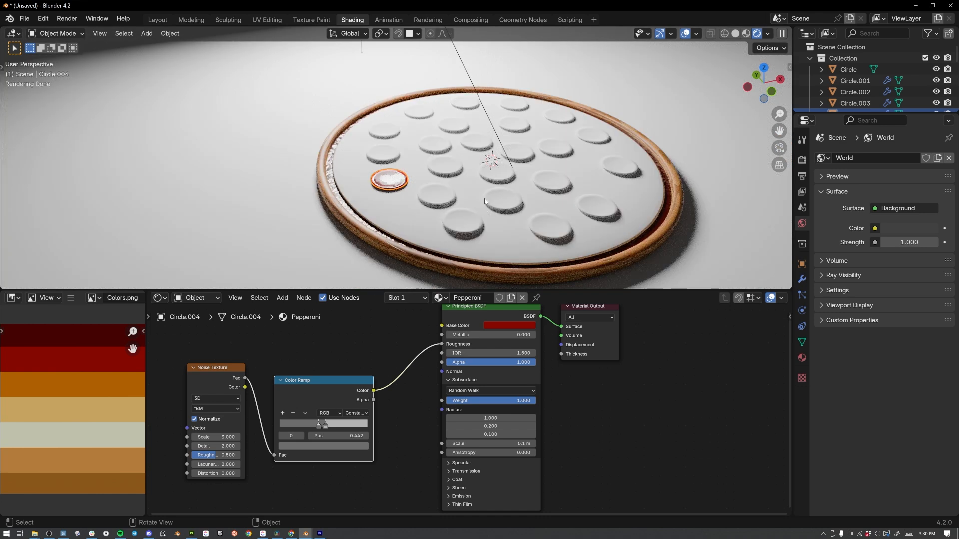
Link the Pepperoni material from Circle.004 to all the other pepperoni slices, Circle.002 through Circle.024.
drag(848, 111, 849, 472)
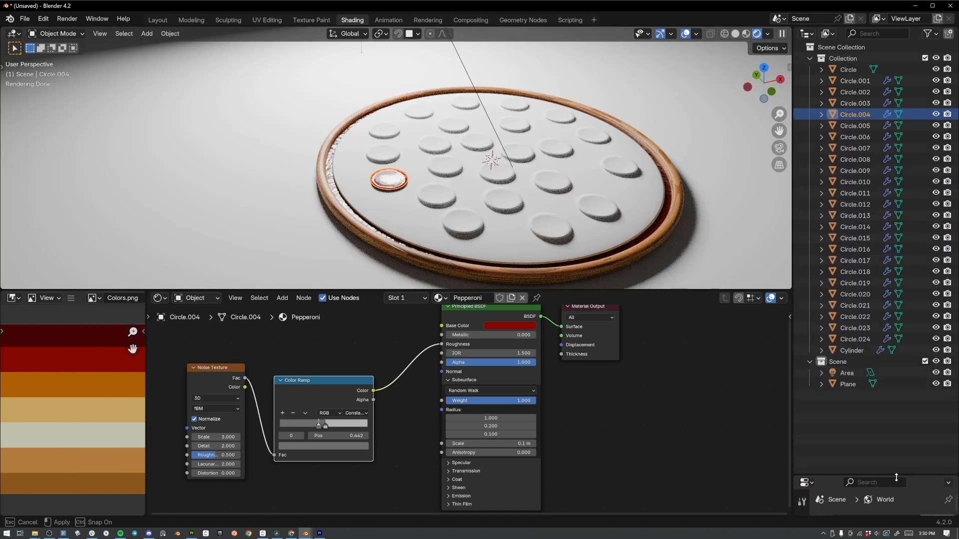
click(850, 341)
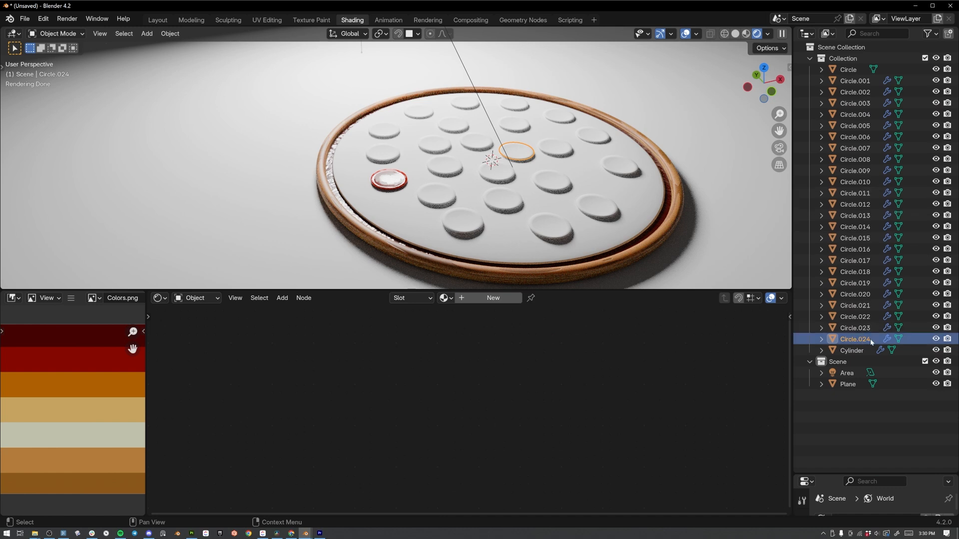
shift+click(855, 92)
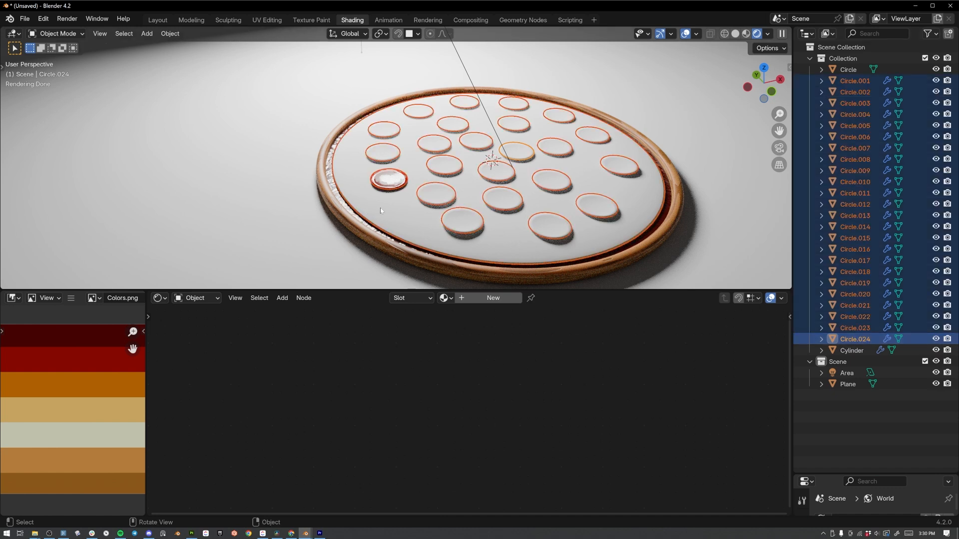
click(849, 92)
shift+click(863, 339)
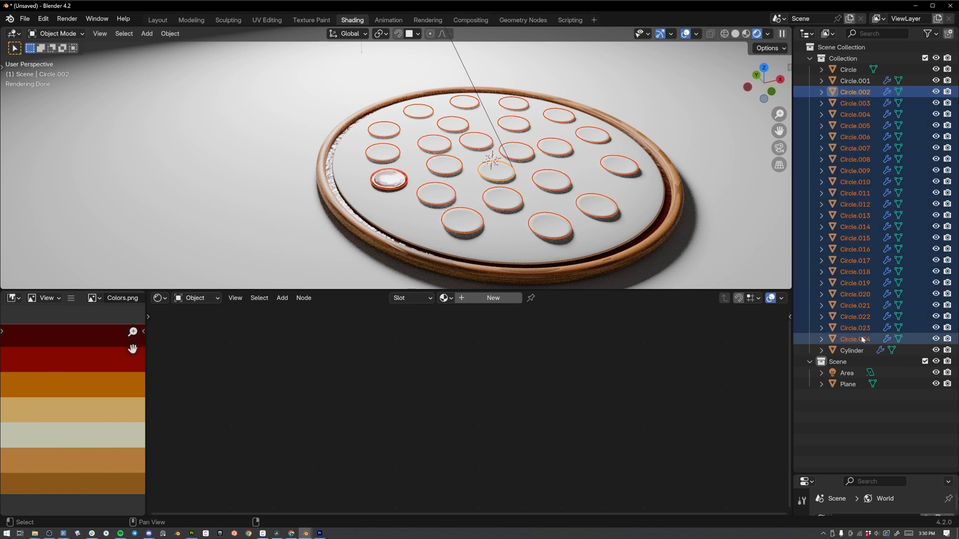
scroll(503, 184, up, 2)
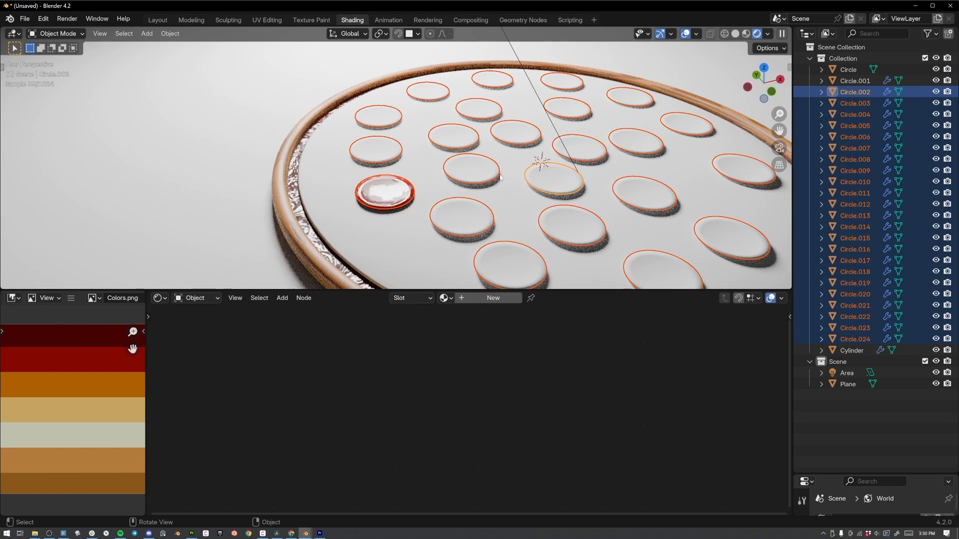
shift+click(401, 198)
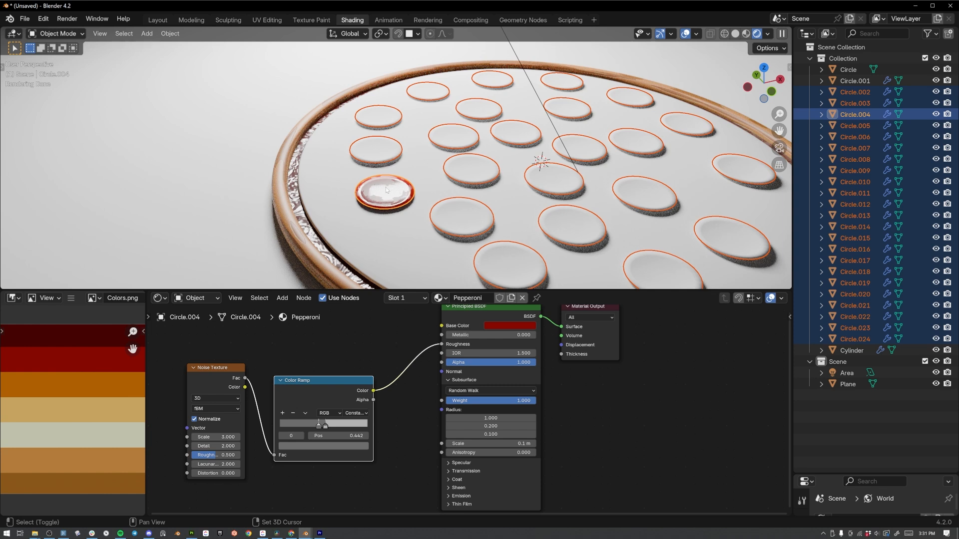
key(ctrl+l)
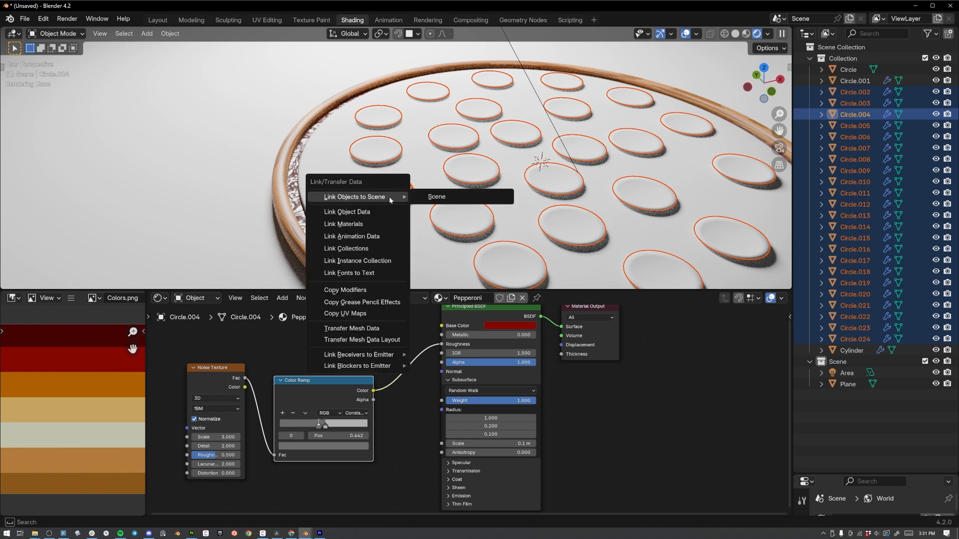
click(388, 223)
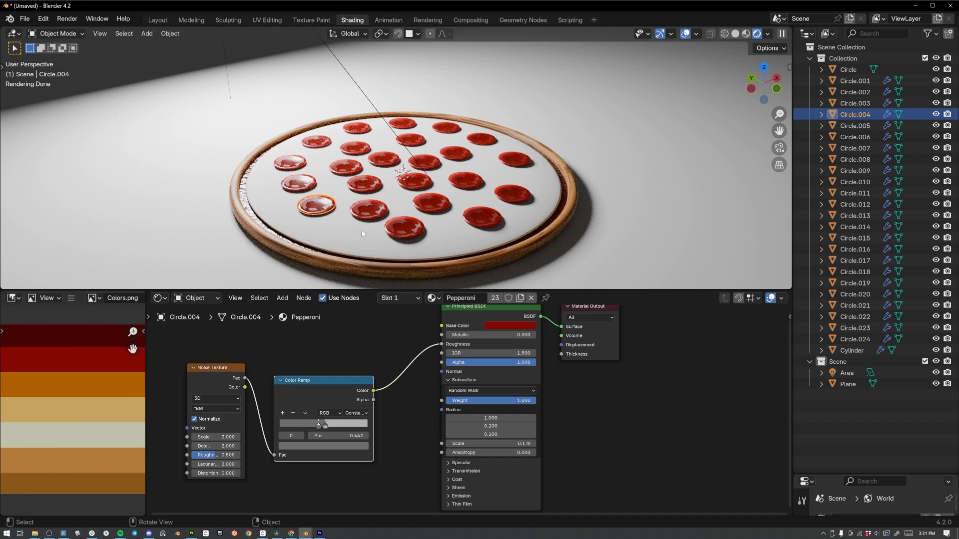
Create a new material on the cheese disc Circle.001 and name it Cheese.
click(361, 232)
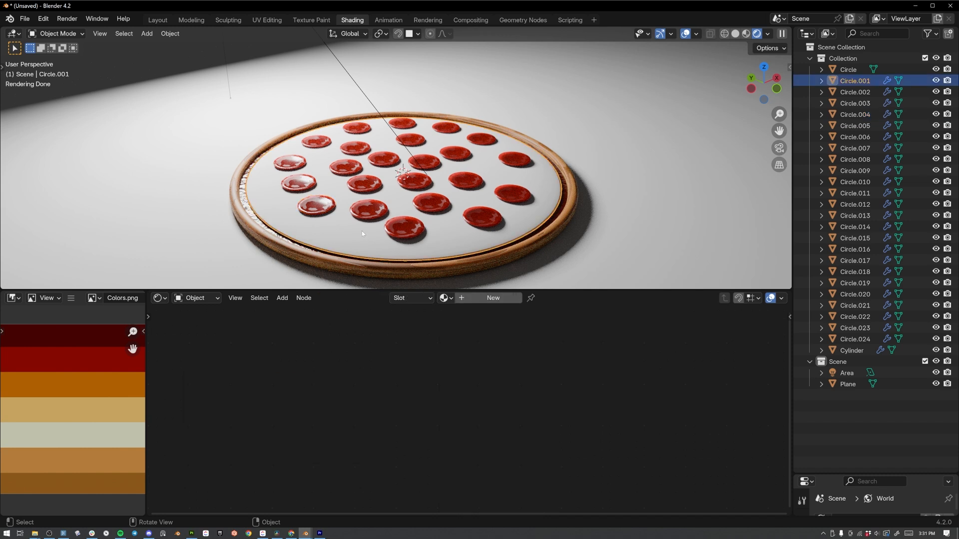
click(481, 299)
click(471, 298)
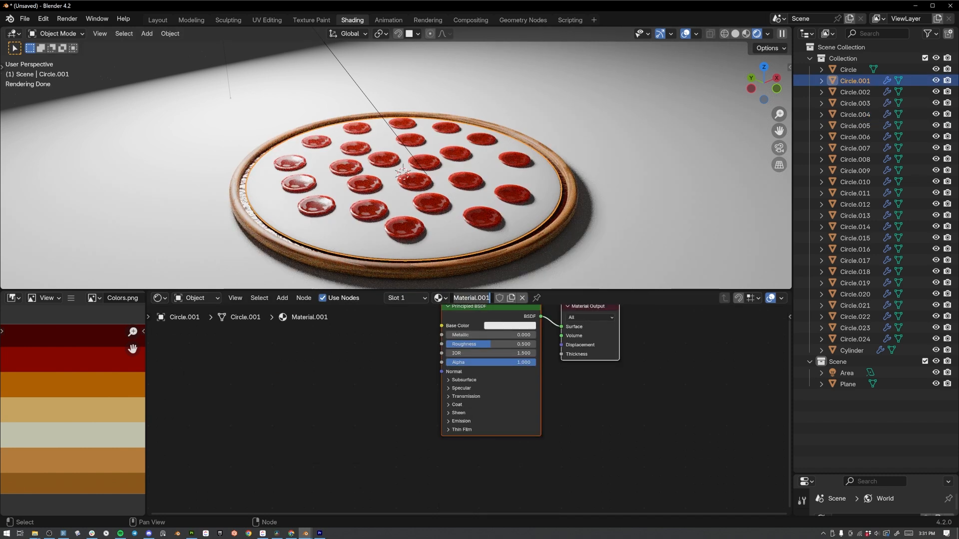
text(Cheese)
key(Return)
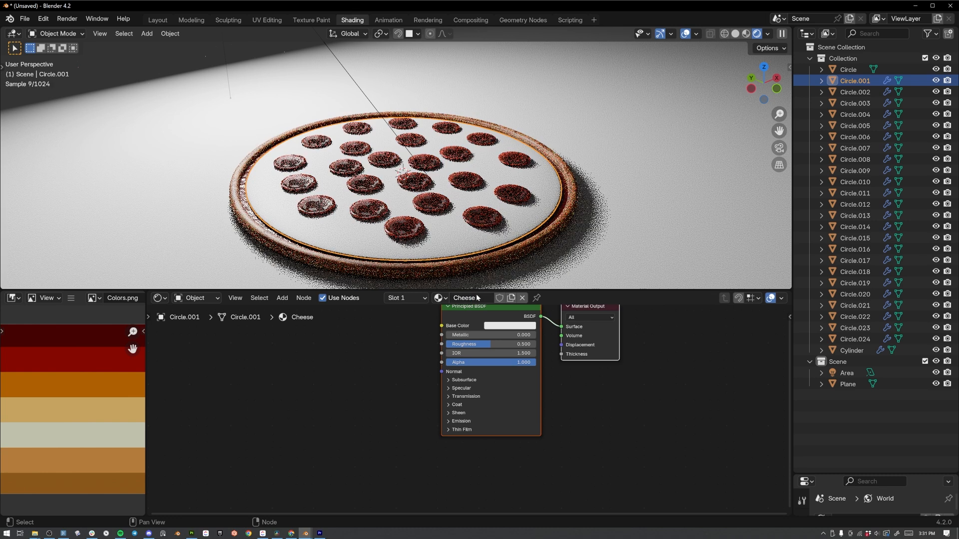
middle_drag(380, 368, 436, 398)
click(298, 393)
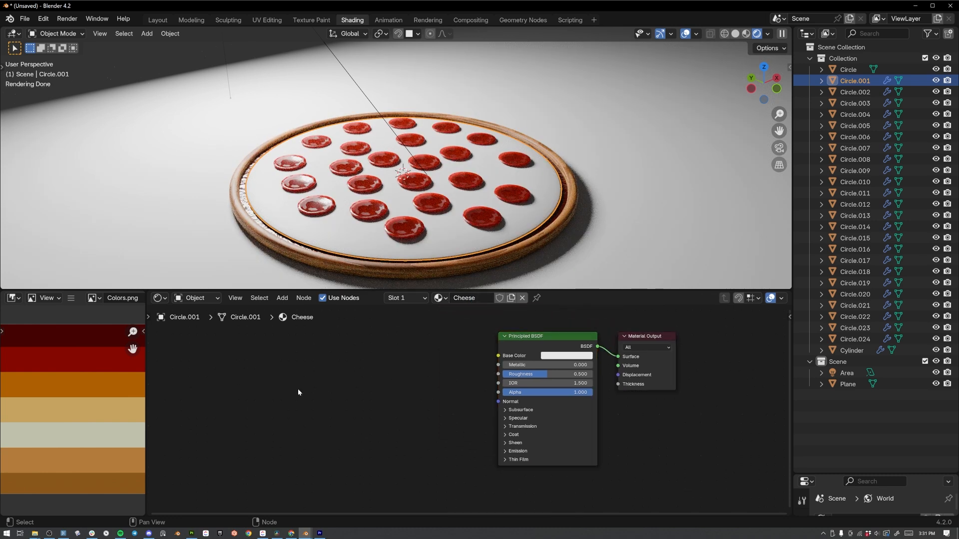
key(shift+a)
click(322, 379)
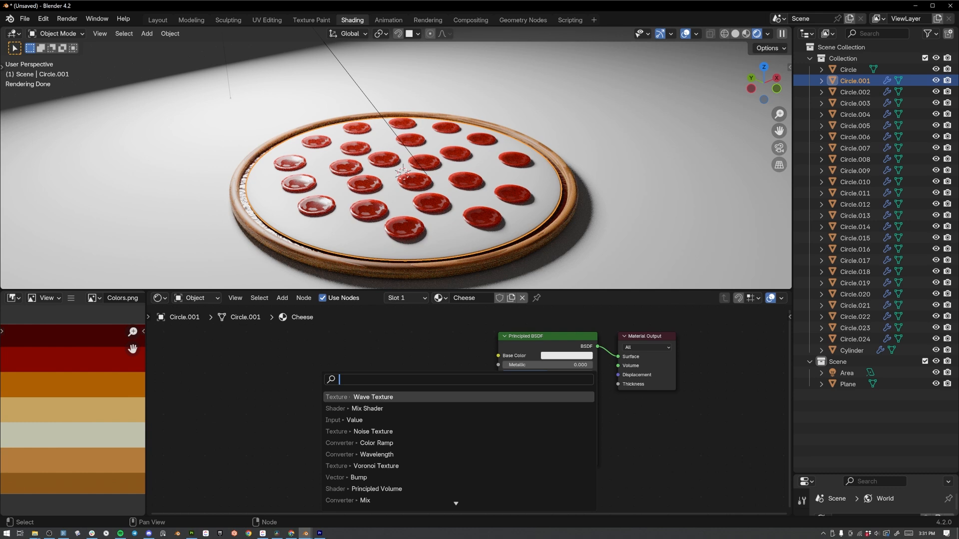
text(voro)
key(BackSpace)
key(BackSpace)
key(BackSpace)
key(BackSpace)
key(BackSpace)
key(Escape)
Add a Voronoi Texture node to the Cheese material, ahead of the Principled BSDF.
click(283, 297)
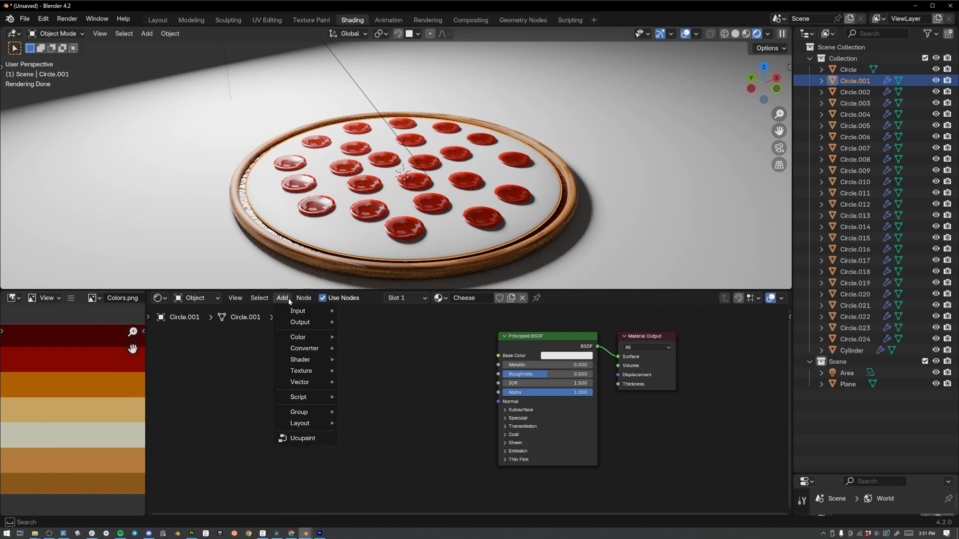
mouse_move(300, 371)
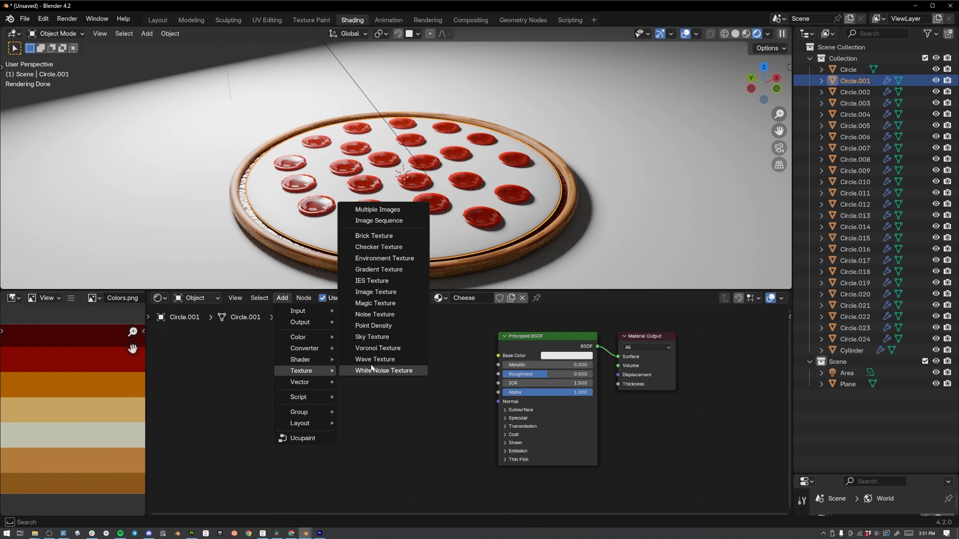
click(359, 348)
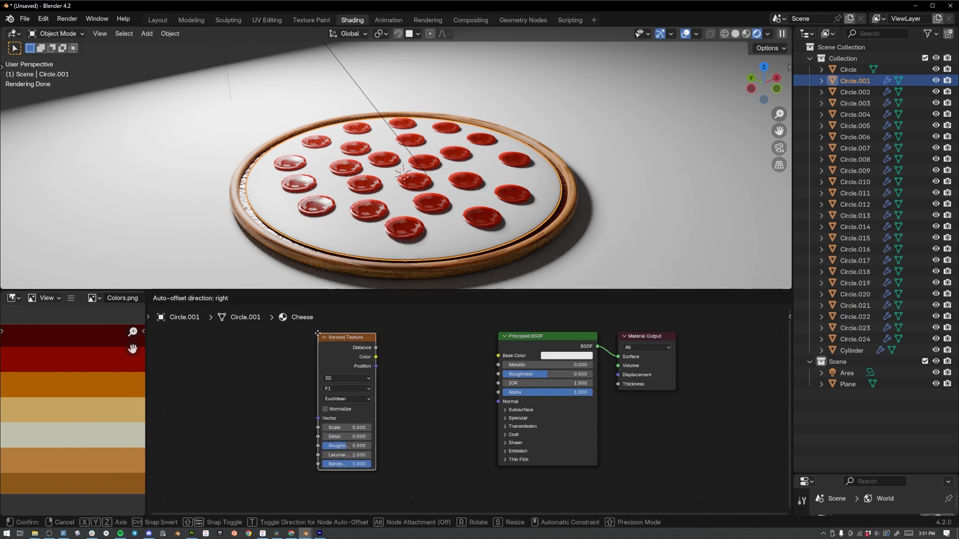
click(313, 327)
Add a Color Ramp node driven by the Voronoi Texture's Distance output and place it between the texture and the Principled BSDF.
drag(335, 366, 376, 357)
text(c)
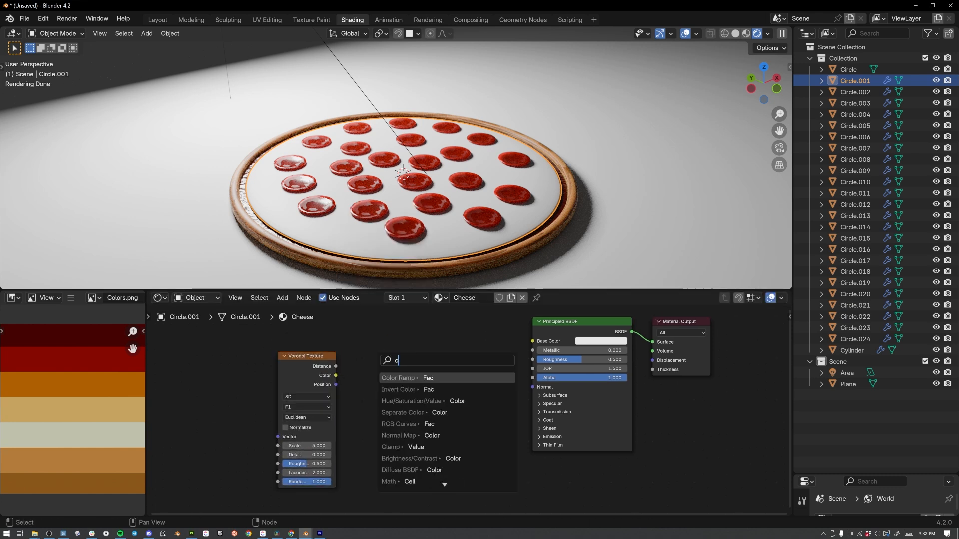
text(olor ramp)
key(Return)
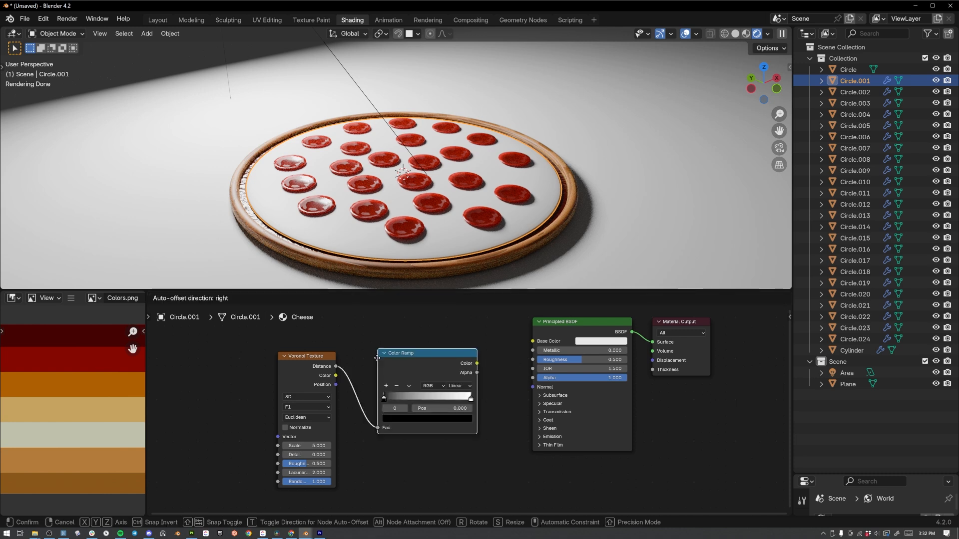
click(362, 350)
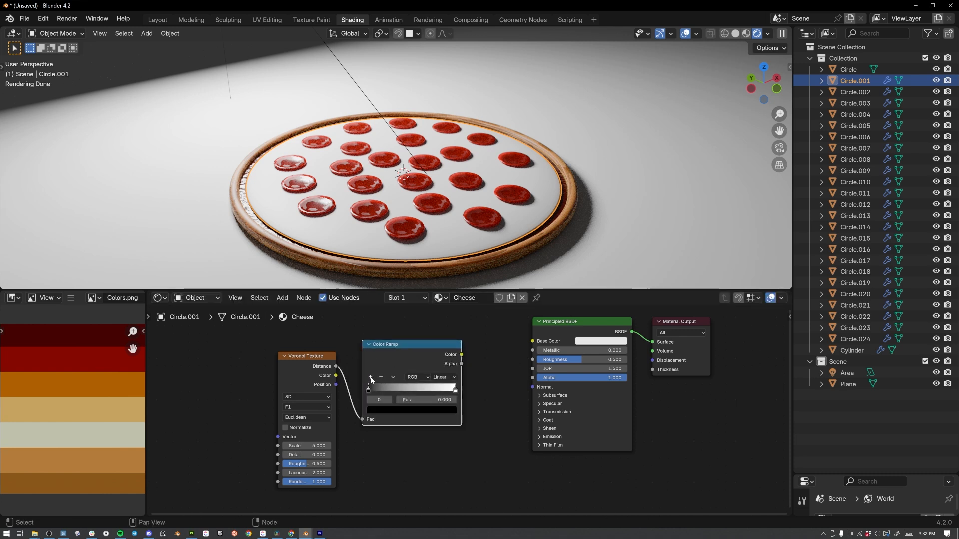
Add a middle stop to the Cheese Color Ramp and sample the palette image's orange for the first stop.
click(370, 378)
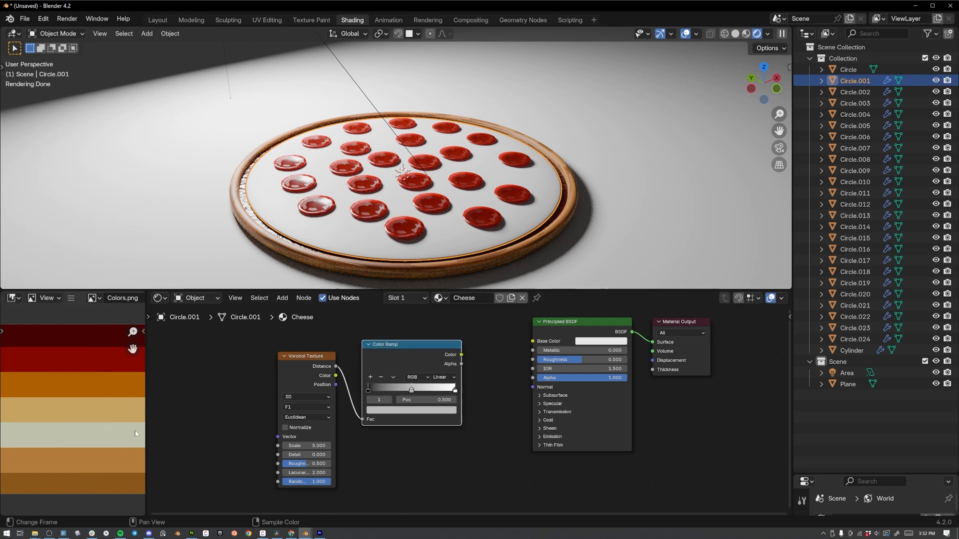
click(367, 391)
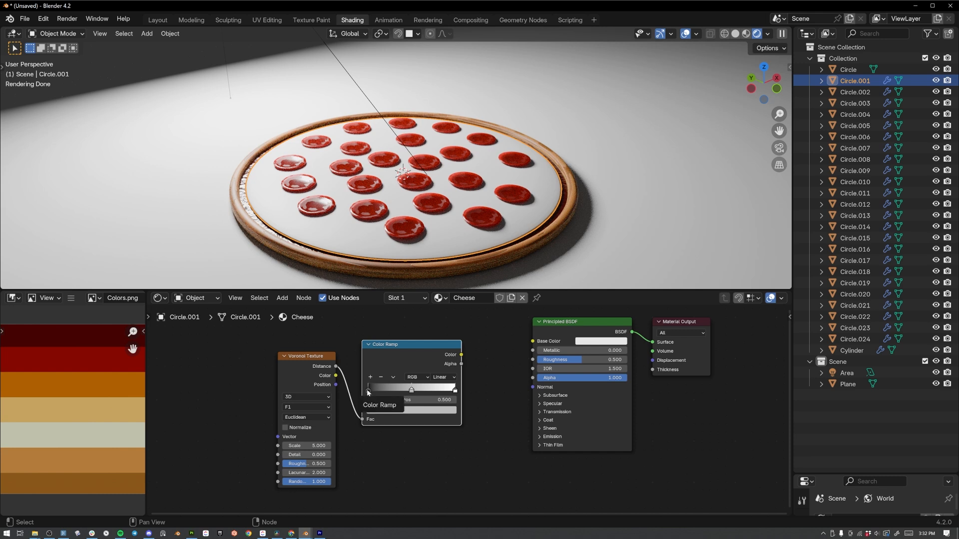
key(e)
click(99, 383)
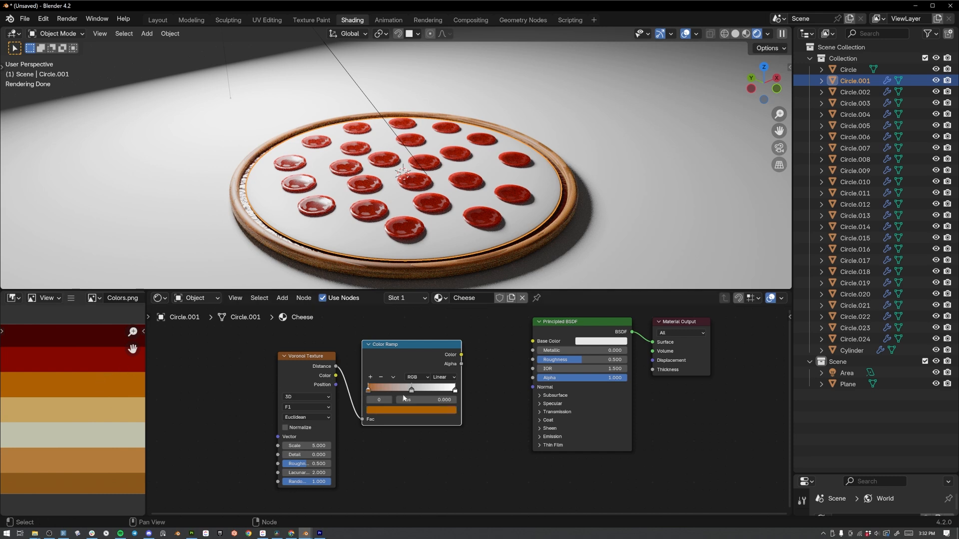
Set the Color Ramp's middle stop to the light tan sampled from the palette image.
drag(413, 392, 413, 391)
click(407, 411)
click(446, 374)
click(111, 413)
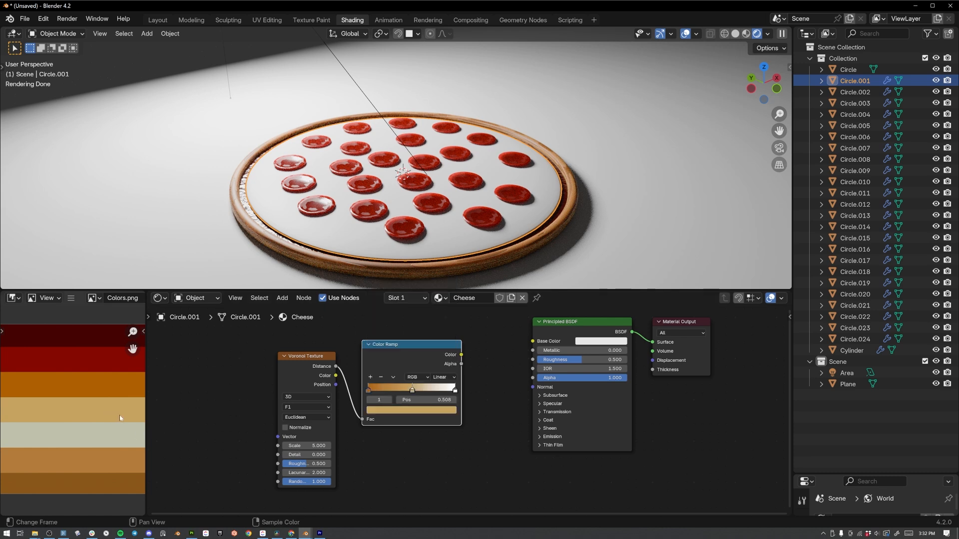
Set the Color Ramp's last stop to the pale grey-green sampled from the palette image.
click(454, 391)
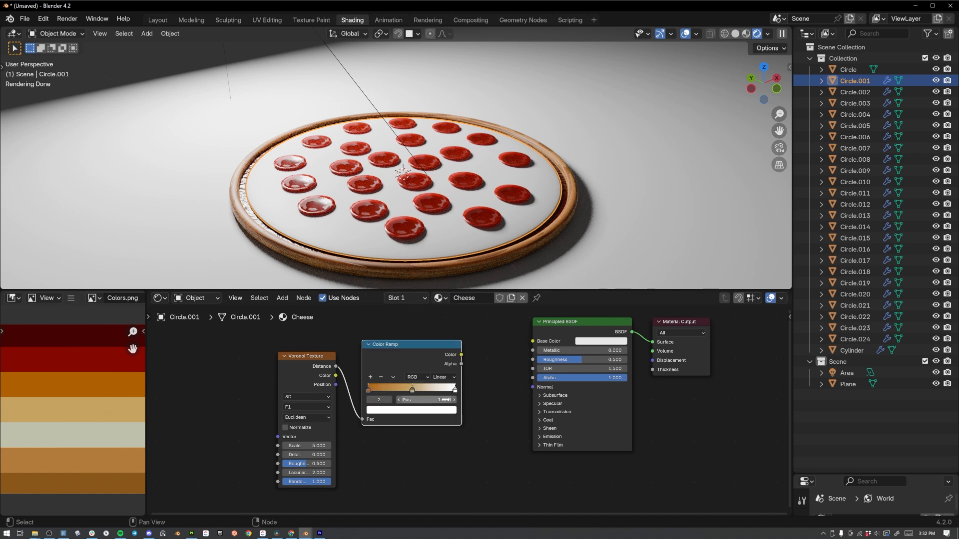
click(450, 409)
click(447, 373)
click(125, 430)
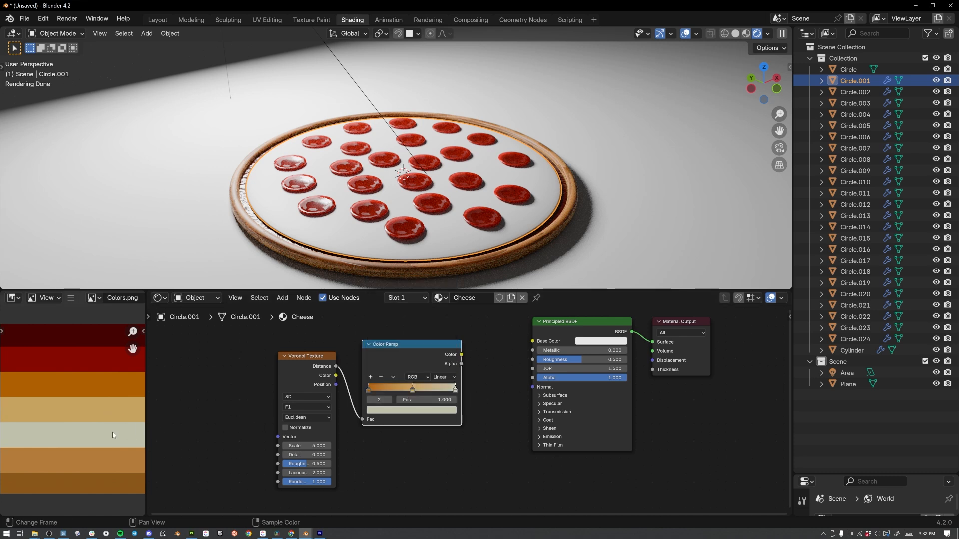
Review the colours assigned to the first, middle and last stops of the Cheese Color Ramp.
click(368, 389)
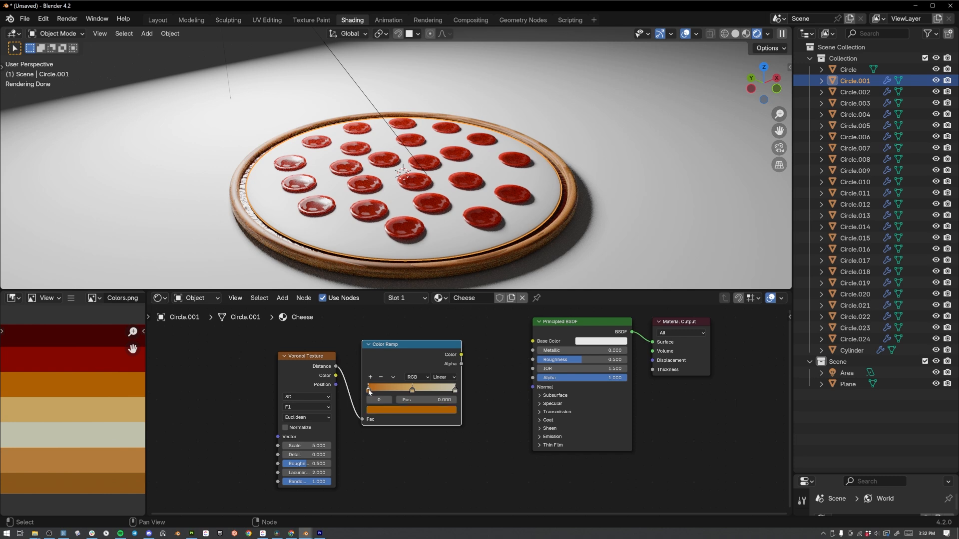
click(439, 410)
click(439, 360)
click(384, 413)
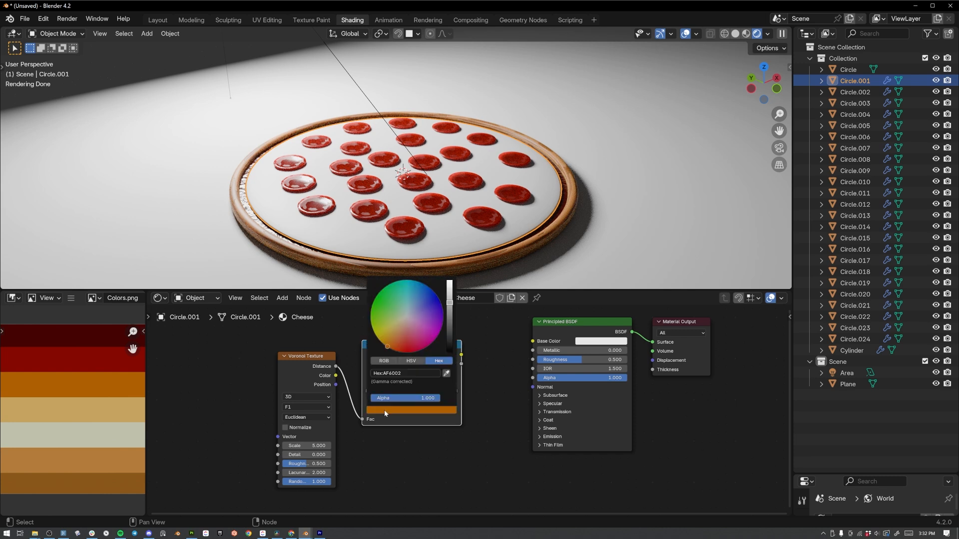
click(413, 390)
click(414, 412)
click(455, 390)
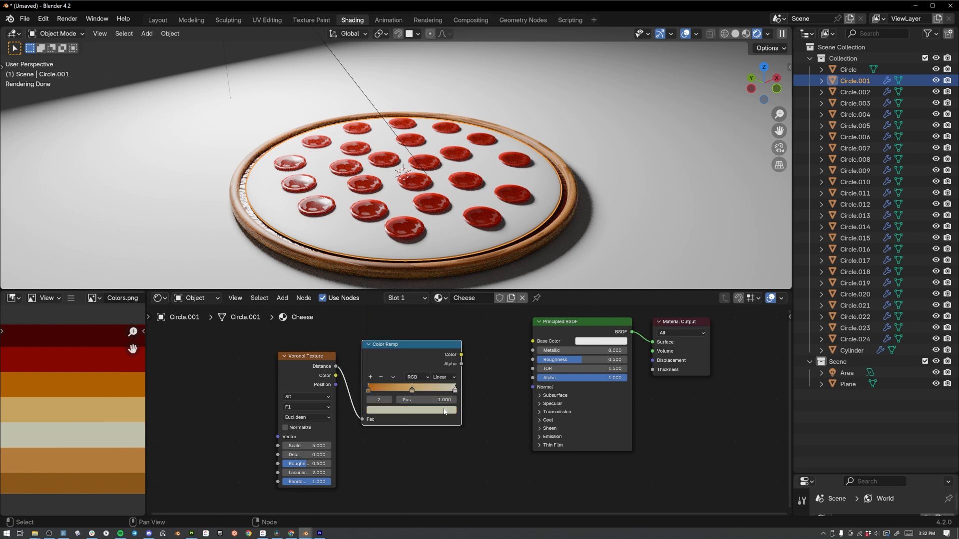
click(444, 411)
Connect the Color Ramp's Color output to the Principled BSDF's Base Color and set the ramp's interpolation to Constant.
middle_drag(411, 142, 454, 150)
middle_drag(469, 354, 433, 361)
drag(426, 362, 439, 364)
drag(496, 353, 496, 348)
middle_drag(377, 165, 446, 262)
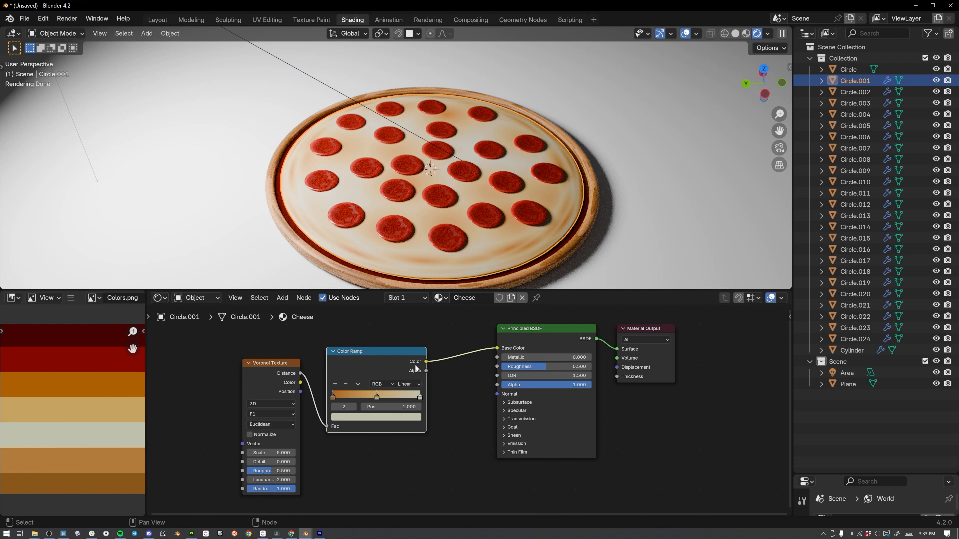
click(415, 384)
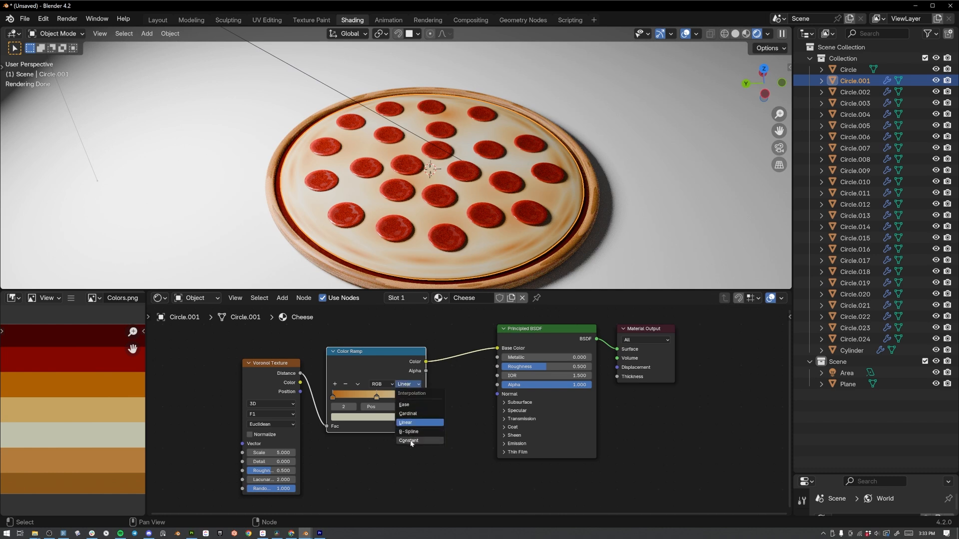
click(418, 425)
Position the Color Ramp's first stop at 0.2 and its middle stop at 0.4.
drag(333, 397, 342, 397)
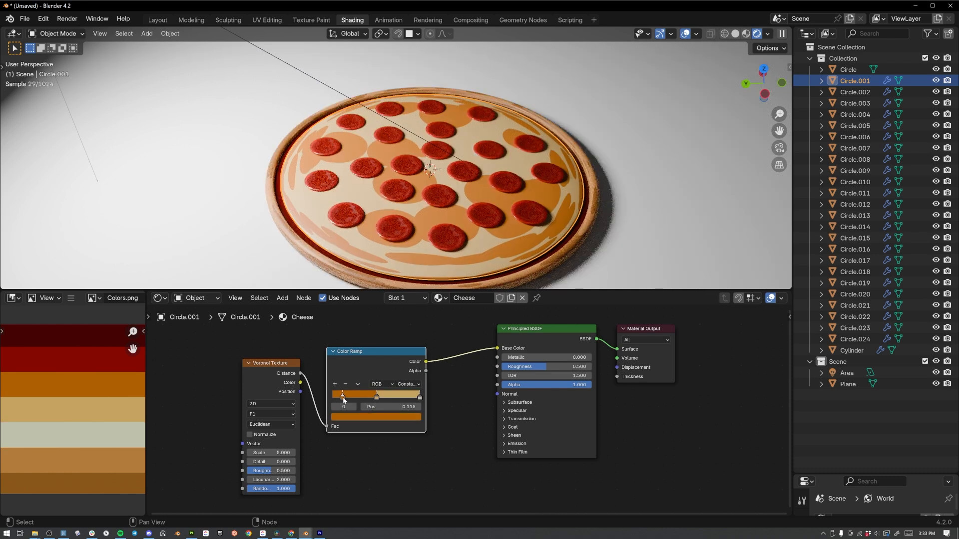
click(390, 406)
text(.2)
key(Return)
click(377, 397)
click(396, 408)
text(.4)
key(Return)
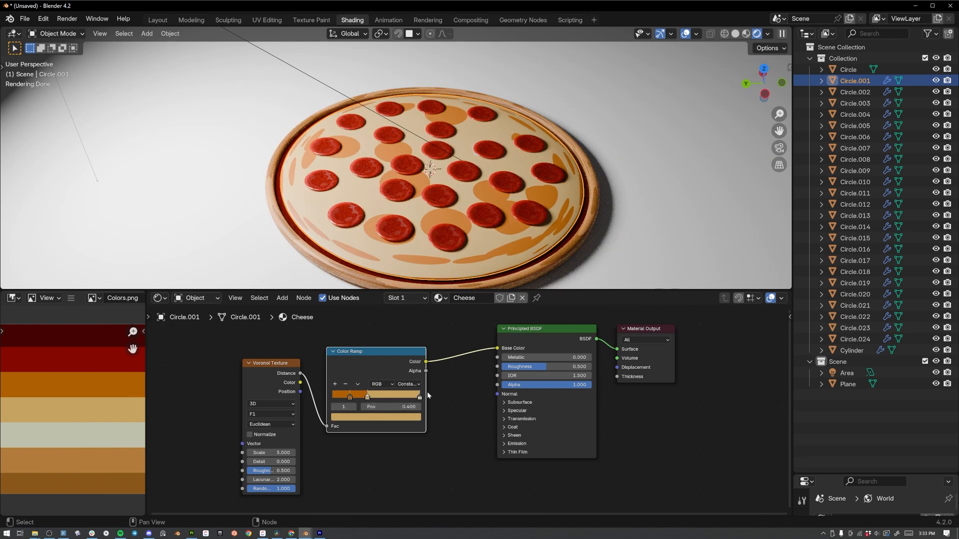
Position the Color Ramp's last stop, the pale grey-green one, at 0.6.
click(420, 398)
click(391, 407)
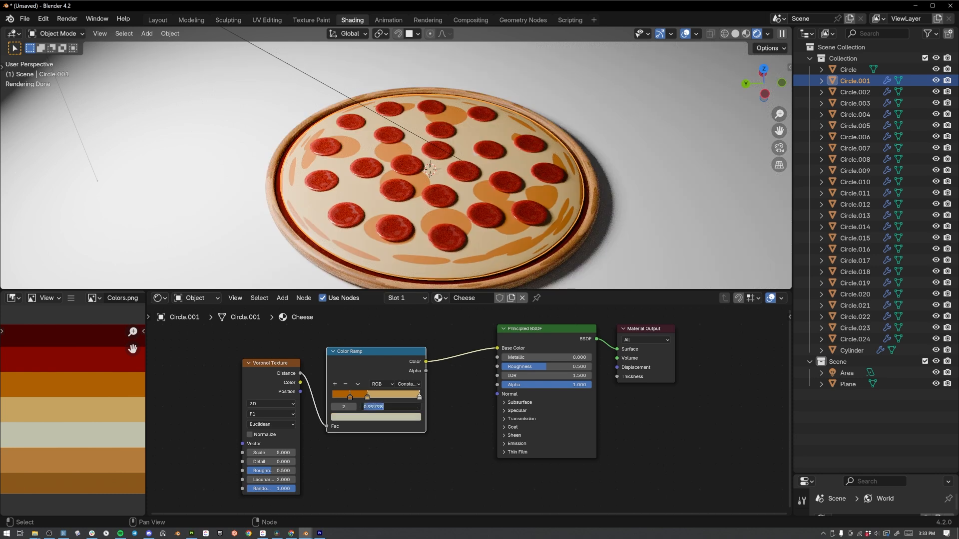
text(.6)
key(Return)
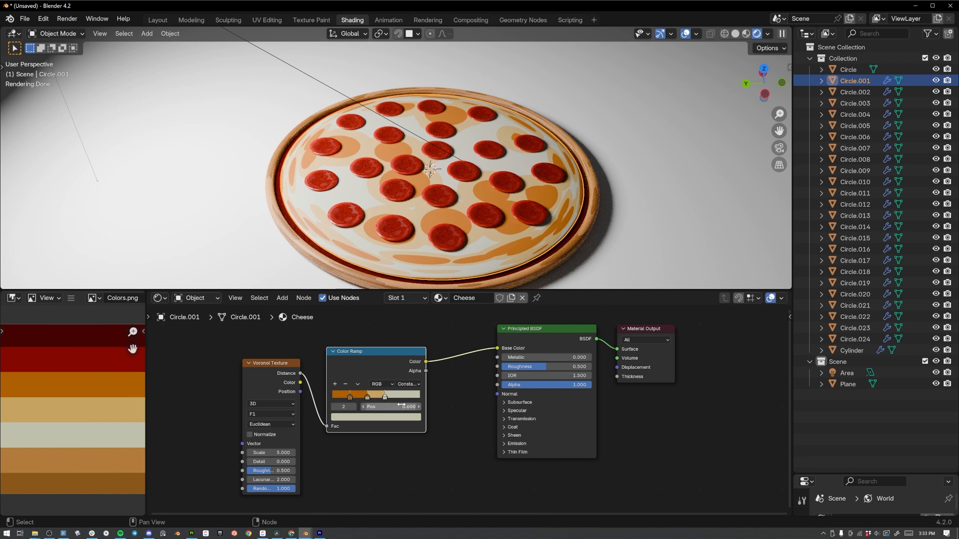
click(368, 397)
click(385, 397)
Increase the Voronoi Texture's Scale to 22.6 for smaller cheese spots.
middle_drag(284, 343, 367, 330)
middle_drag(431, 217, 415, 208)
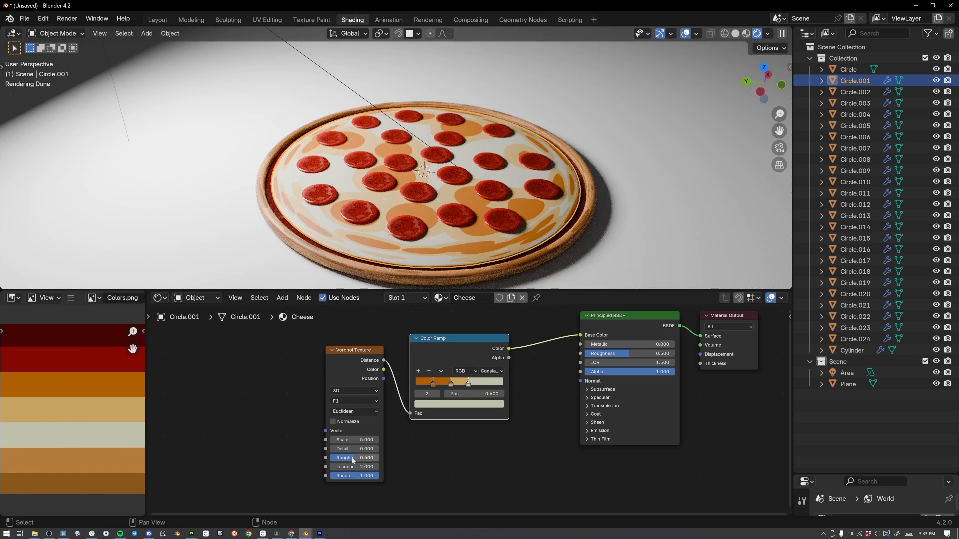
drag(348, 438, 431, 438)
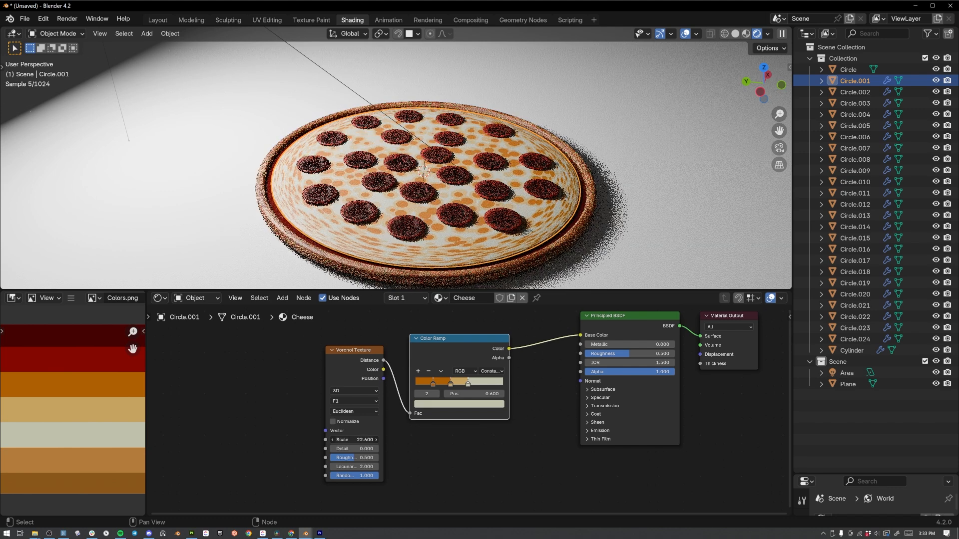
middle_drag(442, 183, 424, 199)
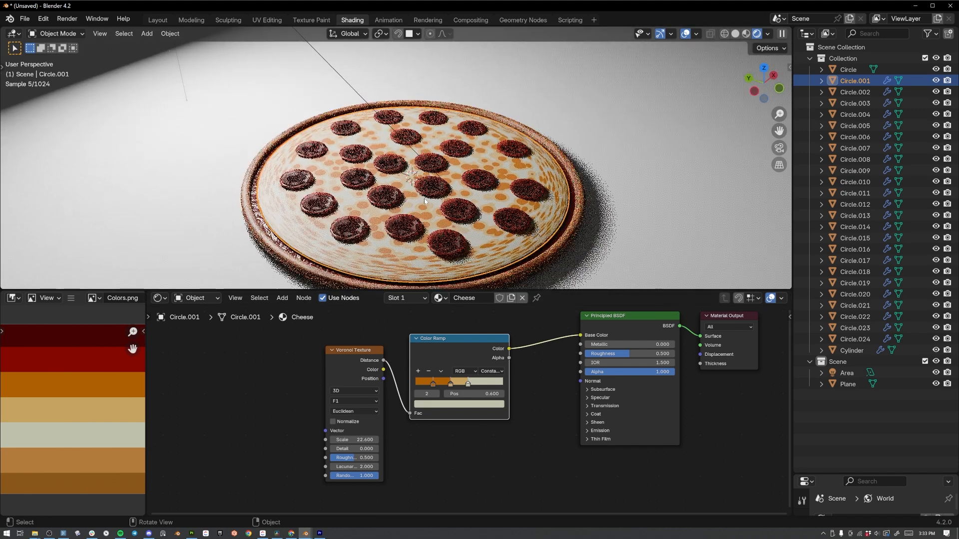
click(346, 368)
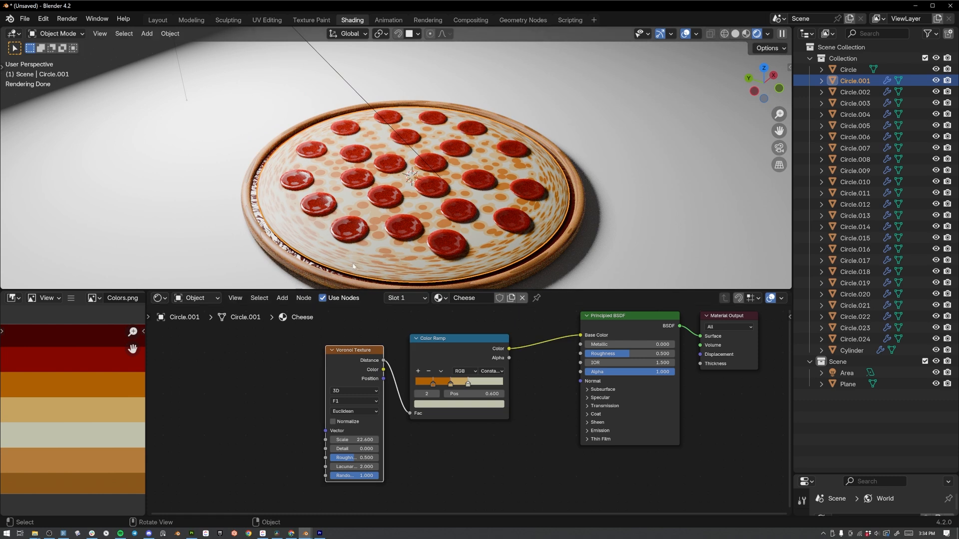
middle_drag(332, 254, 305, 280)
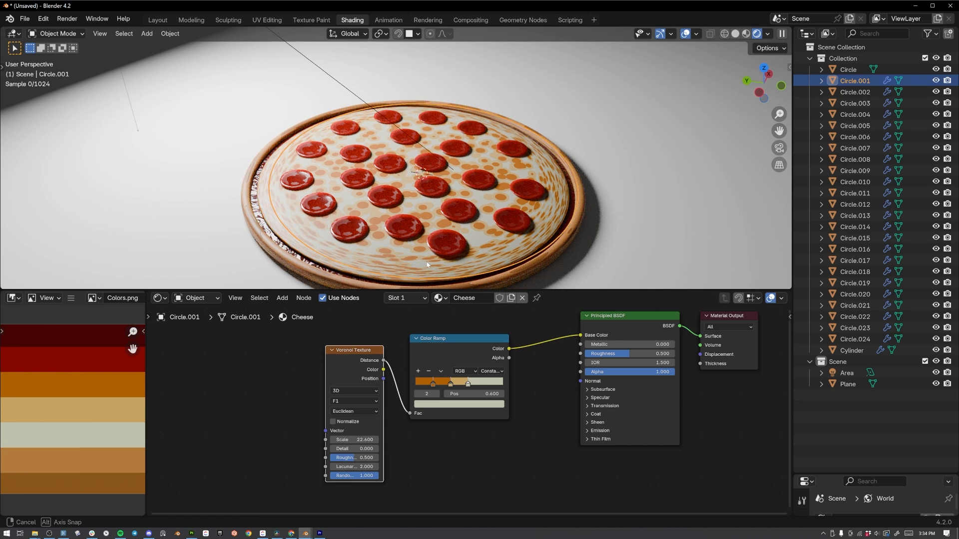
Add a Texture Coordinate node and a Mapping node in front of the Voronoi Texture.
middle_drag(234, 379, 283, 376)
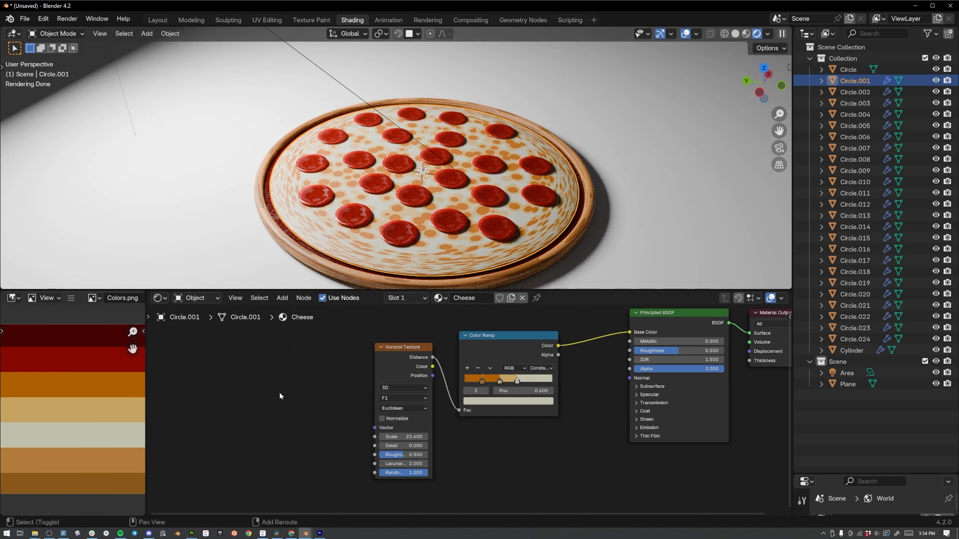
click(282, 298)
mouse_move(295, 315)
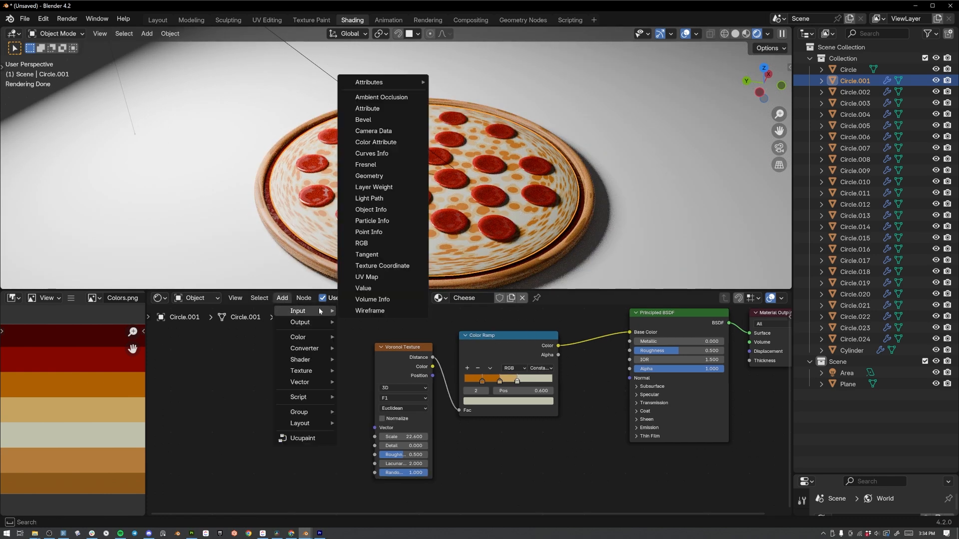
click(381, 265)
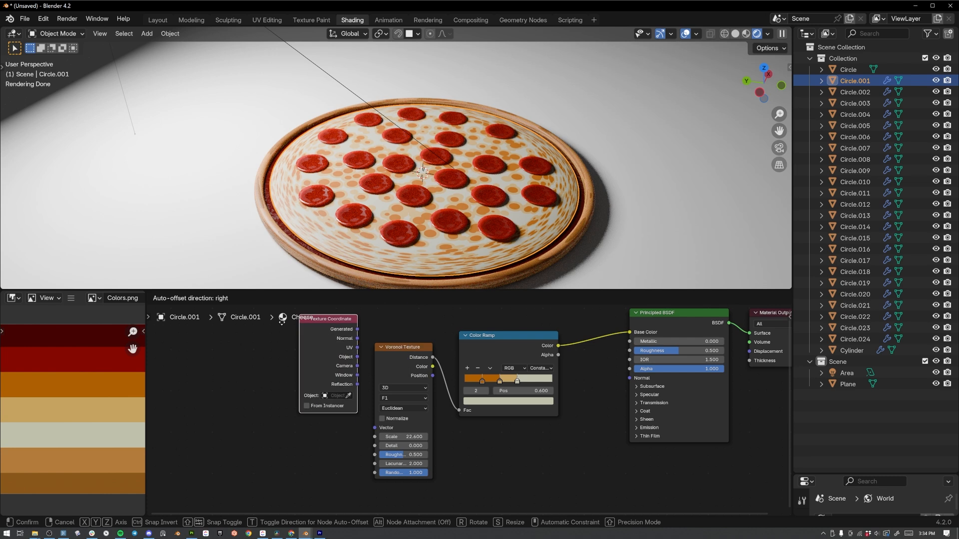
click(238, 319)
click(284, 298)
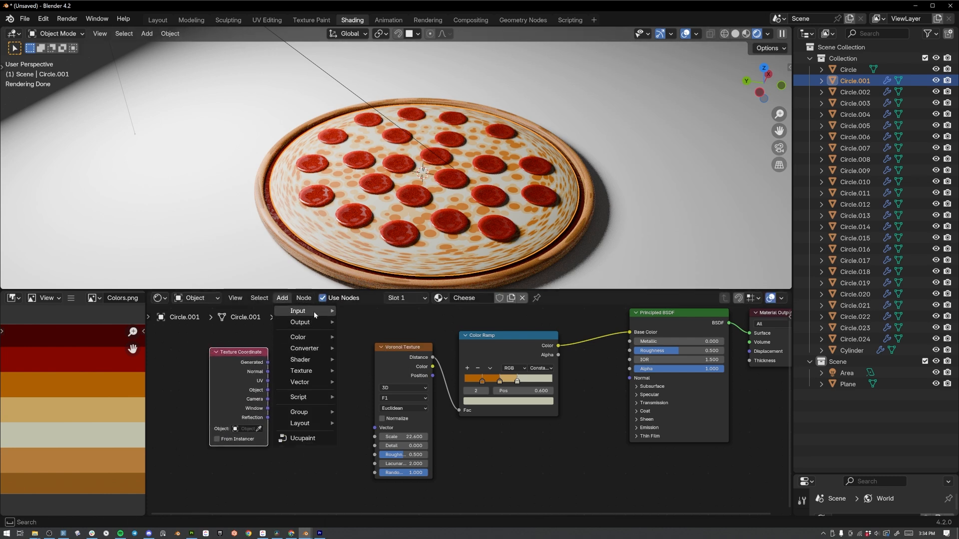
mouse_move(320, 381)
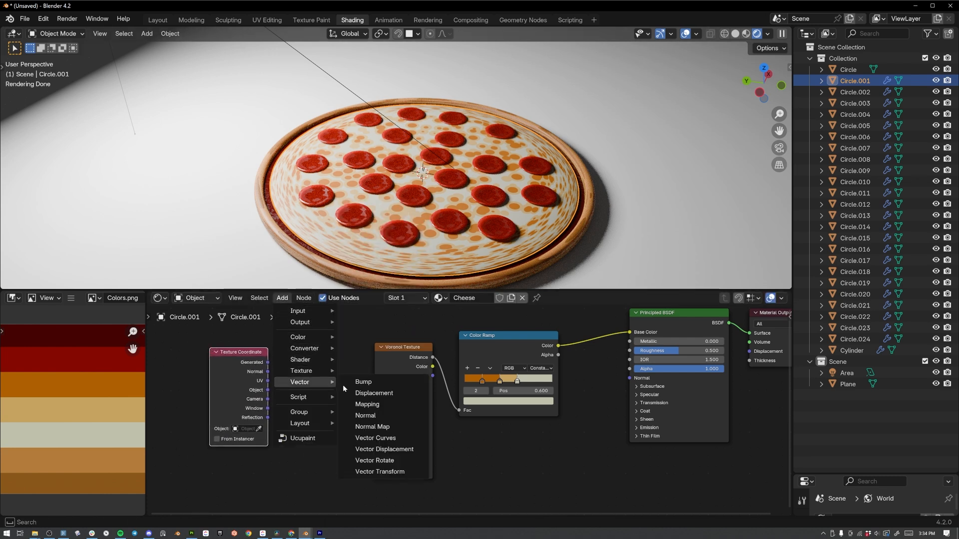
click(368, 404)
click(312, 372)
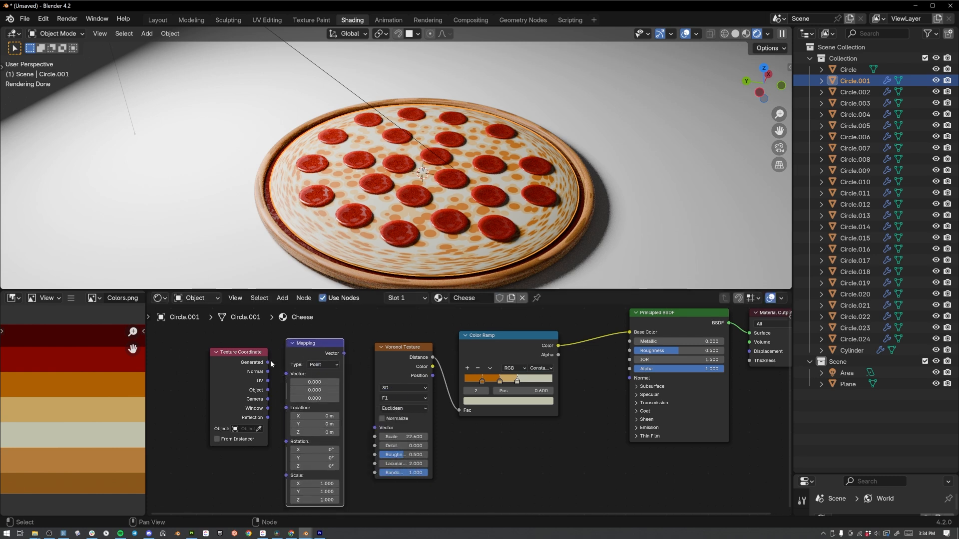
Link the Texture Coordinate's Object output to the Mapping node's Vector, and the Mapping output to the Voronoi Texture's Vector.
drag(267, 391, 273, 395)
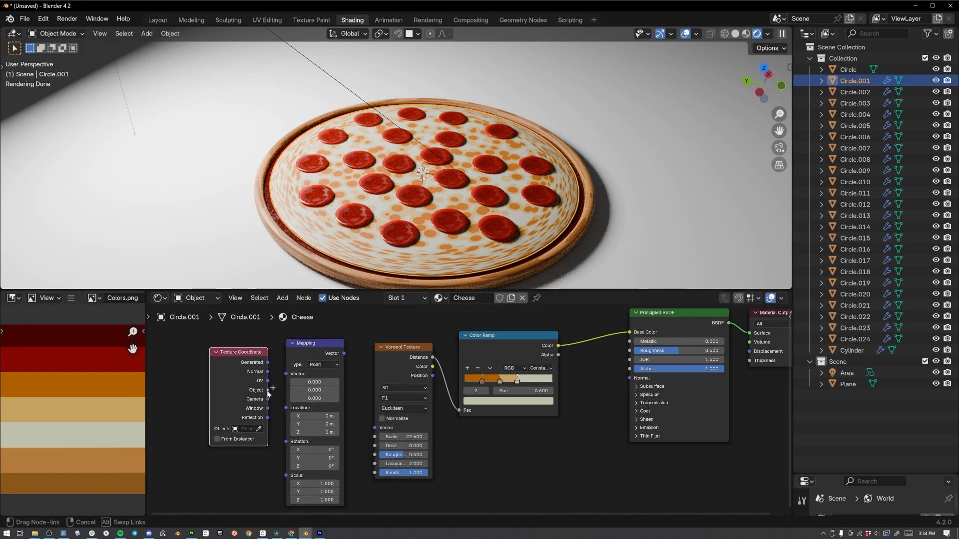
scroll(301, 360, up, 3)
drag(285, 376, 360, 470)
click(385, 446)
middle_drag(517, 239, 488, 229)
Set the Voronoi Texture's Scale to 15.1.
scroll(488, 230, up, 2)
middle_drag(457, 484, 456, 467)
drag(419, 467, 379, 468)
middle_drag(562, 202, 522, 215)
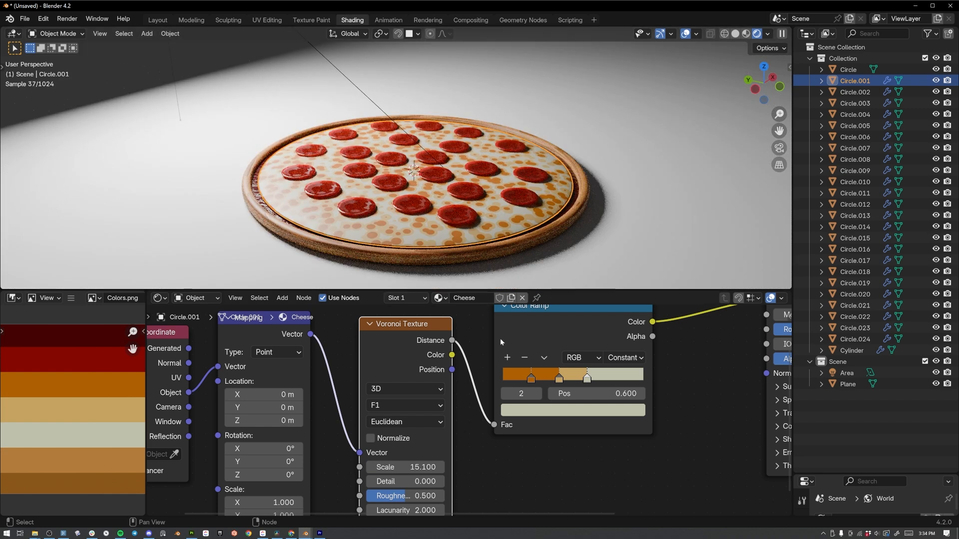
Duplicate the Color Ramp below the original and link the Voronoi Texture's Distance output to the copy's Fac.
scroll(500, 338, down, 4)
middle_drag(540, 370, 484, 389)
drag(485, 390, 480, 367)
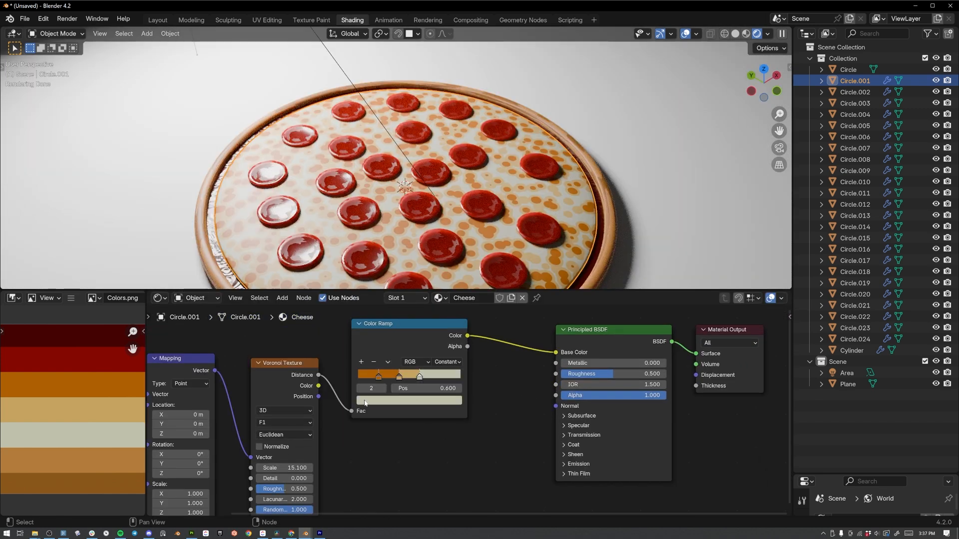
click(406, 324)
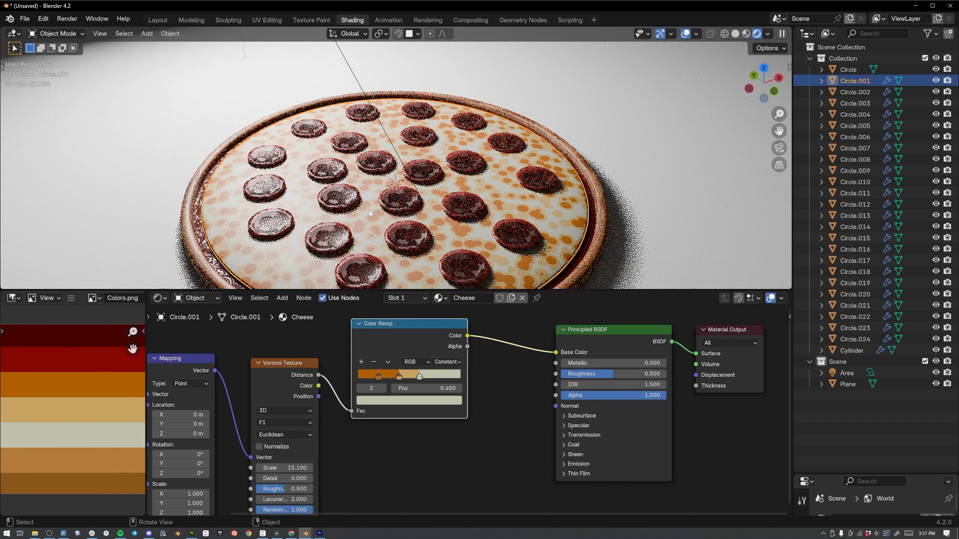
mouse_move(408, 360)
middle_down()
mouse_move(407, 328)
mouse_move(403, 361)
middle_up()
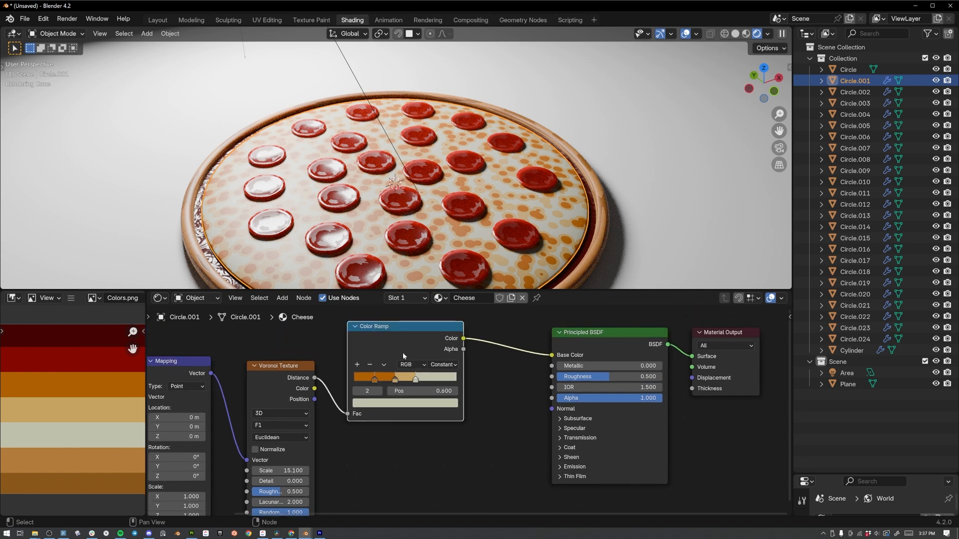
key(shift+d)
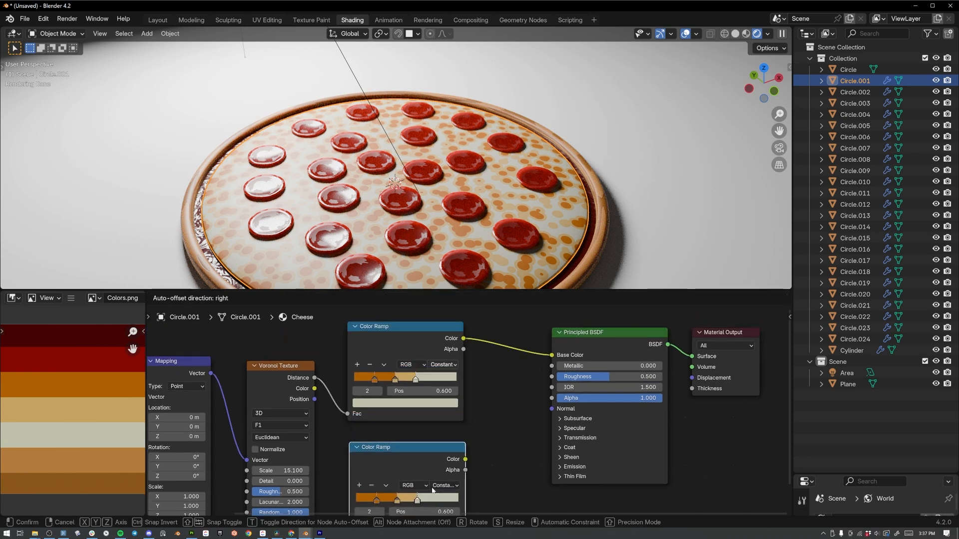
click(491, 449)
scroll(367, 392, down, 3)
mouse_move(358, 364)
middle_down()
mouse_move(355, 338)
mouse_move(355, 363)
middle_up()
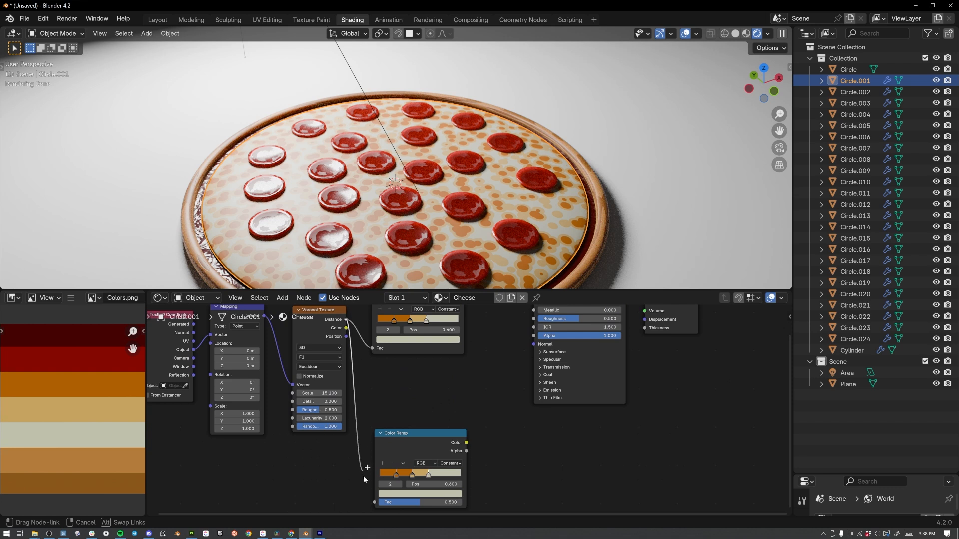
drag(363, 470, 374, 502)
Add a Bump node with the duplicated Color Ramp driving its Height, and connect its Normal output to the Principled BSDF's Normal.
middle_drag(480, 389, 418, 368)
drag(429, 410, 432, 410)
text(bump)
click(468, 433)
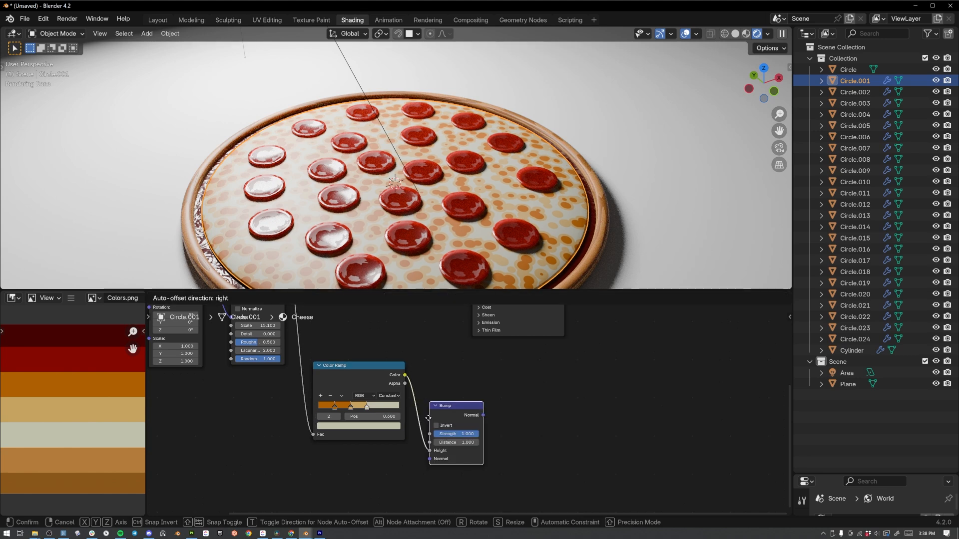
click(445, 367)
middle_drag(510, 373, 446, 452)
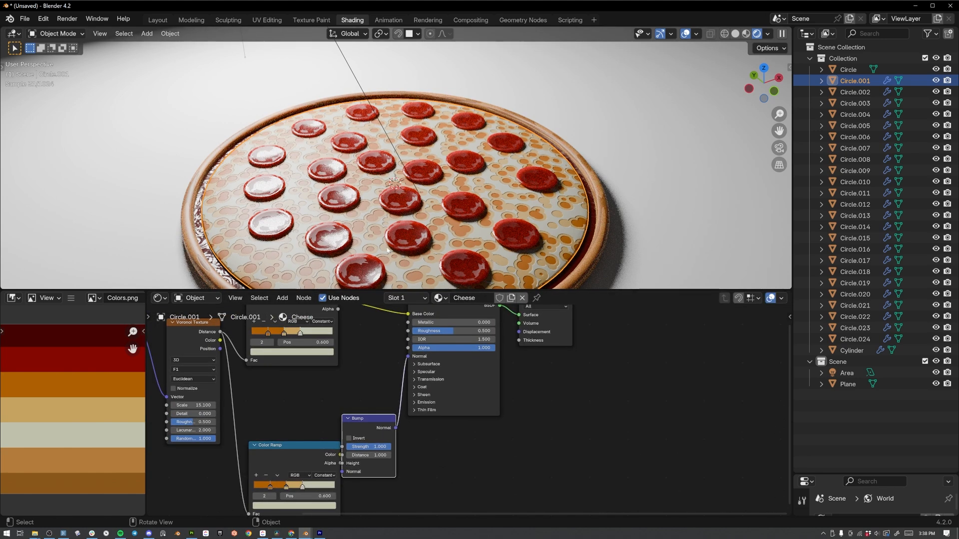
middle_drag(323, 232, 345, 218)
scroll(348, 217, up, 3)
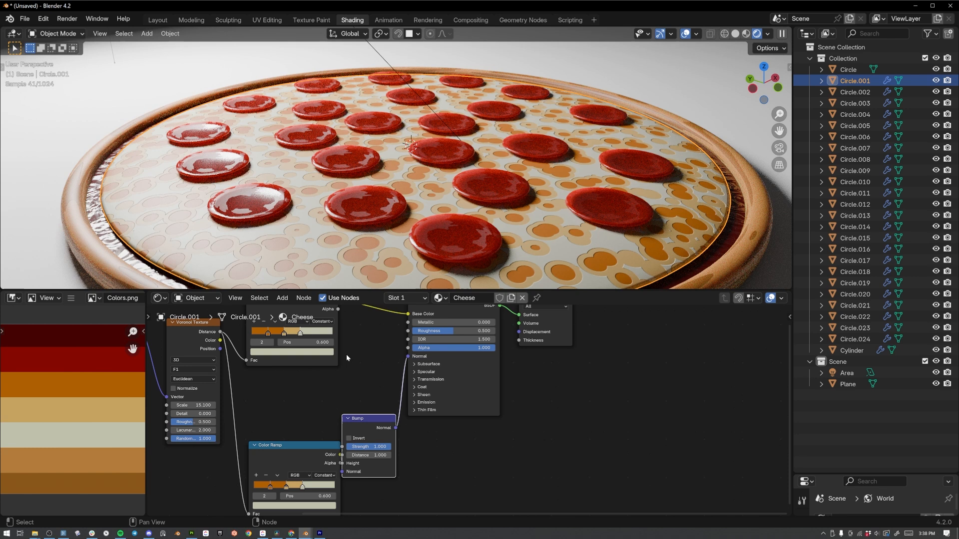
Set the Saturation of the duplicated Color Ramp's first stop to 0.
scroll(346, 357, up, 2)
middle_drag(347, 357, 430, 316)
click(340, 468)
middle_drag(384, 435, 379, 407)
drag(363, 401, 351, 395)
scroll(351, 395, up, 2)
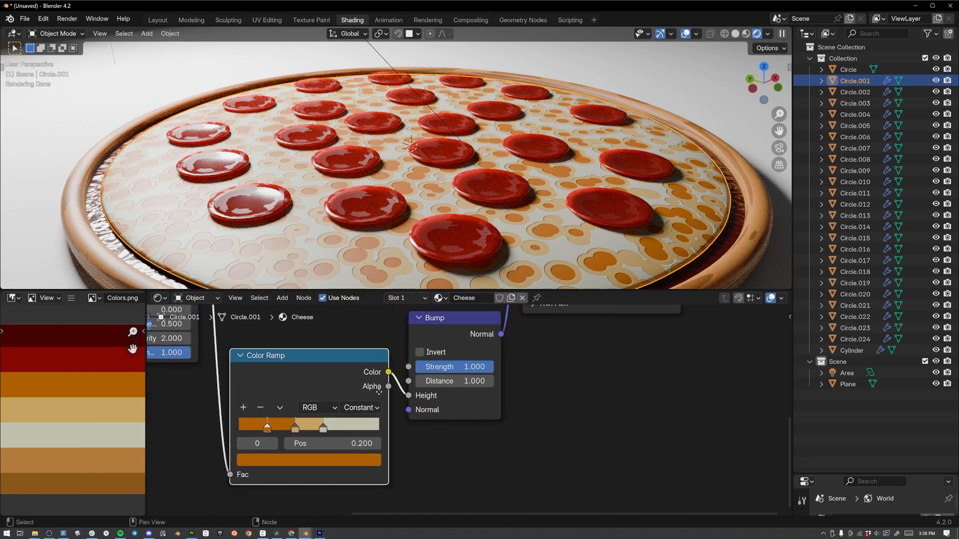
click(371, 413)
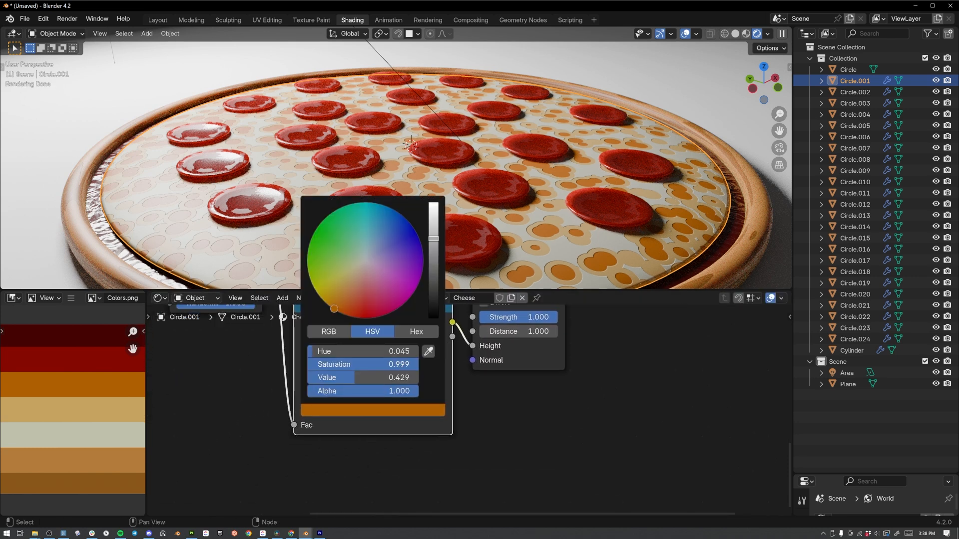
drag(371, 364, 260, 364)
Desaturate the middle and last stops of the duplicated Color Ramp to plain greys.
click(360, 378)
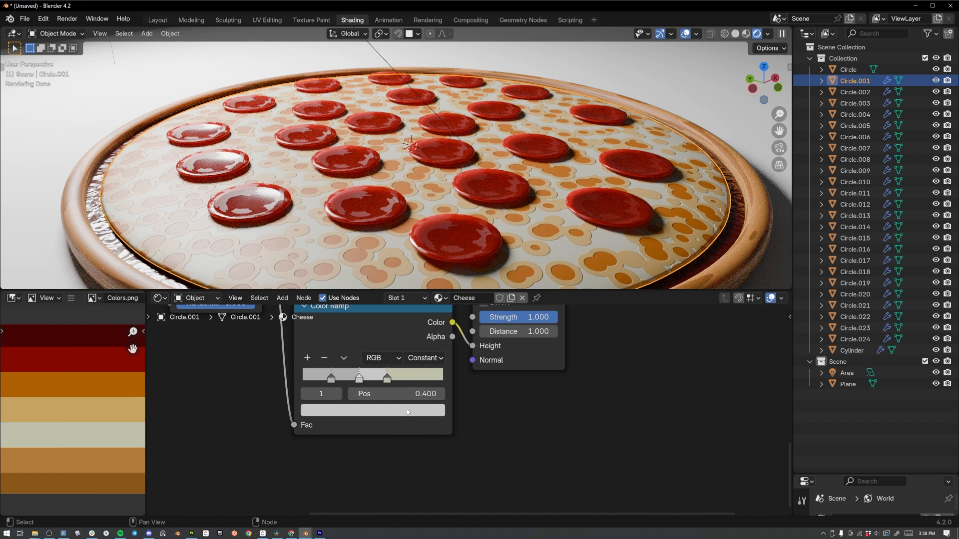
click(386, 380)
click(390, 410)
Set the Value of the duplicated Color Ramp's first stop to 0.6.
click(329, 379)
click(372, 410)
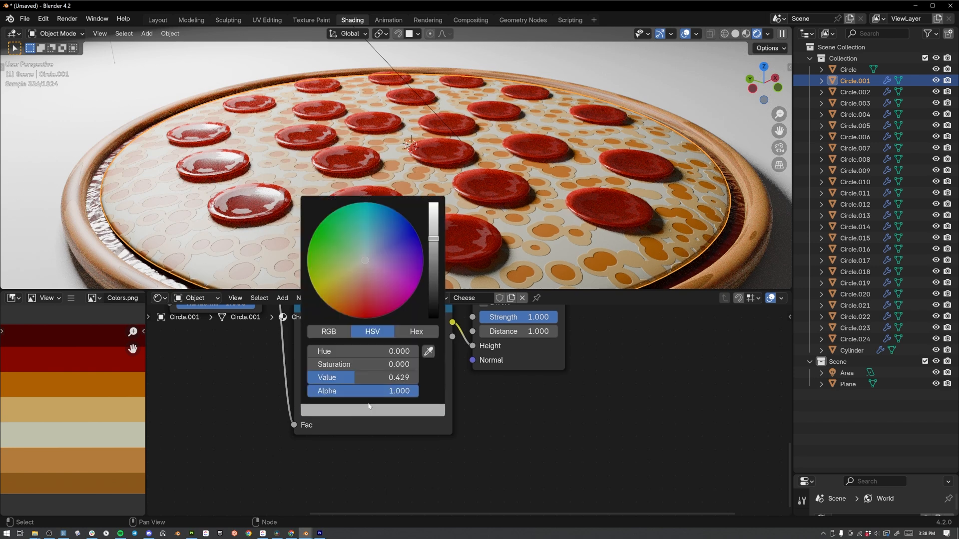
click(377, 379)
text(.)
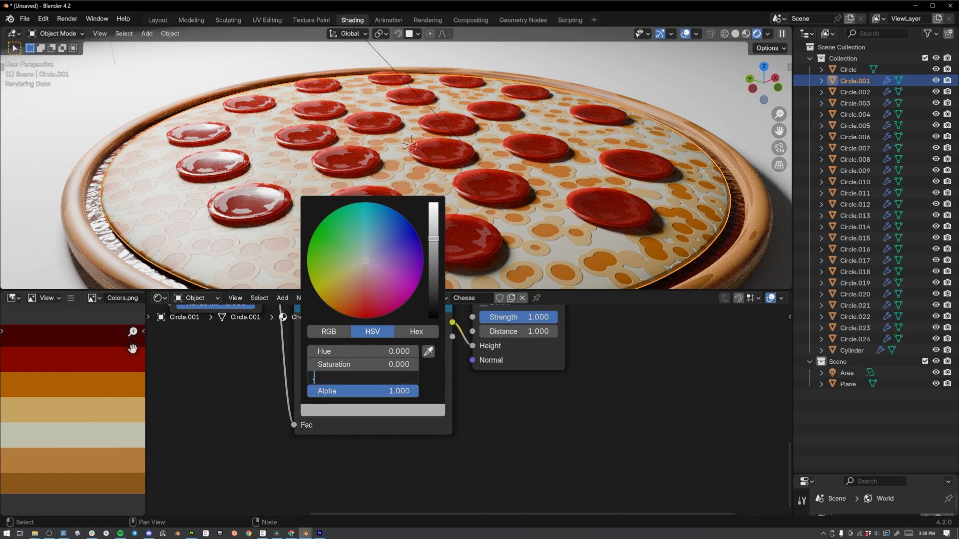
text(6)
key(Return)
Set the Value of the bump Color Ramp's middle stop to 0.3 and its last stop to 0.1.
click(358, 382)
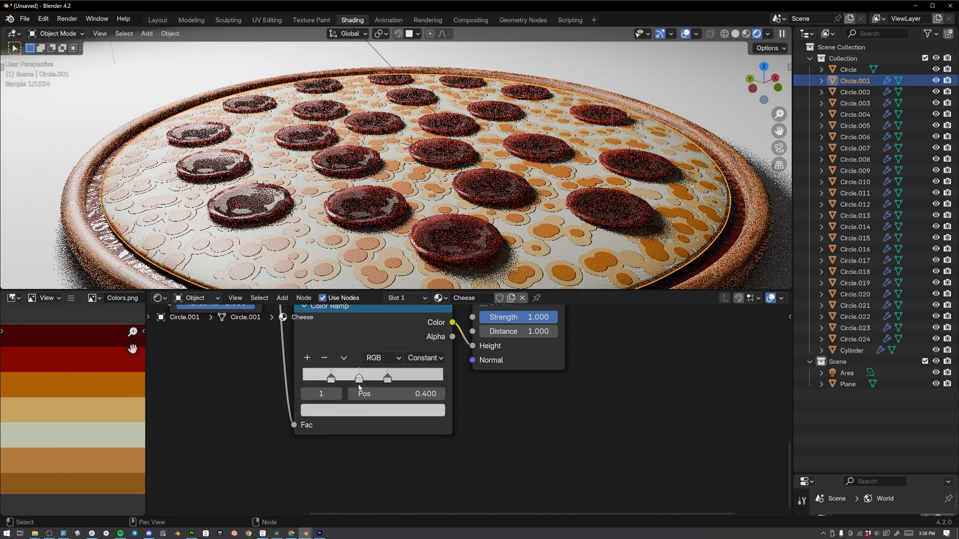
click(359, 411)
text(.)
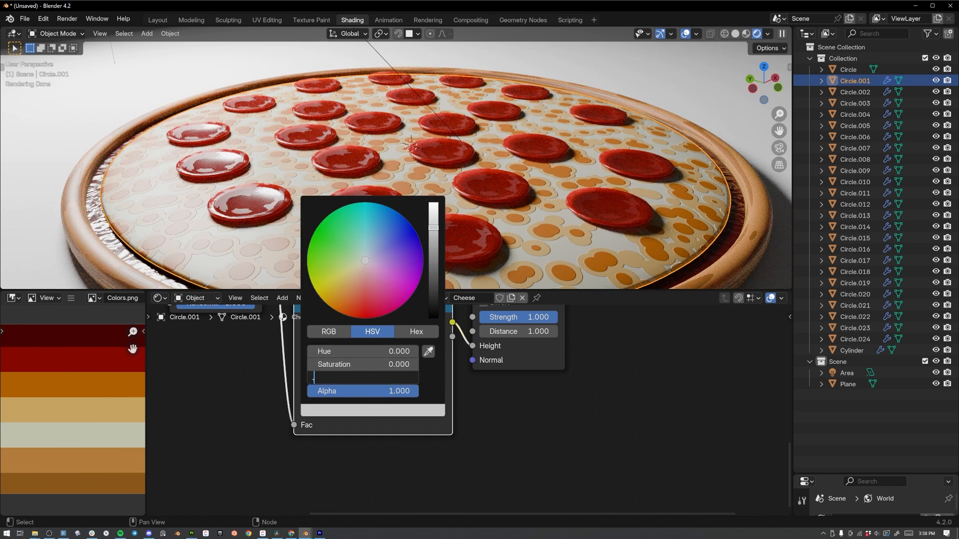
text(3)
key(Return)
click(400, 456)
click(389, 384)
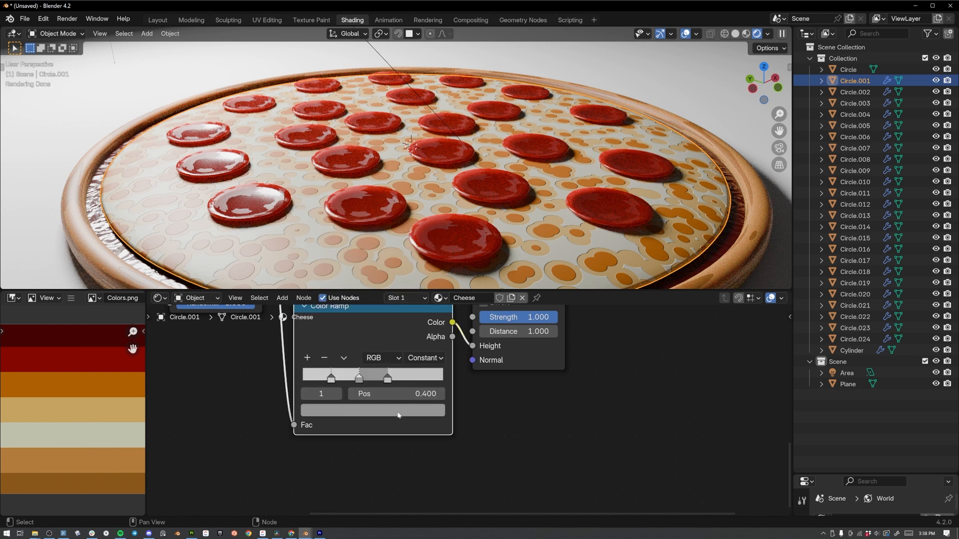
click(398, 415)
double_click(363, 377)
text(.1)
key(Return)
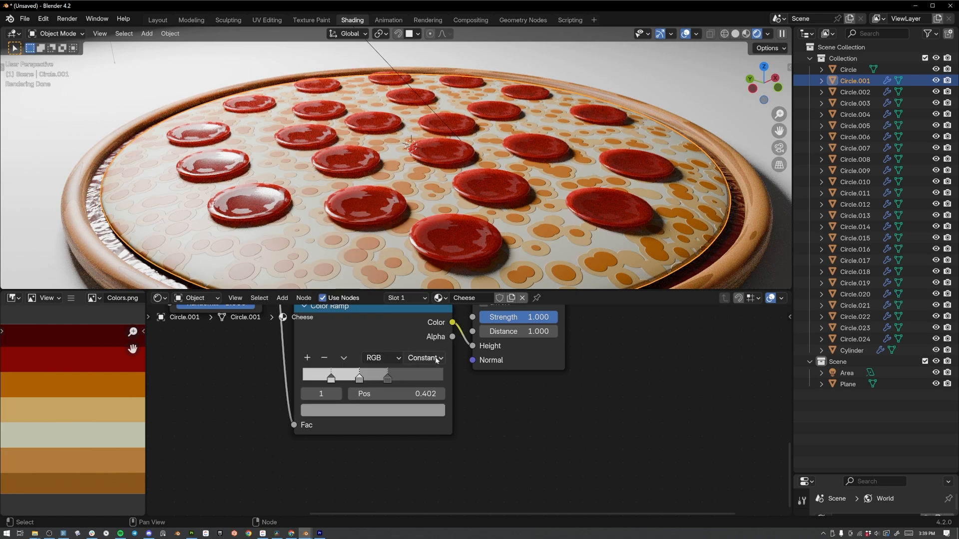
Switch the bump Color Ramp to Ease interpolation and shift its stops towards the start, placing the last one at about 0.55.
click(433, 359)
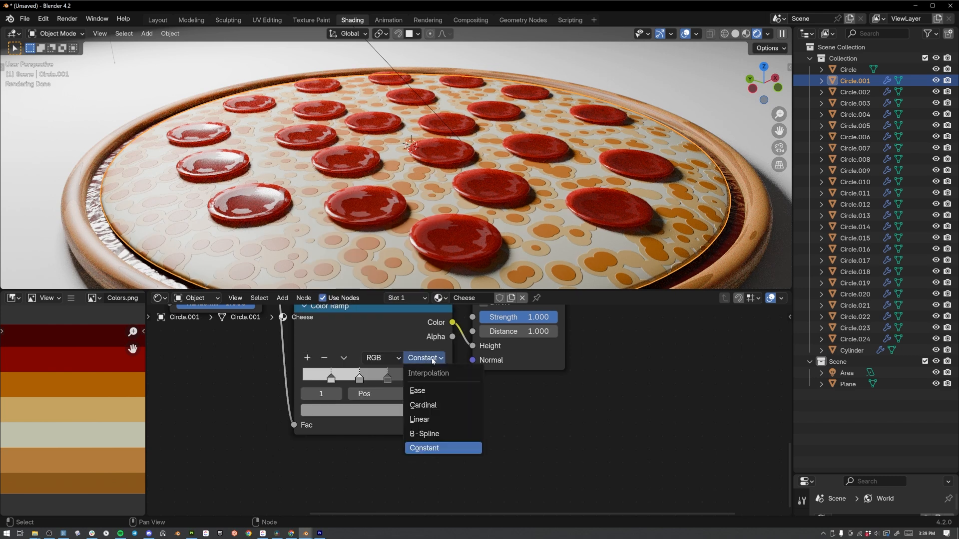
click(446, 392)
drag(333, 379, 381, 383)
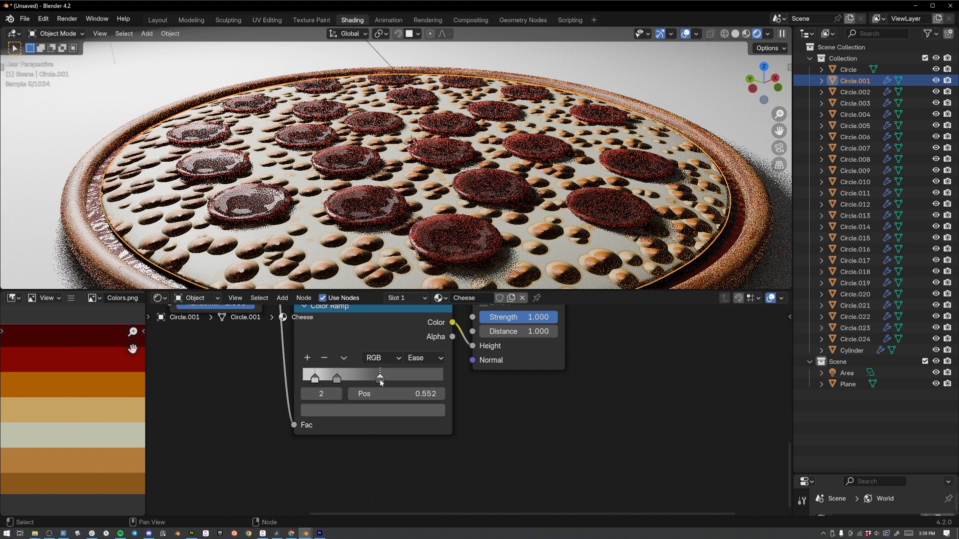
scroll(410, 256, down, 2)
middle_drag(439, 240, 426, 255)
scroll(426, 255, down, 3)
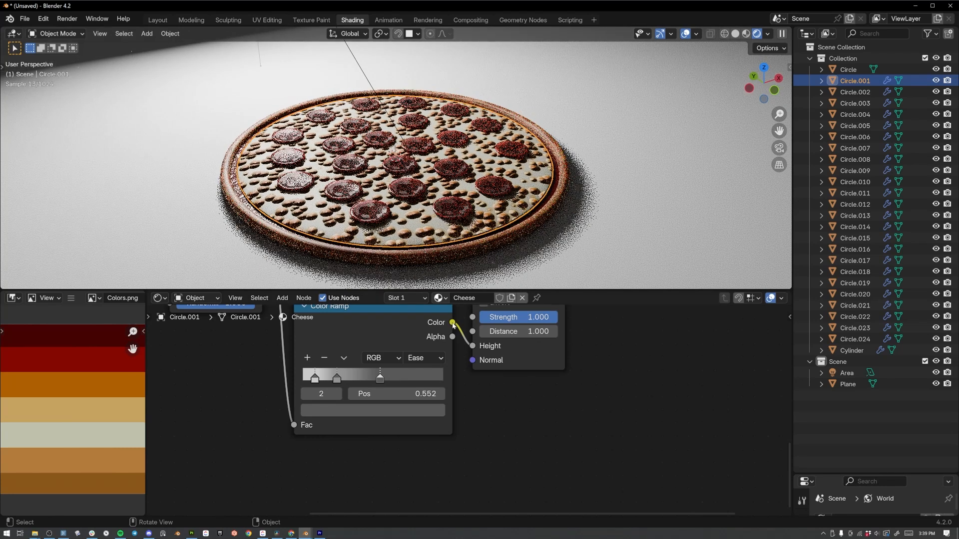
Reduce the Bump node's Strength to 0.4.
middle_drag(505, 337, 473, 445)
drag(506, 424, 495, 423)
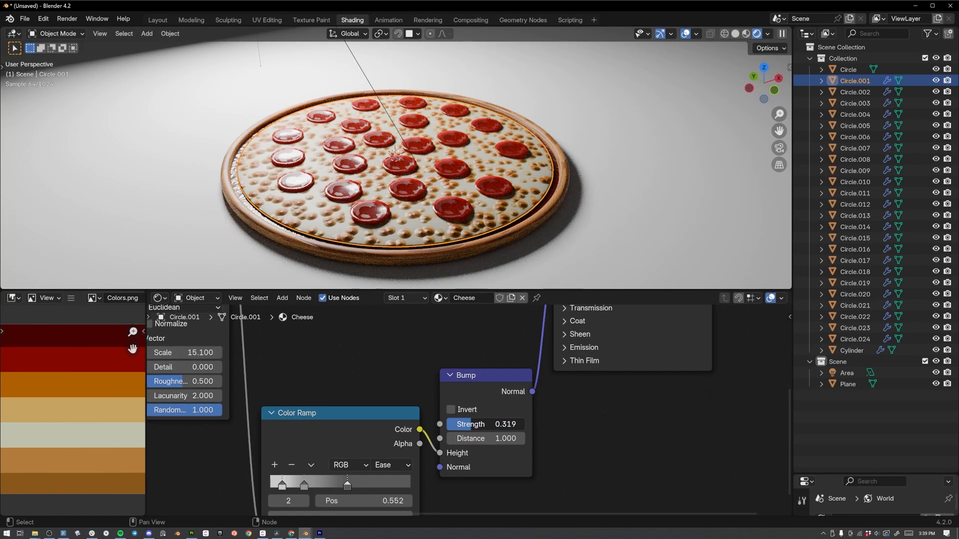
drag(505, 424, 515, 424)
middle_drag(441, 328, 463, 367)
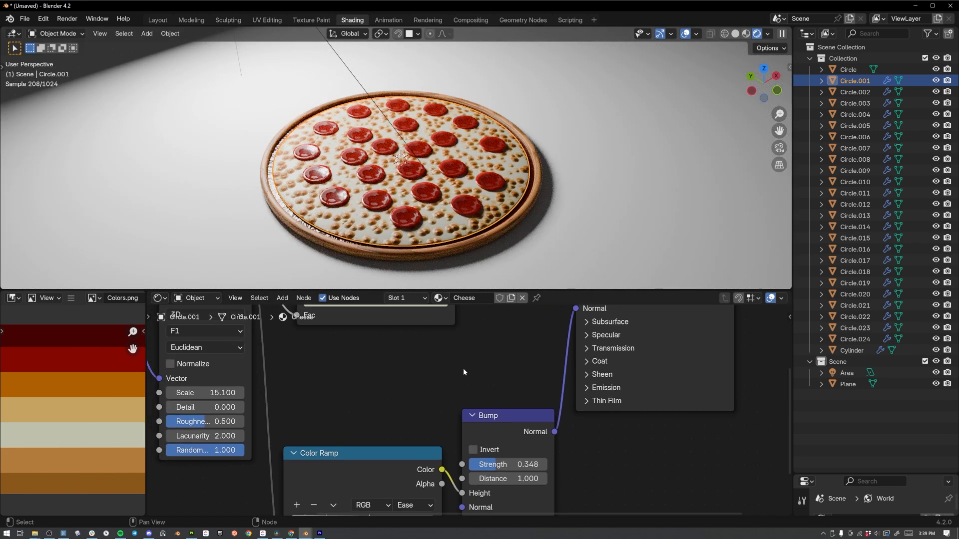
drag(524, 464, 529, 465)
mouse_move(451, 224)
middle_down()
mouse_move(447, 204)
mouse_move(445, 223)
middle_up()
scroll(445, 223, up, 1)
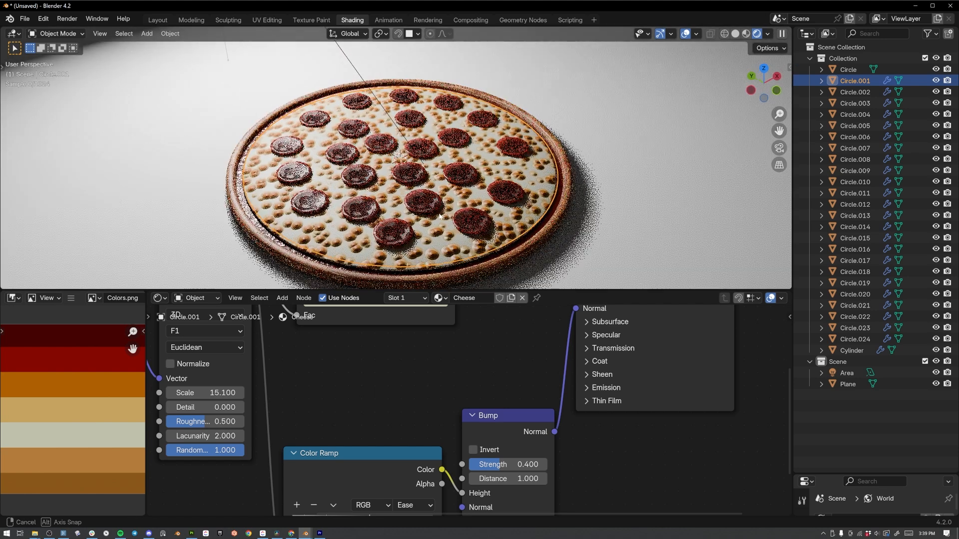
Move the greyscale Color Ramp and the Bump node down to clear space beneath the coloured Color Ramp.
middle_drag(379, 375, 431, 427)
scroll(431, 428, down, 5)
drag(430, 433, 522, 512)
middle_drag(501, 416, 484, 313)
drag(430, 382, 438, 410)
middle_drag(427, 360, 432, 469)
Duplicate the coloured Color Ramp into the cleared space and feed its Fac from the Voronoi Texture's Distance.
click(414, 323)
key(shift+d)
click(413, 419)
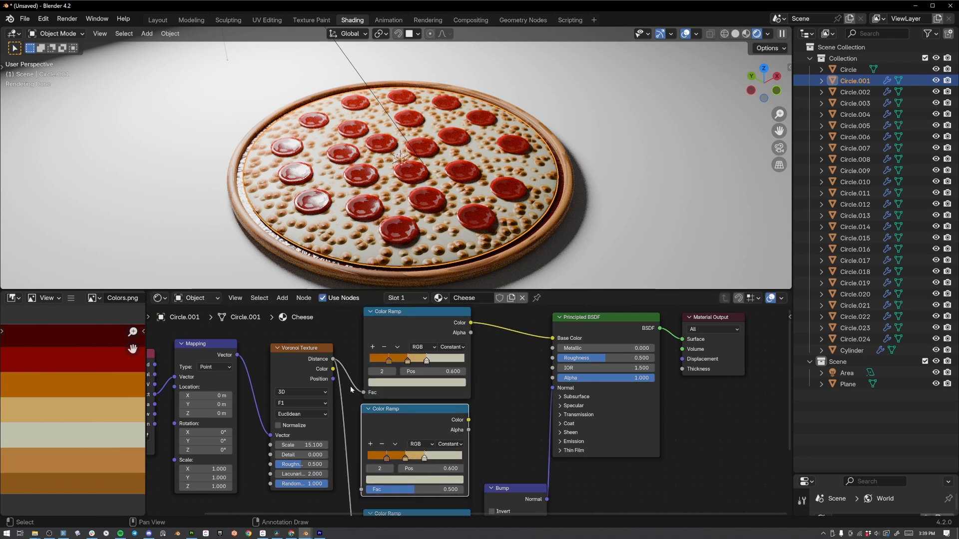
drag(333, 359, 362, 489)
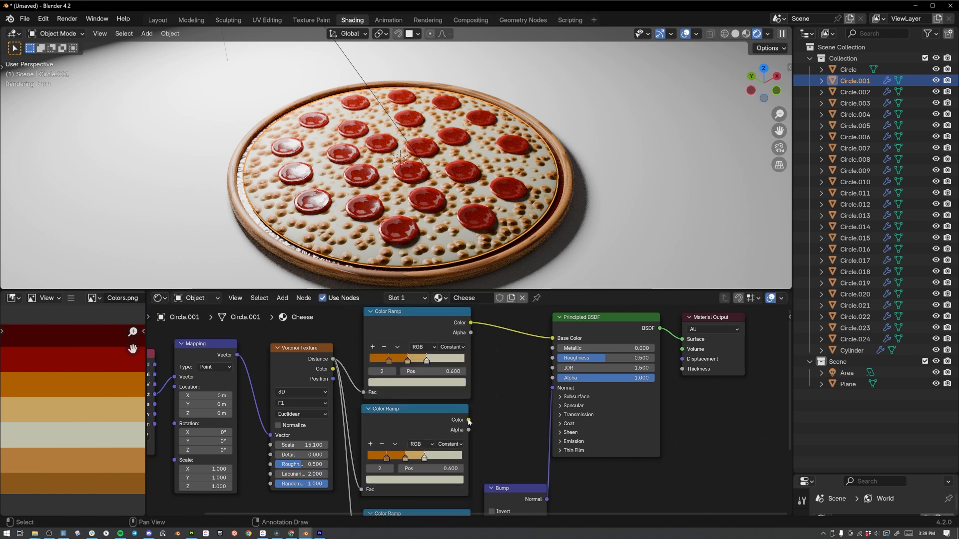
Set the Saturation of all three stops of the new Color Ramp to 0.
middle_drag(422, 426, 448, 347)
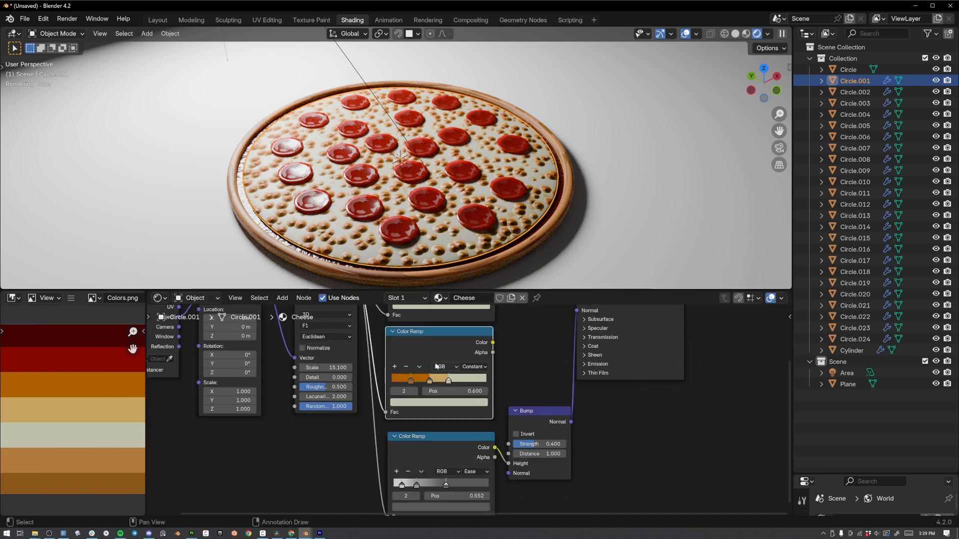
scroll(445, 365, up, 6)
click(377, 365)
click(401, 399)
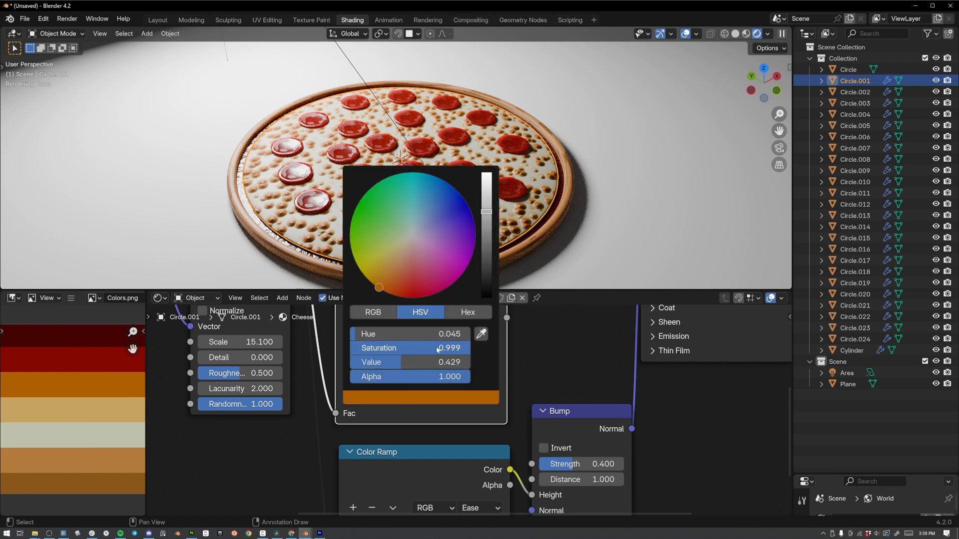
drag(433, 348, 361, 351)
middle_drag(460, 407, 456, 420)
click(402, 377)
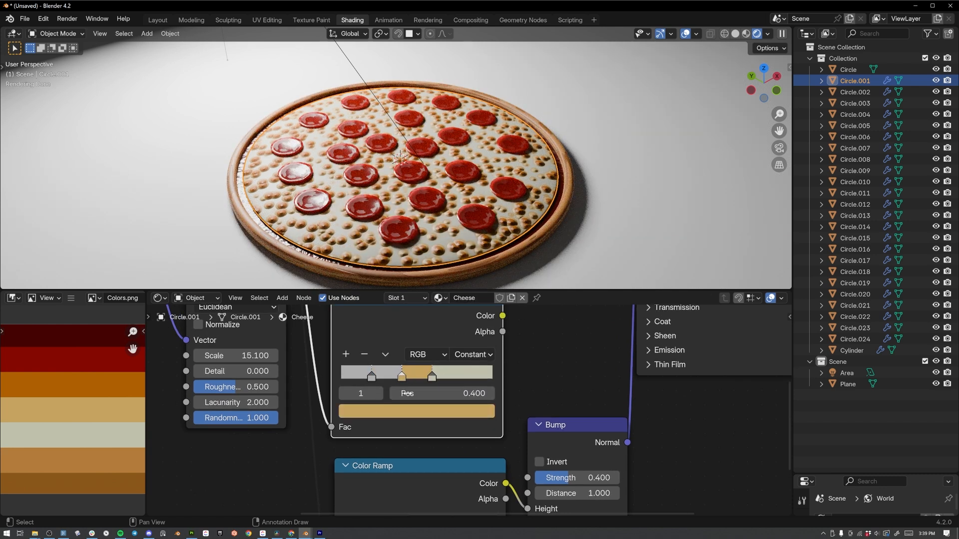
click(409, 410)
drag(438, 363, 346, 363)
click(433, 377)
click(449, 411)
drag(449, 363, 346, 363)
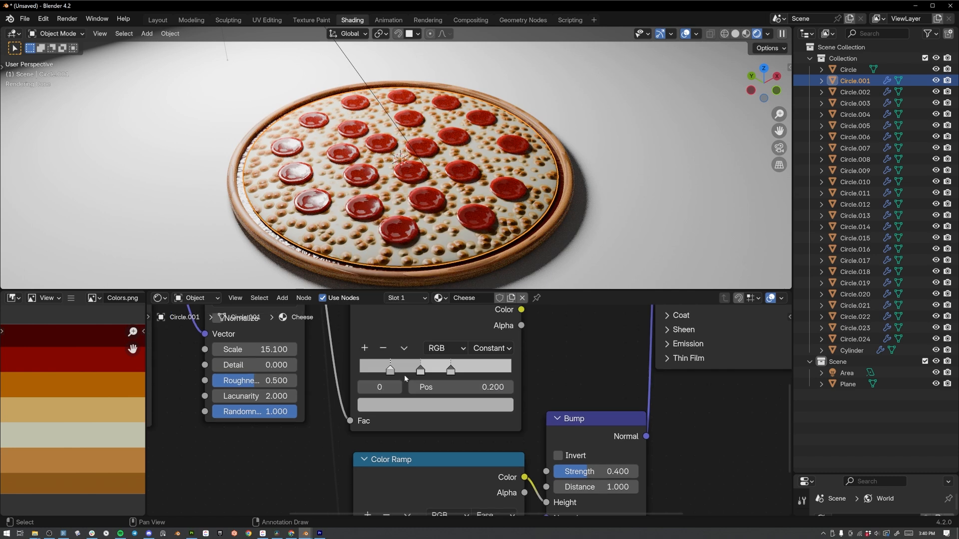
Set the Value of the new Color Ramp's first stop to 0.5.
middle_drag(396, 331, 399, 338)
scroll(398, 380, up, 5)
scroll(434, 450, down, 5)
middle_drag(442, 509, 427, 402)
click(439, 352)
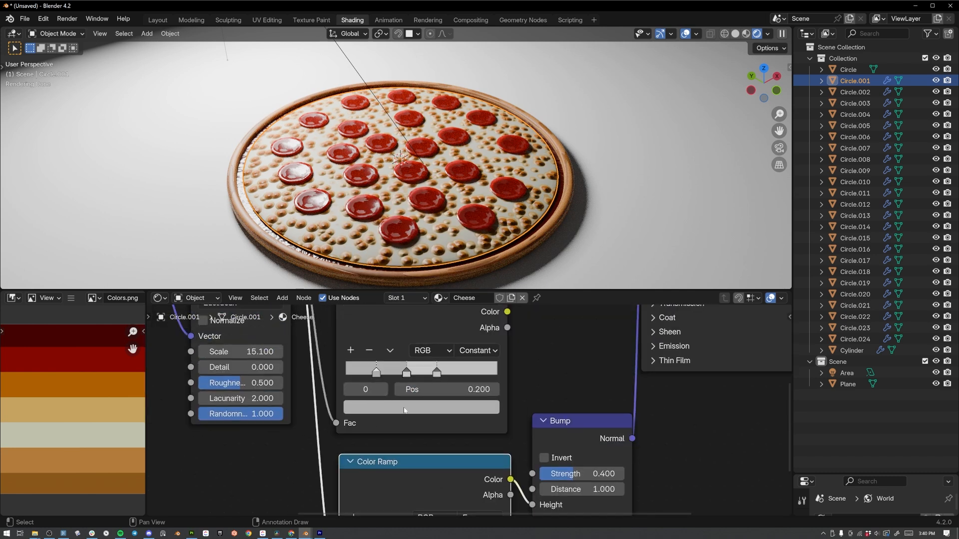
click(404, 411)
click(424, 369)
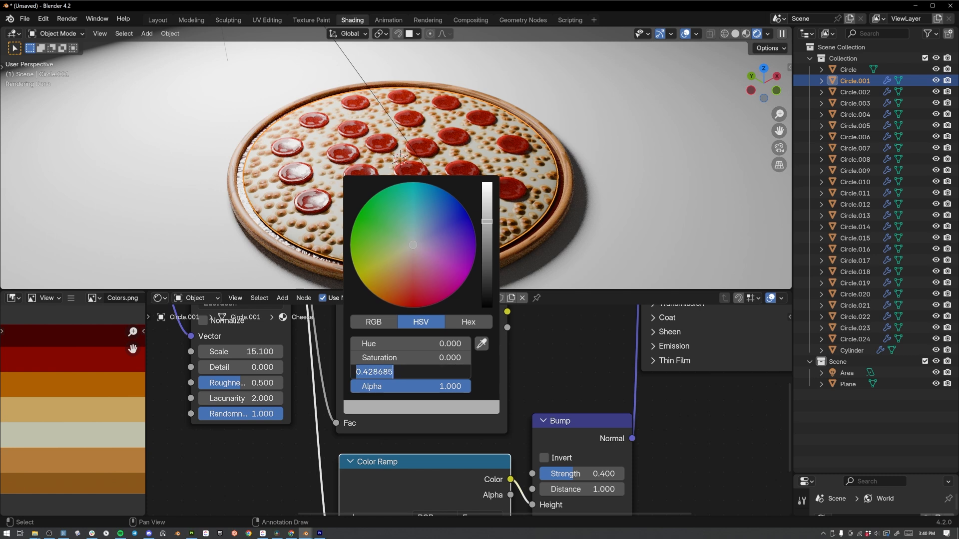
text(.5)
key(Return)
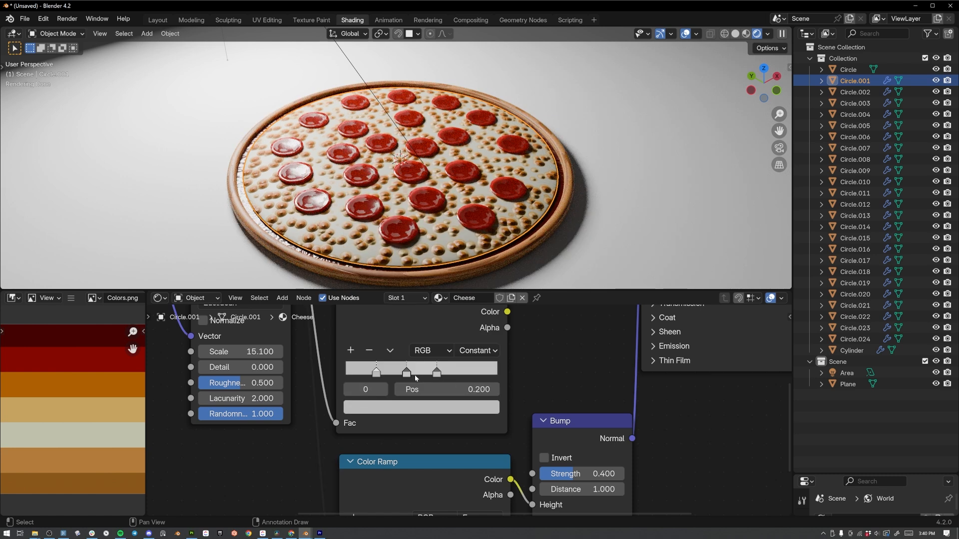
Set the Value of the new Color Ramp's middle stop to 0.35 and its last stop to 0.15.
click(407, 373)
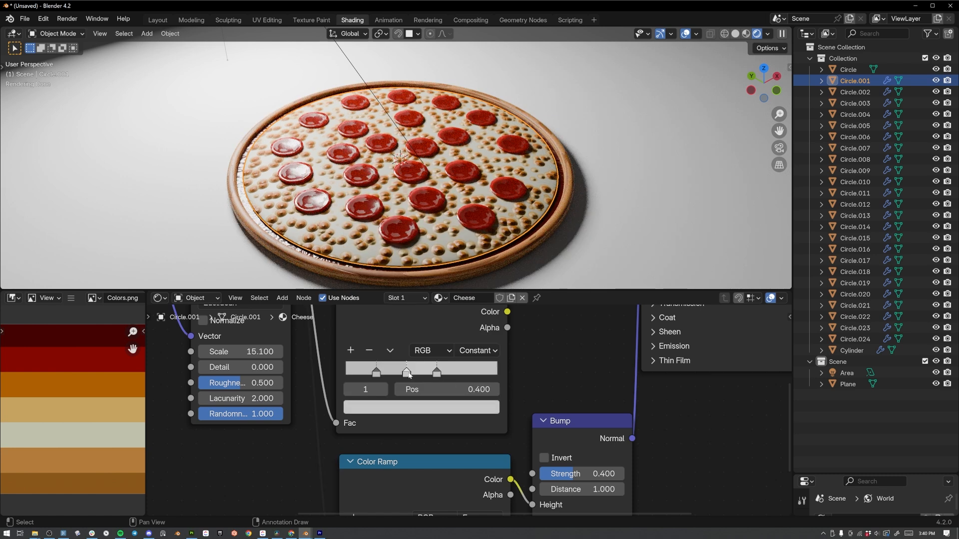
click(423, 411)
text(.3)
key(Return)
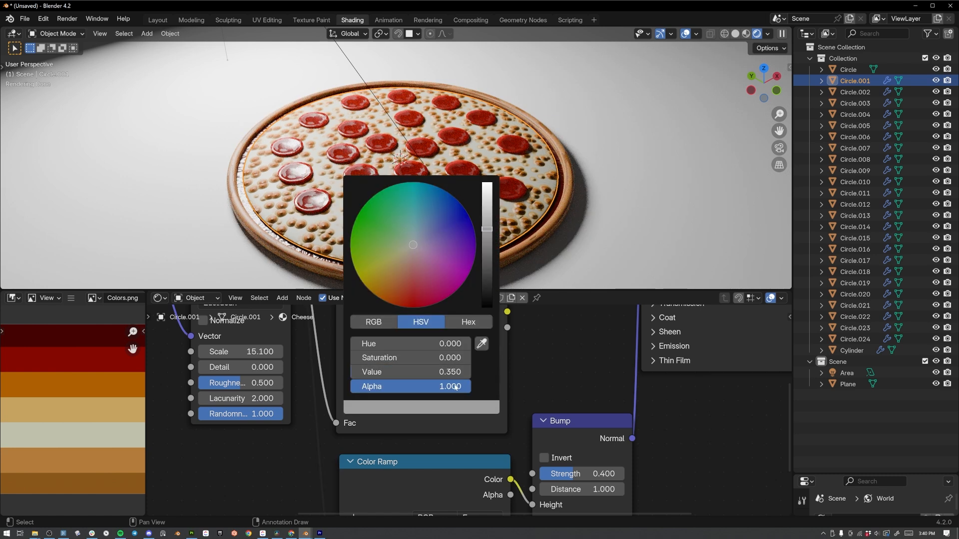
click(436, 375)
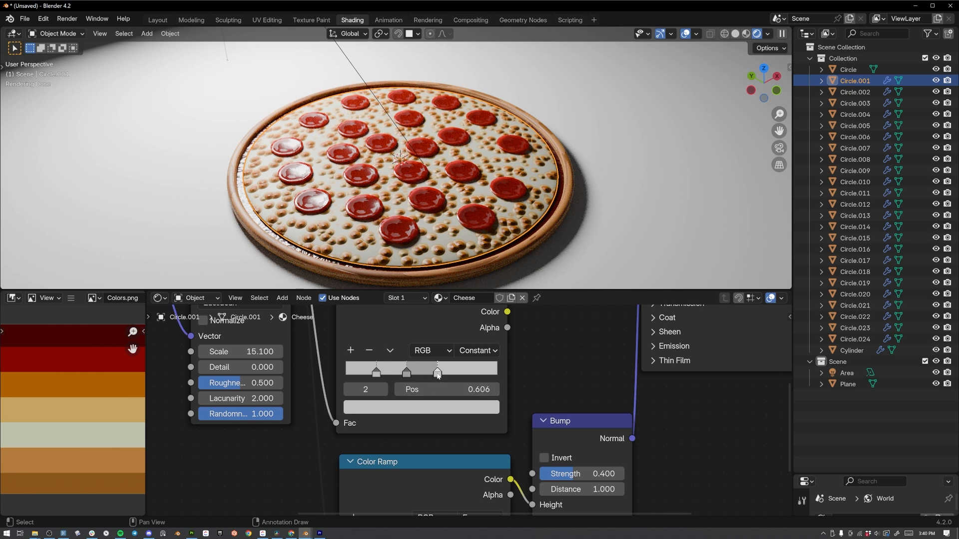
click(444, 407)
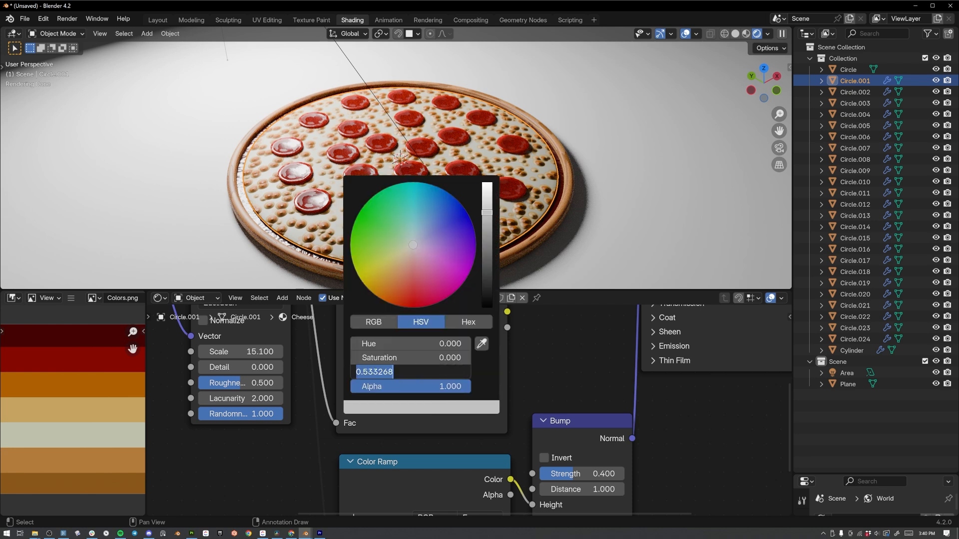
text(.1)
key(Return)
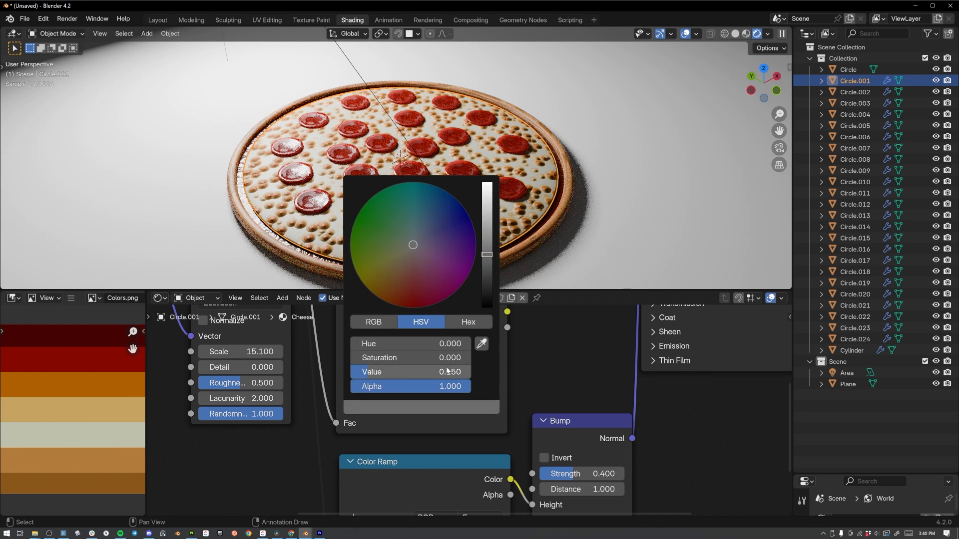
Connect the new greyscale Color Ramp's Color output to the Principled BSDF's Roughness and inspect the cheese's shine.
middle_drag(571, 507, 442, 432)
middle_drag(393, 398, 360, 428)
scroll(374, 416, down, 2)
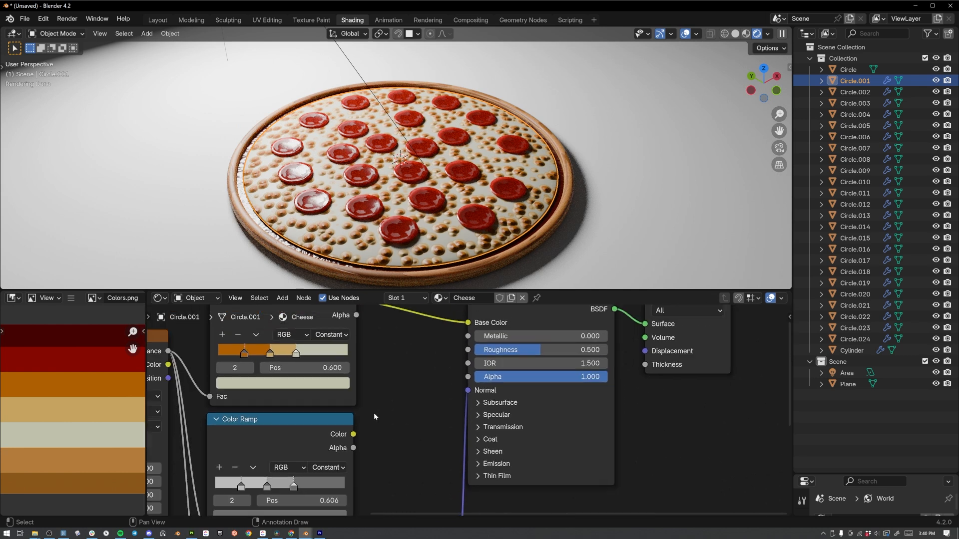
drag(353, 435, 375, 435)
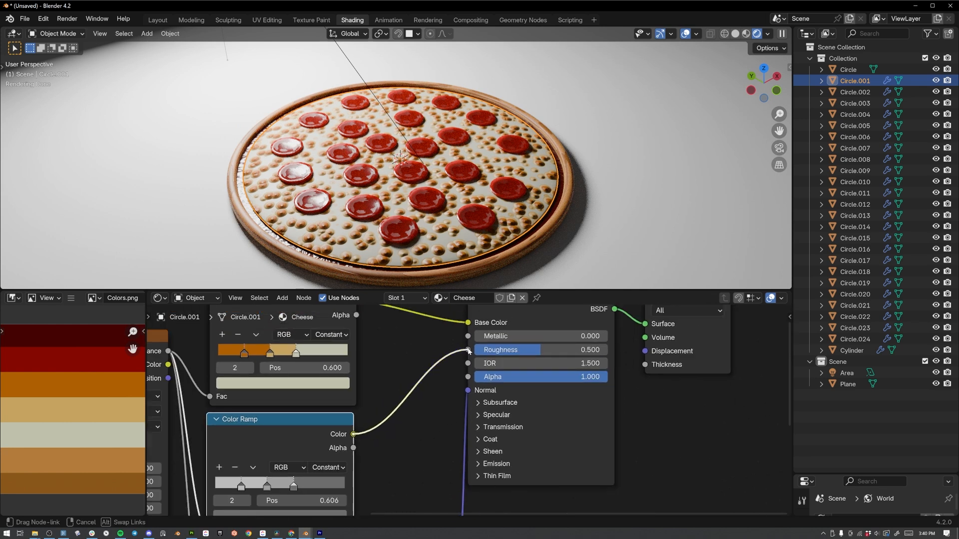
drag(469, 351, 465, 352)
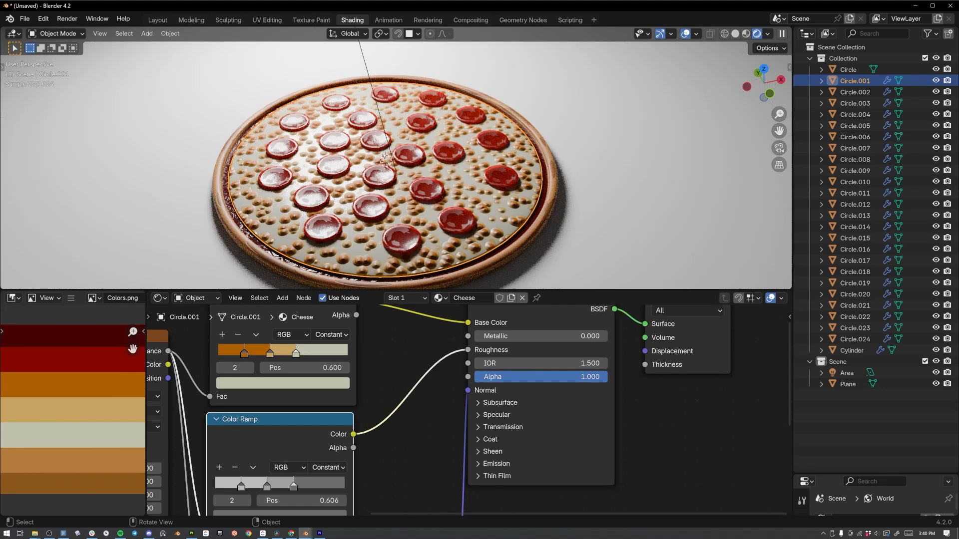
scroll(295, 176, up, 4)
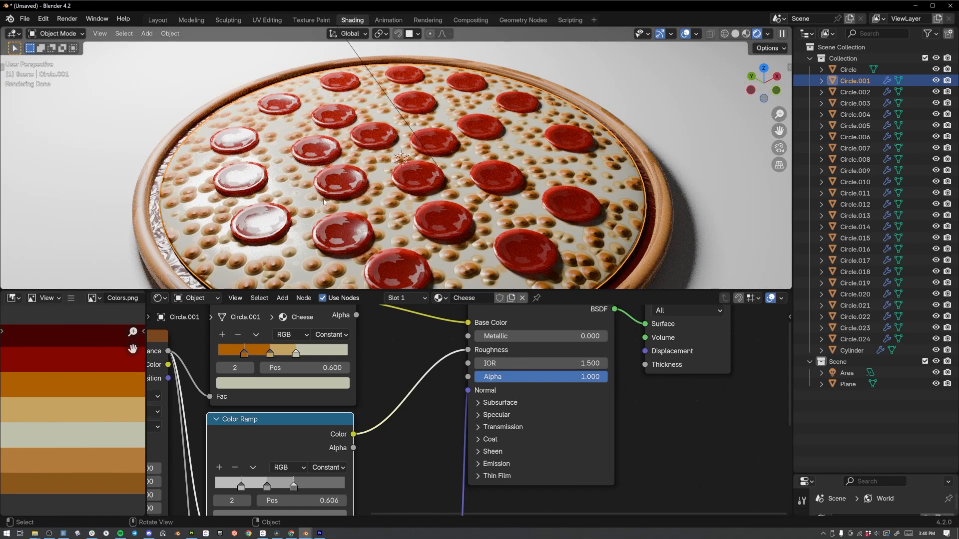
scroll(324, 202, down, 5)
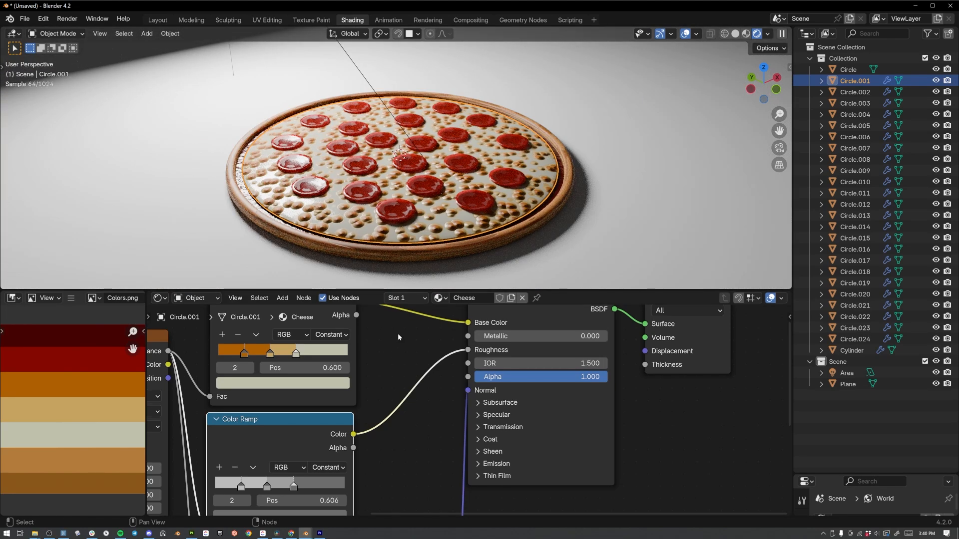
Set the Principled BSDF's Subsurface Weight to 1 and its Scale to 0.2 m.
click(478, 404)
middle_drag(478, 404, 434, 343)
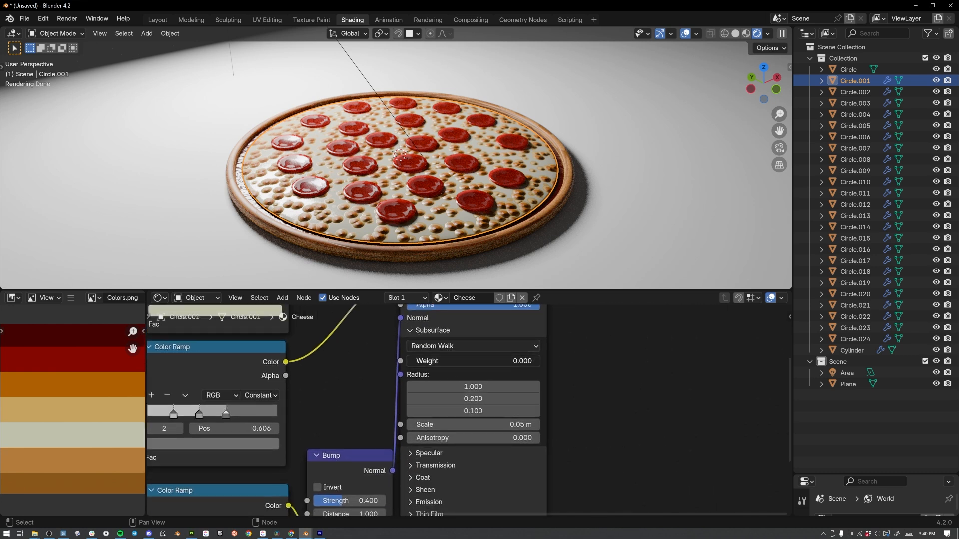
drag(474, 362, 538, 361)
click(480, 425)
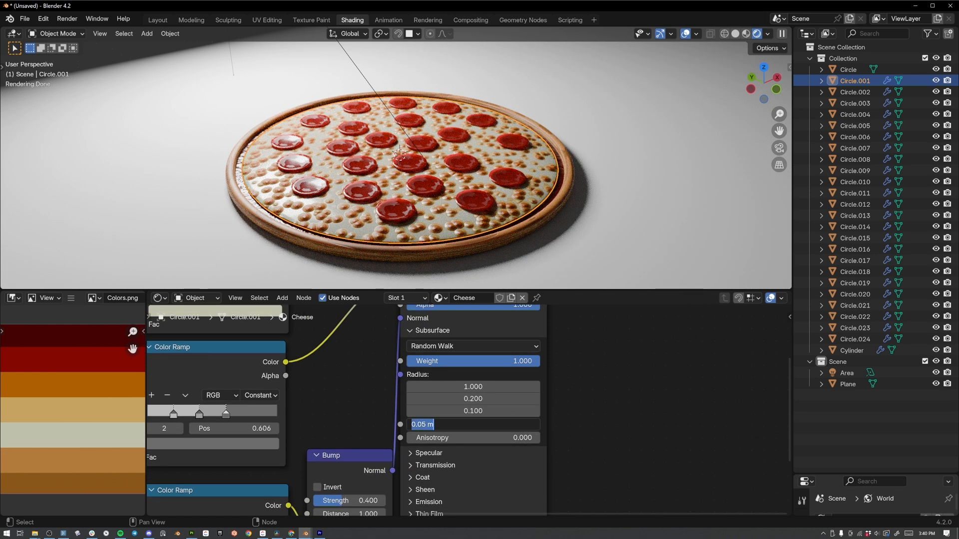
text(0.2)
key(Return)
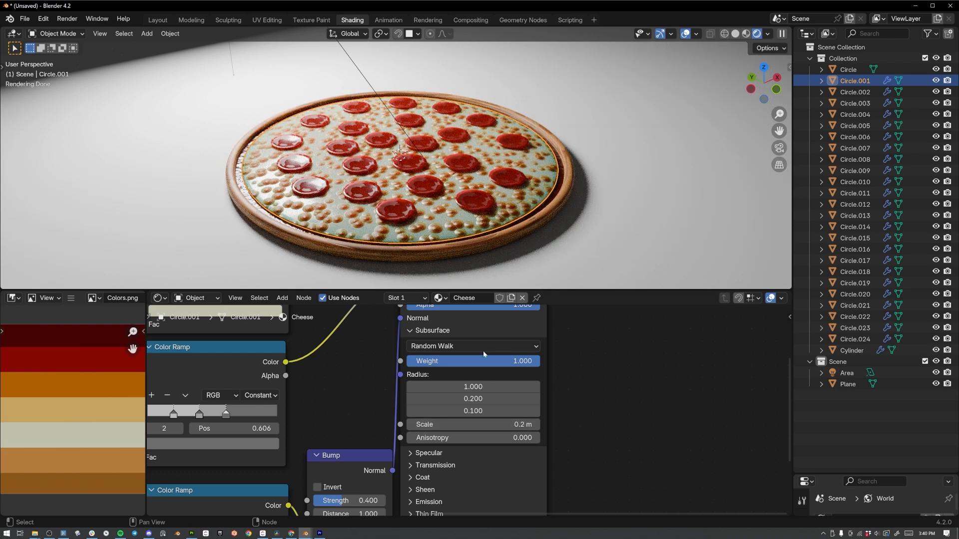
Switch the Principled BSDF's subsurface method to Christensen-Burley and inspect the cheese from a higher angle.
click(468, 345)
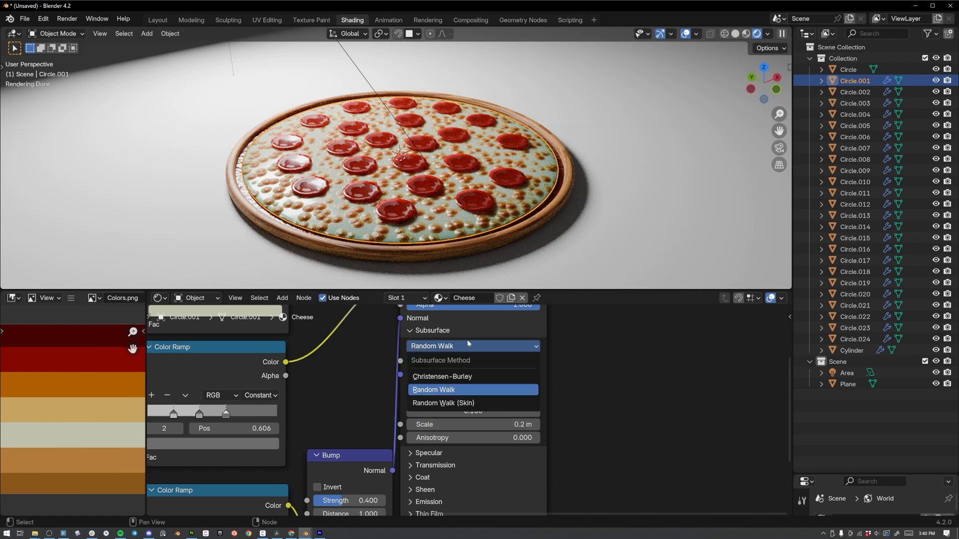
click(449, 380)
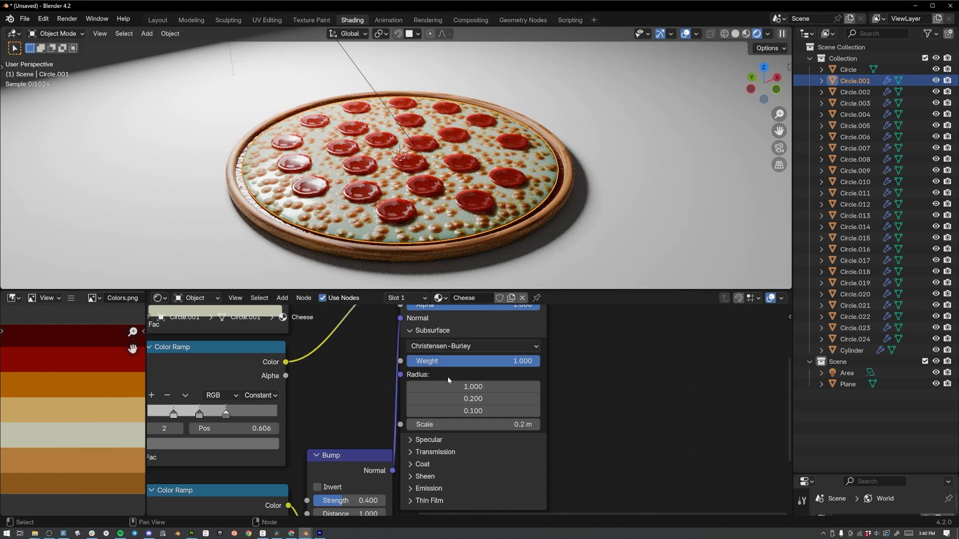
middle_drag(502, 248, 458, 275)
scroll(473, 264, up, 2)
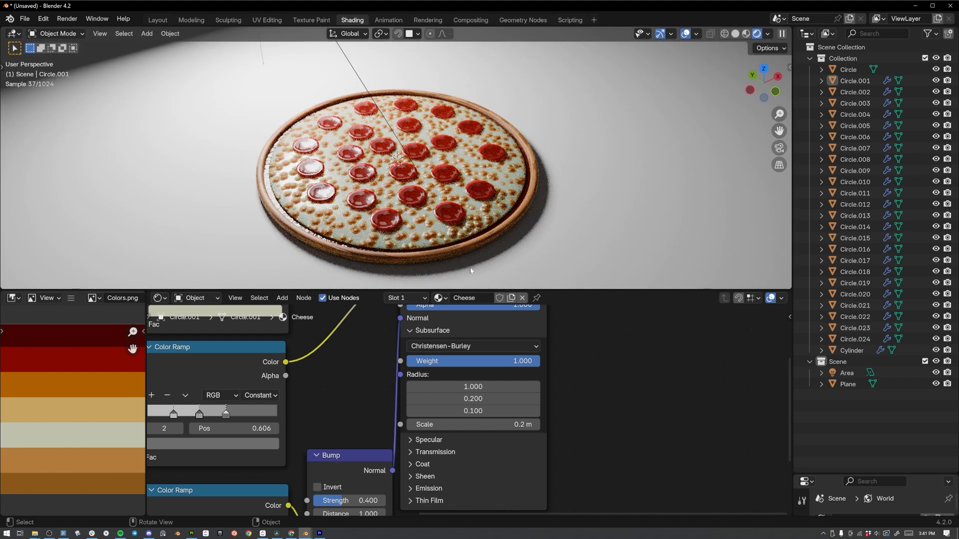
Switch to the Layout workspace with the whole pizza, ground plane and area light in view.
click(158, 20)
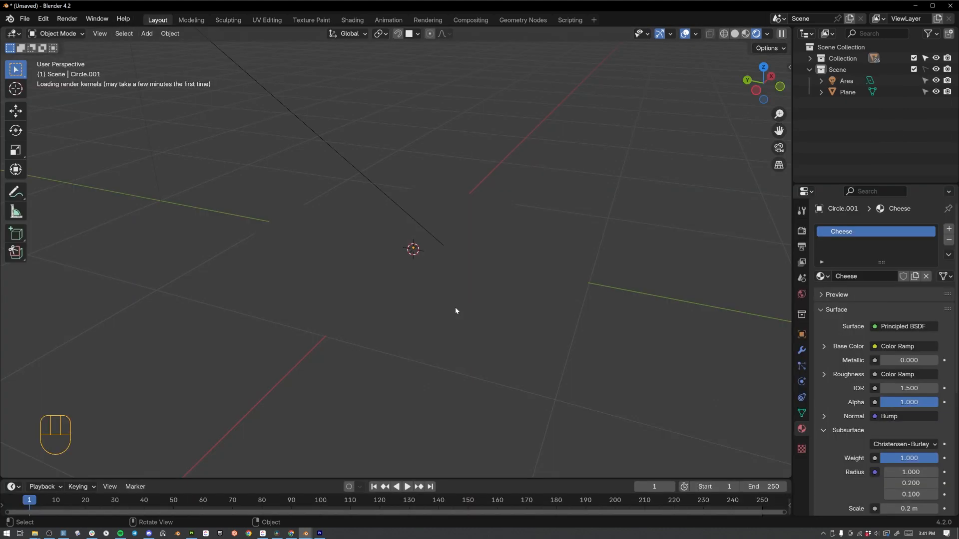
scroll(467, 245, down, 2)
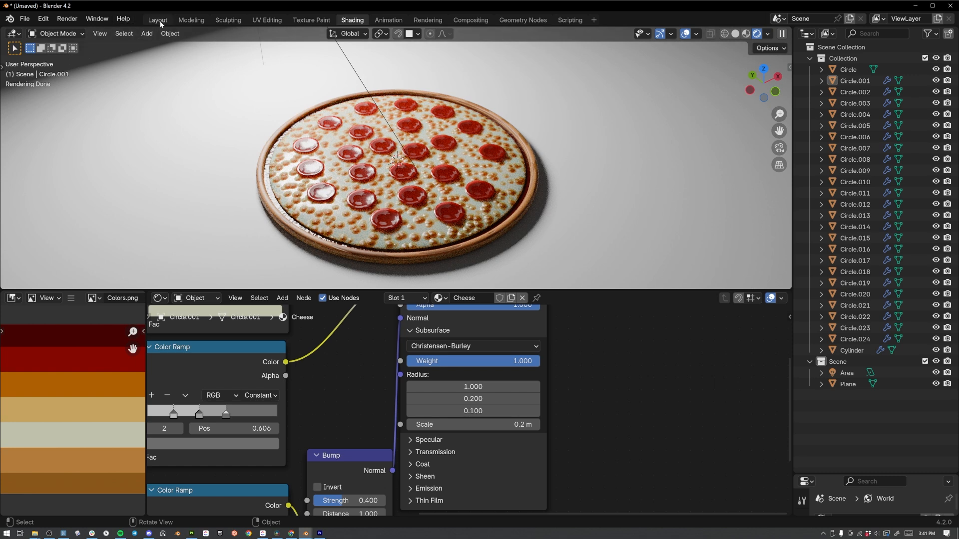
click(158, 20)
scroll(467, 245, down, 3)
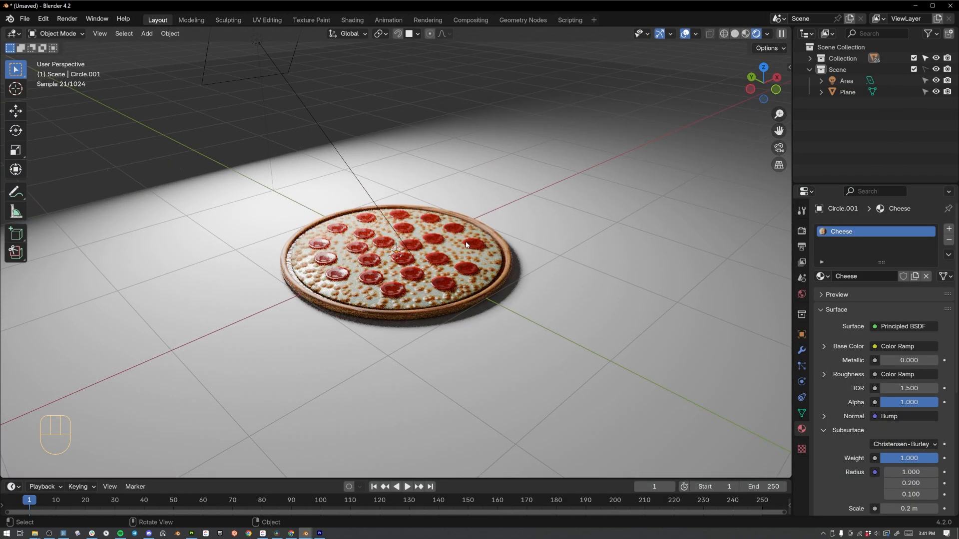
scroll(465, 246, down, 1)
middle_drag(377, 268, 399, 271)
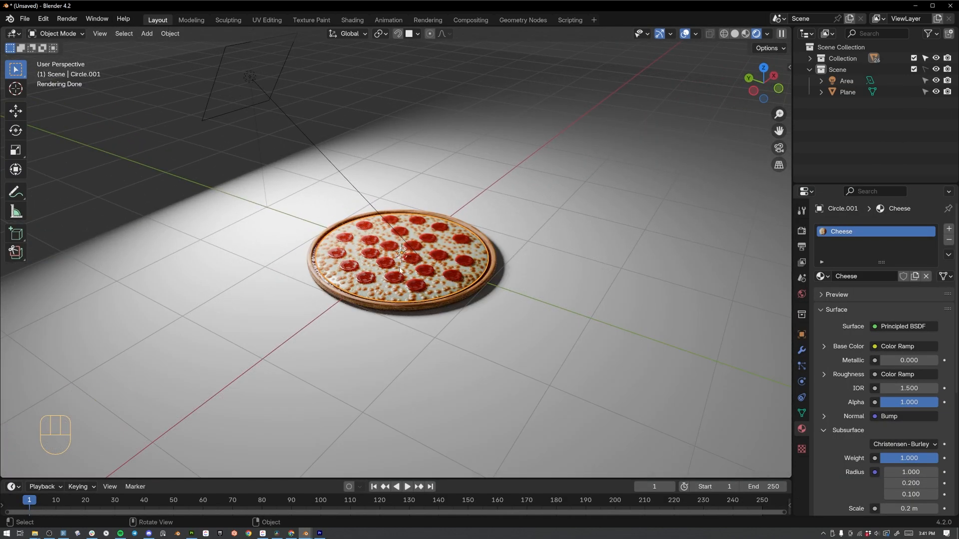
Add a point light to the scene, make the Scene collection selectable and select the new light.
key(shift+a)
click(472, 249)
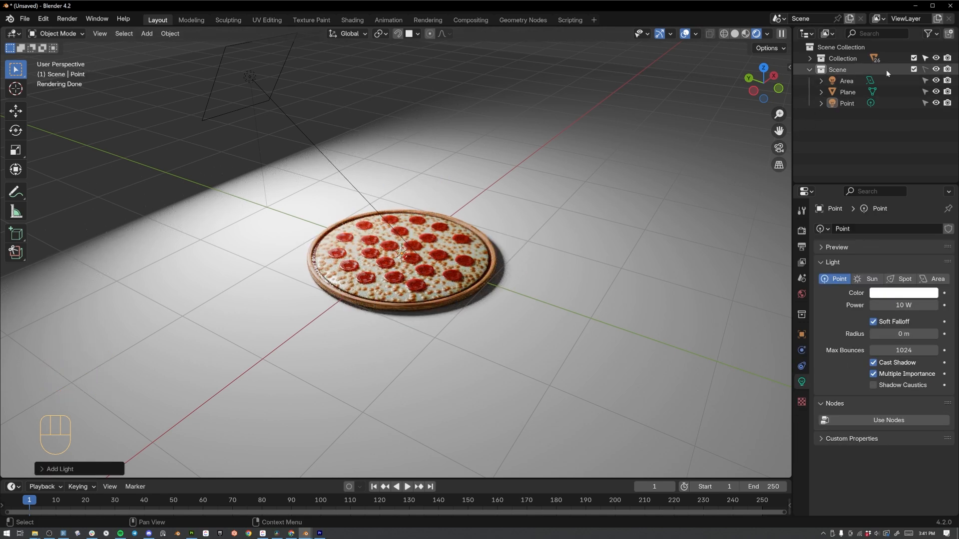
click(926, 70)
click(857, 104)
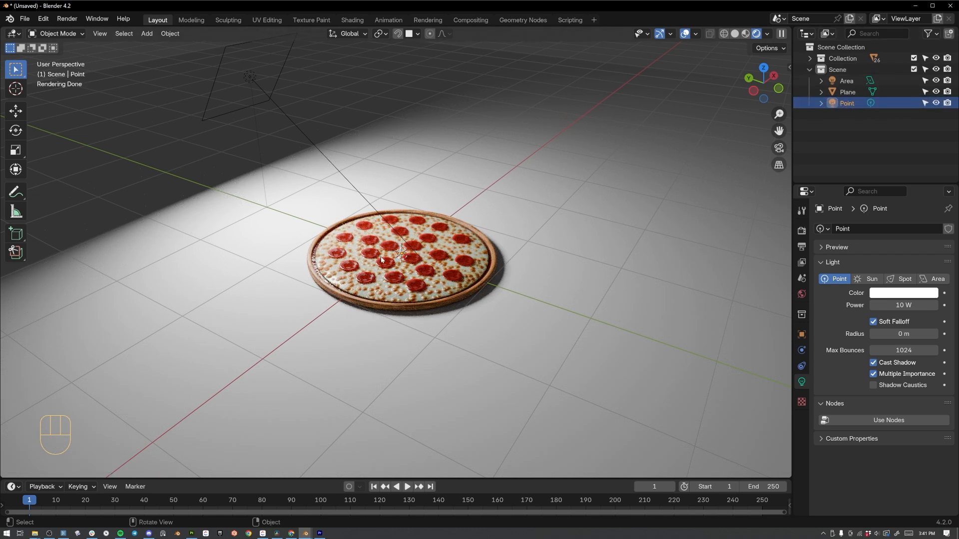
Raise the point light about 1 m along Z and move it about 1.7 m in the negative Y direction.
key(g)
key(z)
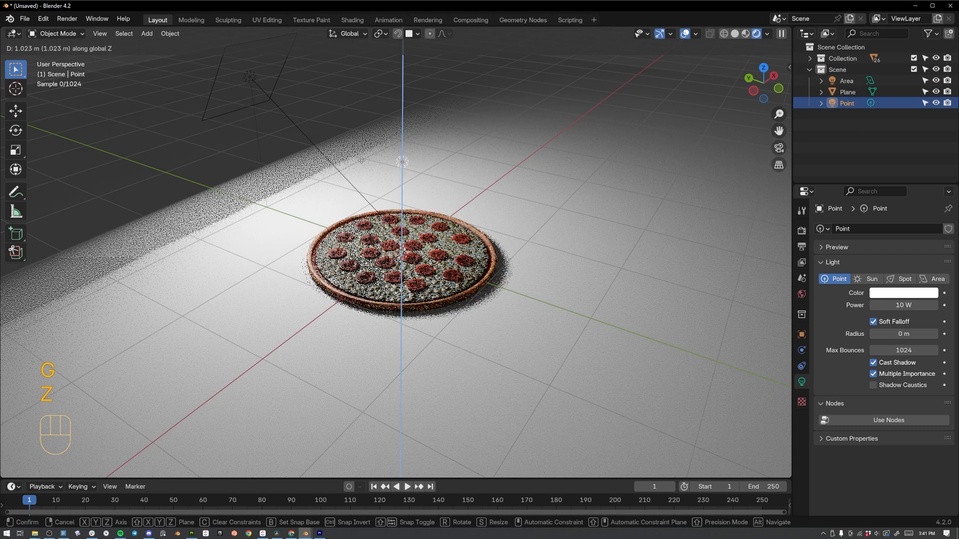
click(361, 159)
key(g)
key(y)
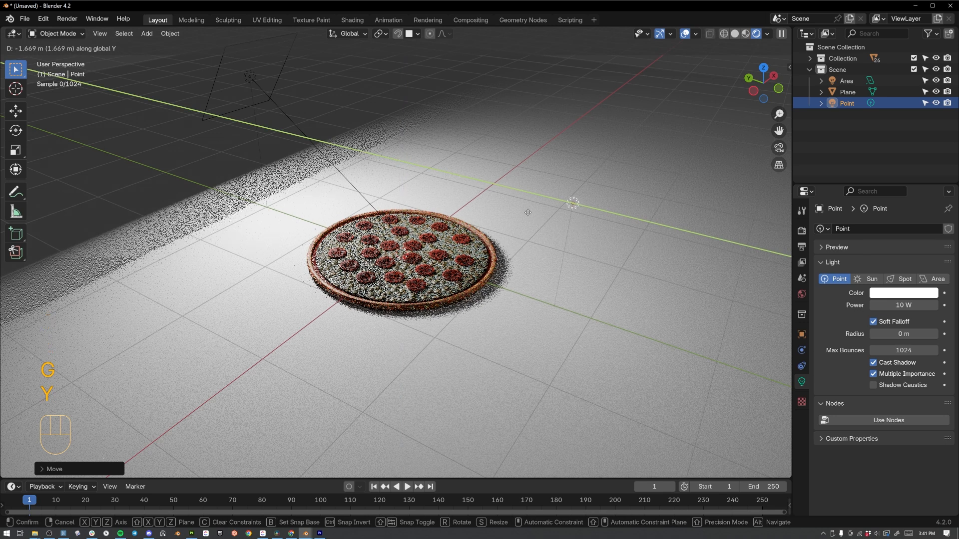
click(527, 212)
Set the point light's power to 100 W and give it a pale warm yellow colour.
click(905, 305)
text(100)
key(Return)
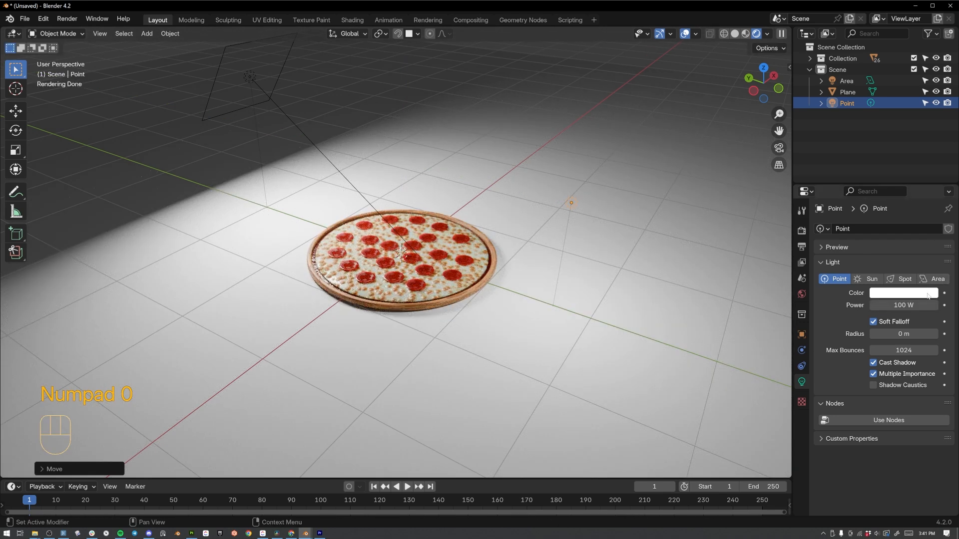
click(928, 294)
click(865, 186)
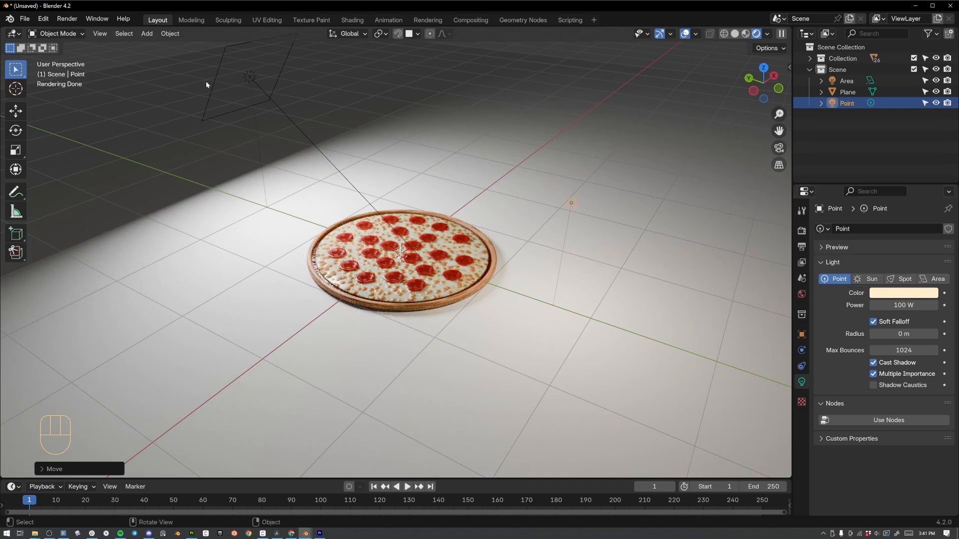
Give the area light above the pizza a pale warm orange colour.
click(245, 78)
click(898, 293)
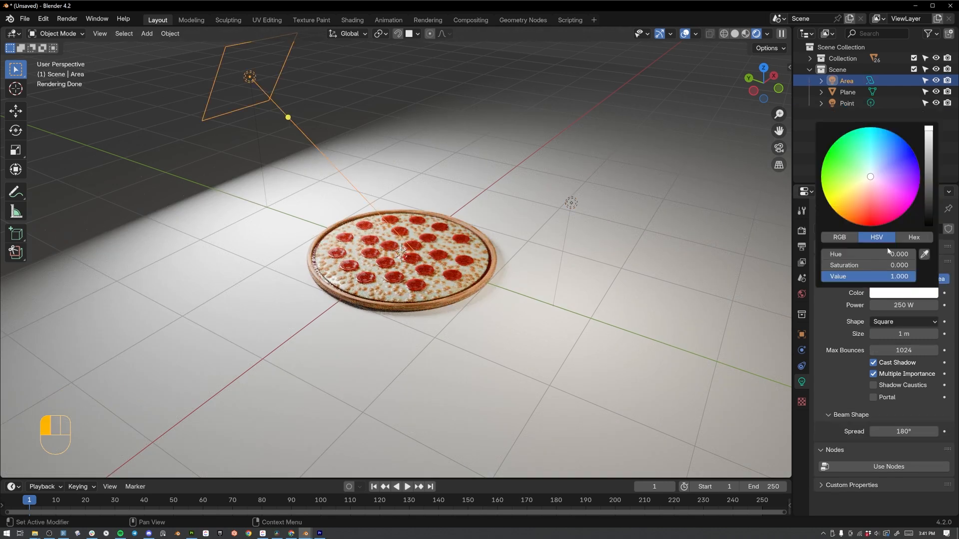
click(865, 193)
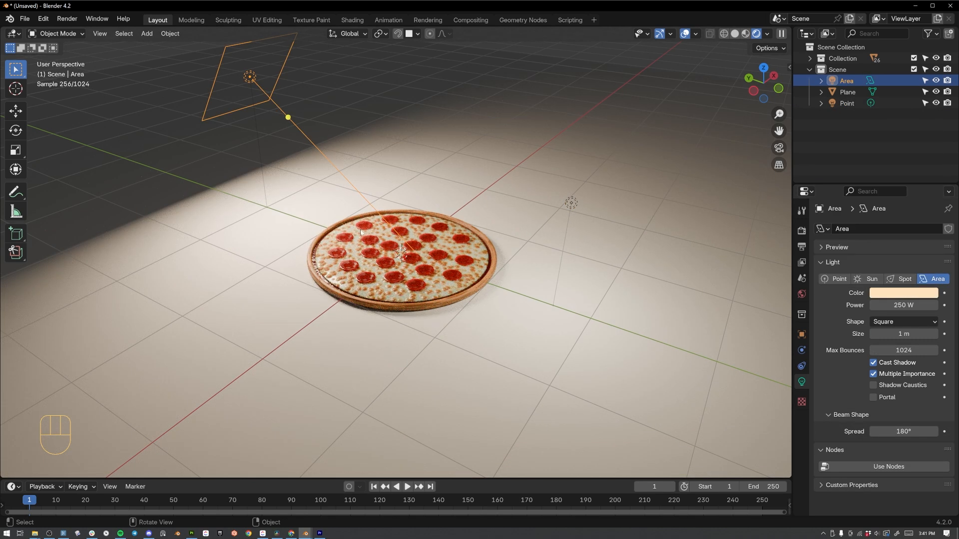
Create a material named BG on the ground plane with a blue base colour of hue 0.620, saturation 0.982 and value 0.800.
click(421, 331)
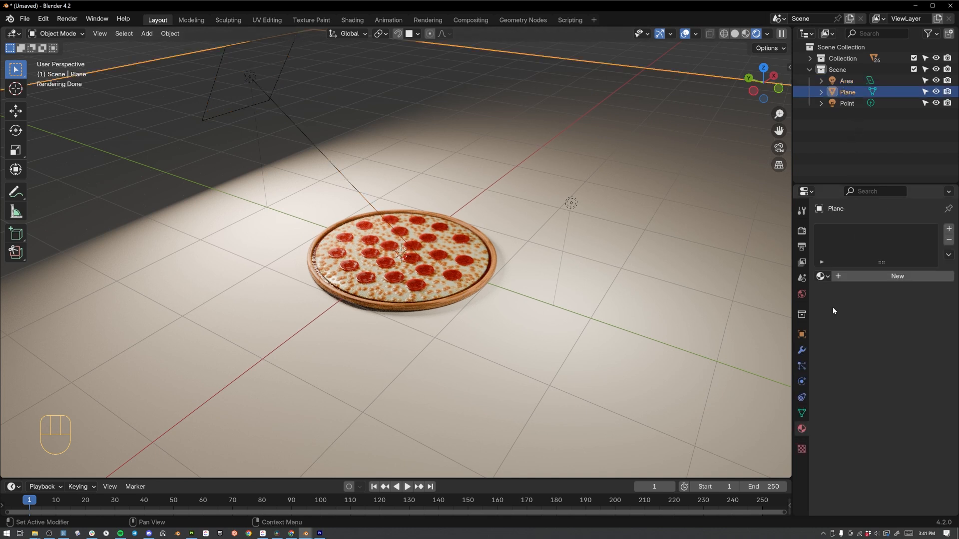
click(866, 276)
text(BG)
key(Return)
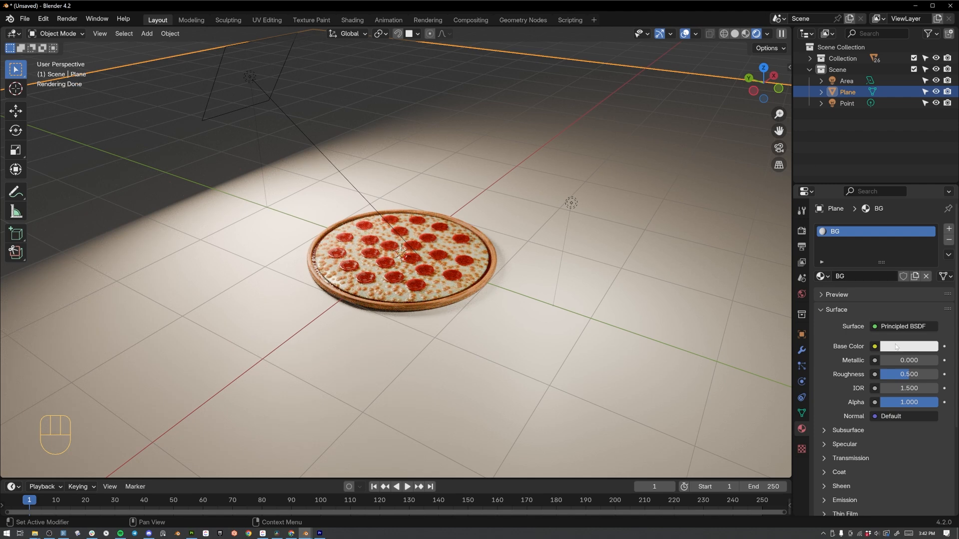
click(897, 347)
click(892, 183)
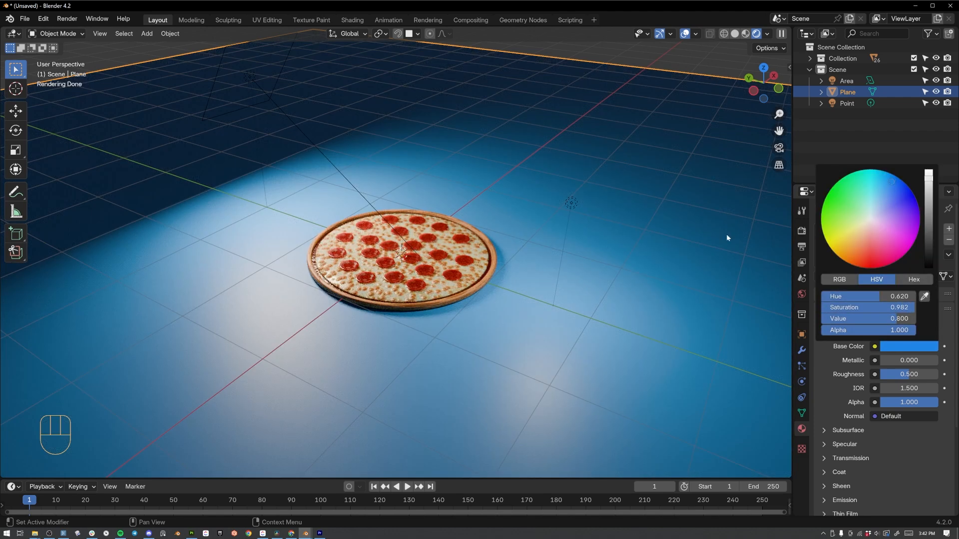
Add a camera and align it to a close, low-angled view of the pizza.
middle_drag(541, 244, 480, 247)
scroll(516, 250, up, 3)
key(shift+a)
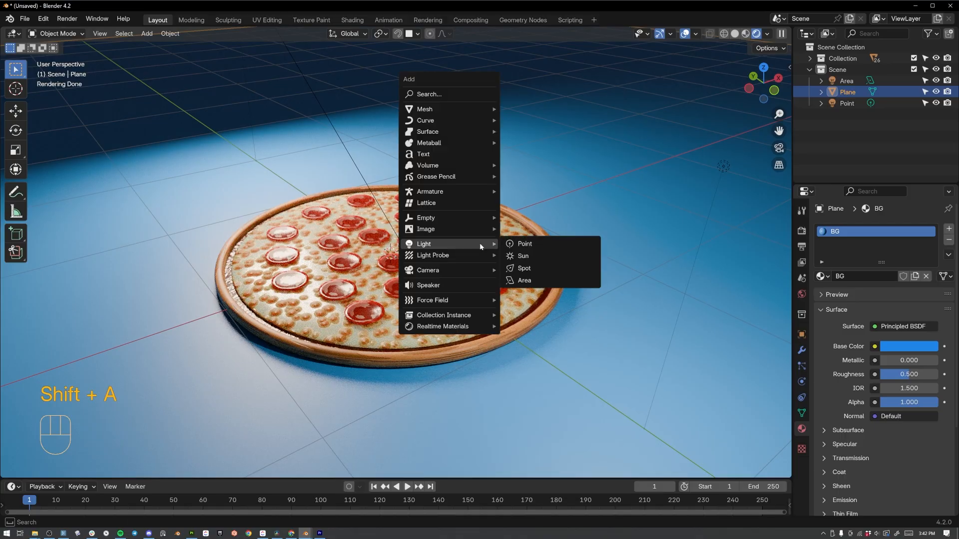
mouse_move(458, 270)
click(519, 269)
middle_drag(520, 269, 509, 240)
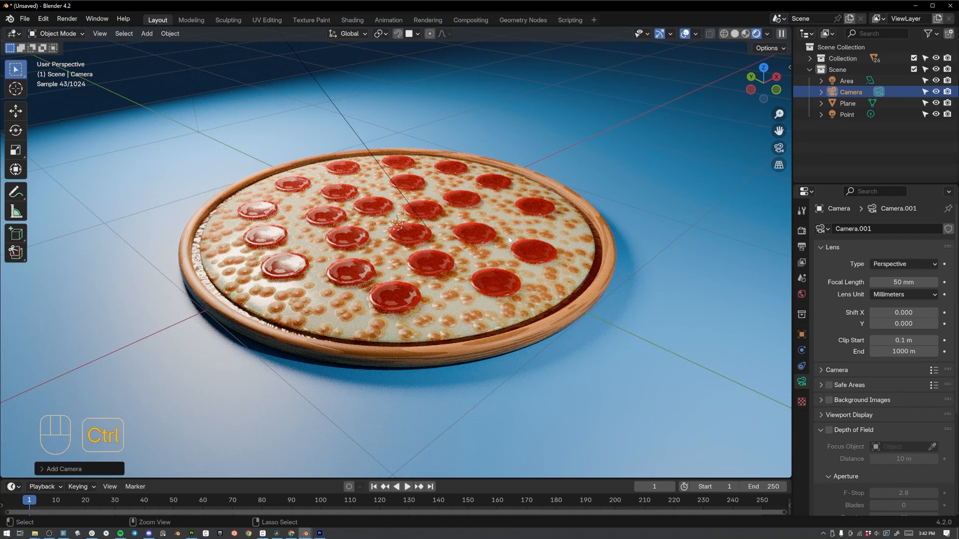
key(ctrl+alt+KP_0)
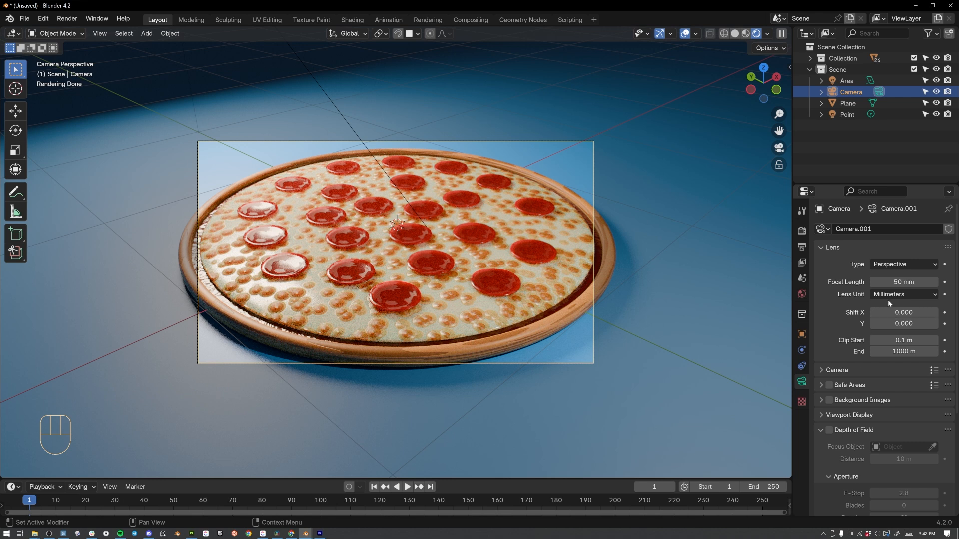
Set the camera's focal length to 35 mm.
click(903, 282)
text(35)
key(Return)
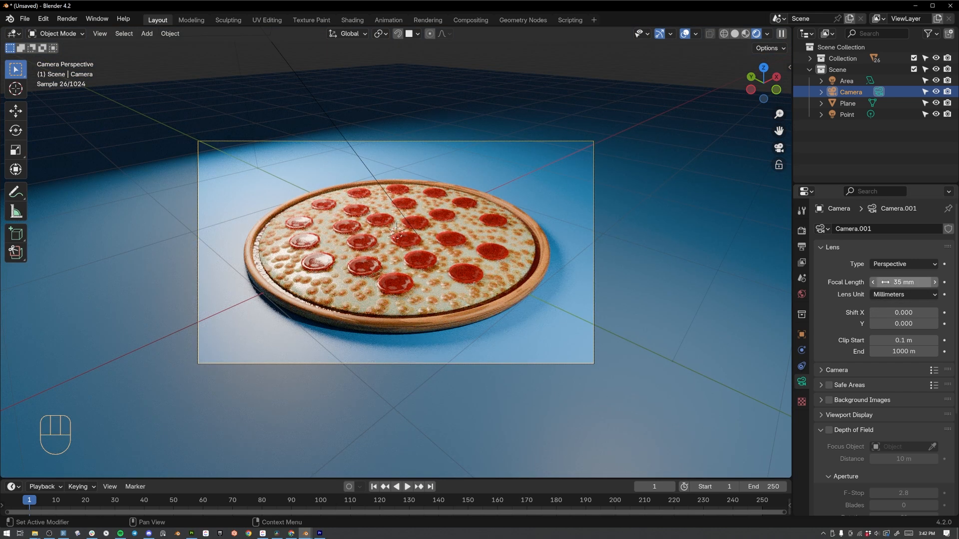
key(d)
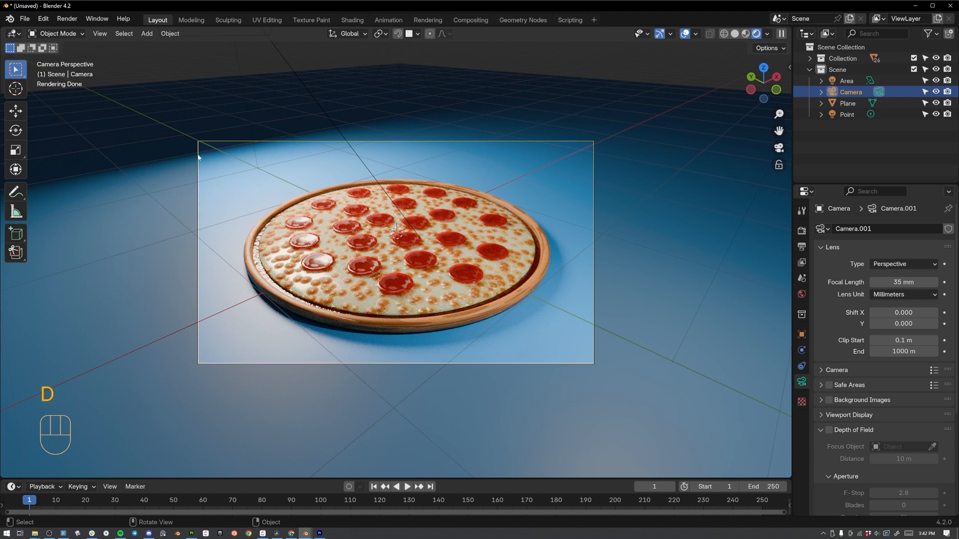
Move the area light about 1 m along the positive Y axis.
click(332, 120)
key(g)
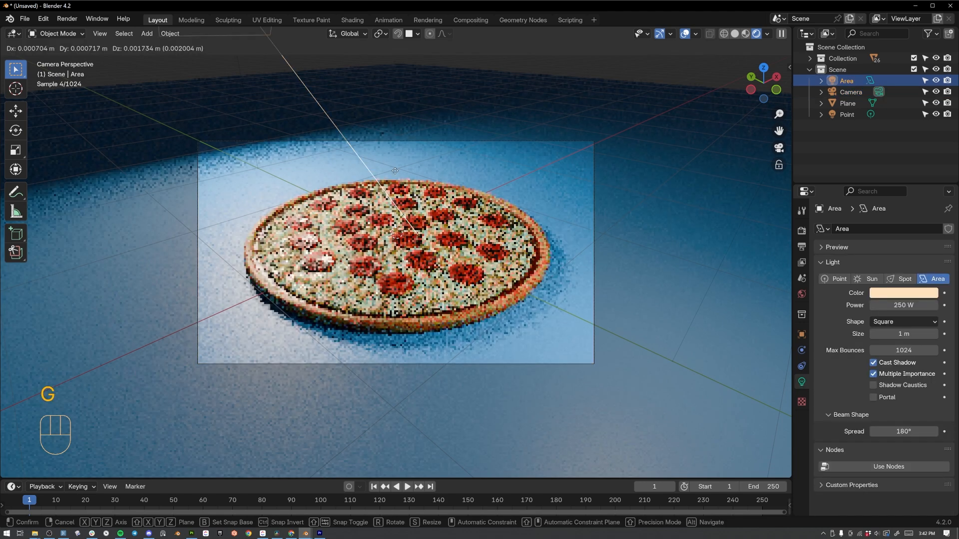
key(y)
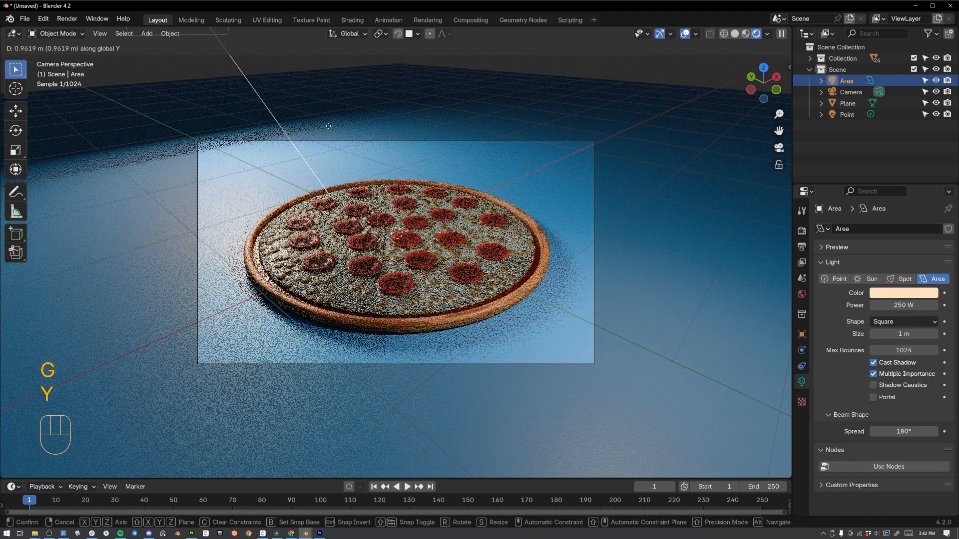
click(331, 128)
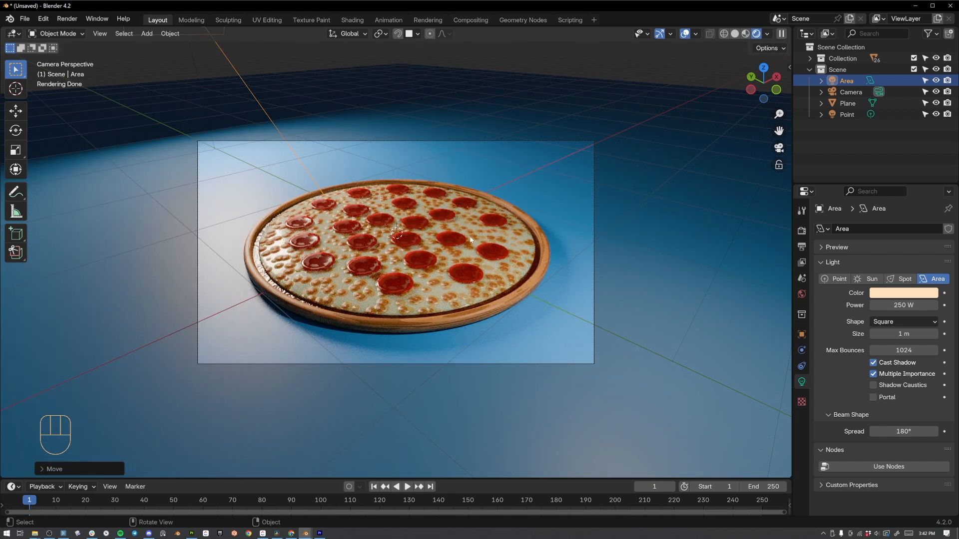
Render the camera view as a still image and reposition the render window over the workspace.
click(77, 18)
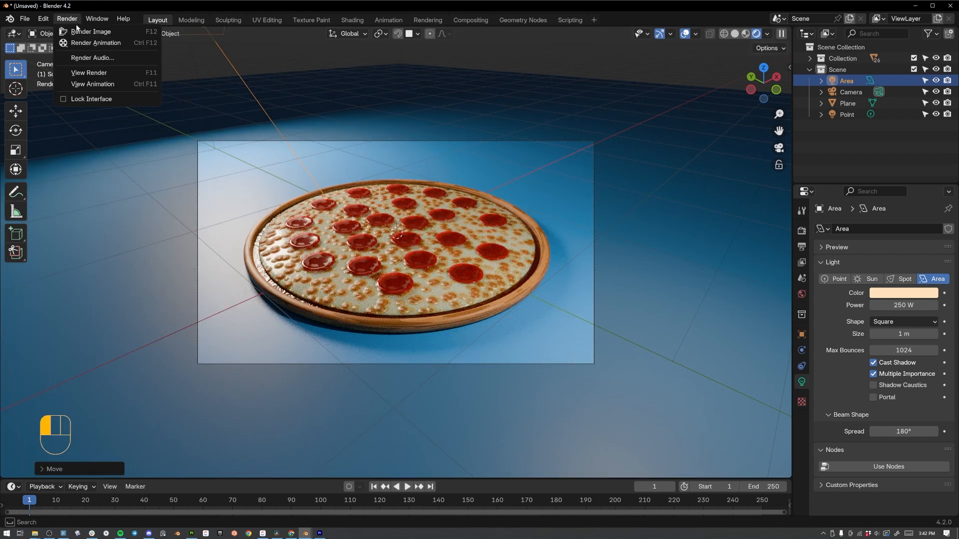
click(80, 33)
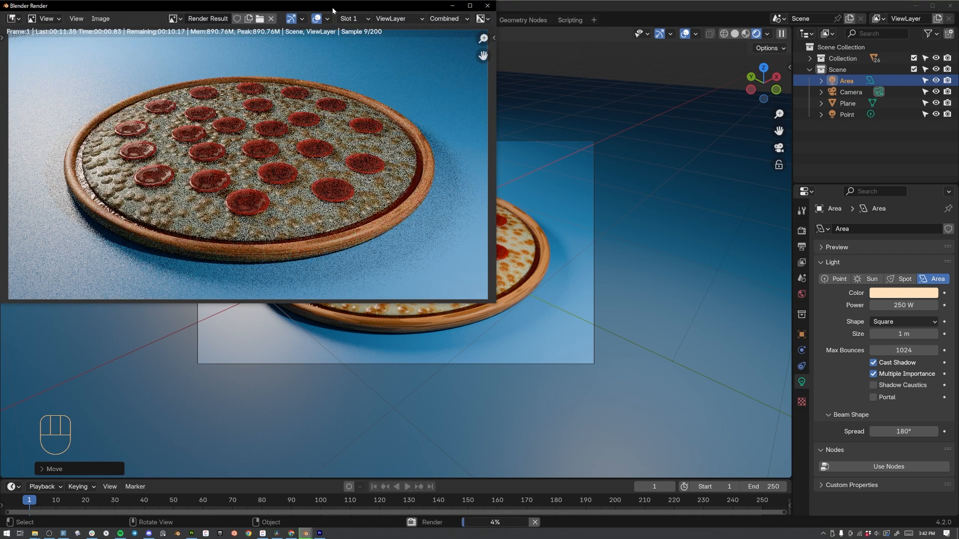
drag(332, 7, 407, 73)
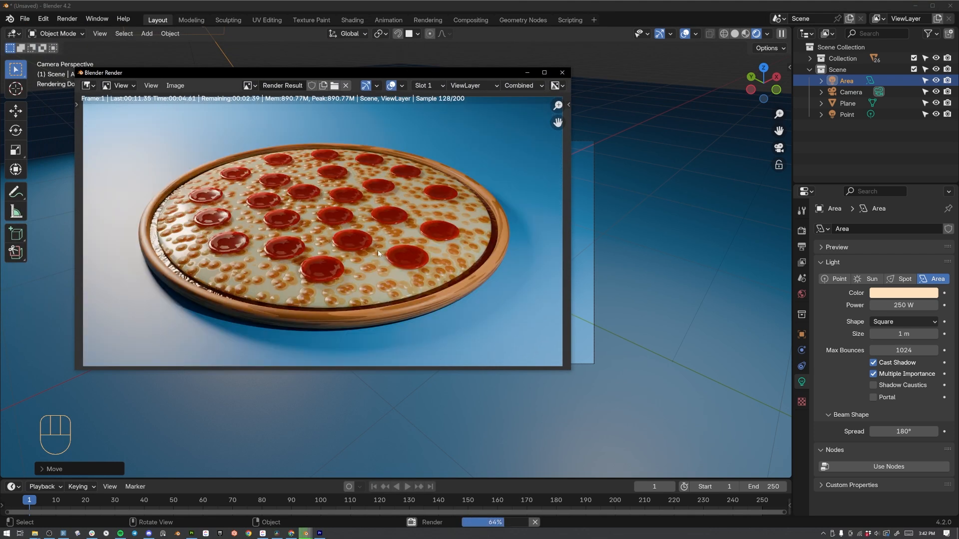
click(175, 86)
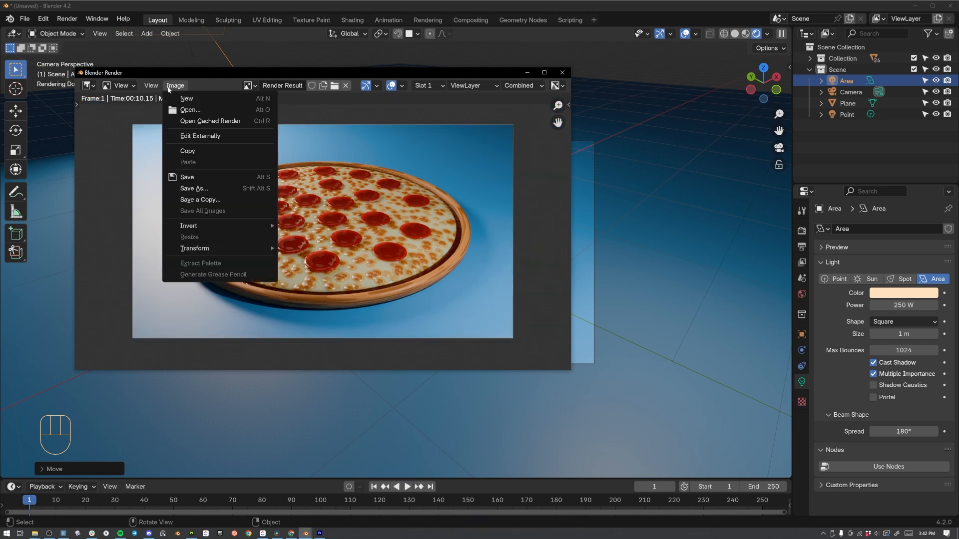
click(186, 189)
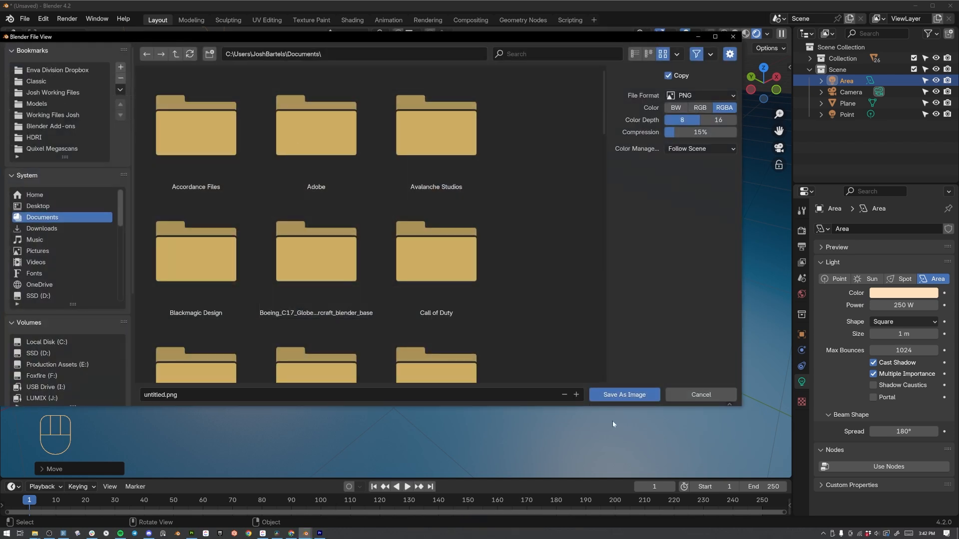
click(699, 395)
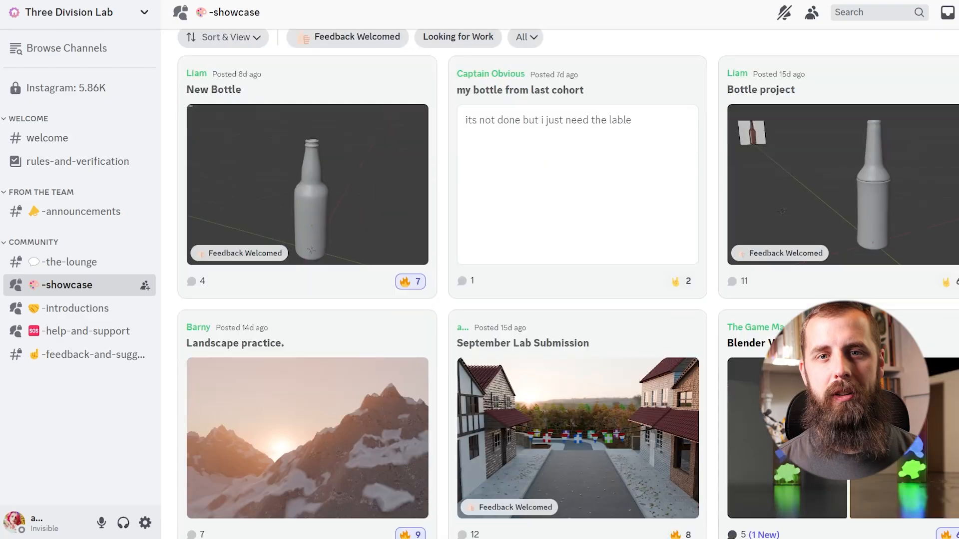
scroll(568, 284, down, 10)
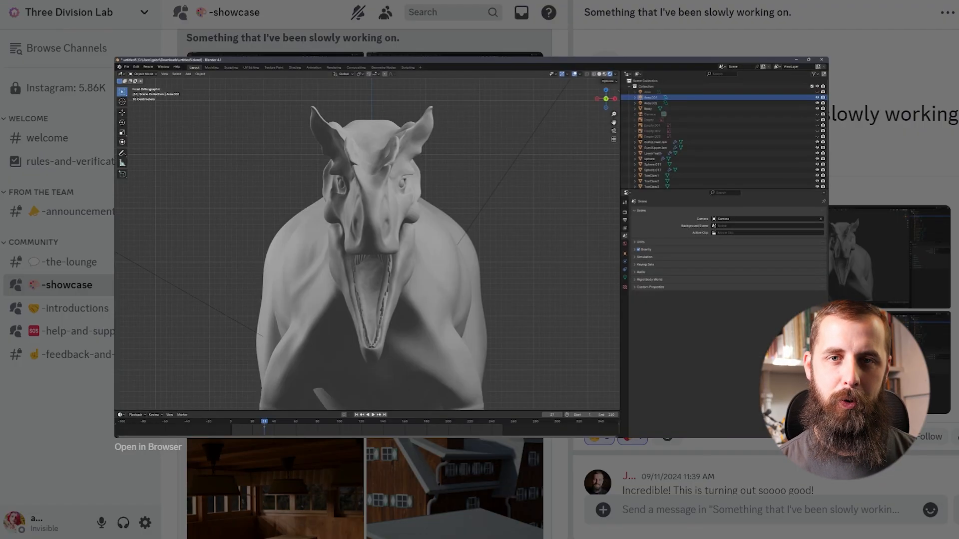
key(Left)
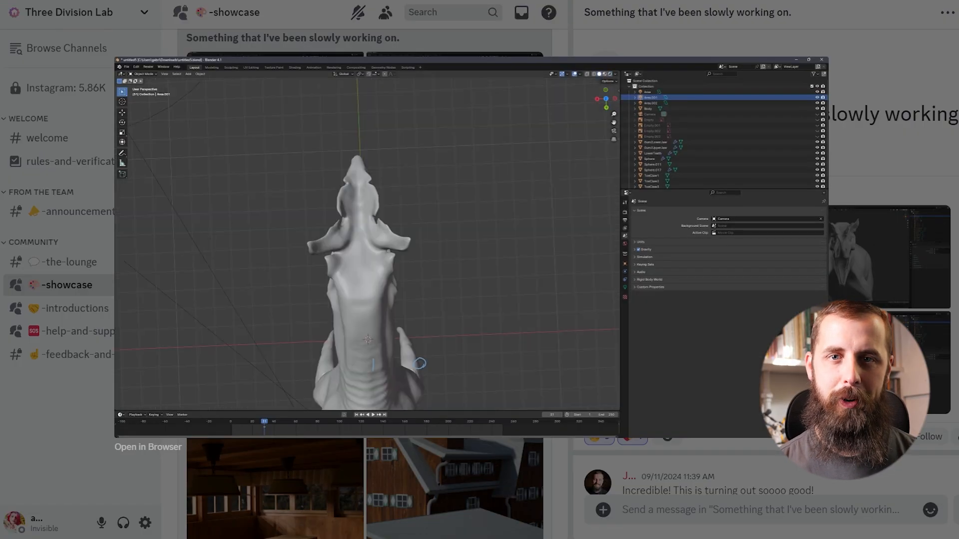